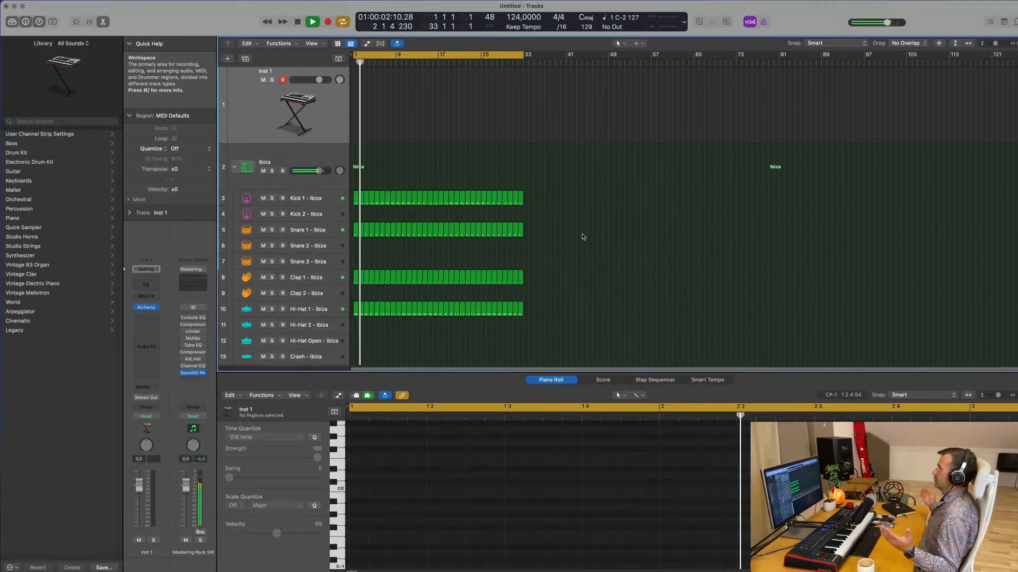
- Open the Alchemy instrument on the Inst 1 track and move its window clear of the track headers
left_click(324, 158)
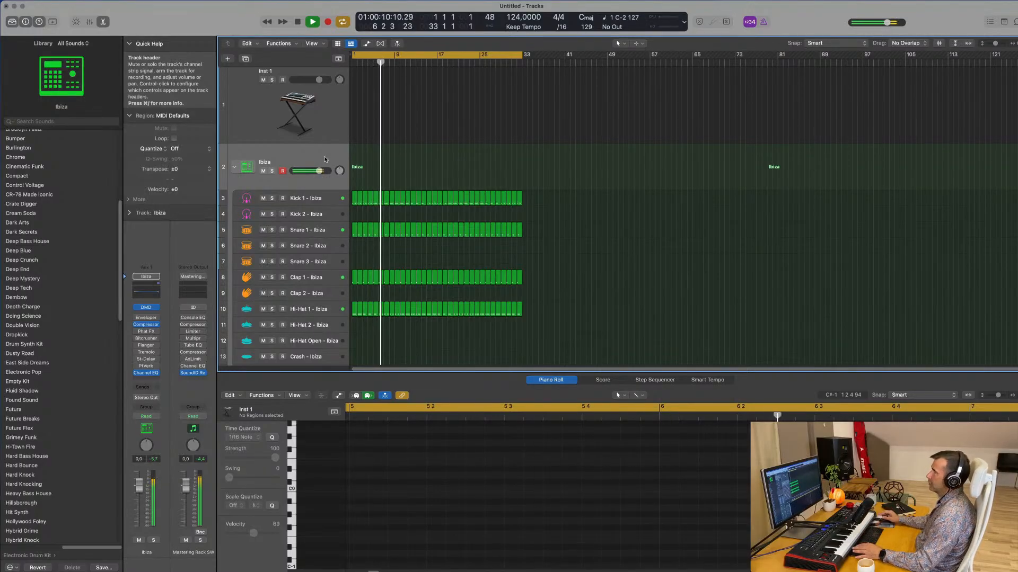
left_click(345, 135)
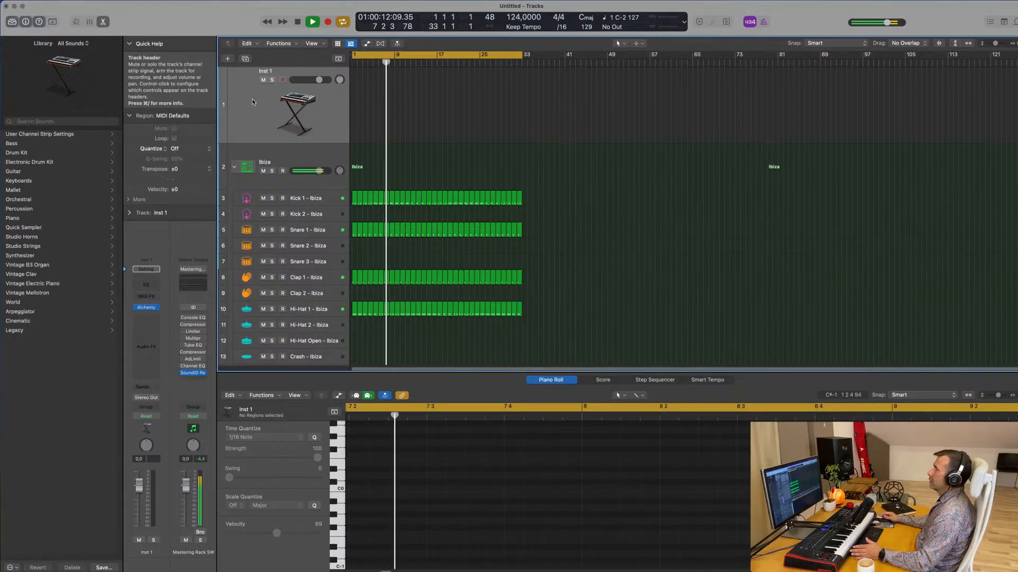
left_click(146, 308)
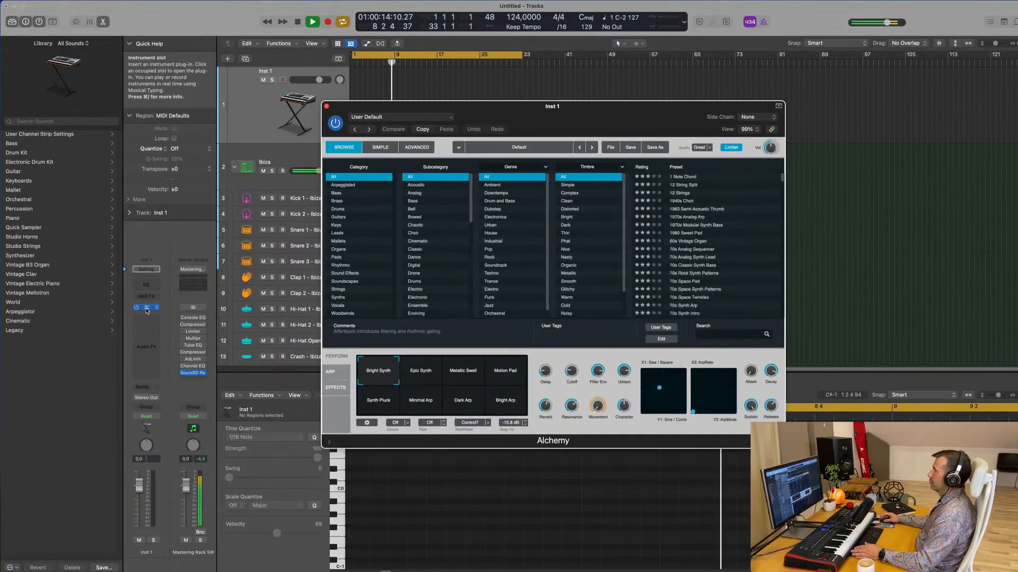
left_click_drag(700, 102, 780, 99)
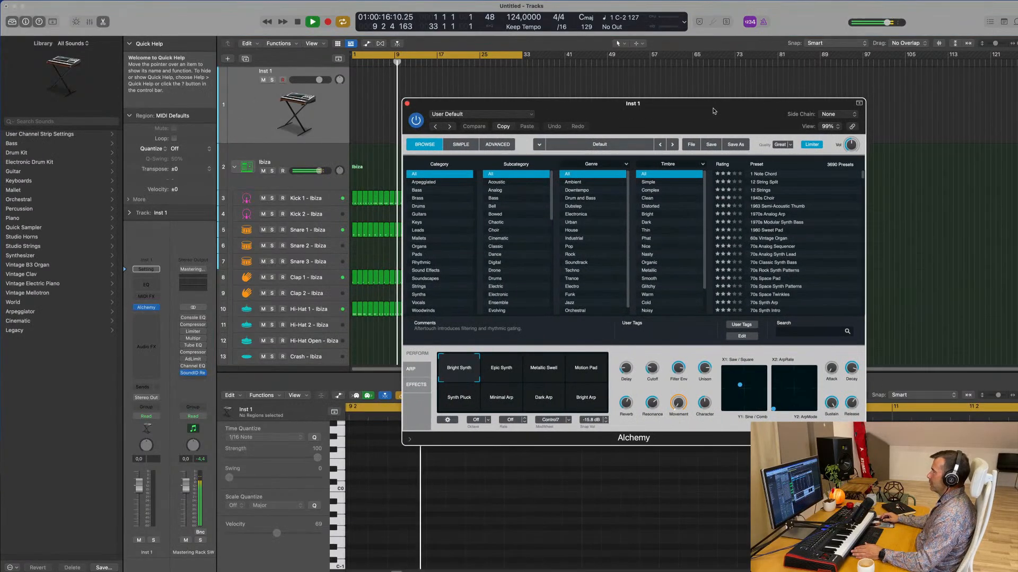
- Filter the Alchemy presets to the Bass category and load the Semi-Acoustic Short preset
left_click(419, 190)
scroll(800, 249, "down", 5)
scroll(800, 253, "down", 20)
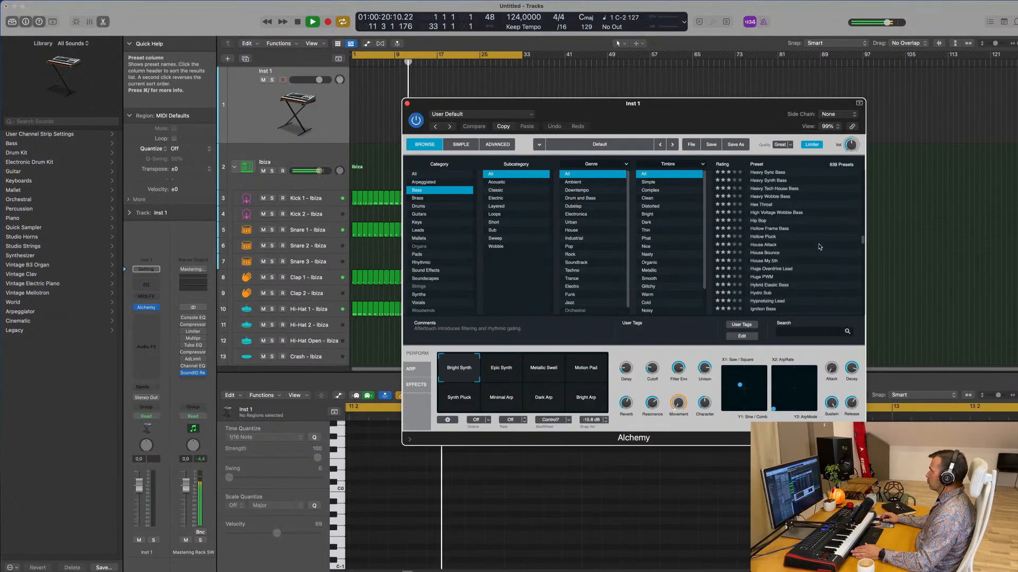
scroll(818, 241, "down", 10)
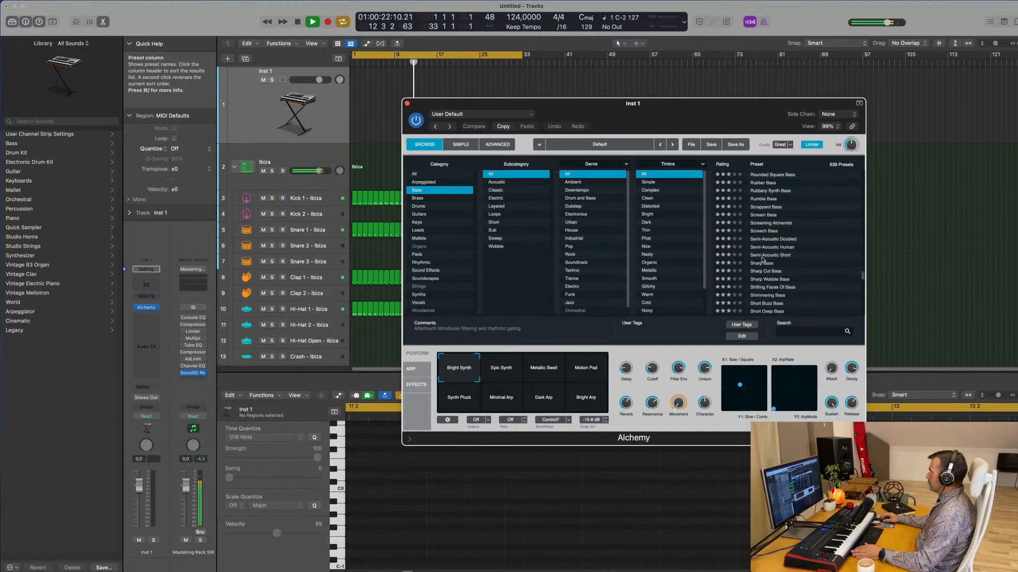
left_click(762, 257)
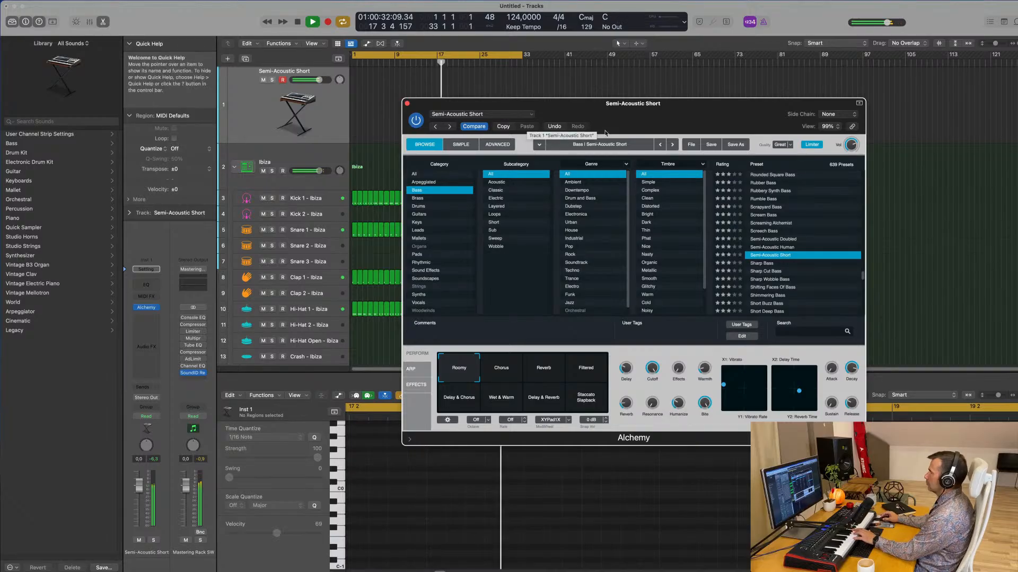
- Load the Semi-Acoustic Doubled preset with the Deep 1 snapshot and lower the bass track's volume to -3.5 dB
left_click(779, 240)
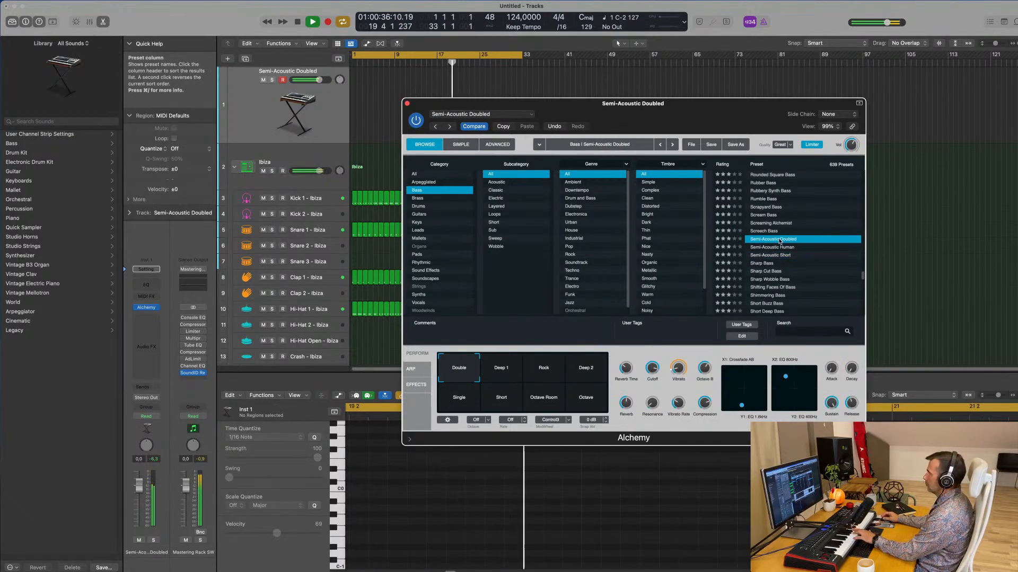
left_click(504, 371)
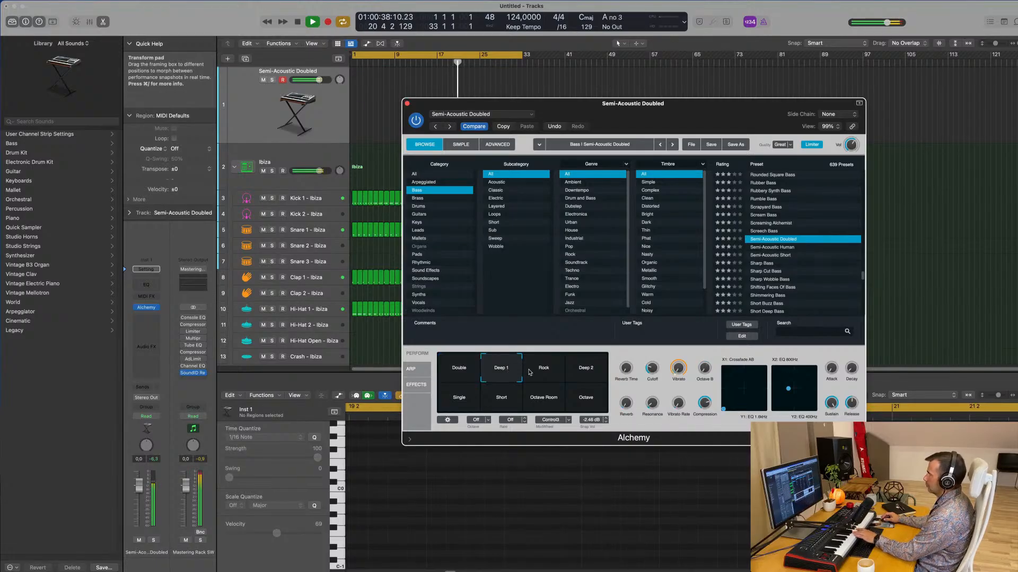
left_click_drag(133, 501, 134, 508)
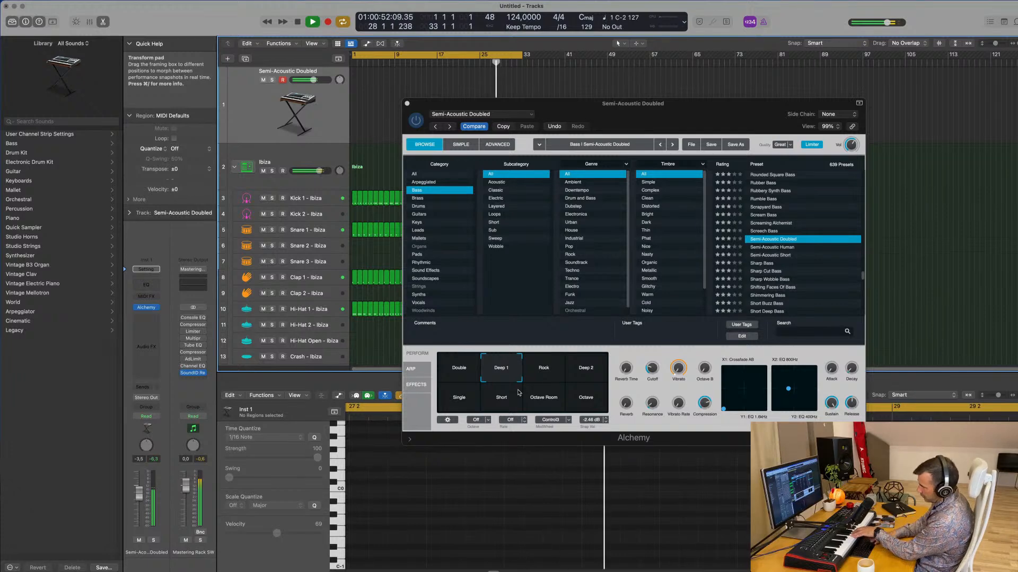
- Record a bass part over the last four bars of the cycle and move the recorded region to bar 1
key("r")
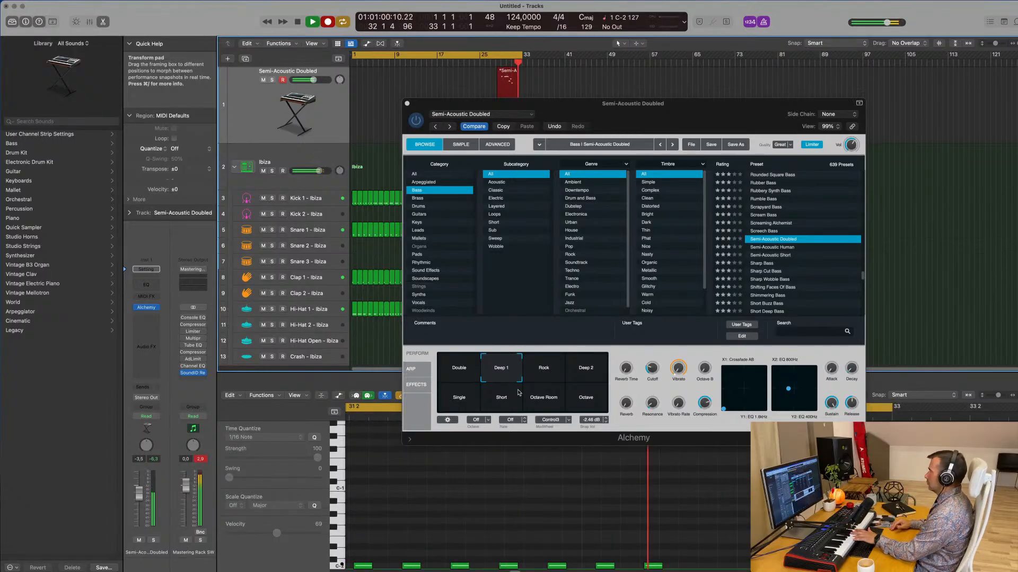
key("space")
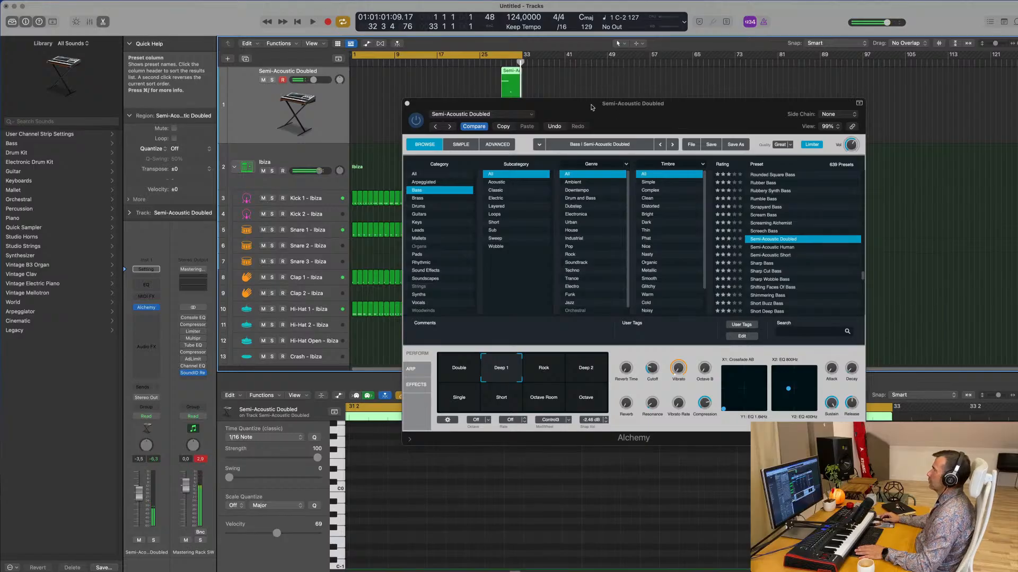
left_click_drag(591, 107, 782, 248)
left_click_drag(505, 73, 362, 73)
key("space")
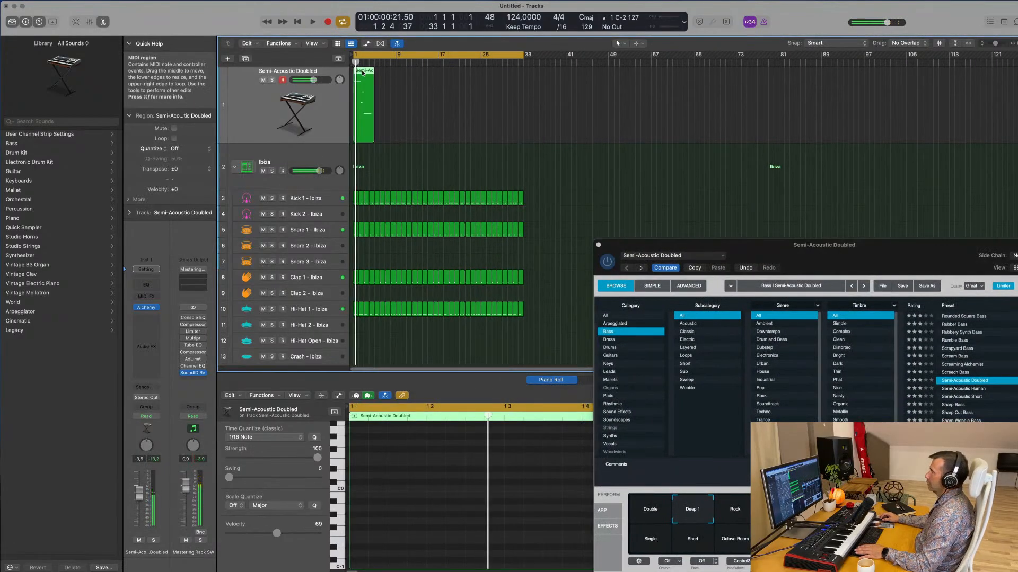
- Extend the start of the bass region's first note back to position 1 1 1 1 in the Piano Roll
key("p")
key("p")
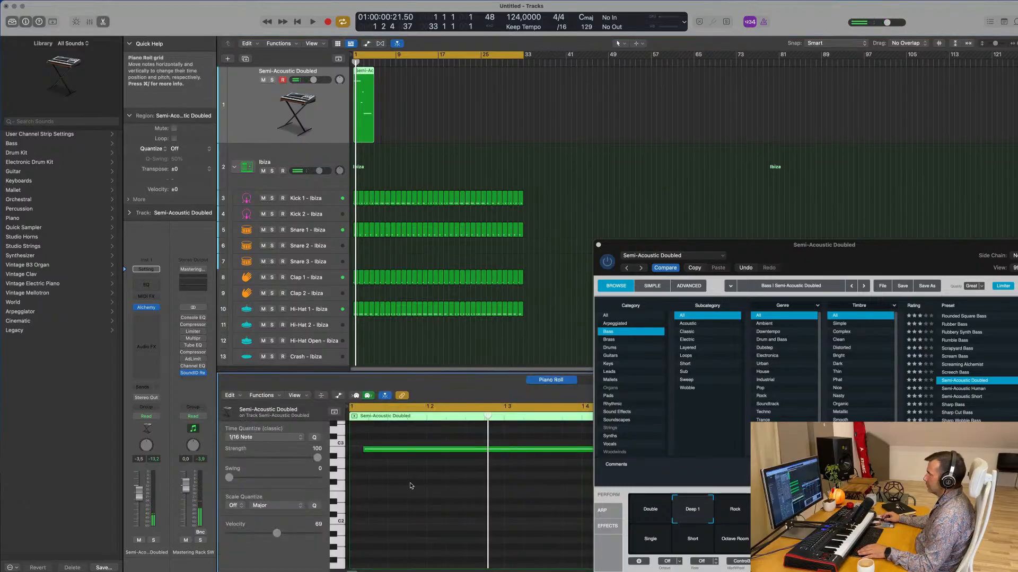
key("super+a")
key("z")
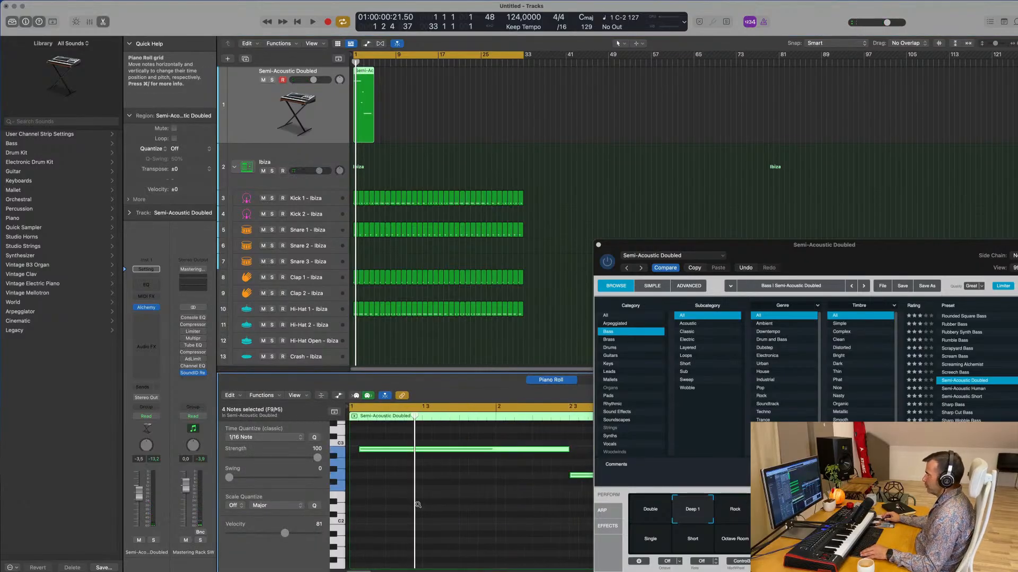
scroll(433, 501, "down", 2)
left_click(424, 485)
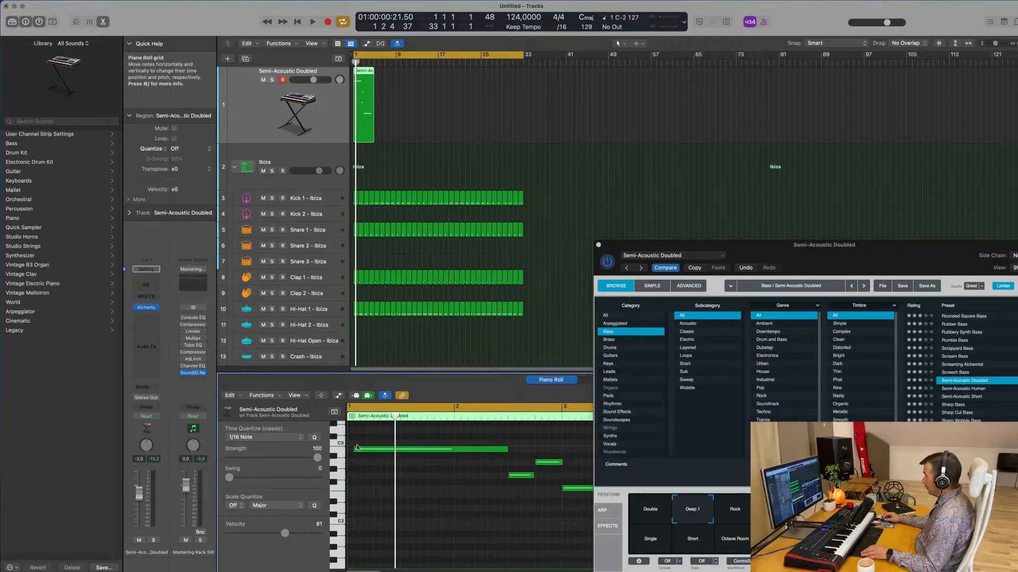
left_click_drag(351, 449, 347, 449)
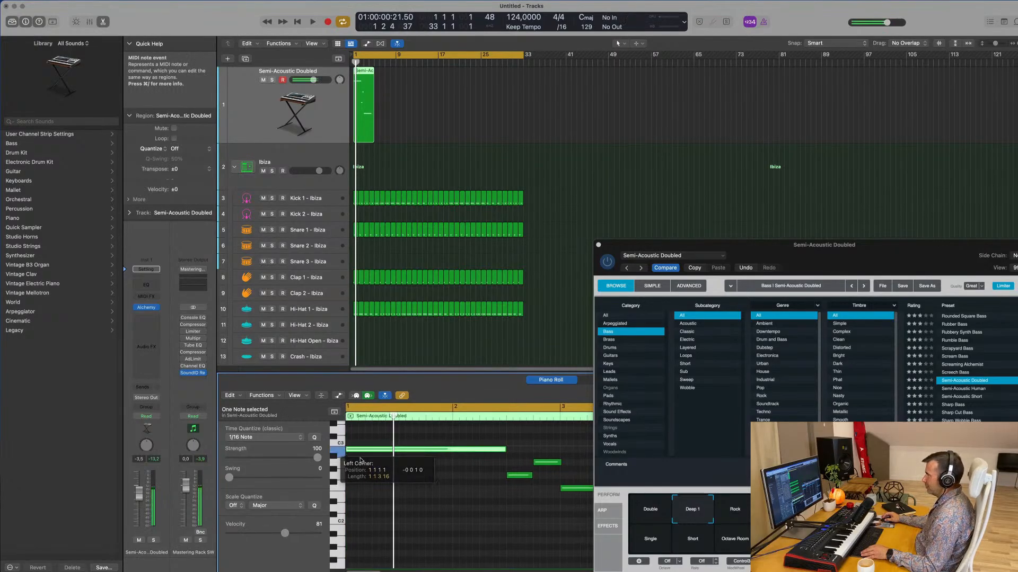
scroll(370, 465, "down", 2)
left_click(361, 496)
- Play the bass part and lengthen its last note, F2, towards the end of the region
key("space")
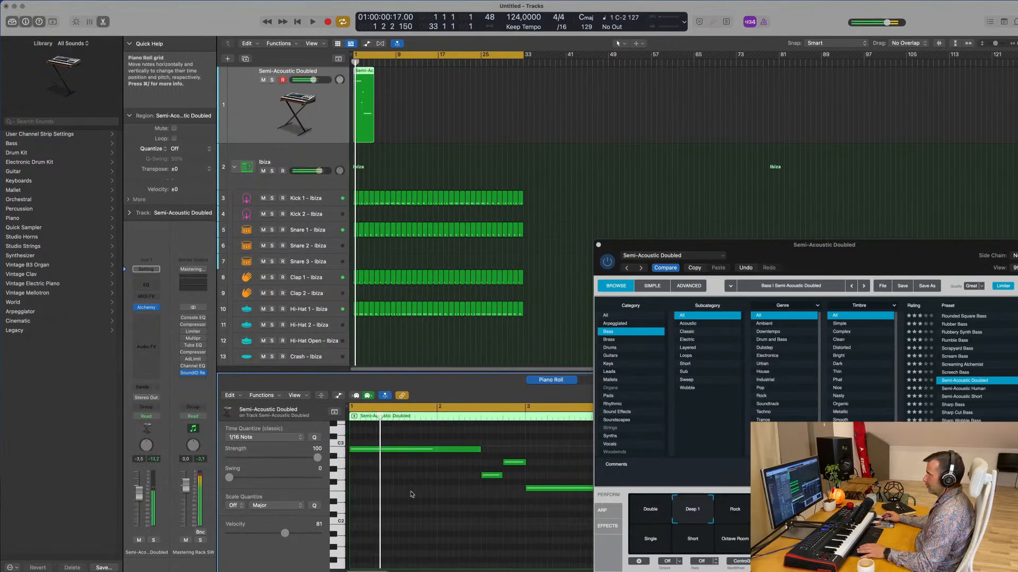
scroll(392, 494, "down", 3)
scroll(389, 495, "up", 1)
scroll(389, 494, "down", 1)
scroll(389, 495, "left", 1)
scroll(389, 495, "down", 1)
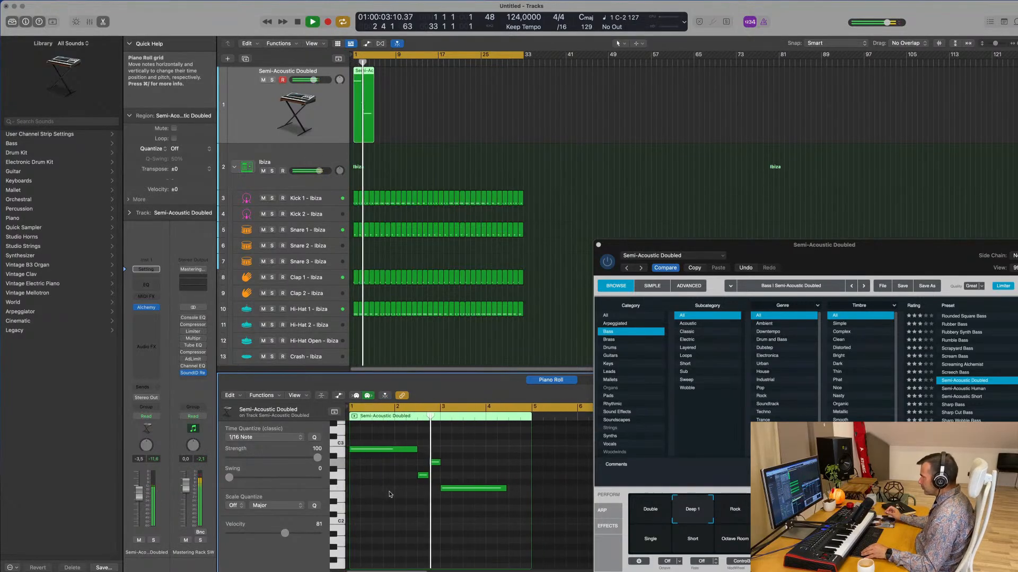
scroll(469, 482, "down", 1)
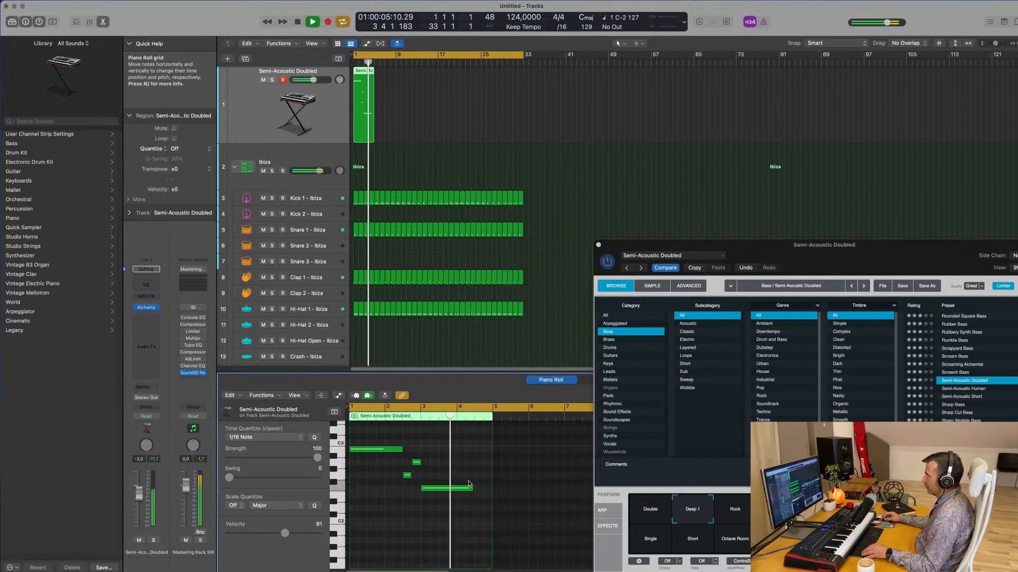
left_click_drag(472, 488, 476, 492)
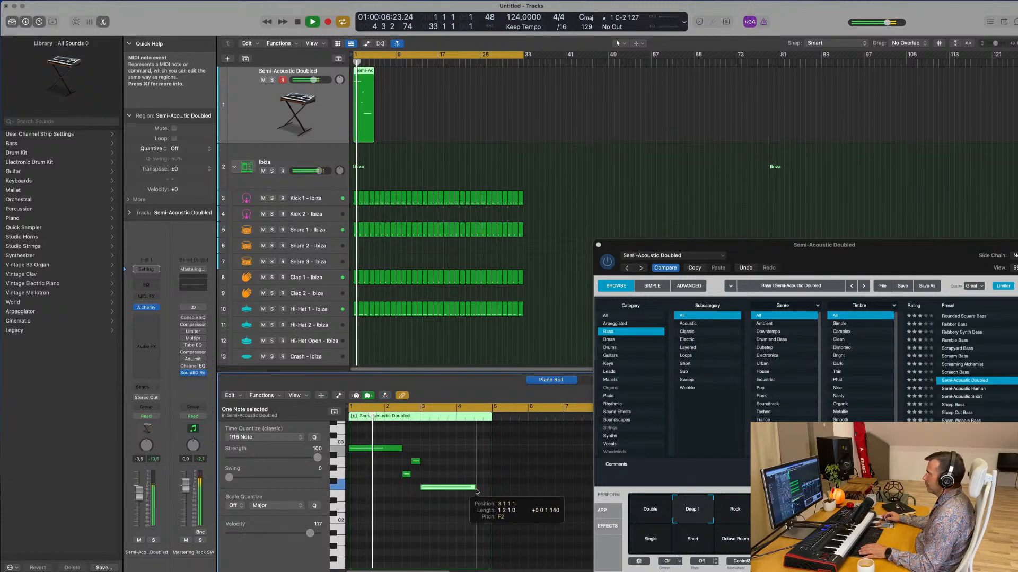
- Repeat the four-bar bass region along its track until it fills the cycle range up to bar 33
left_click(468, 142)
left_click(335, 119)
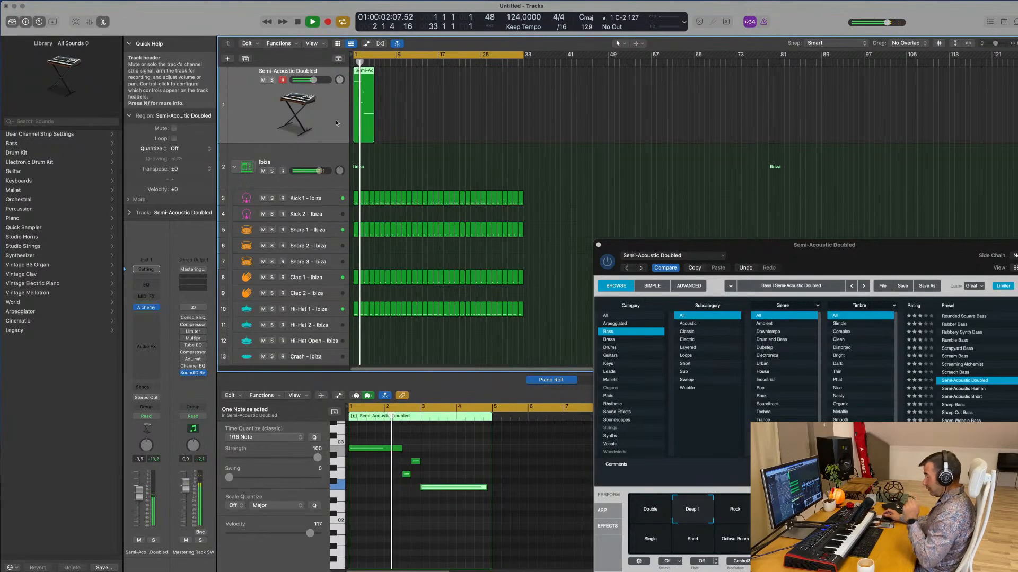
left_click_drag(425, 120, 366, 134)
key("Return")
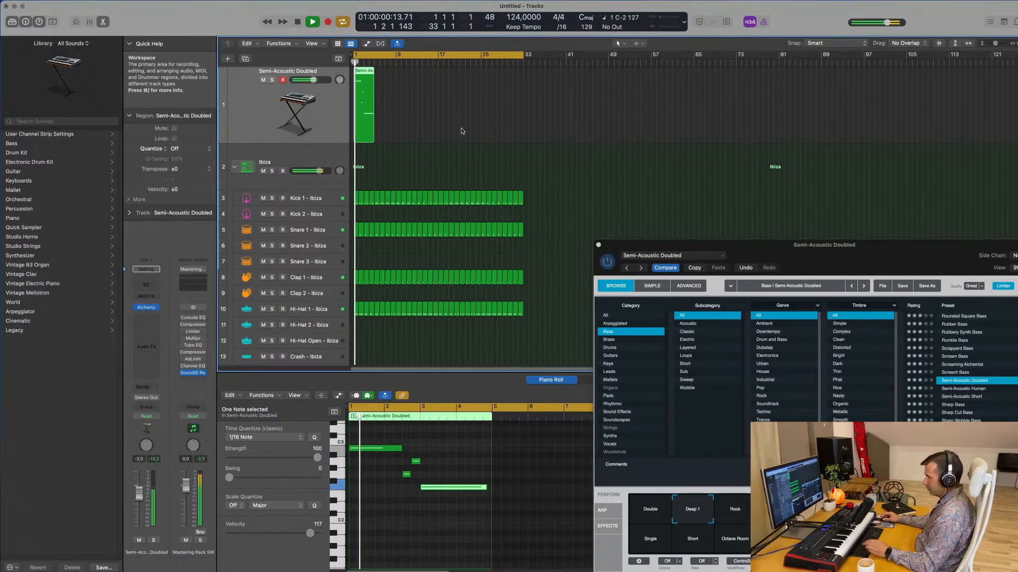
key("super+r")
left_click_drag(457, 121, 344, 129)
key("super+r")
key("super+r")
key("super+r")
key("Return")
- Move the Alchemy window back over the arrangement and raise the bass track's volume to -2.2 dB
left_click_drag(860, 258, 697, 157)
key("Return")
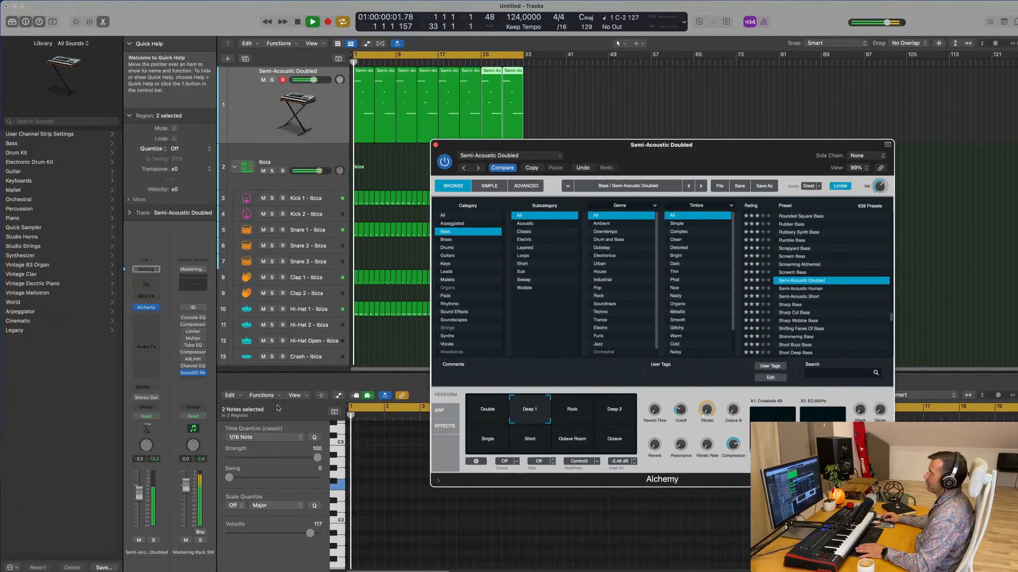
left_click(141, 491)
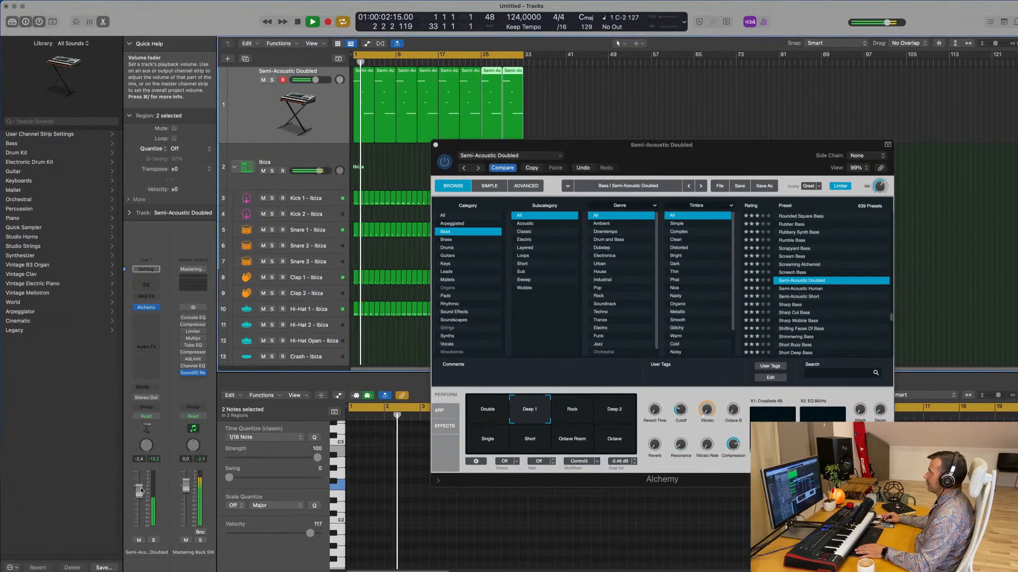
- Audition the Semi-Acoustic Doubled snapshots Rock, Deep 2, Double, Single, Short, Octave Room and Octave against Deep 1, ending on Deep 1
key("Return")
left_click(569, 414)
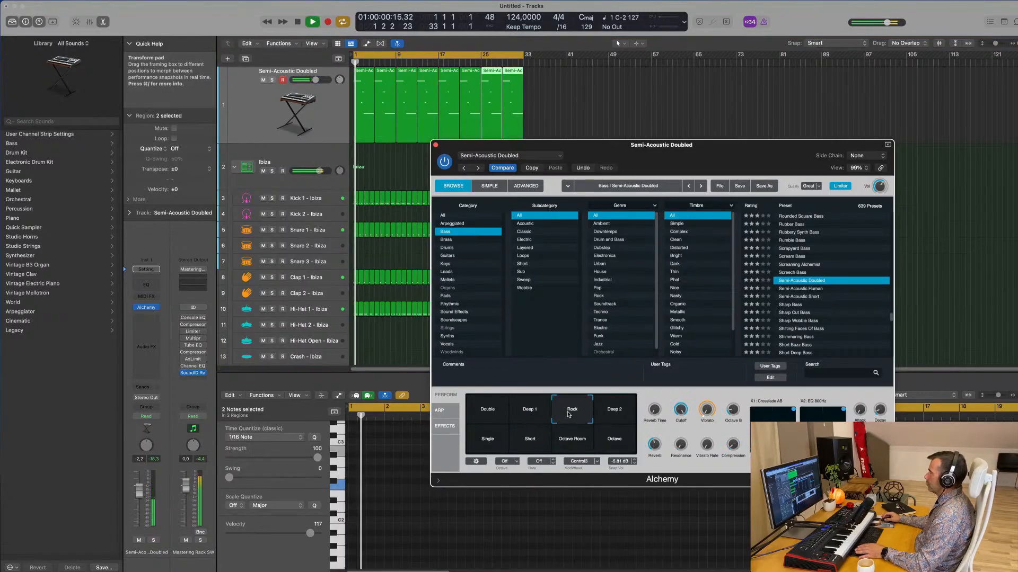
left_click(610, 413)
key("space")
left_click(484, 410)
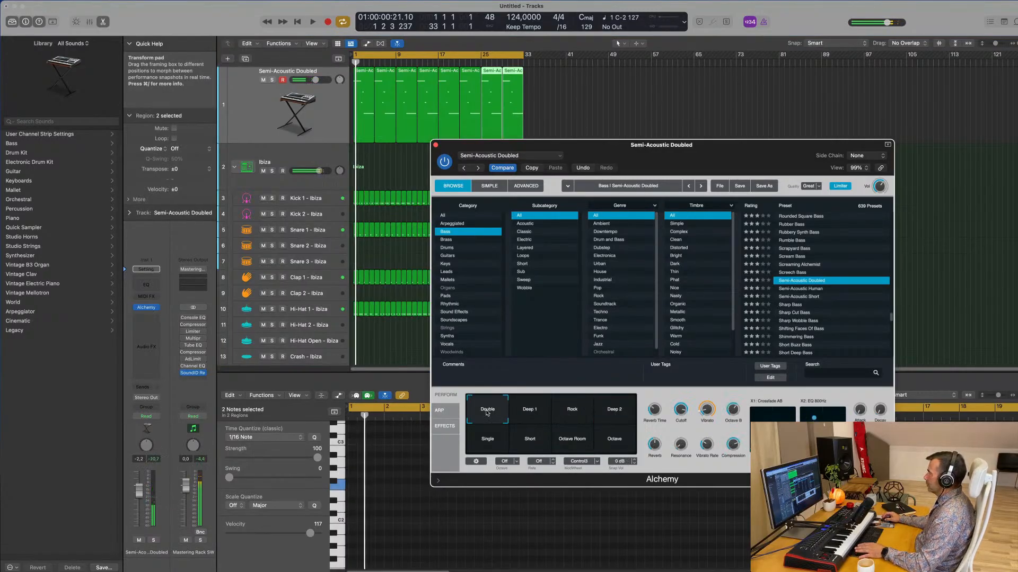
left_click(530, 416)
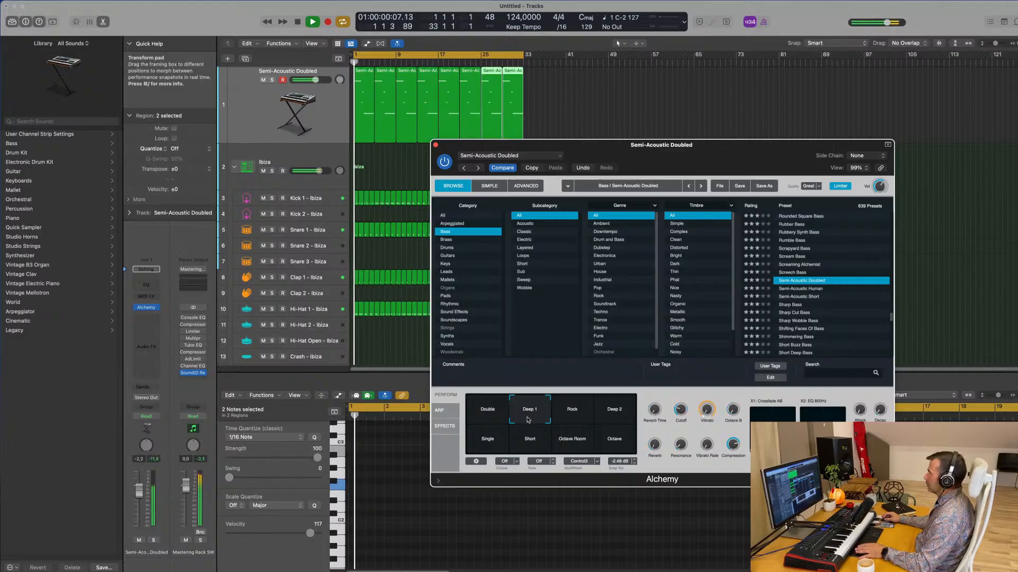
left_click(487, 440)
left_click(529, 442)
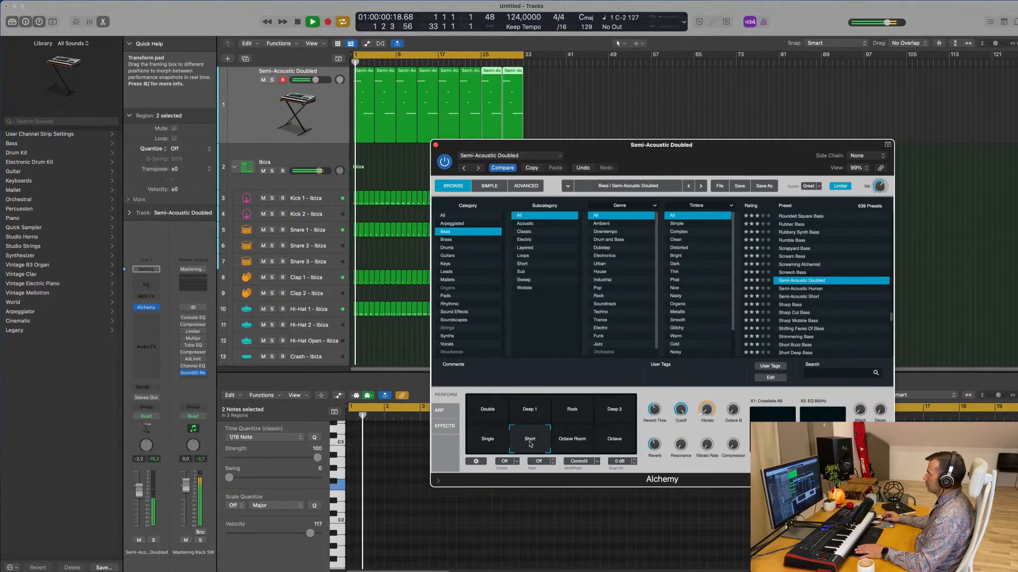
left_click(579, 445)
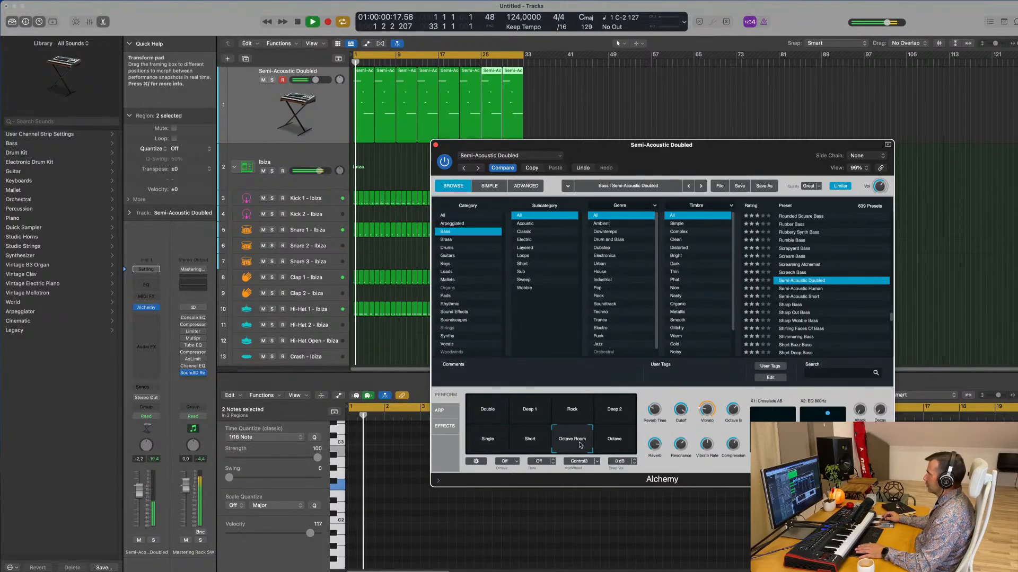
left_click(618, 444)
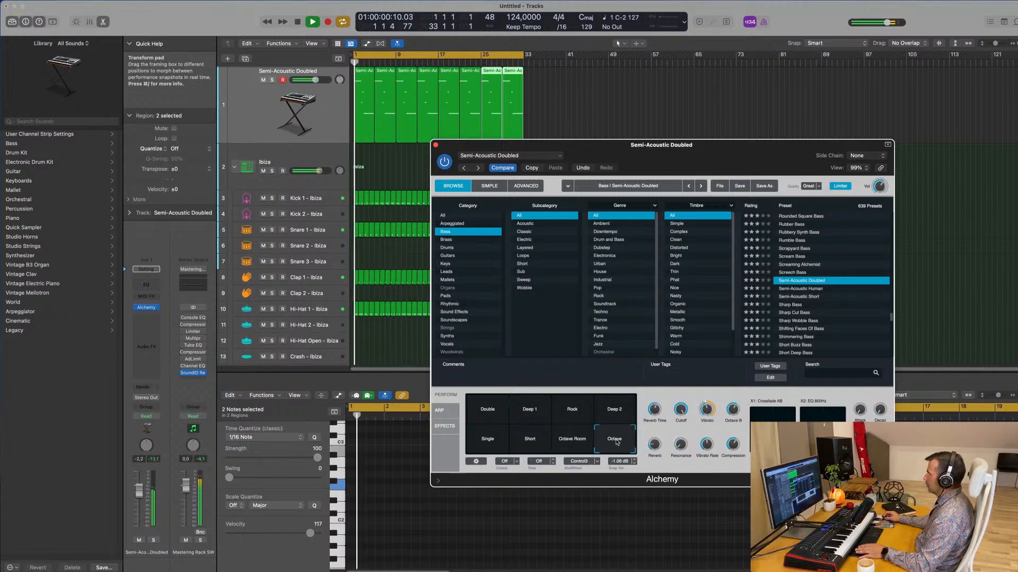
left_click(523, 412)
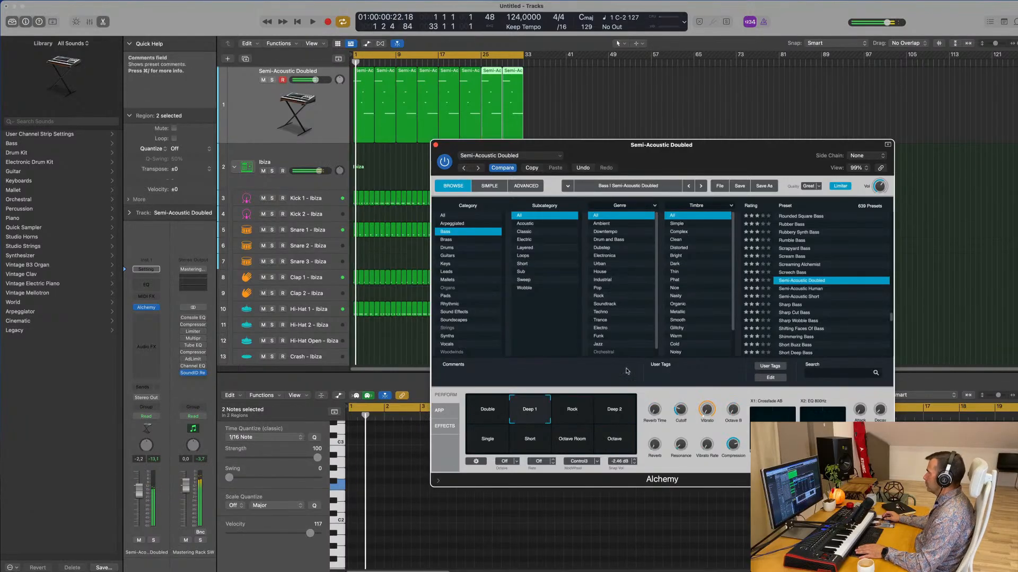
- Try the Semi-Acoustic Human preset with its Dry snapshot, and replace it with Semi-Acoustic Short during playback
left_click(803, 289)
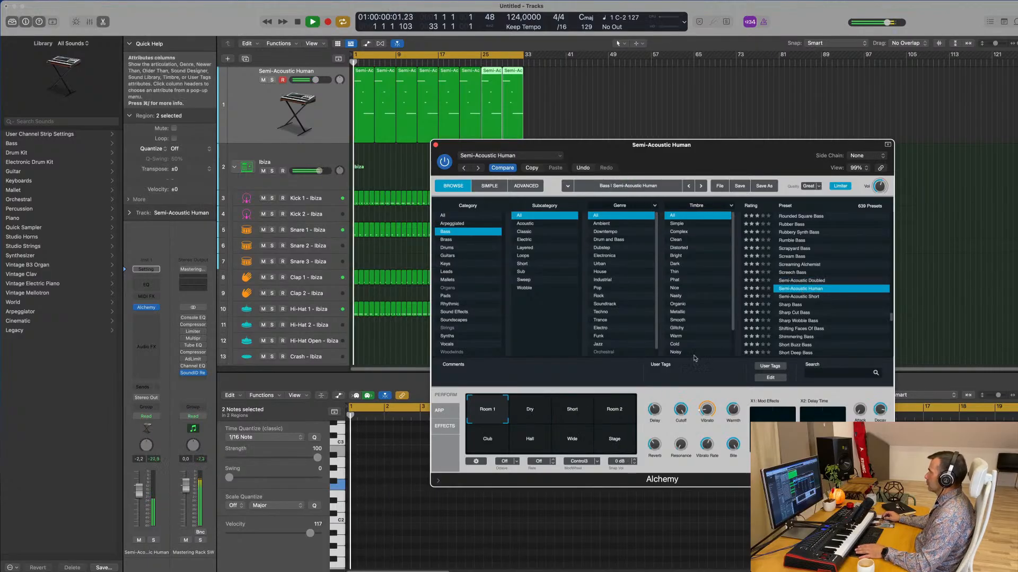
left_click(528, 413)
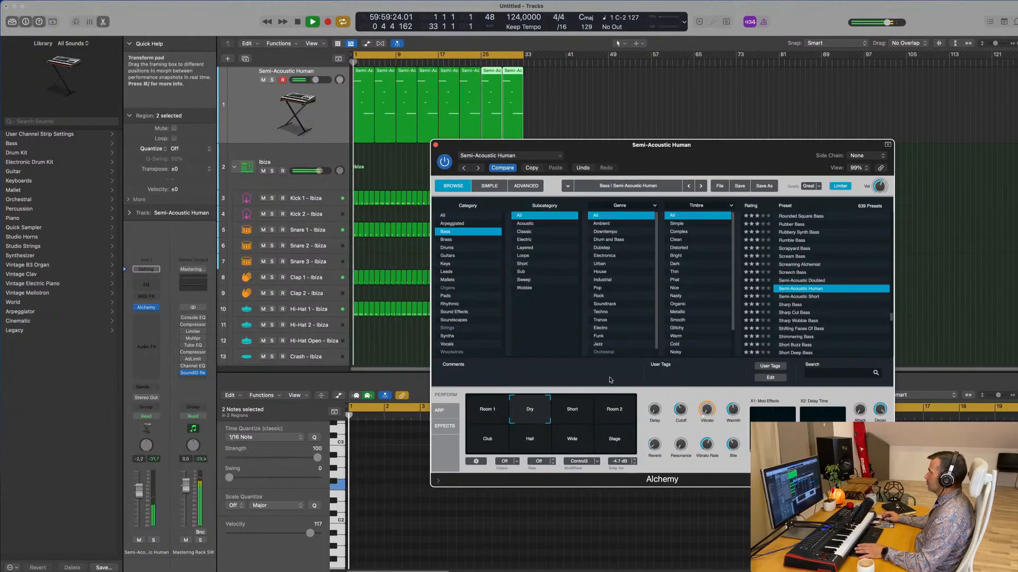
left_click(797, 296)
key("space")
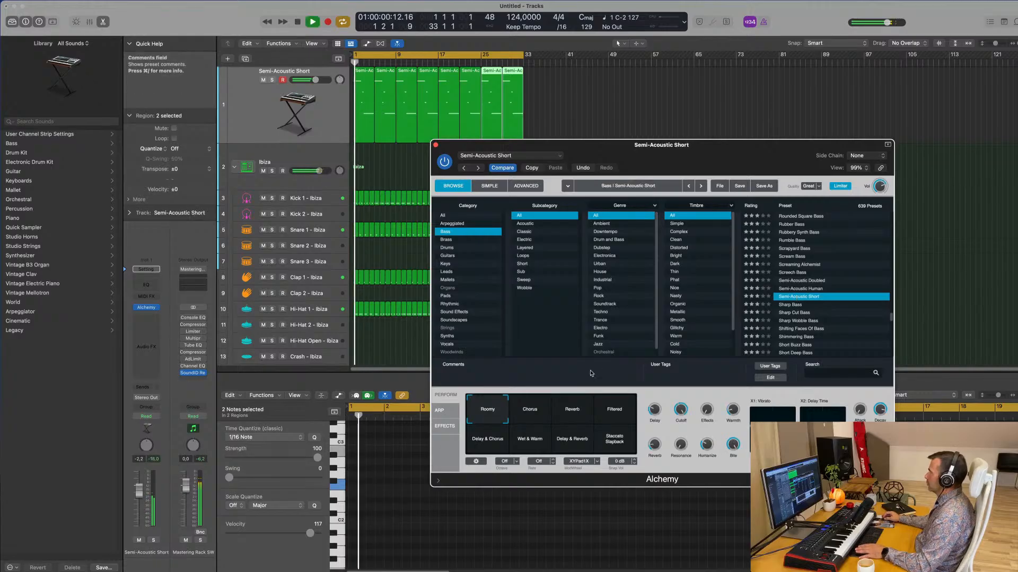
- Audition the Semi-Acoustic Short snapshots Chorus, Filtered and Delay & Chorus, restarting playback for each
left_click(530, 411)
key("space")
left_click(617, 417)
key("space")
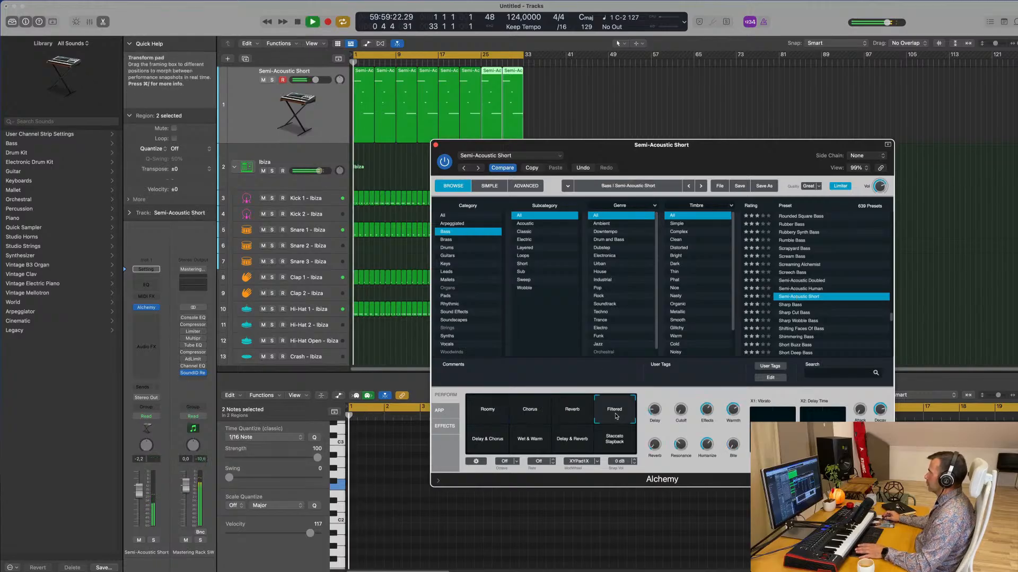
left_click(492, 441)
key("space")
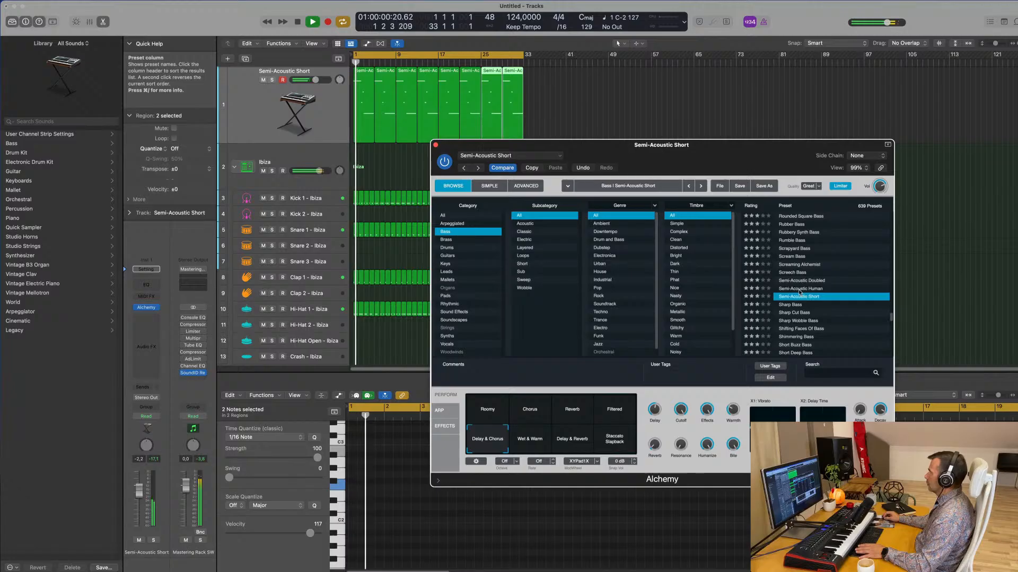
- Try the Semi-Acoustic Human preset again, and replace it with Semi-Acoustic Doubled during playback
left_click(800, 289)
key("space")
left_click(807, 281)
key("space")
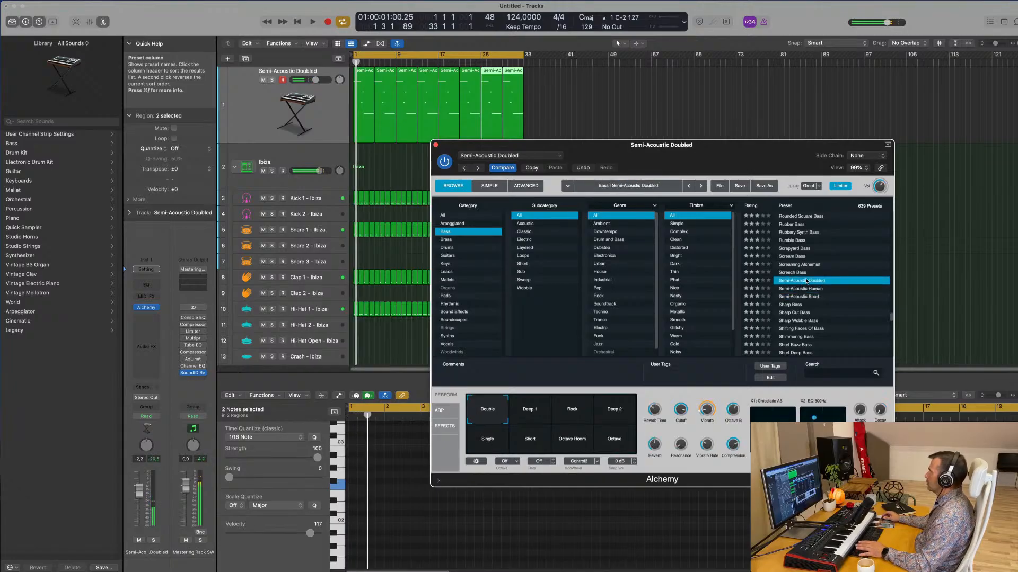
- Raise the bass track's volume to -1.5 dB and choose the Deep 1 snapshot, moving the Alchemy window clear of the regions
left_click_drag(714, 145, 633, 109)
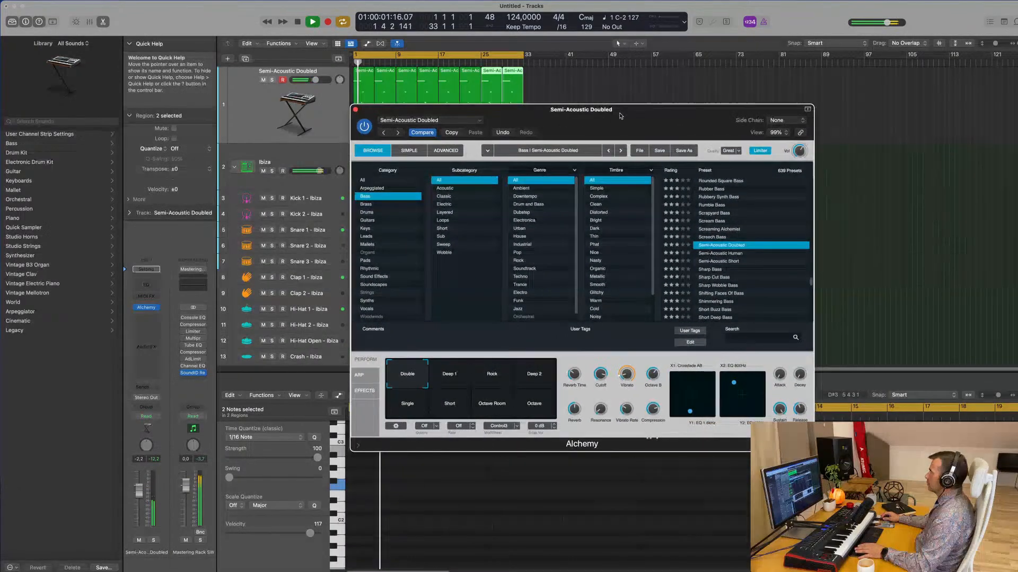
left_click(137, 484)
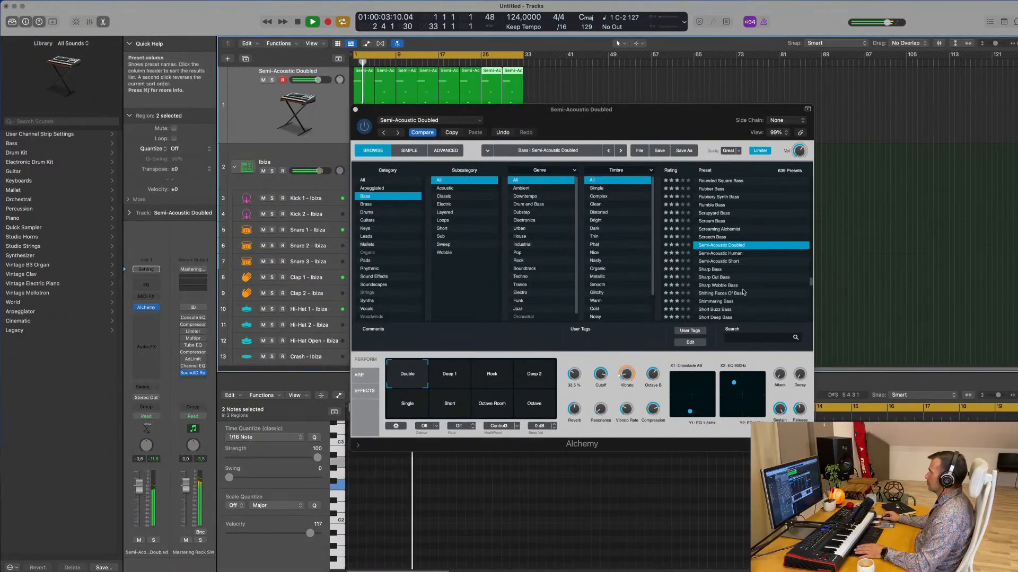
left_click(462, 362)
left_click_drag(699, 108, 698, 149)
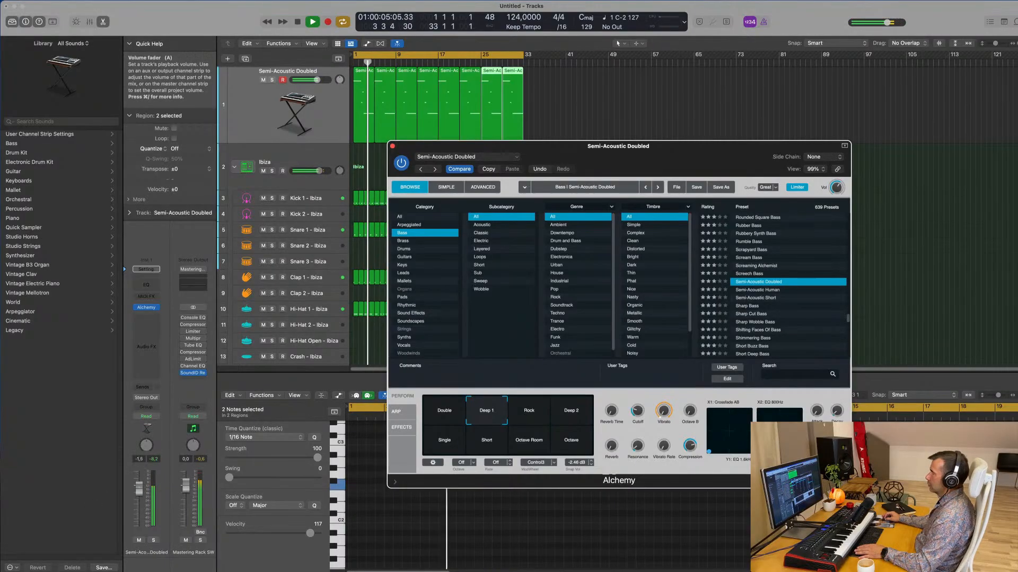
- Audition the Octave Room, Octave and Deep 2 snapshots against Deep 1, and test XY pad 1 with Deep 1 by moving it up and back
left_click(525, 447)
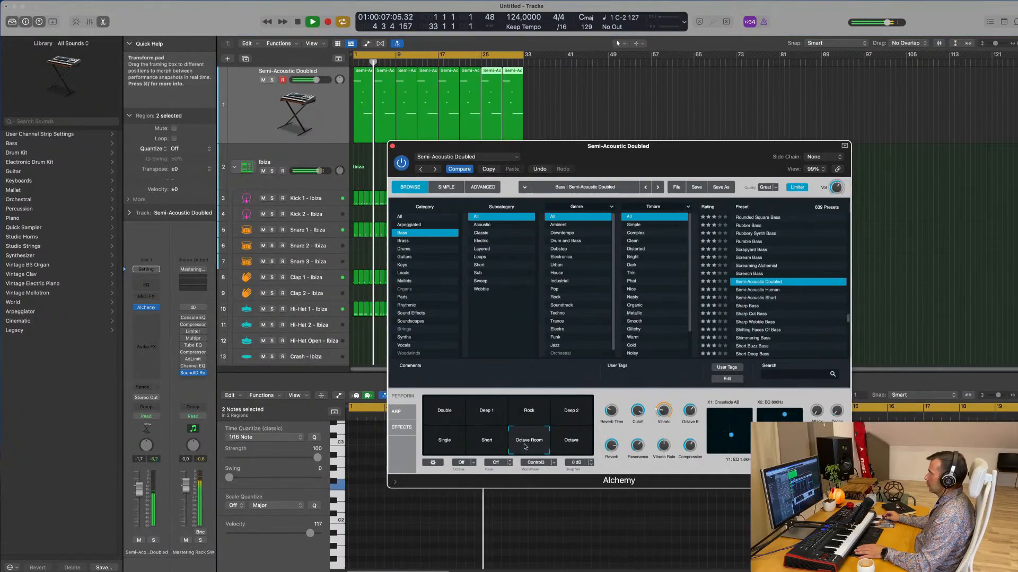
left_click(568, 443)
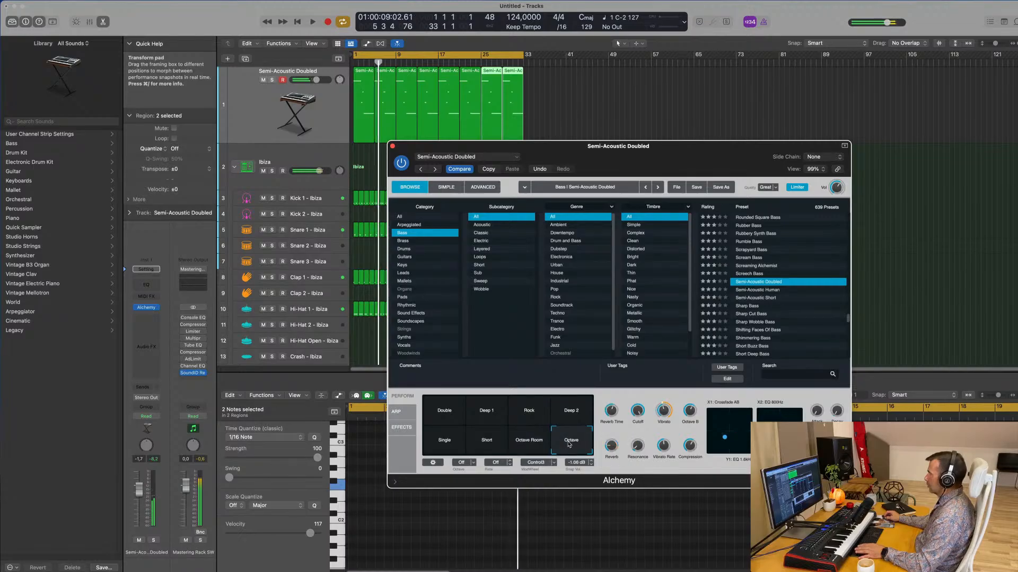
left_click(577, 414)
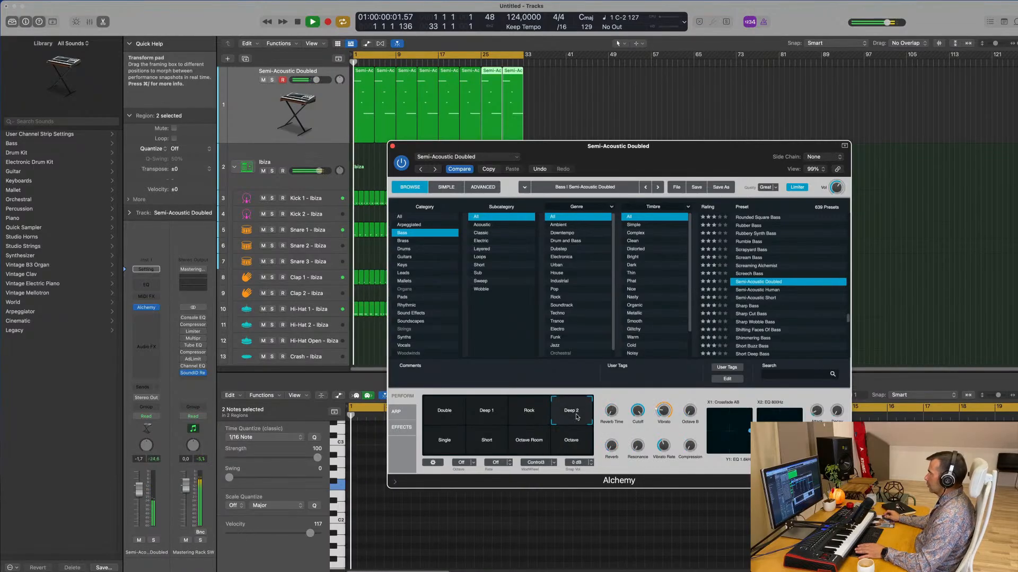
left_click(494, 418)
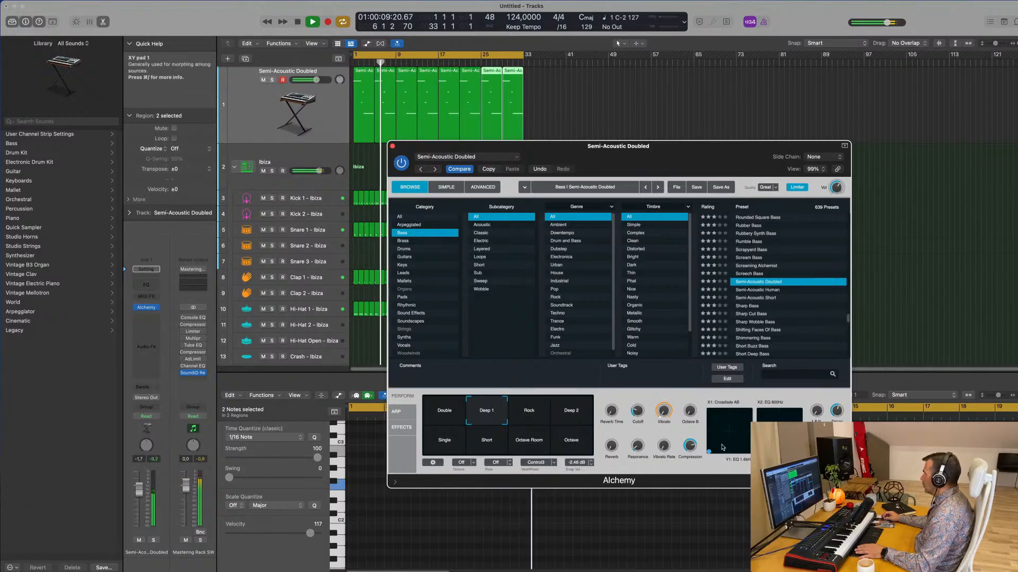
left_click_drag(710, 452, 687, 413)
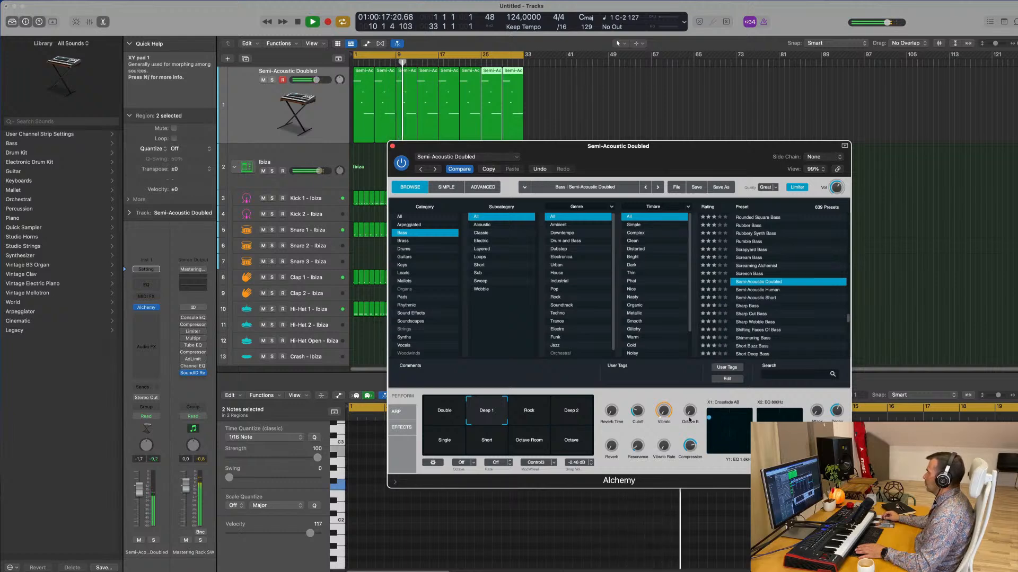
left_click_drag(690, 420, 687, 472)
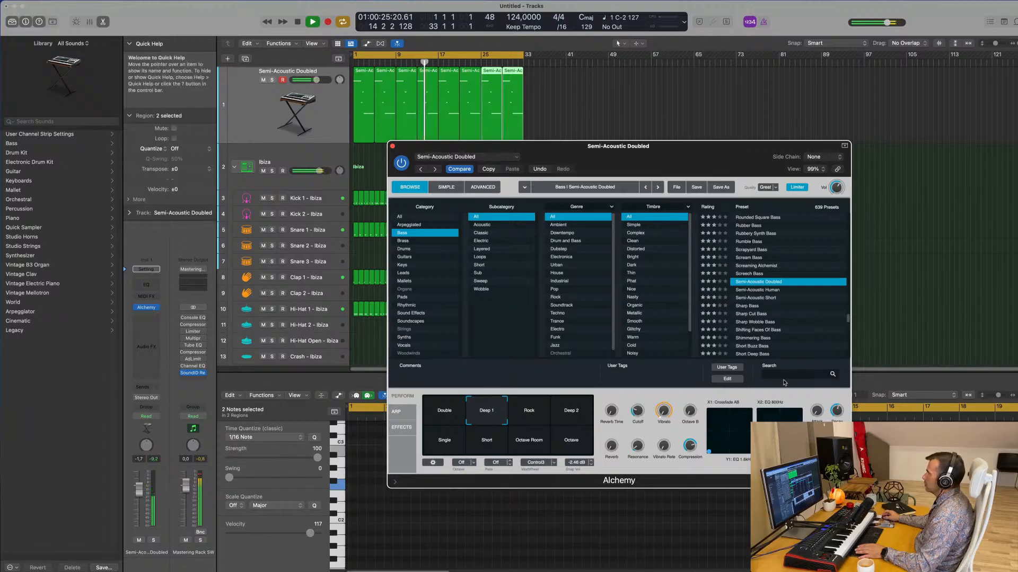
- Close the Alchemy window and duplicate the bass track as a new empty instrument track with the same settings
left_click_drag(391, 150, 539, 164)
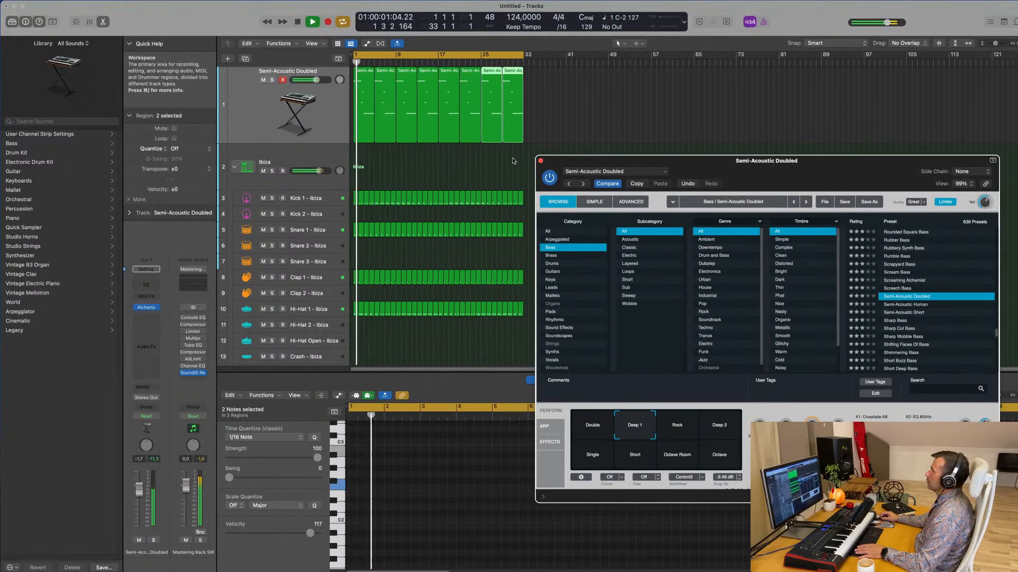
left_click(540, 161)
left_click(304, 117)
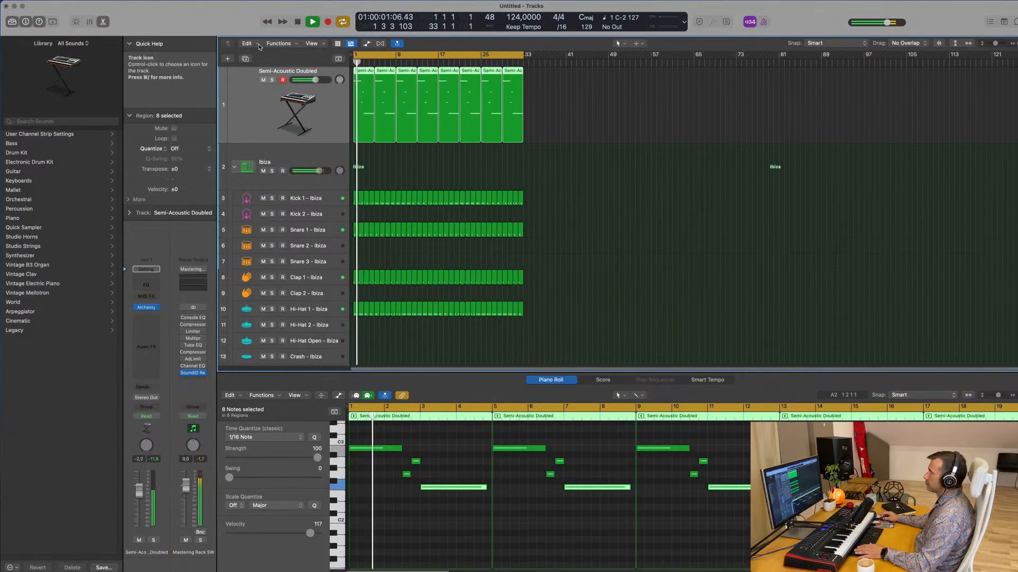
key("super+d")
- Lower the Clap 1 track to -14.0 dB with recording disarmed, and the Hi-Hat 1 track to -9.3 dB
scroll(340, 304, "down", 3)
left_click(318, 272)
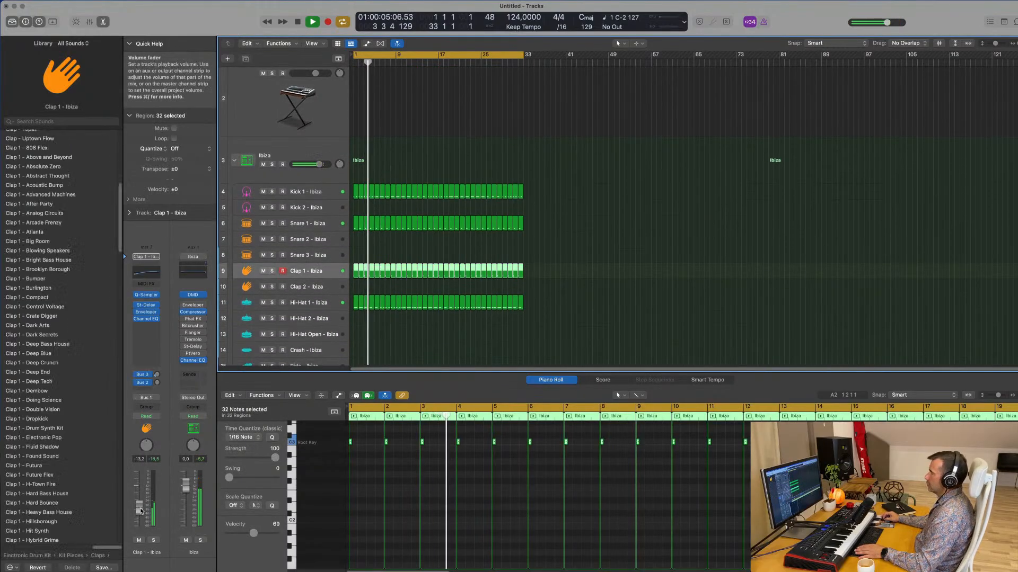
left_click(282, 270)
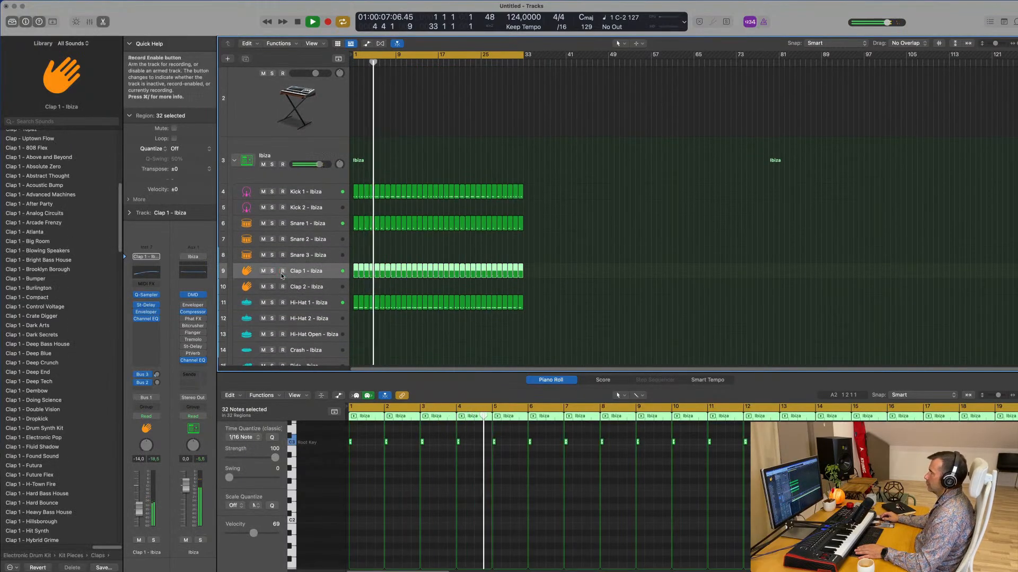
left_click(296, 303)
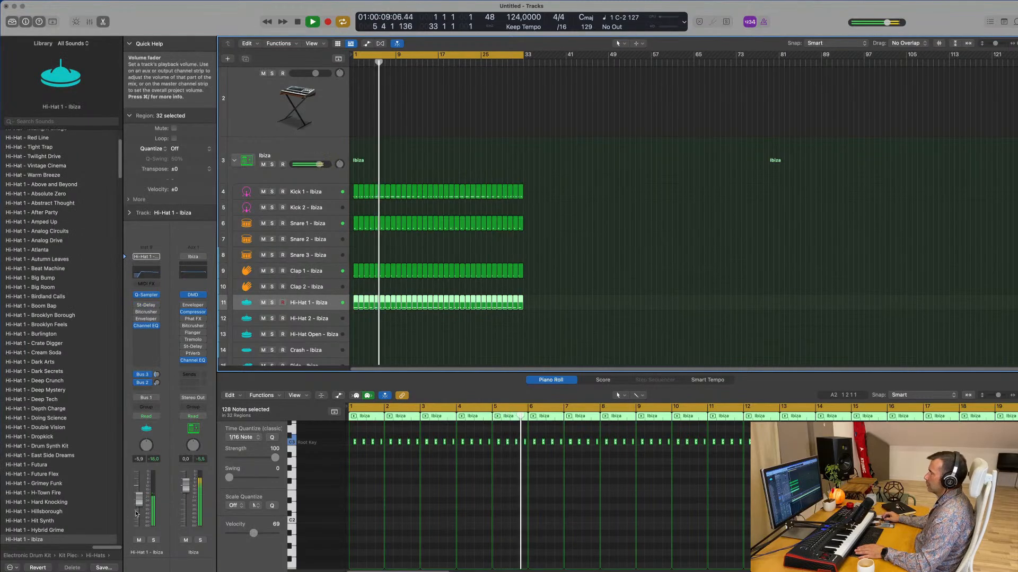
left_click_drag(136, 503, 136, 508)
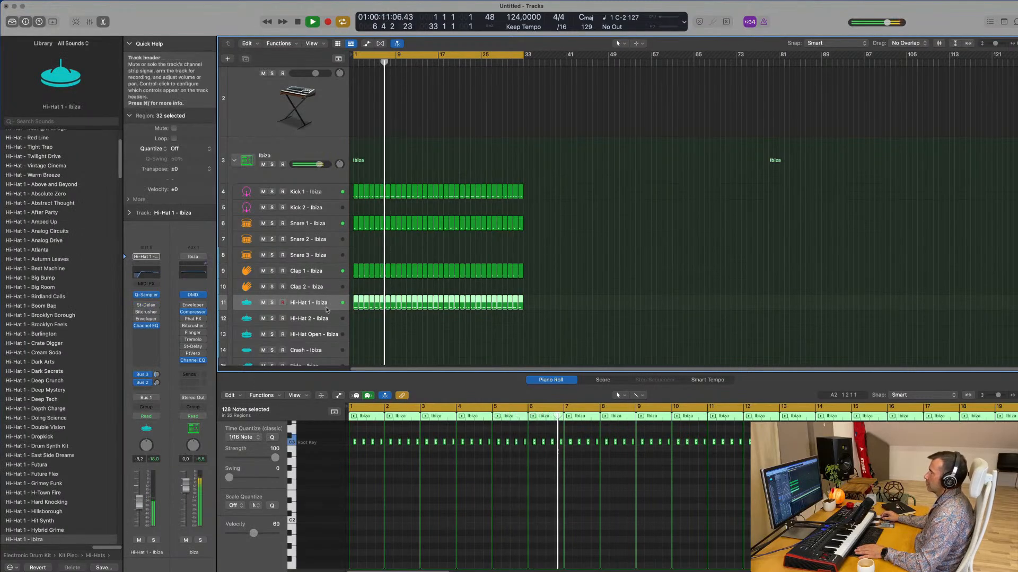
- Lower the Snare 1 track to -10.2 dB, disarm it for recording and restart playback from the beginning
left_click(312, 219)
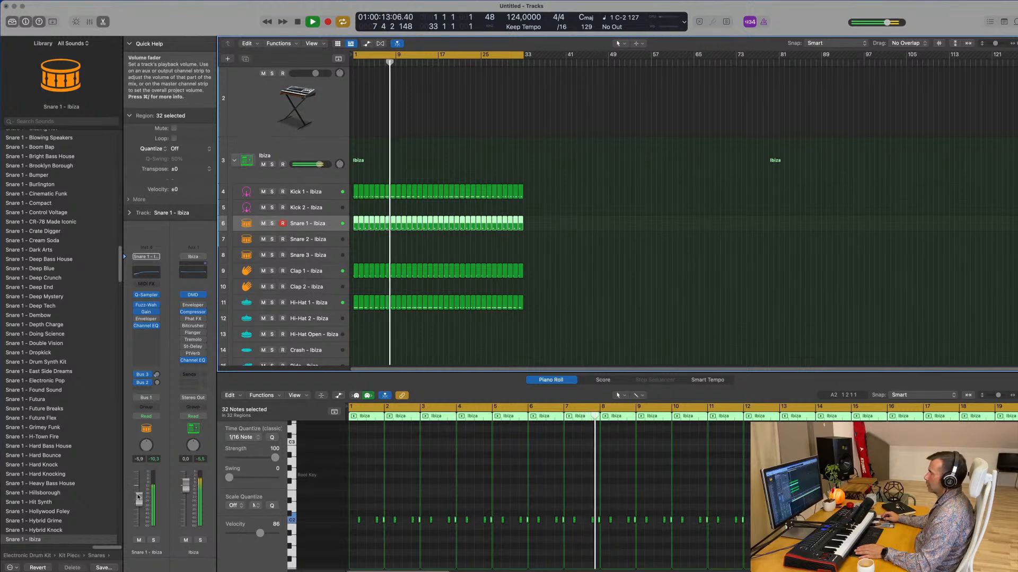
key("Return")
left_click(283, 223)
key("Return")
- Replace Alchemy on the duplicated, empty instrument track with the Vintage Electric Piano
scroll(555, 140, "up", 3)
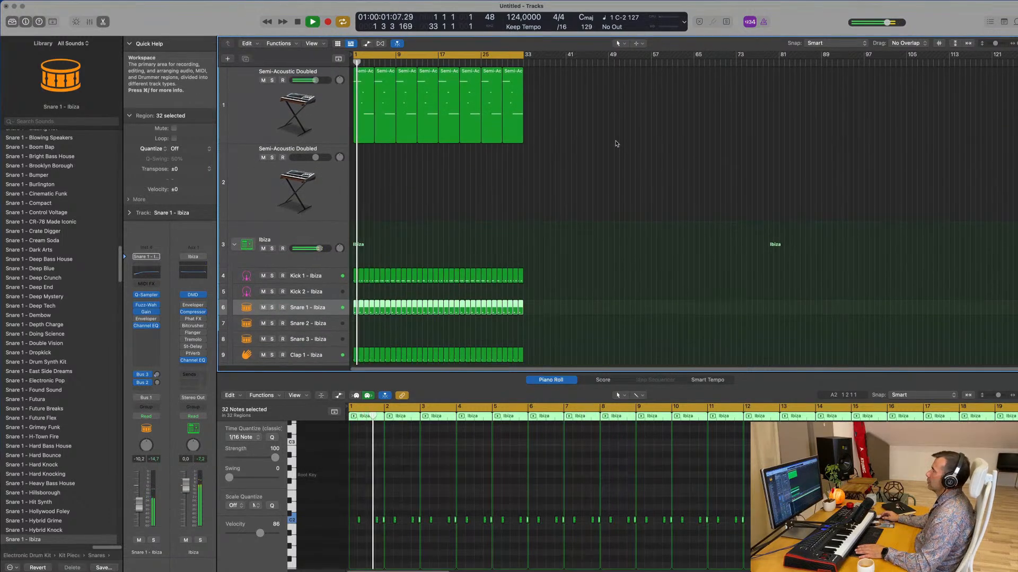
left_click(549, 152)
left_click(250, 123)
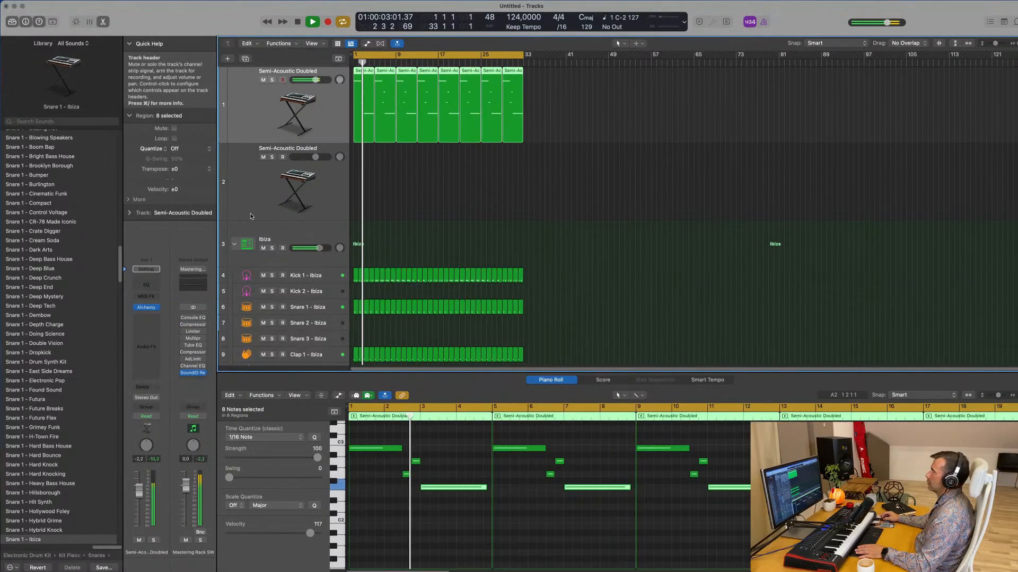
left_click(255, 208)
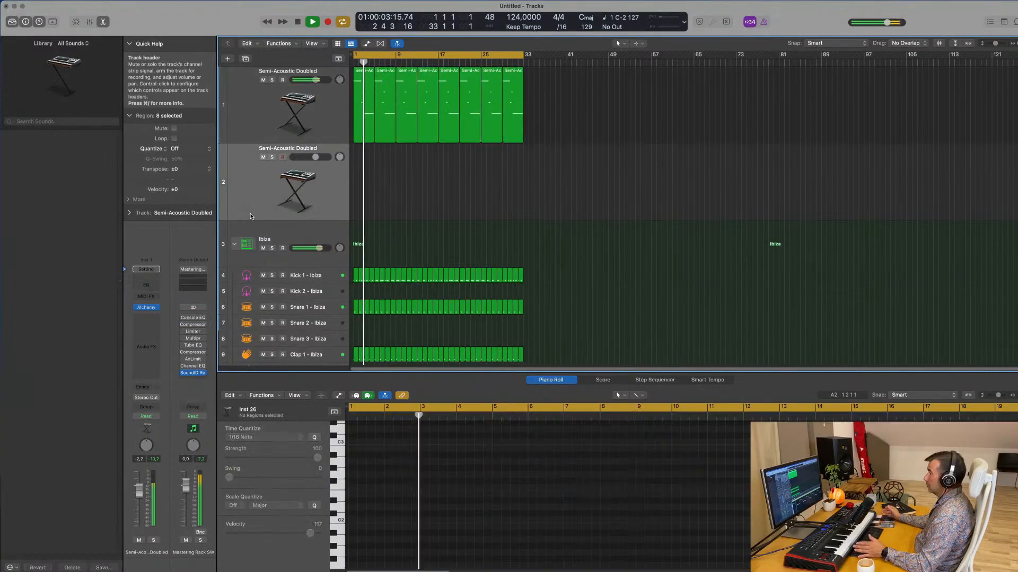
left_click(154, 309)
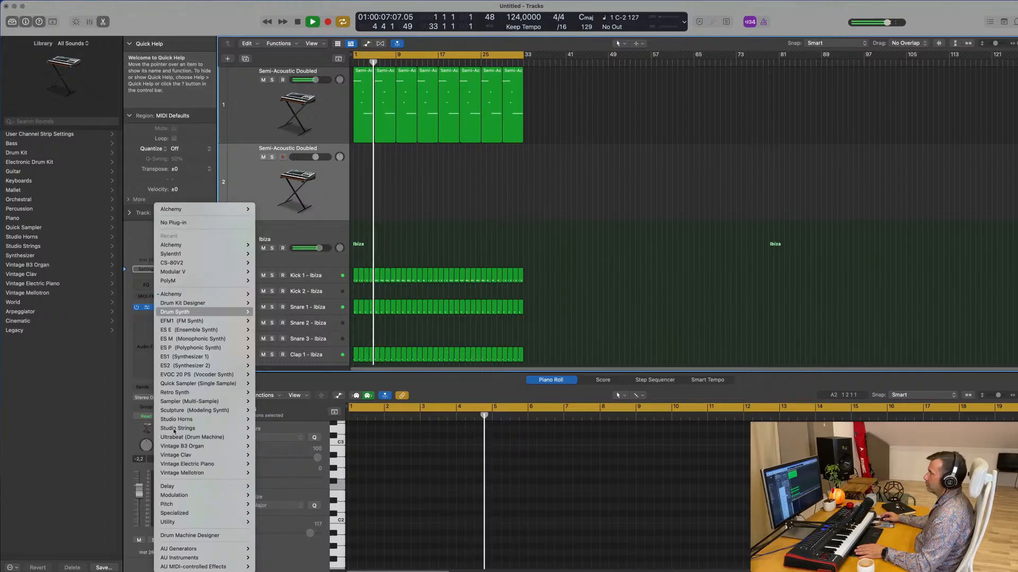
mouse_move(214, 458)
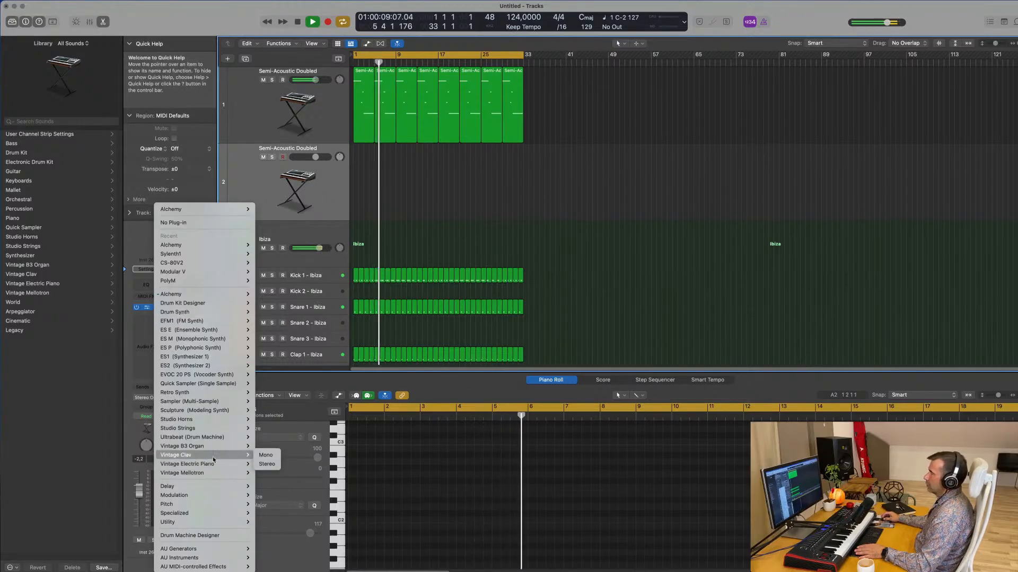
left_click(267, 464)
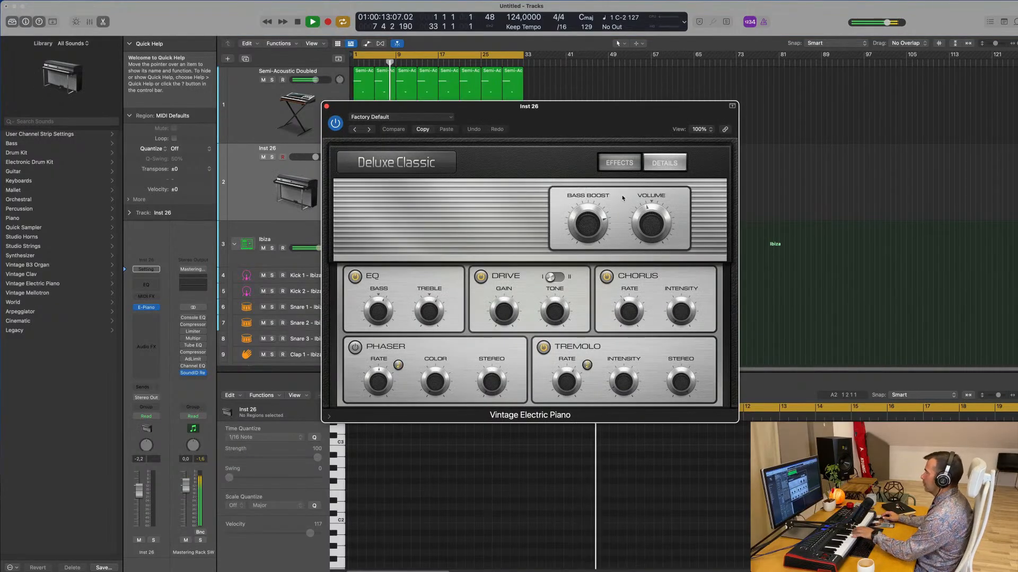
- Set the electric piano track's volume to -2.7 dB and add a send to Bus 4
left_click_drag(570, 123, 750, 149)
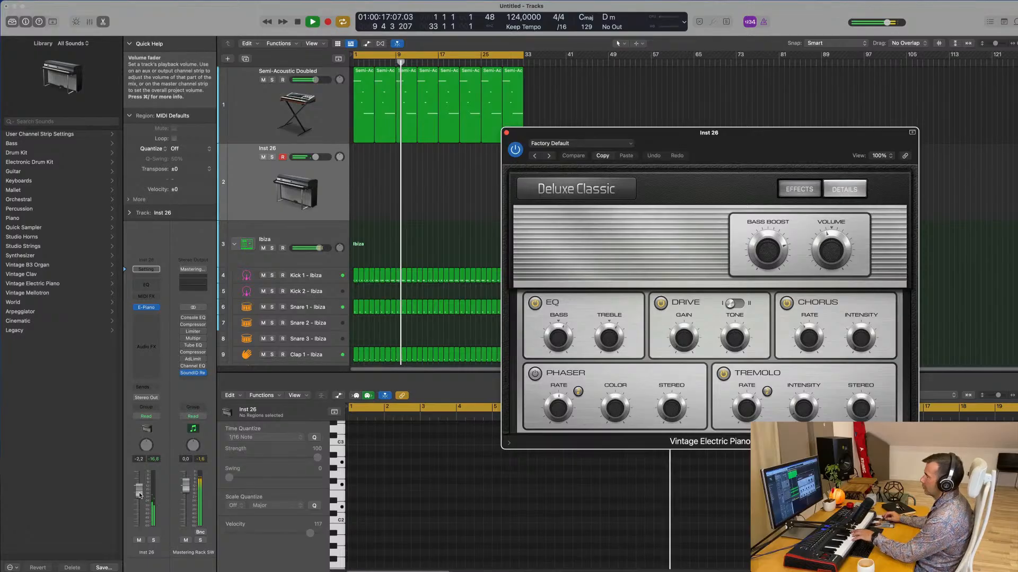
left_click_drag(139, 490, 138, 492)
left_click(146, 390)
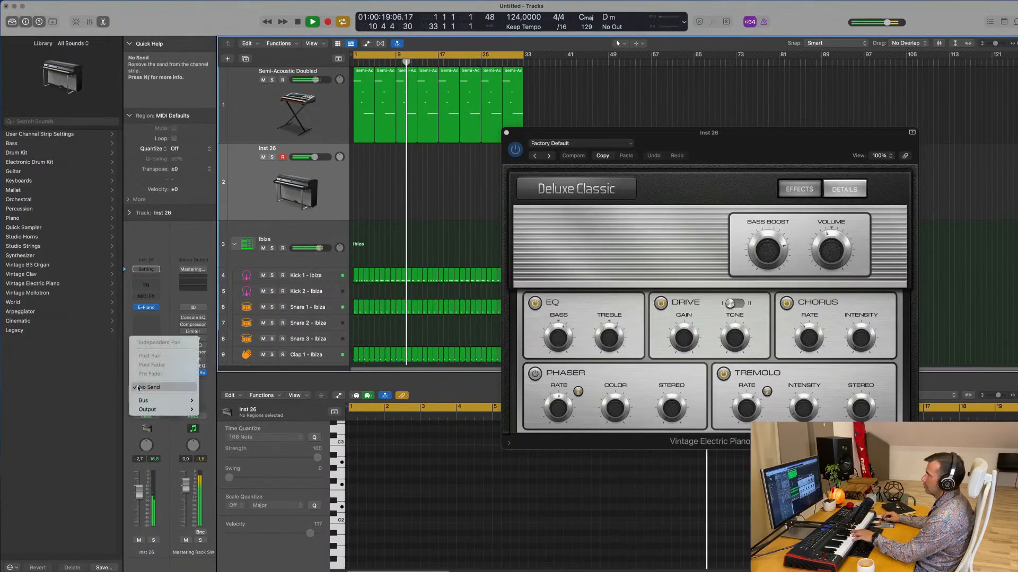
mouse_move(159, 400)
left_click(232, 251)
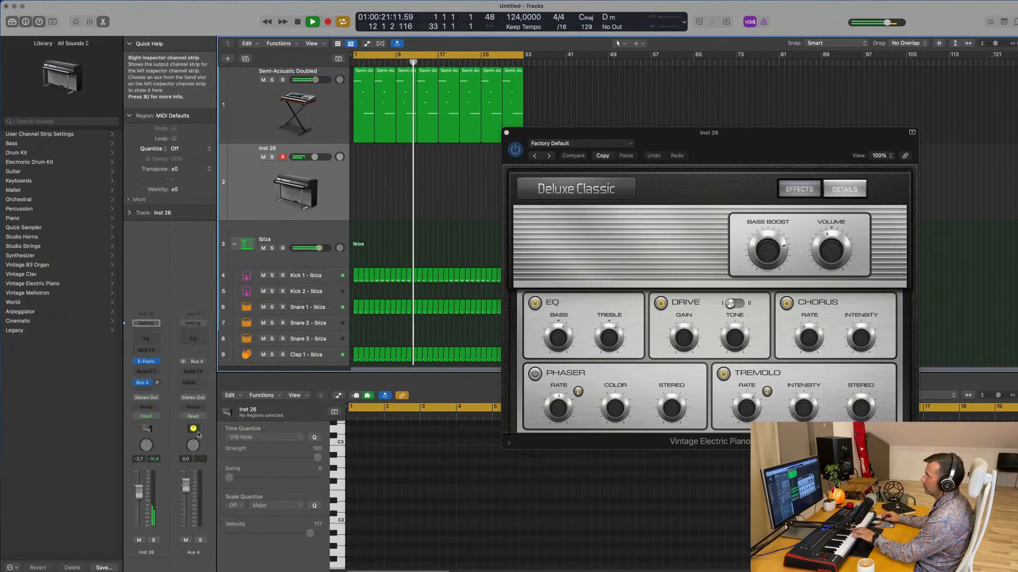
- Insert a stereo SilverVerb on the Bus 4 aux channel and load its grandiose preset
left_click(191, 372)
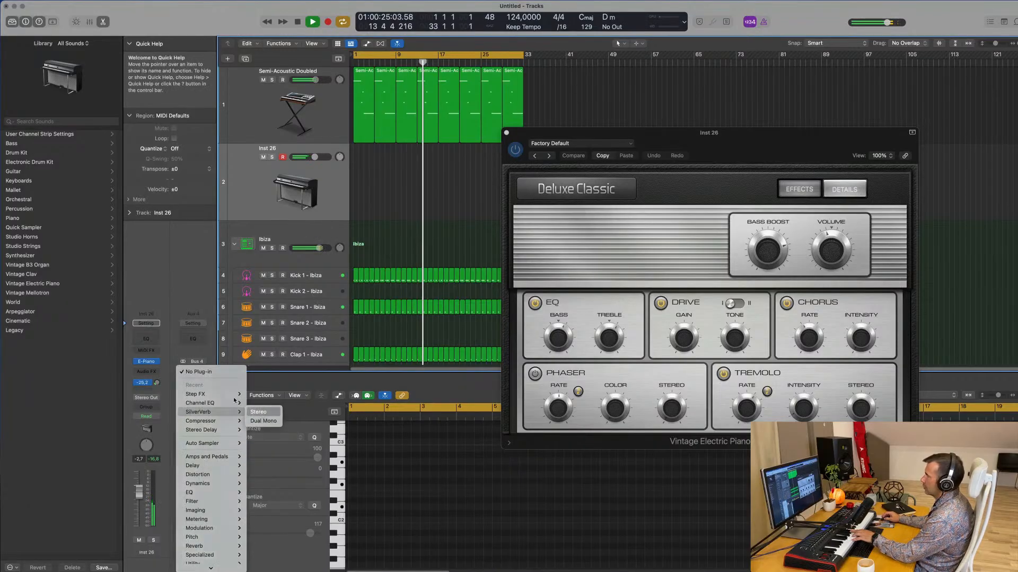
left_click(257, 413)
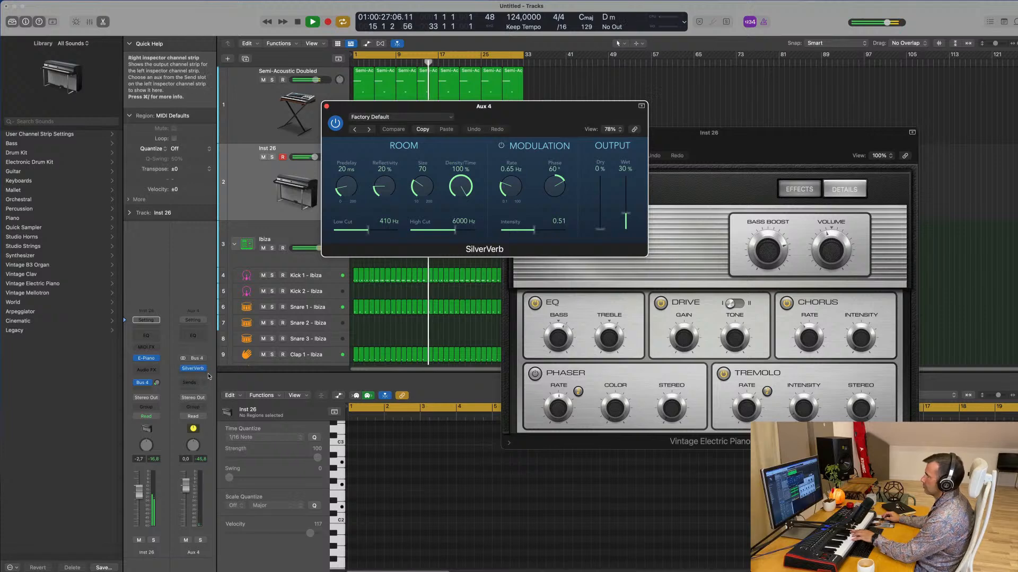
left_click(397, 116)
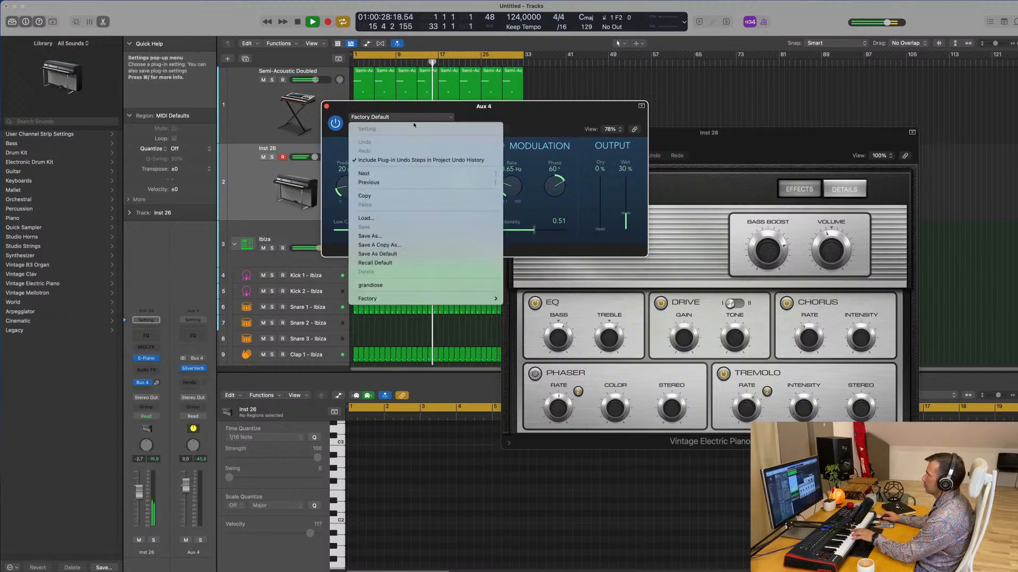
left_click(394, 286)
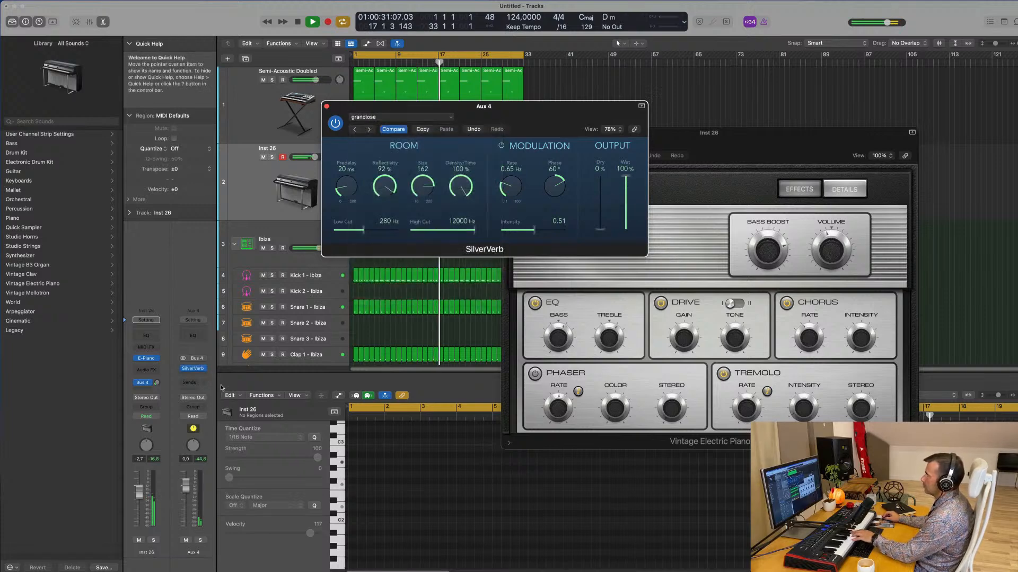
- Raise the electric piano's send level to Bus 4 and move the SilverVerb window clear of the arrangement
left_click_drag(157, 379, 159, 377)
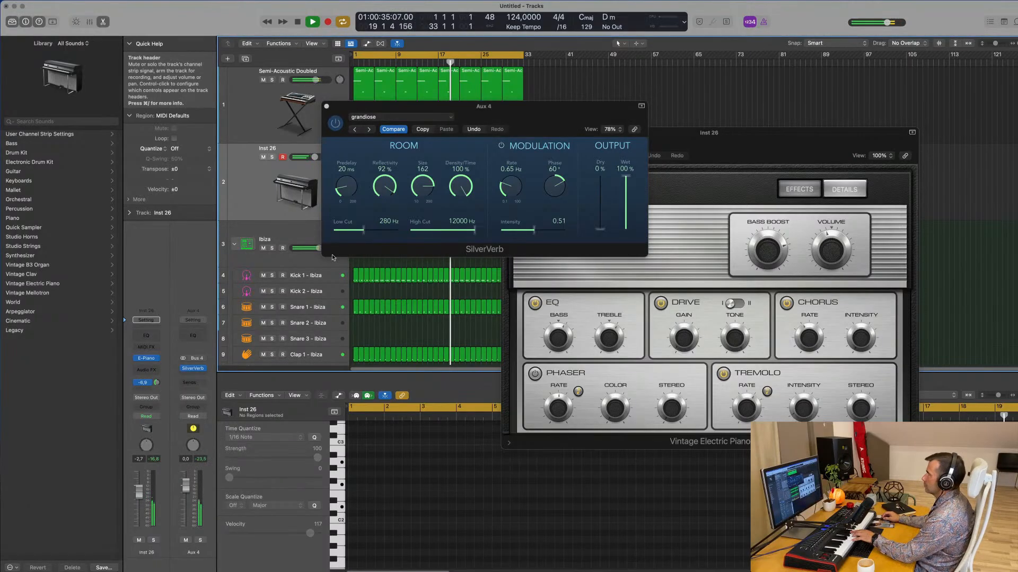
left_click_drag(517, 110, 551, 261)
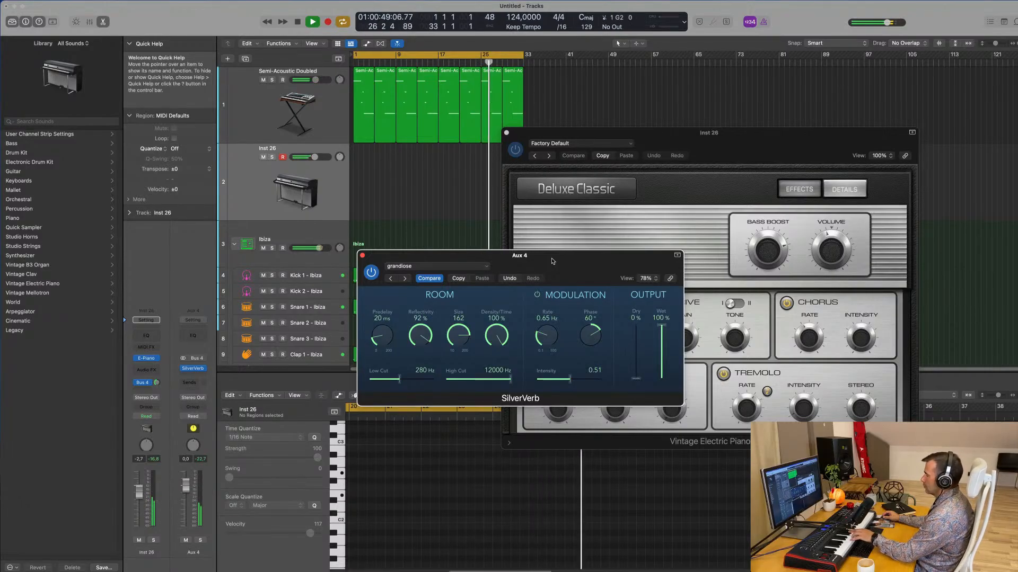
left_click_drag(521, 262, 699, 252)
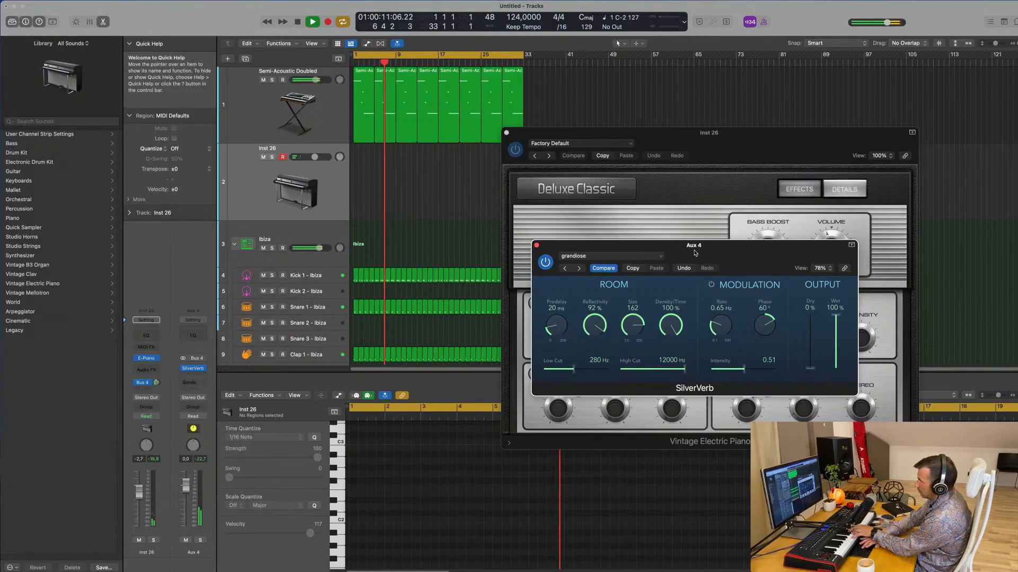
- Record an eight-bar chord part on the electric piano track and move the region to start at bar 1
key("r")
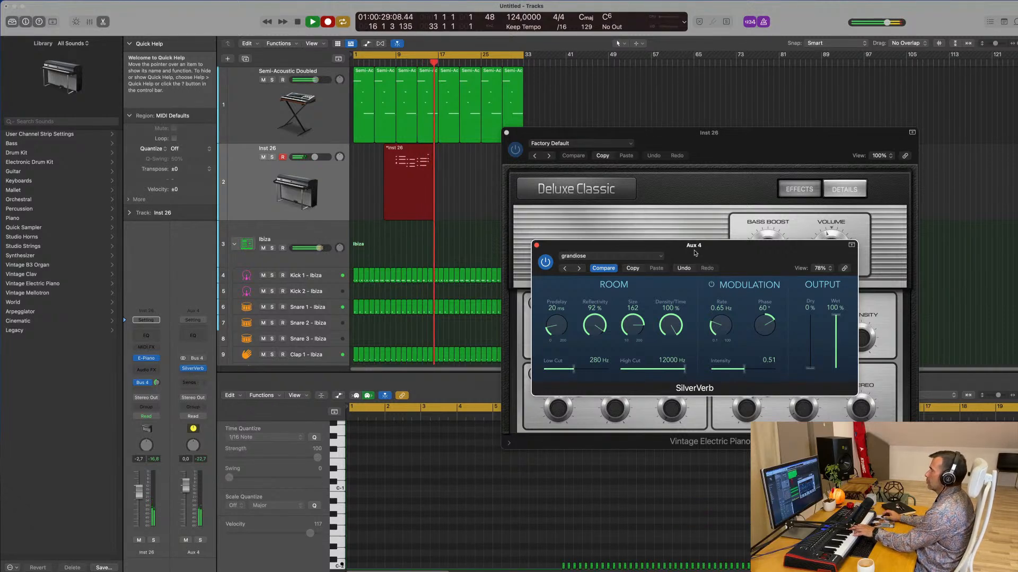
key("space")
key("space")
left_click_drag(407, 151, 365, 151)
key("space")
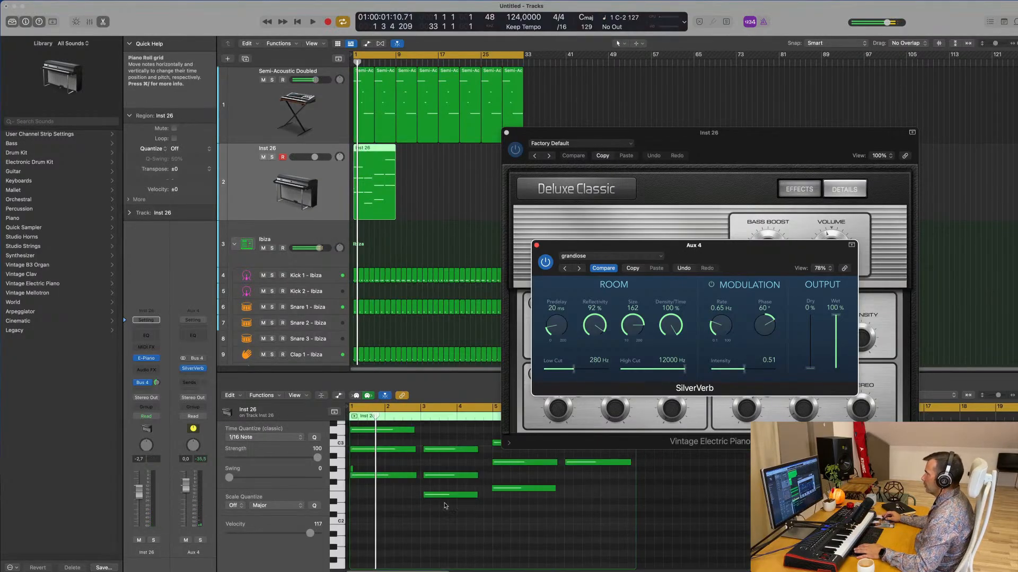
- Quantize all the recorded electric piano notes to 1/16 and delete the stray short note at the start
left_click(405, 523)
key("super+a")
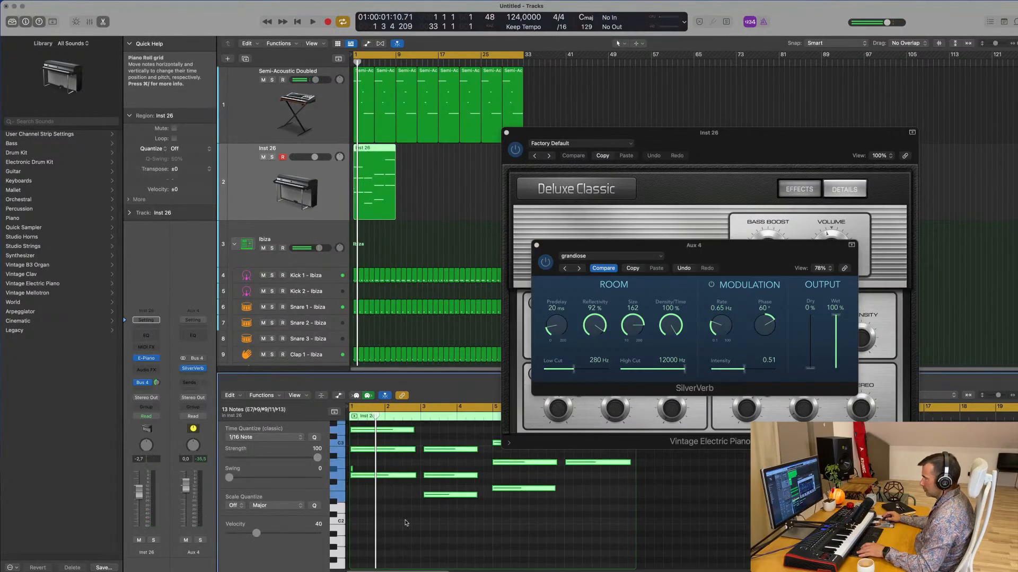
left_click(351, 469)
key("space")
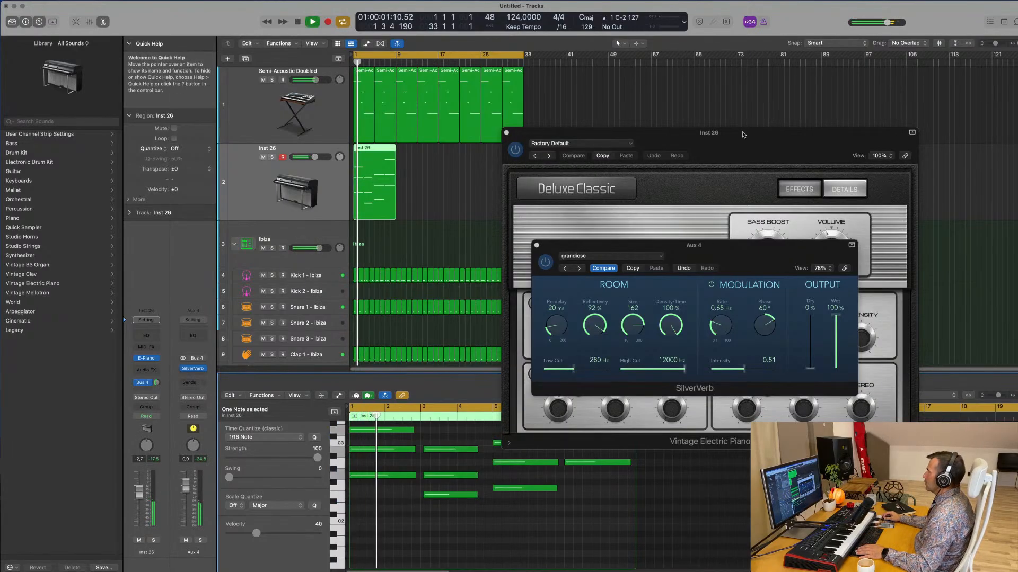
- Move the Vintage Electric Piano window clear of the piano roll and lengthen the first three chords up to the following chord
left_click_drag(743, 131, 873, 50)
key("space")
left_click_drag(412, 428, 420, 478)
left_click_drag(476, 529, 491, 498)
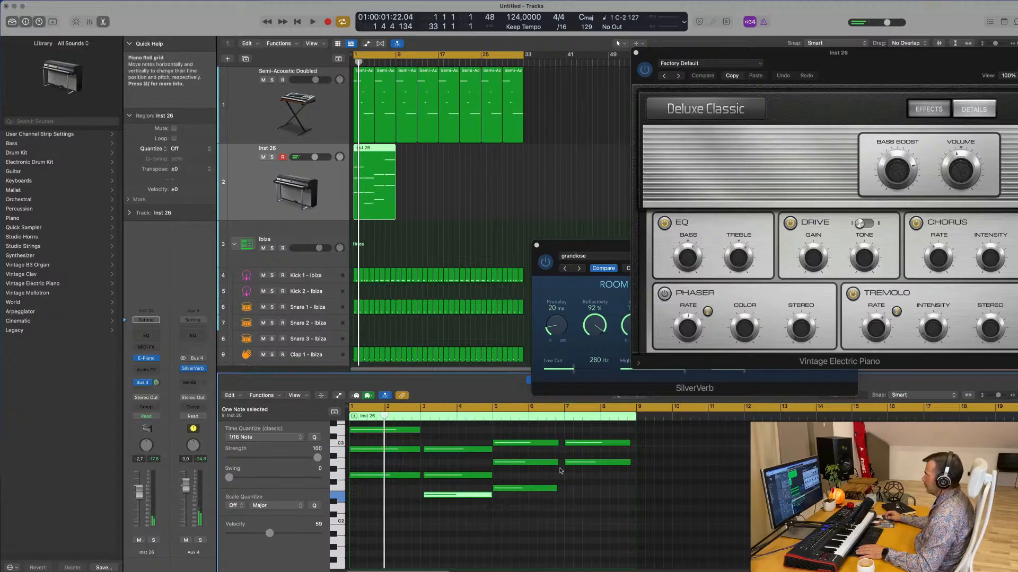
left_click_drag(554, 488, 563, 442)
- Extend the last chord's notes to the end of the piano region at bar 9
key("space")
scroll(583, 441, "up", 2)
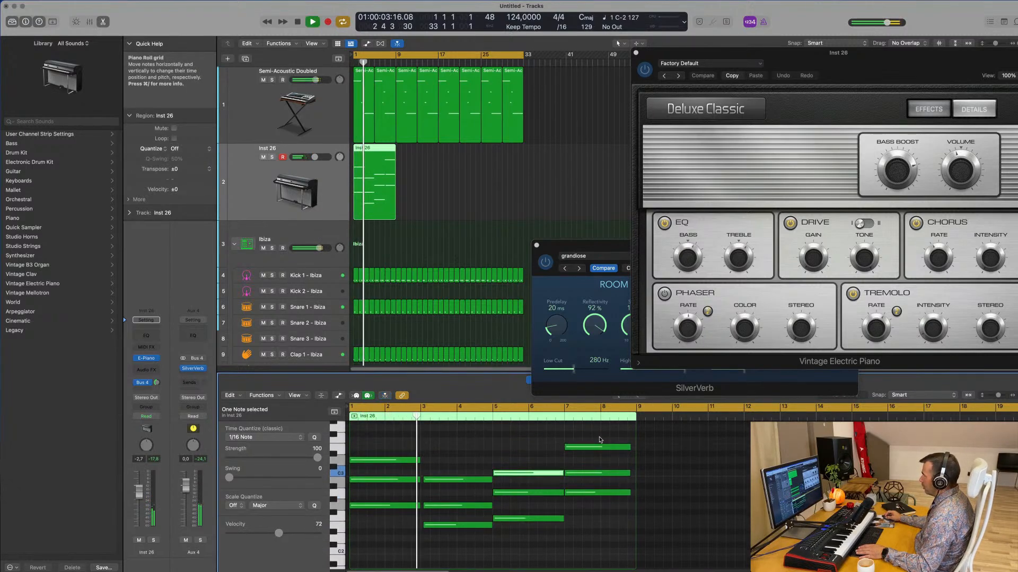
left_click_drag(630, 449, 634, 496)
left_click(458, 448)
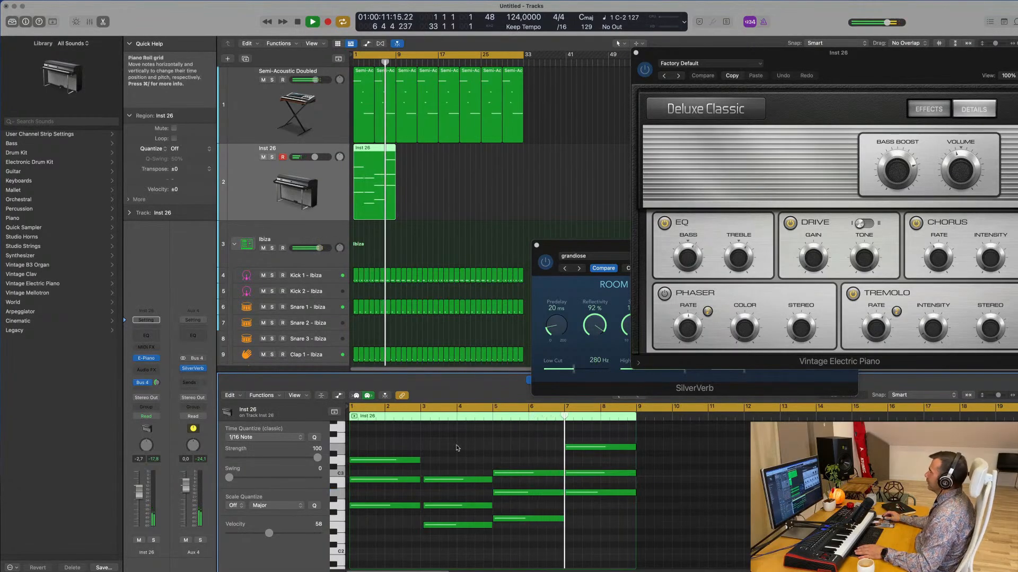
- Repeat the electric piano region three times to fill the arrangement up to bar 33
key("Return")
left_click_drag(428, 192, 346, 202)
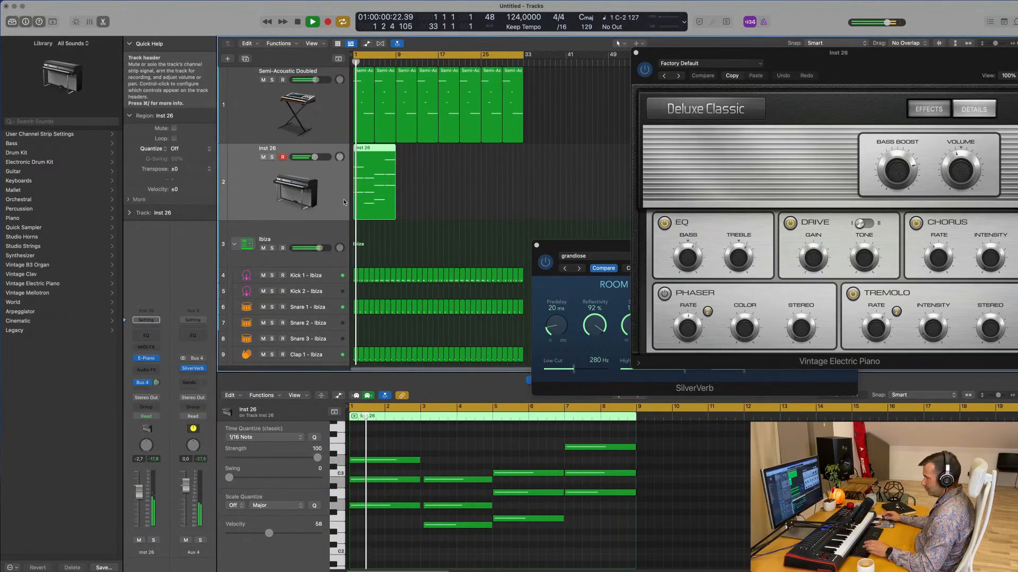
key("super+r")
key("super+r")
key("super+r")
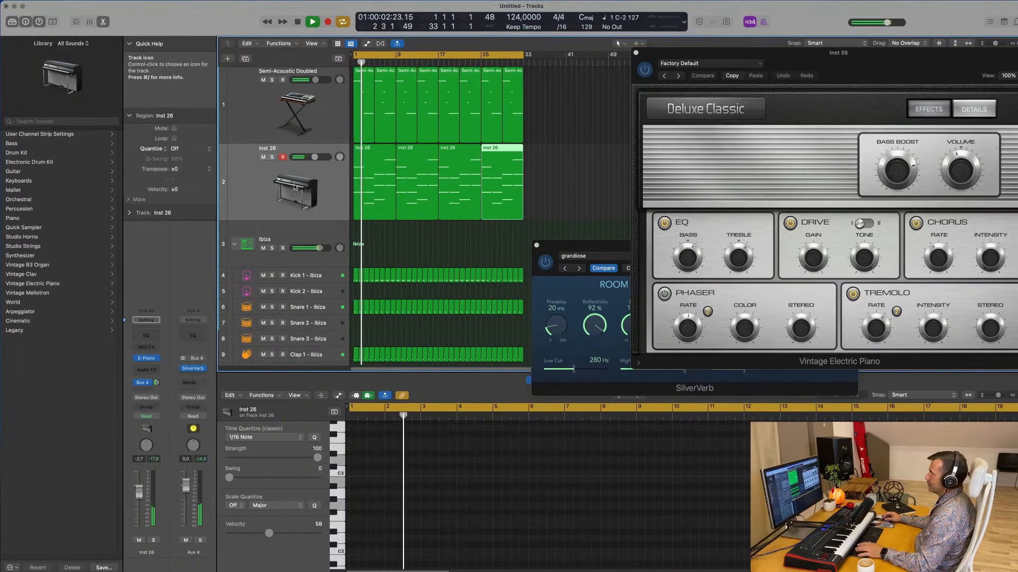
- Set the electric piano's volume to -1.8 dB and insert a stereo Compressor on its channel
left_click(255, 195)
key("Return")
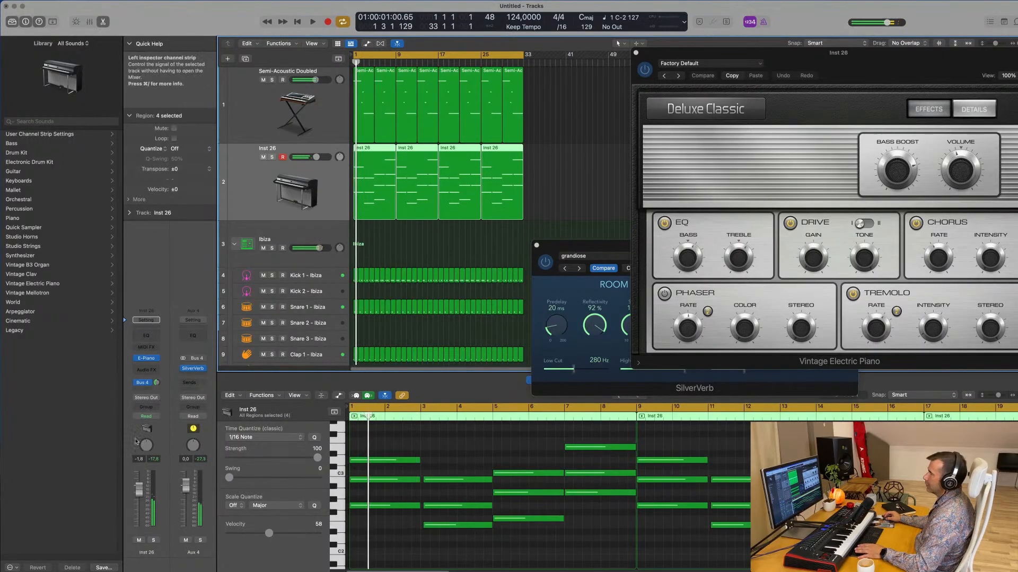
left_click(147, 369)
mouse_move(157, 401)
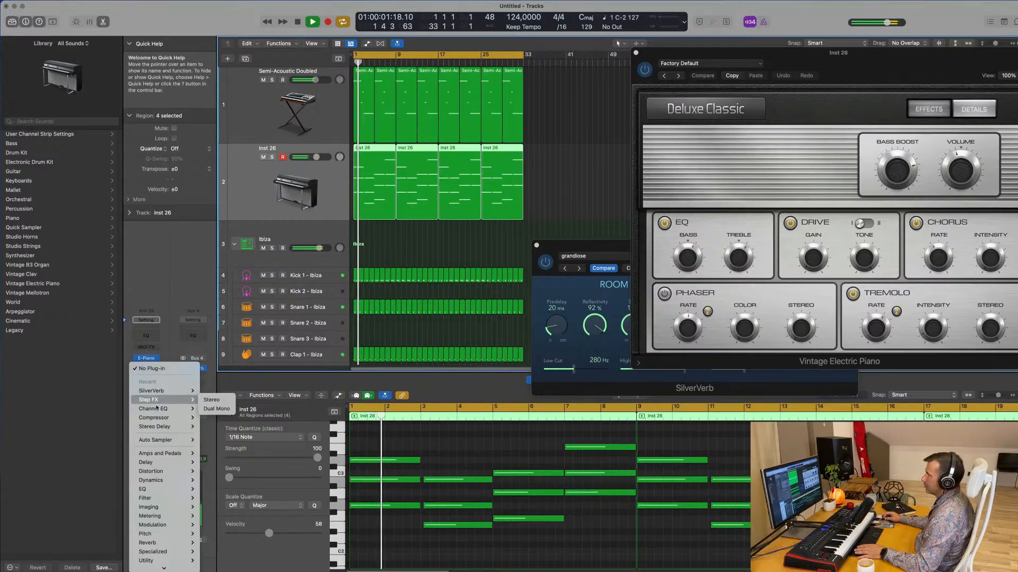
left_click(212, 418)
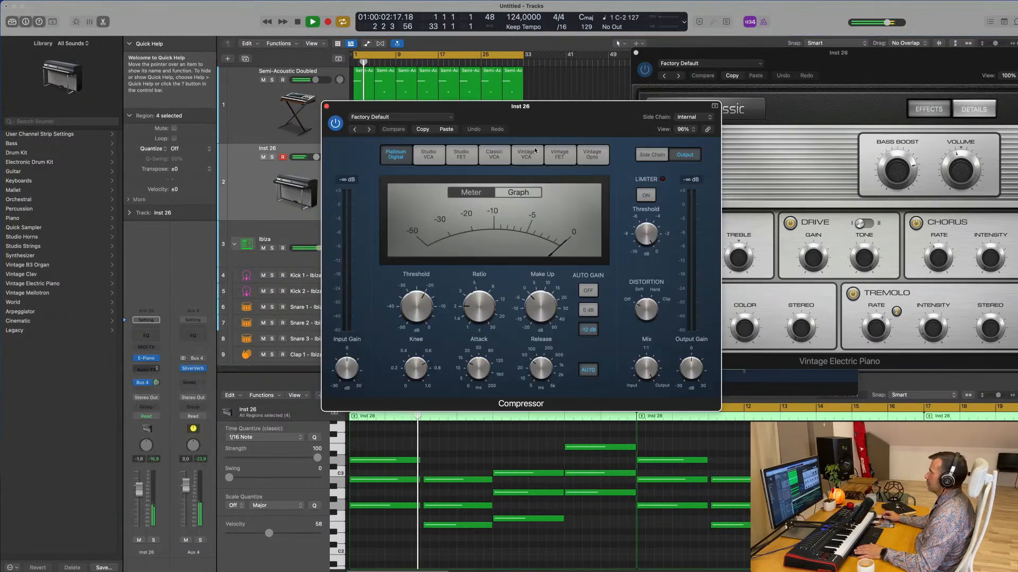
left_click_drag(558, 114, 656, 148)
- Move the second chord's three notes to start exactly at bar 3 and lengthen them to meet the third chord
key("space")
left_click_drag(462, 470, 455, 529)
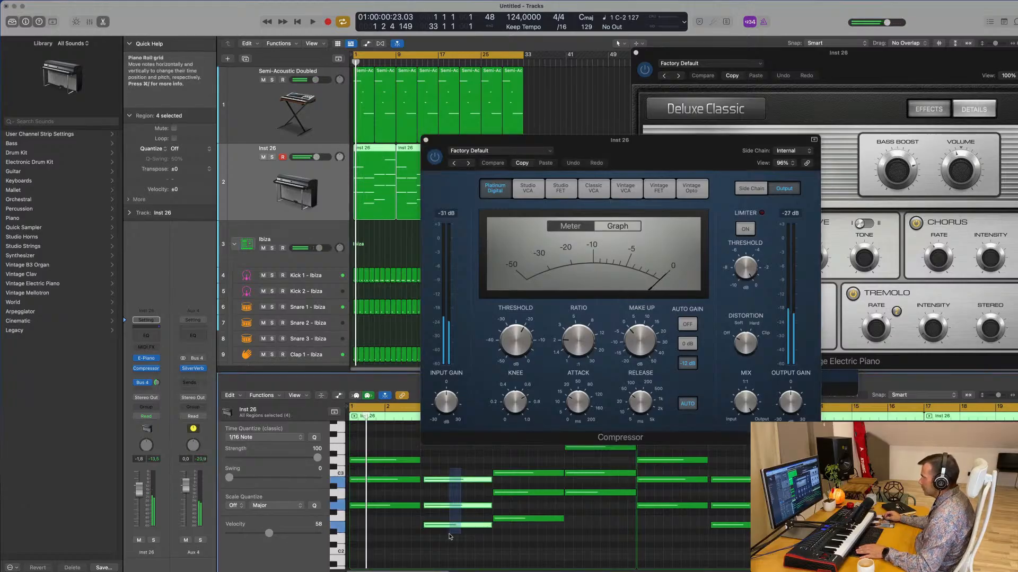
left_click(445, 480)
left_click_drag(442, 482, 443, 481)
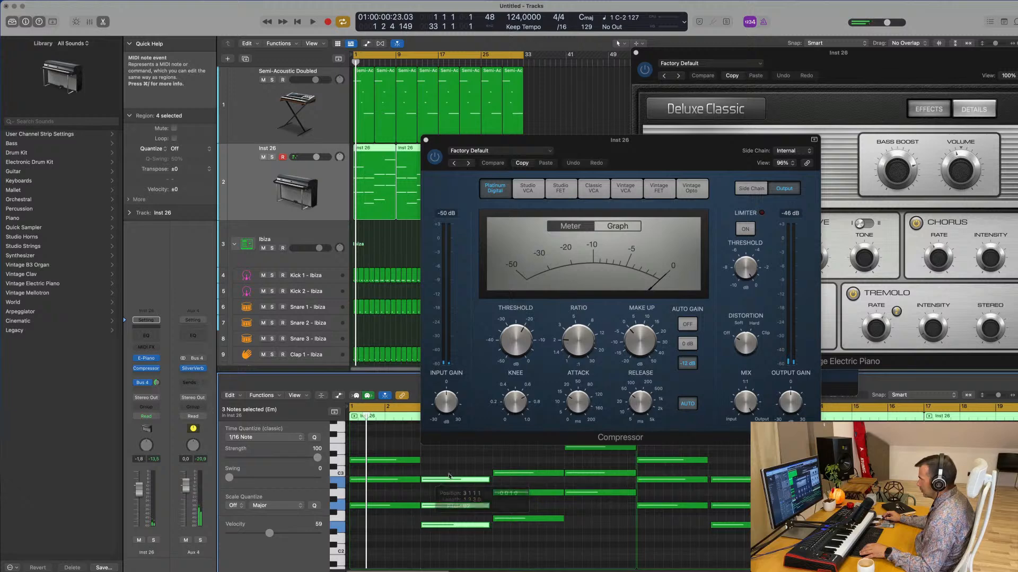
left_click(451, 474)
left_click_drag(498, 458, 503, 543)
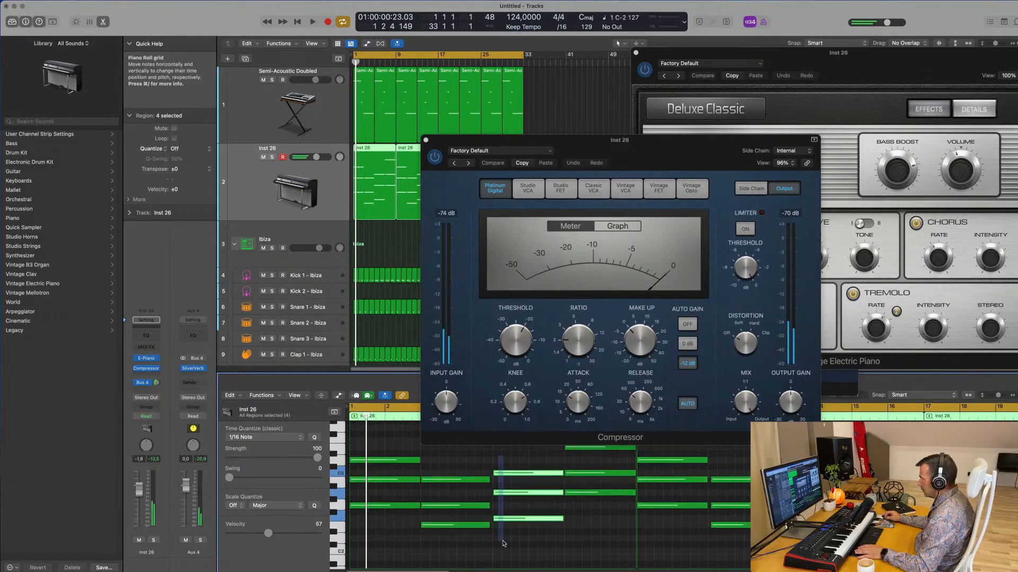
key("Left")
left_click_drag(488, 480, 491, 480)
key("space")
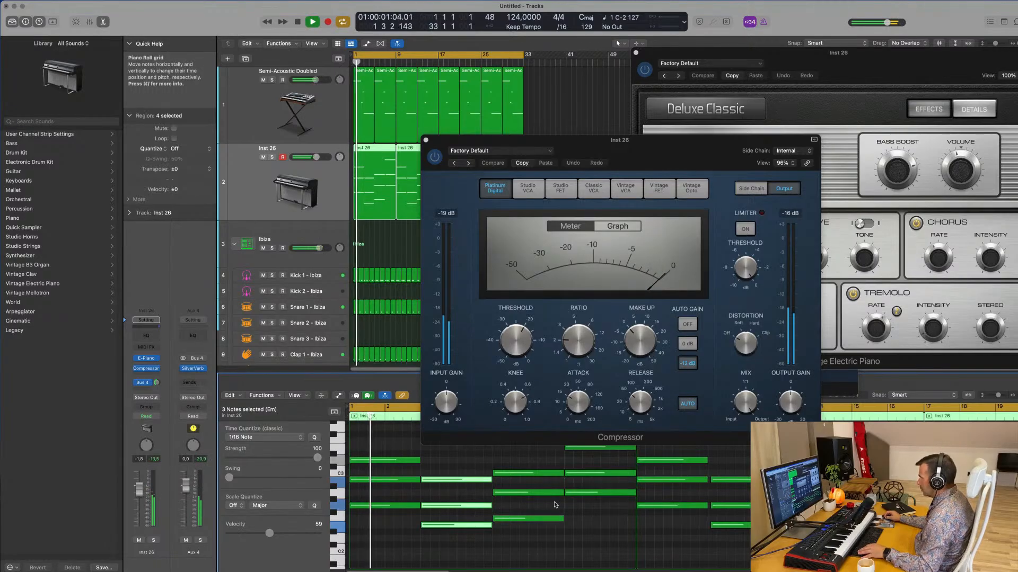
- Set the electric piano Compressor's side chain to Kick 1 - Ibiza and adjust its release with Auto off
left_click(787, 151)
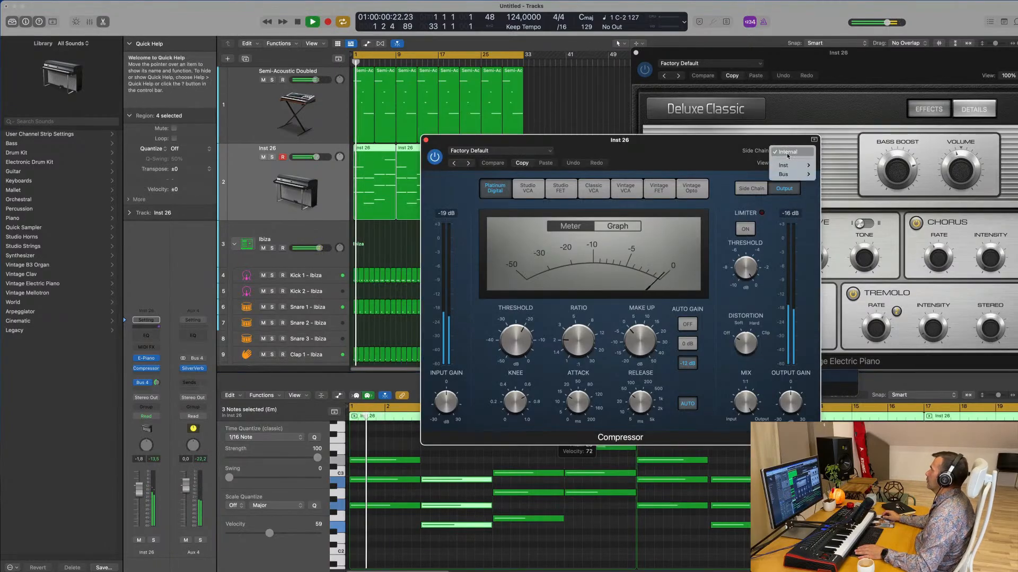
mouse_move(787, 166)
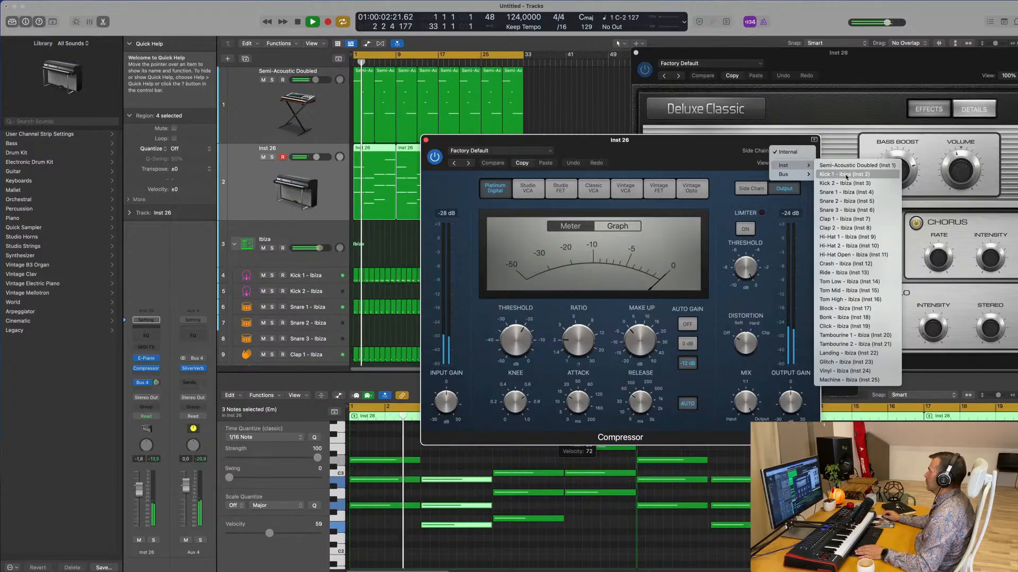
left_click(845, 174)
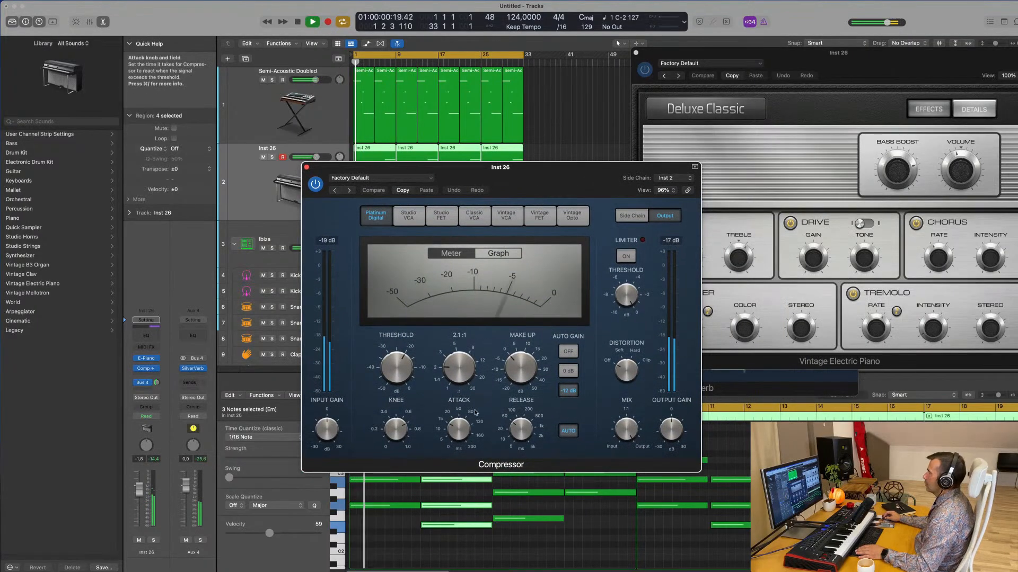
left_click_drag(526, 436, 521, 465)
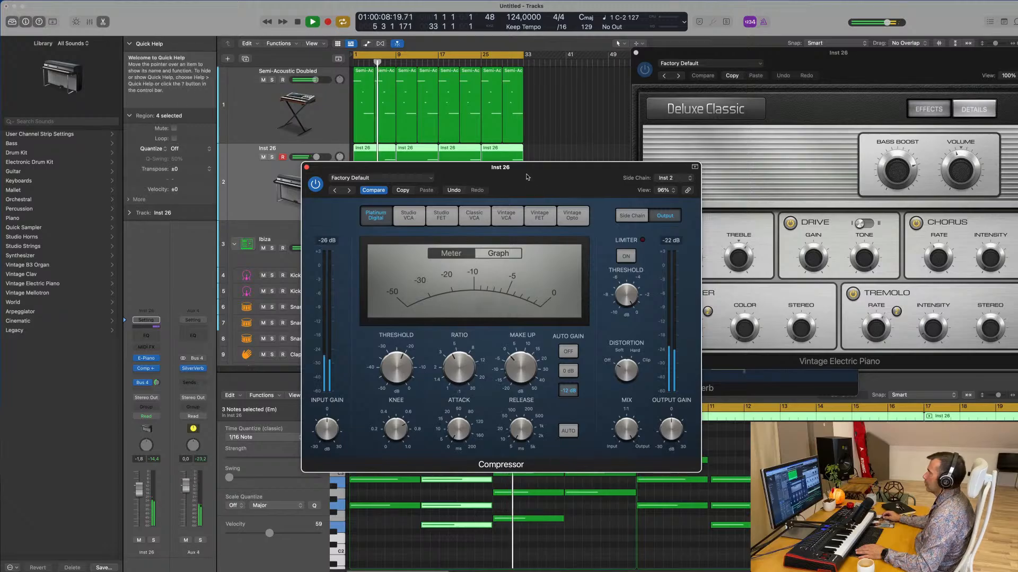
left_click_drag(305, 166, 533, 189)
left_click(533, 189)
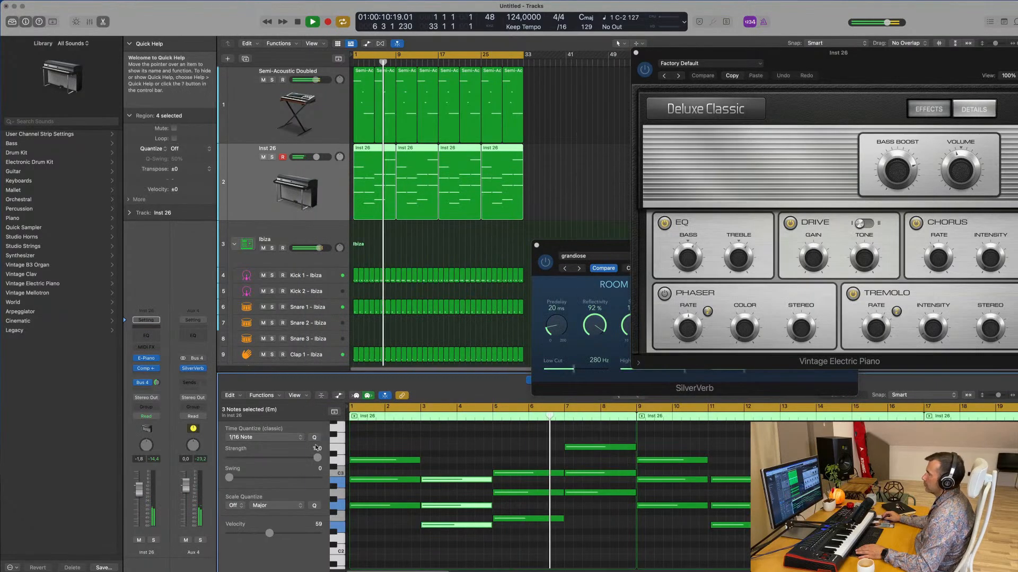
- Show the Note Velocity lane for the piano region and raise the second chord's velocities, its E2 to 68
left_click(321, 395)
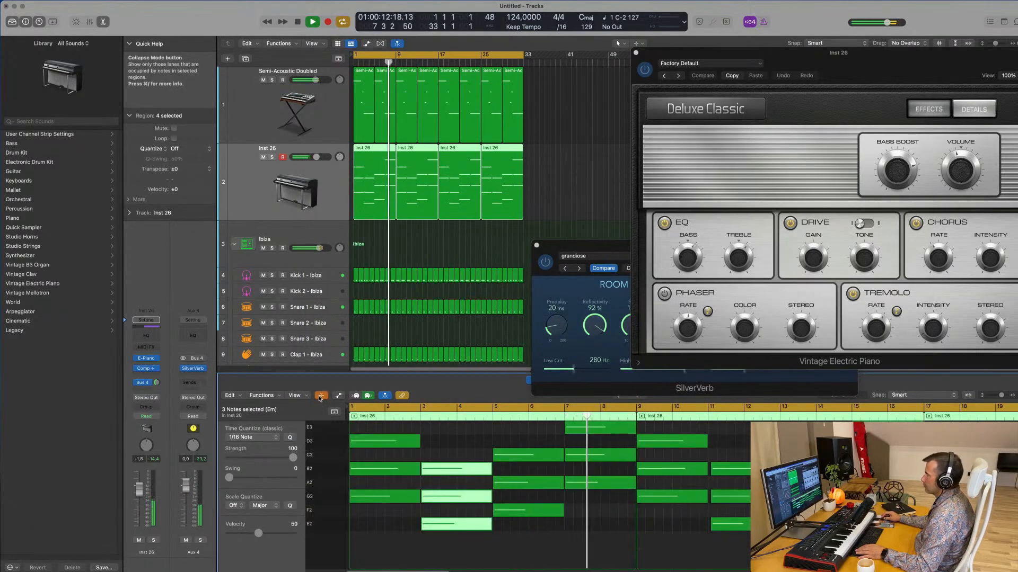
left_click(321, 396)
left_click(338, 396)
key("Return")
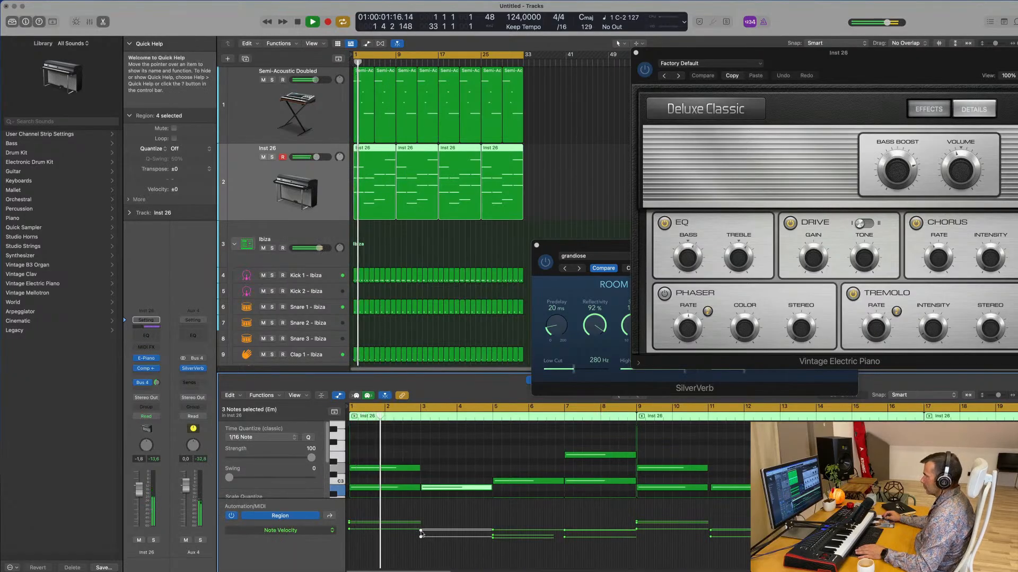
left_click_drag(420, 530, 420, 525)
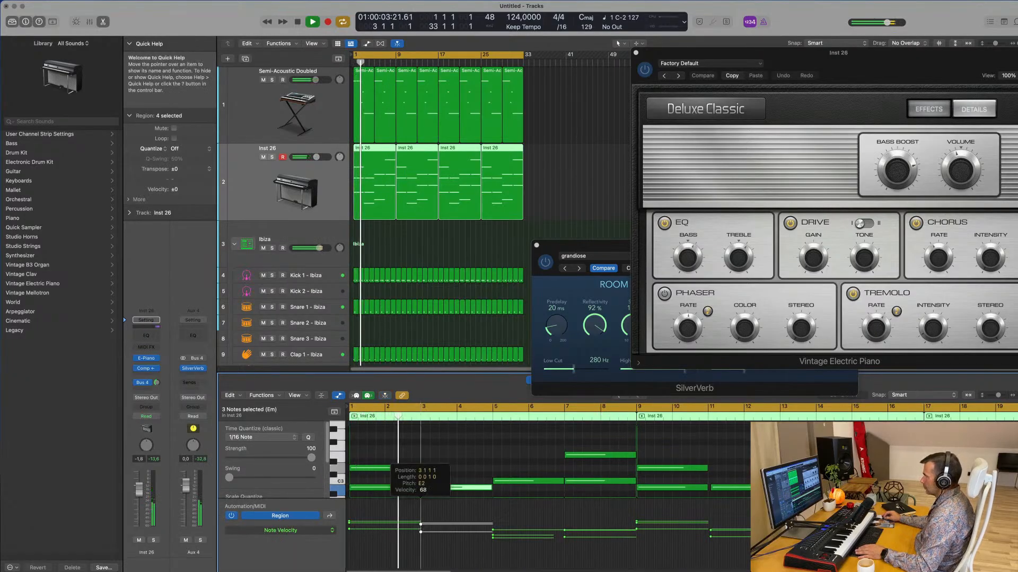
- Raise the note velocities of the third and fourth chords, to 69 for the third chord's A2 and up to 71 in the fourth
mouse_move(506, 549)
left_mouse_down()
mouse_move(523, 526)
mouse_move(493, 526)
mouse_move(493, 539)
left_mouse_up()
left_click(493, 536)
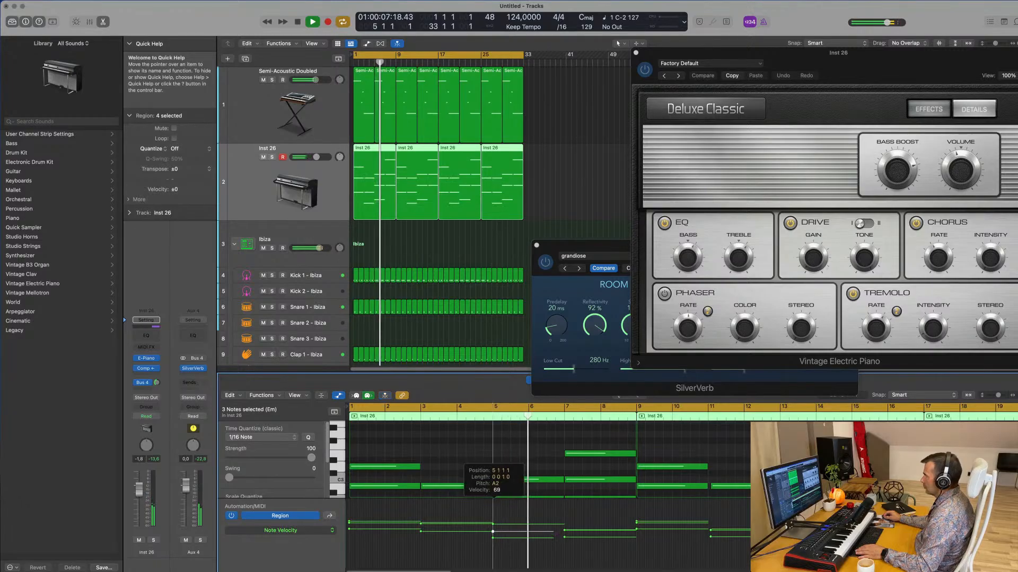
left_click_drag(493, 538, 492, 534)
left_click(564, 545)
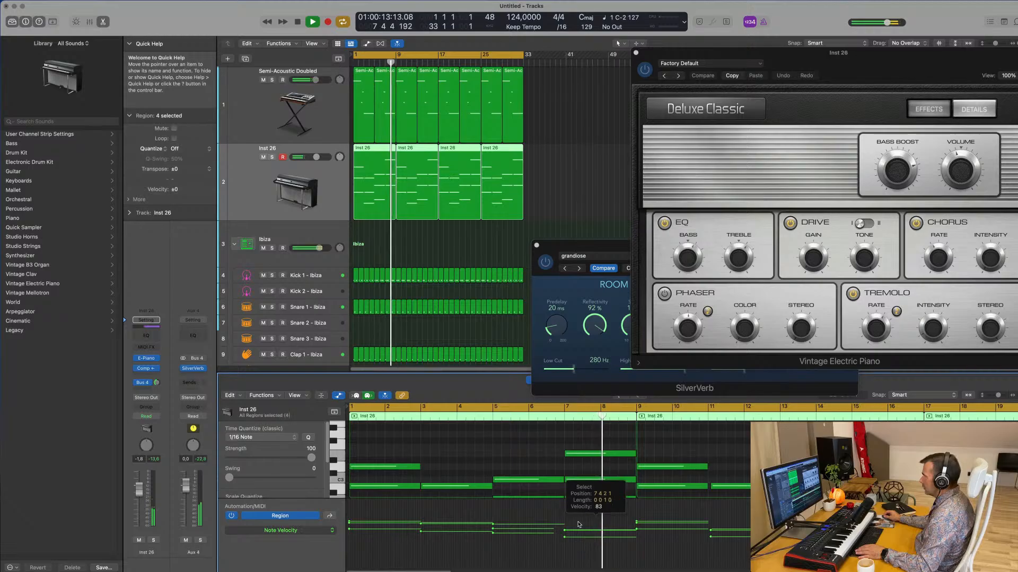
left_click_drag(565, 545, 565, 526)
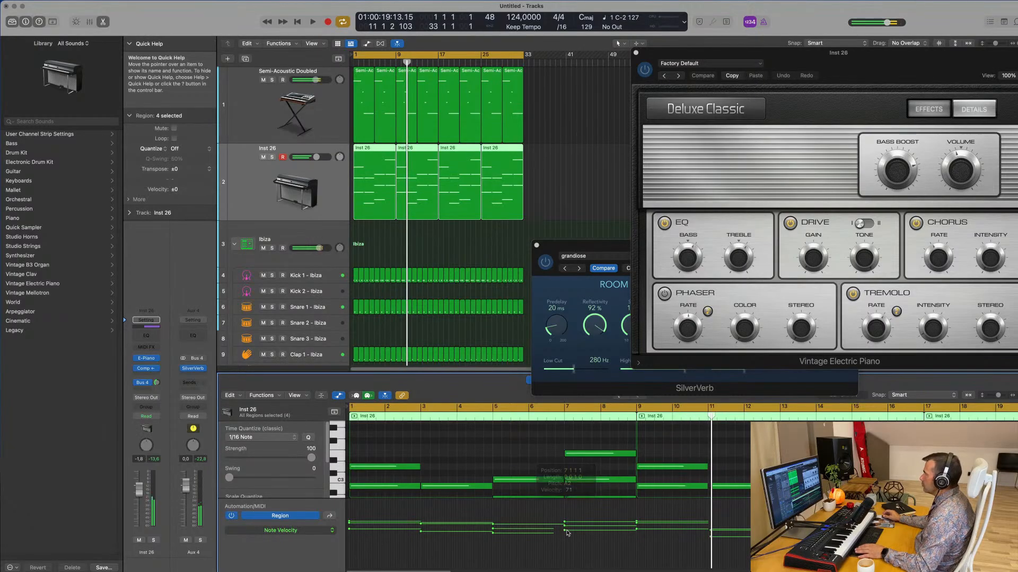
- Delete the three outdated copies of the electric piano region after bar 9
key("Return")
key("super+Left")
key("super+Left")
key("super+Left")
left_click_drag(573, 180, 422, 194)
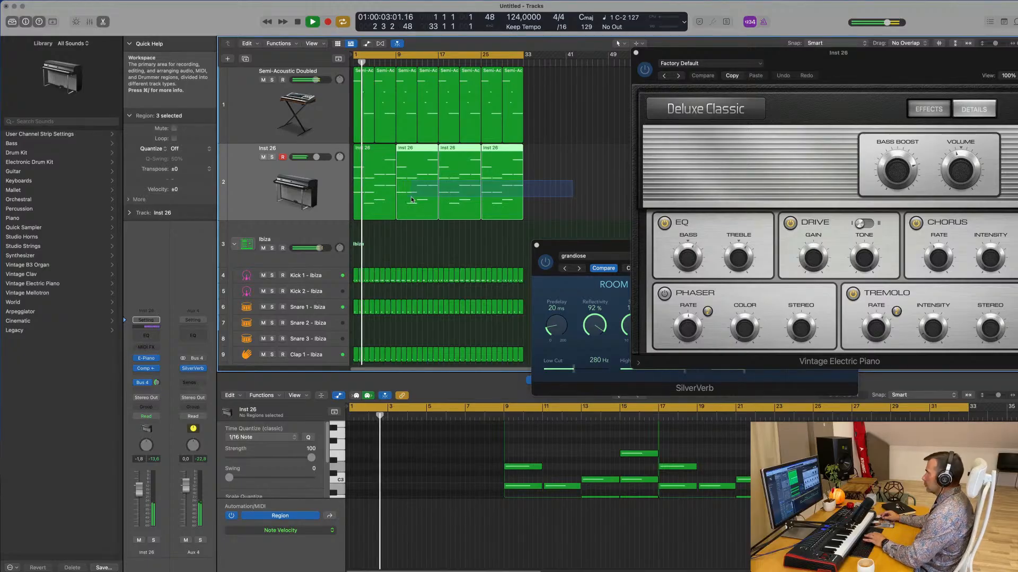
key("Delete")
- Repeat the edited electric piano region three times to fill the track up to bar 33
left_click(380, 191)
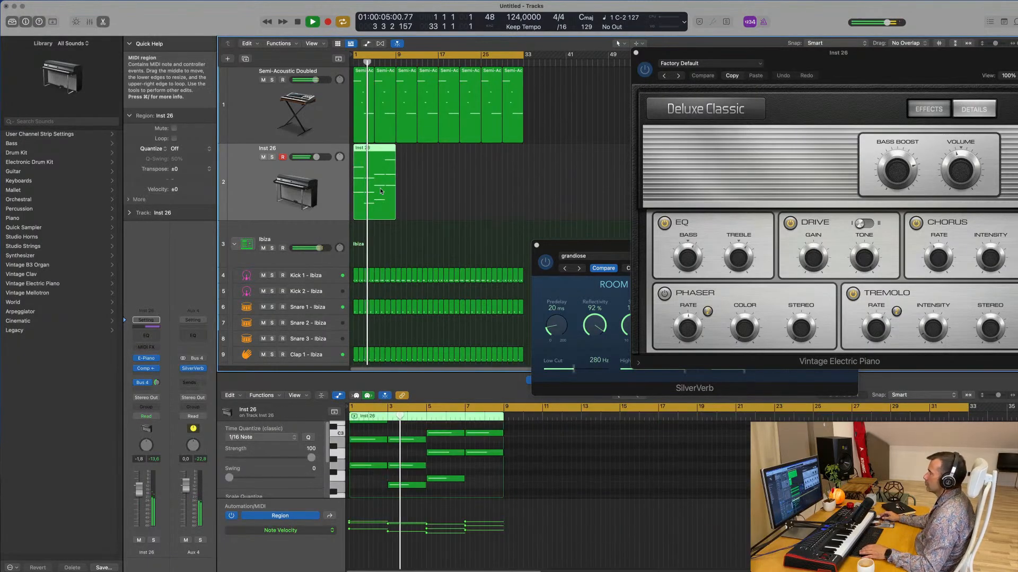
key("super+r")
key("super+r")
key("super+r")
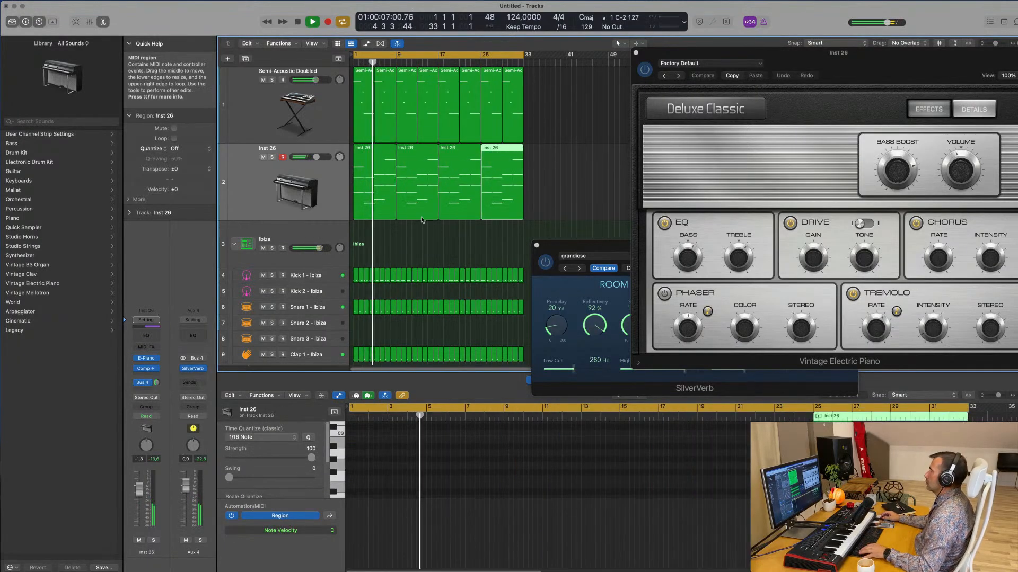
- Set the electric piano's Bus 4 send level to about -4.7 dB and copy its Compressor to Aux 4 after the SilverVerb
scroll(398, 235, "right", 3)
scroll(403, 236, "left", 2)
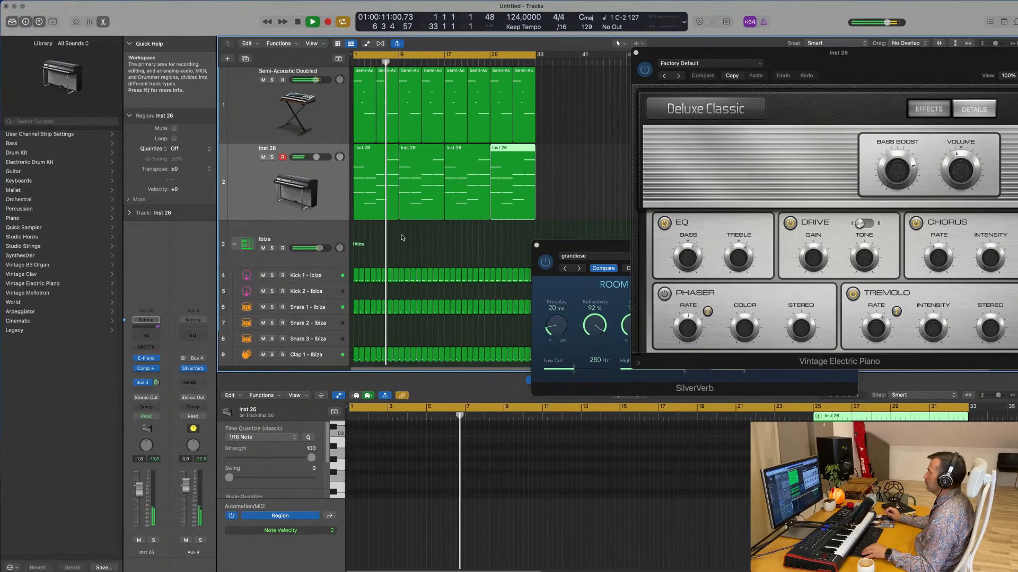
scroll(405, 235, "right", 2)
scroll(404, 236, "left", 2)
left_click(263, 195)
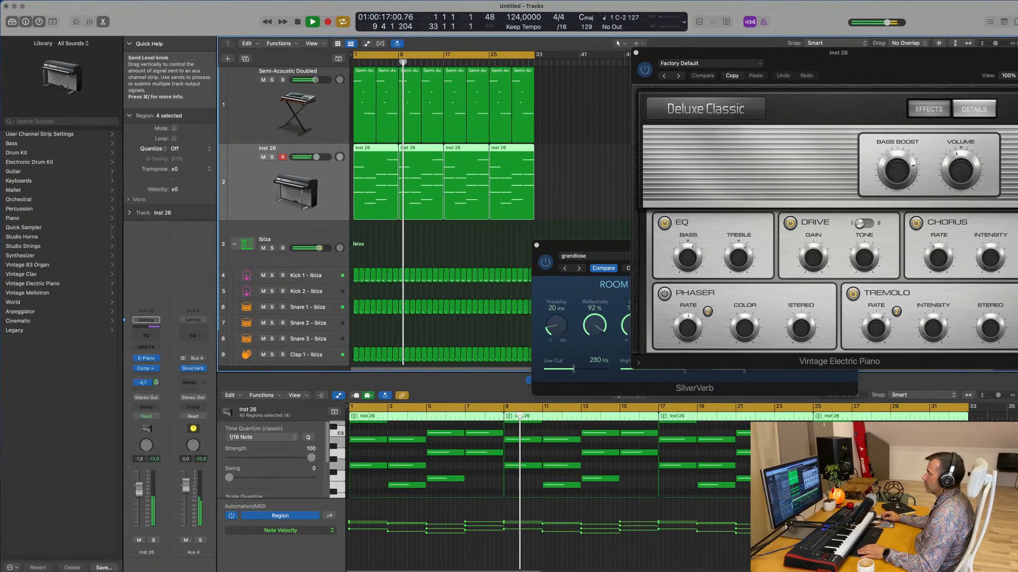
left_click_drag(157, 384, 193, 372)
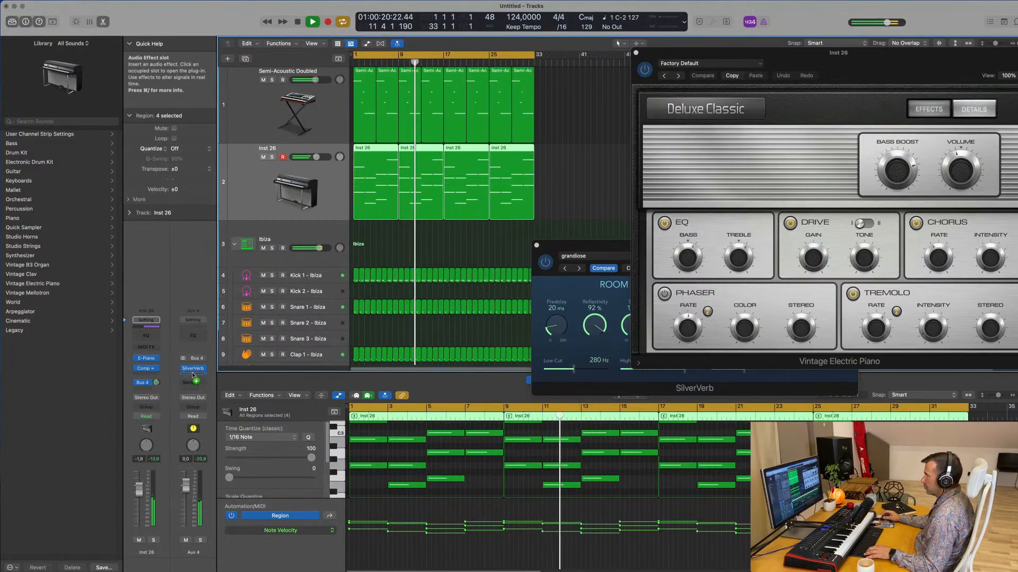
- Add a Channel EQ to Aux 4 and enable its low cut at about 280 Hz
left_click(195, 327)
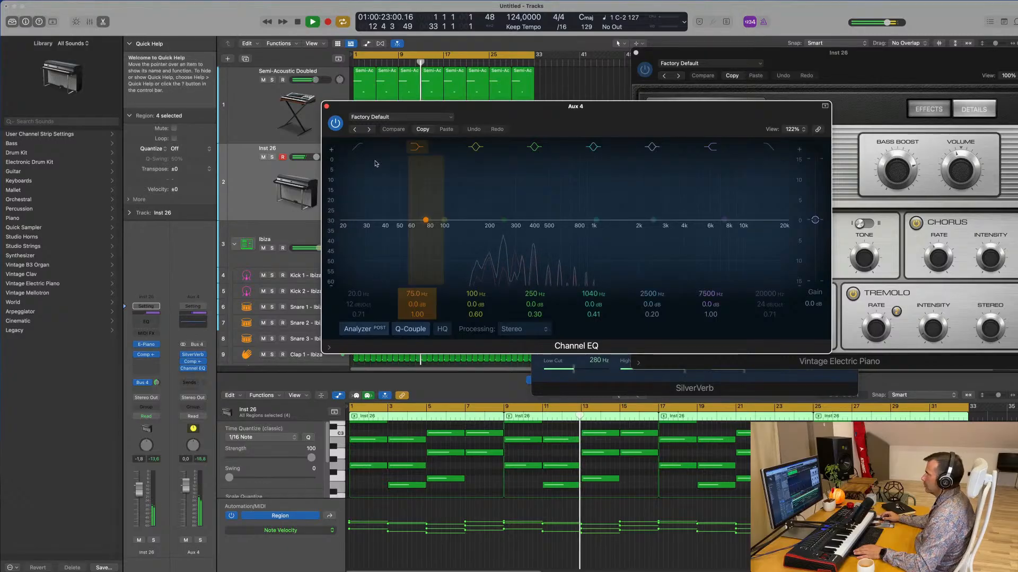
left_click(358, 147)
left_click_drag(356, 183, 513, 189)
left_click_drag(504, 232, 512, 228)
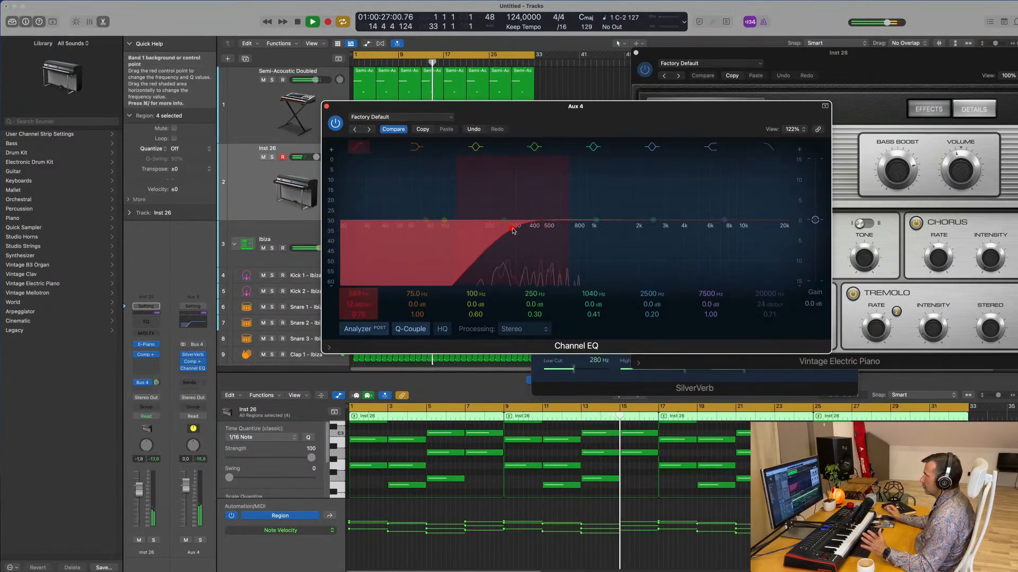
- Move the Aux 4 Channel EQ window aside and close it
left_click_drag(371, 113, 387, 120)
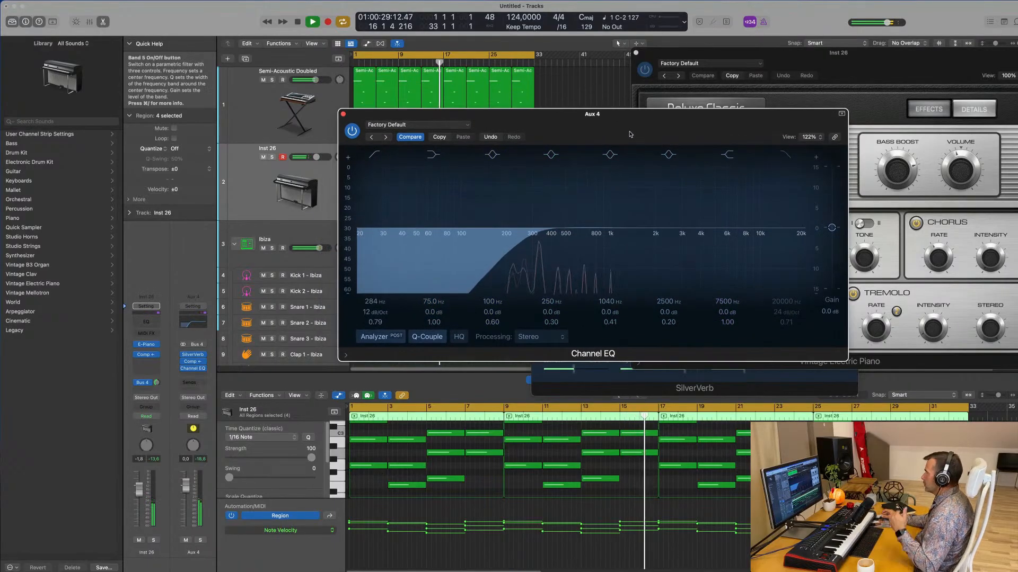
left_click(343, 114)
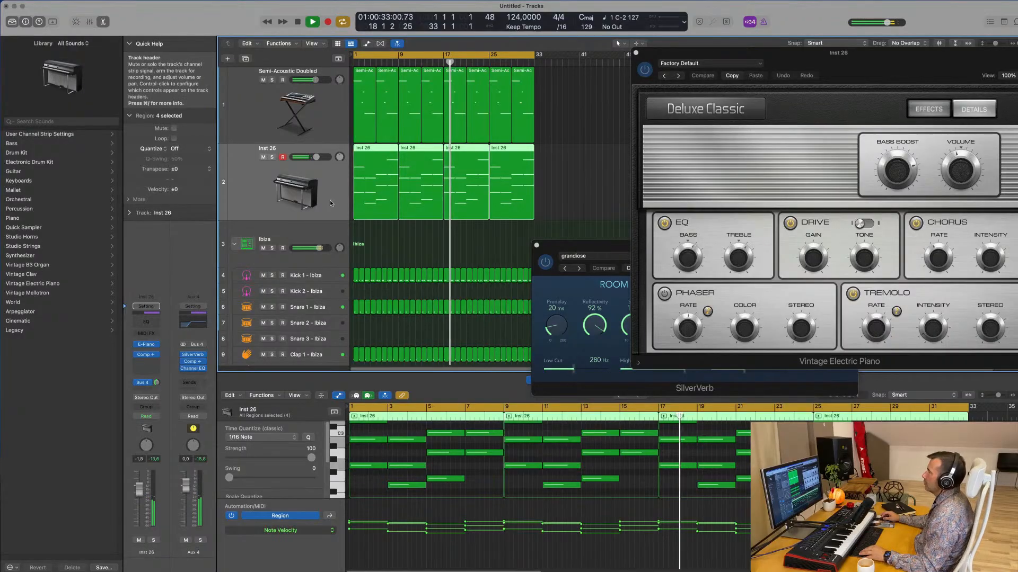
- Duplicate the Semi-Acoustic Doubled bass track and copy all its regions onto the duplicate track at bar 1
left_click(260, 134)
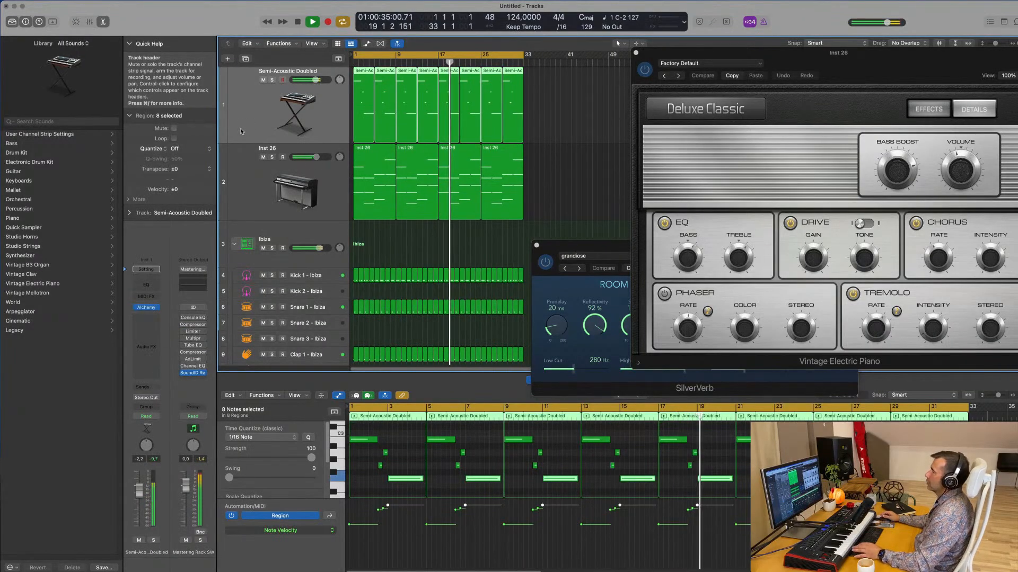
key("Return")
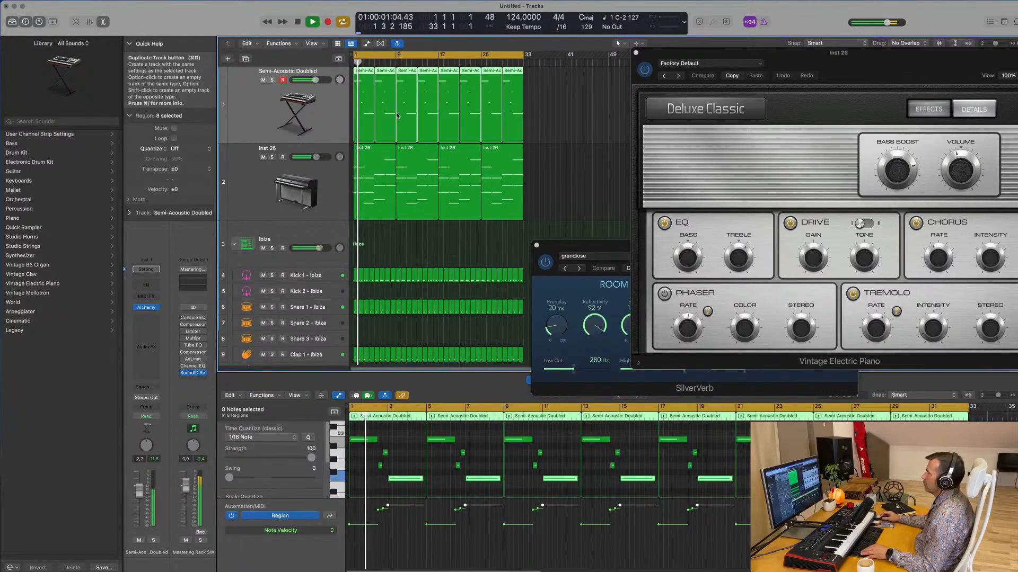
left_click(246, 58)
left_click_drag(376, 128, 374, 128)
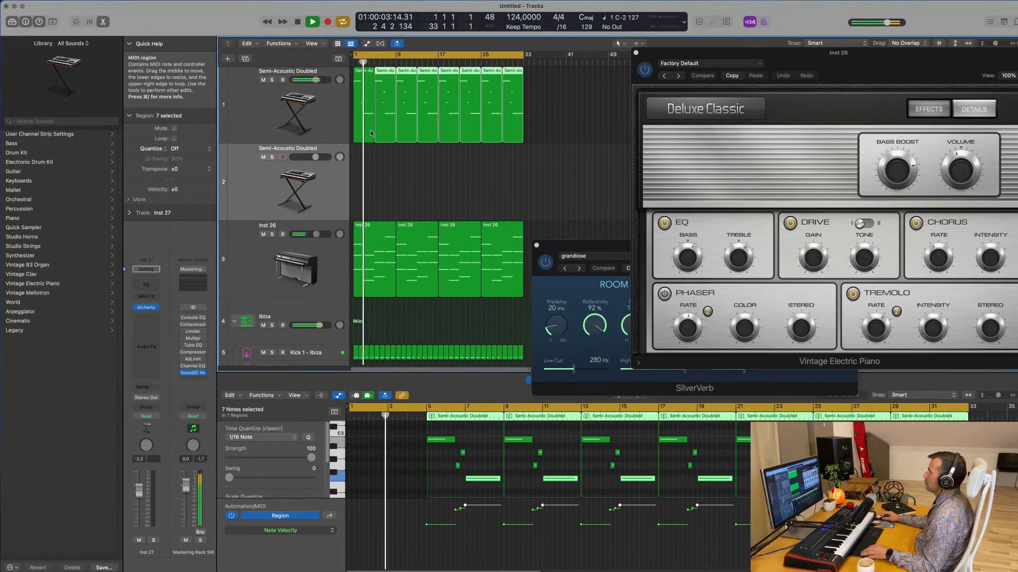
left_click_drag(544, 117, 361, 168)
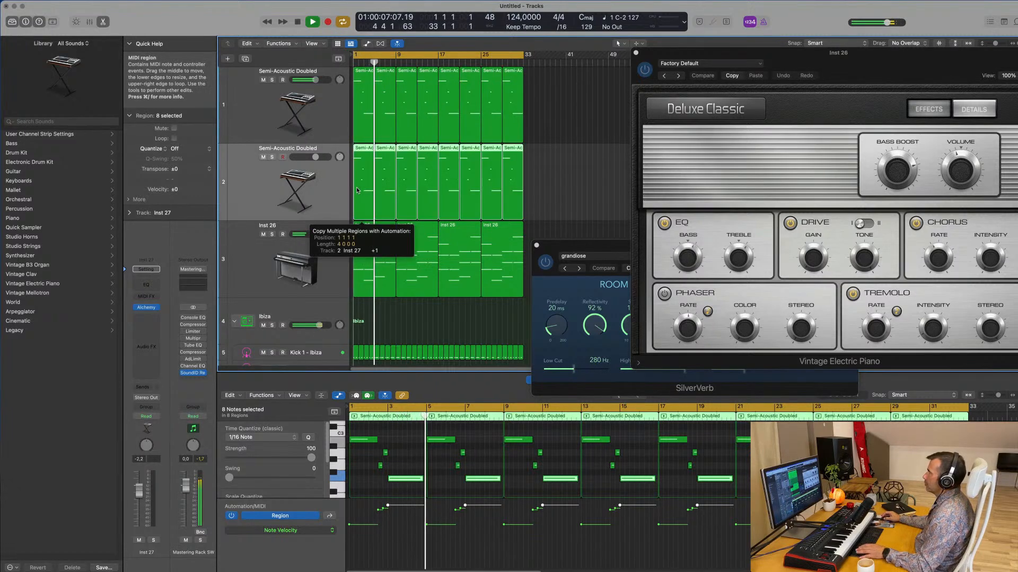
- Transpose all notes in the copied bass regions to another octave and play the arrangement
key("space")
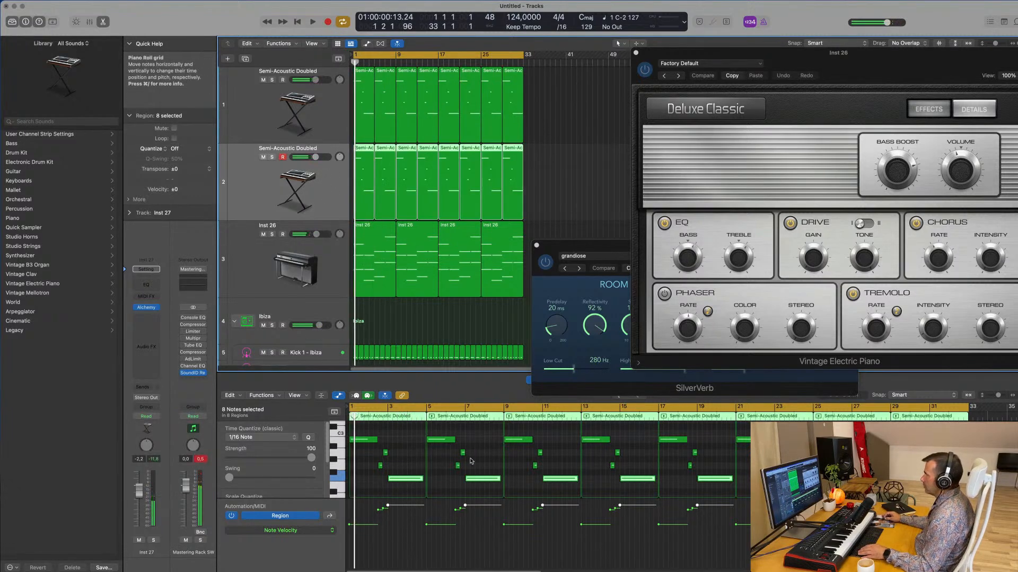
left_click(472, 462)
key("super+a")
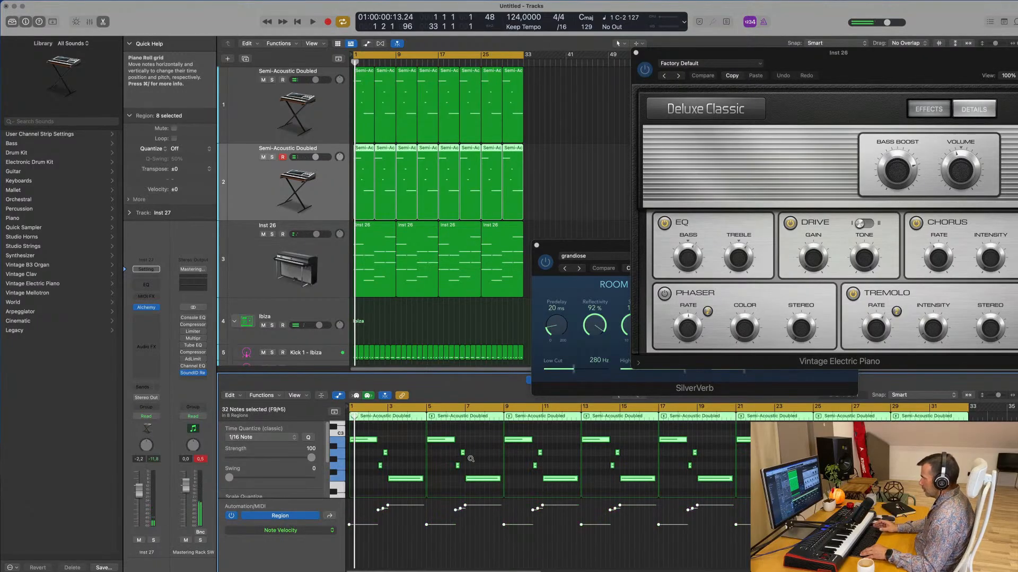
key("Delete")
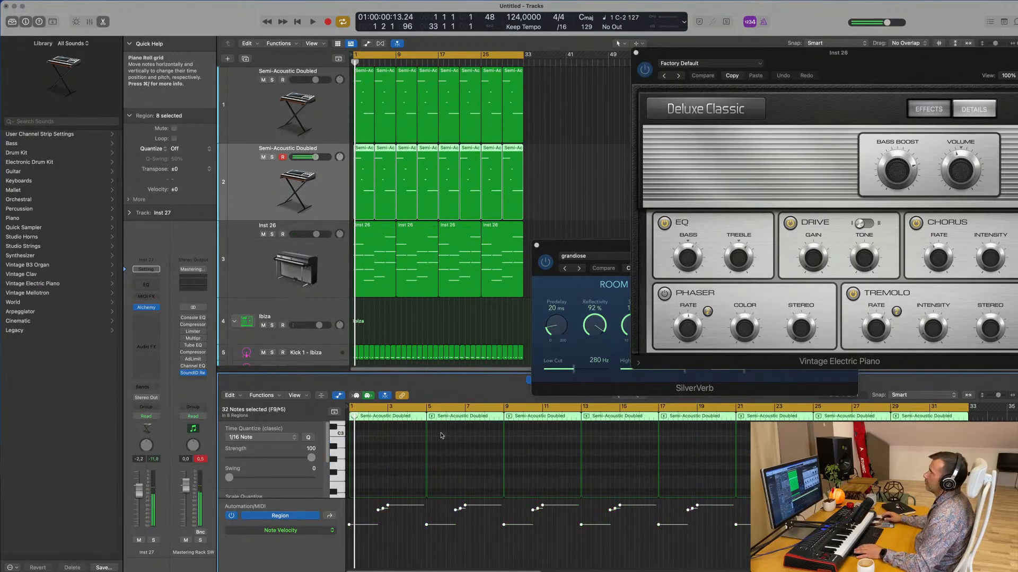
key("space")
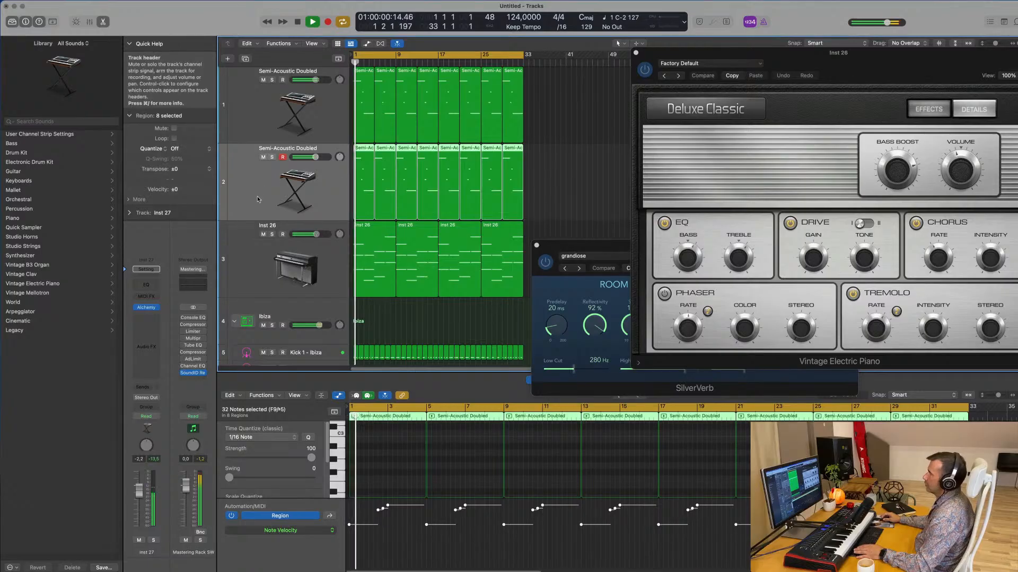
- Try raising the duplicate bass track's volume to about 4.6 dB and audition it soloed
mouse_move(139, 491)
left_mouse_down()
mouse_move(139, 522)
mouse_move(139, 484)
left_mouse_up()
key("space")
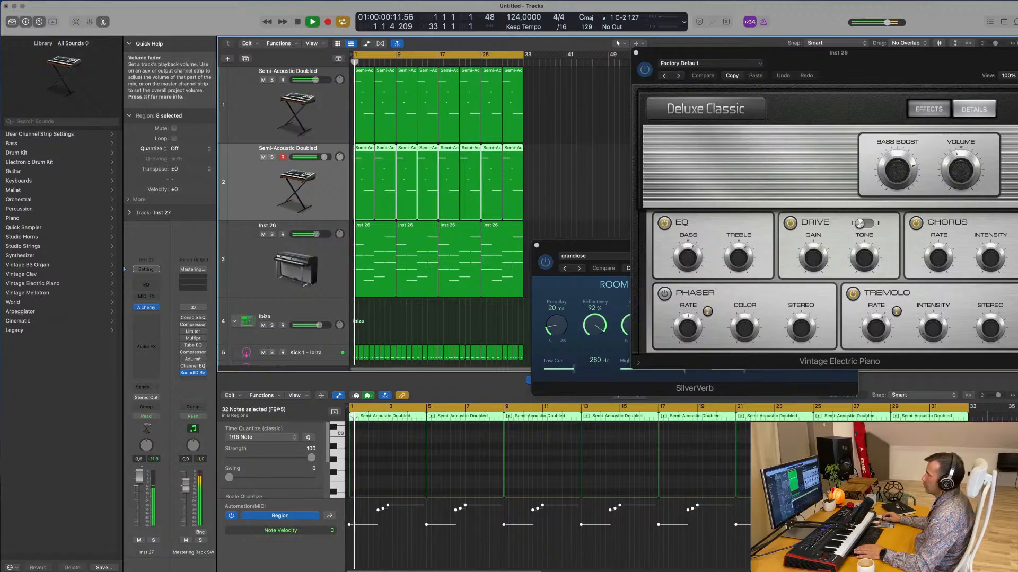
key("space")
key("s")
key("space")
key("space")
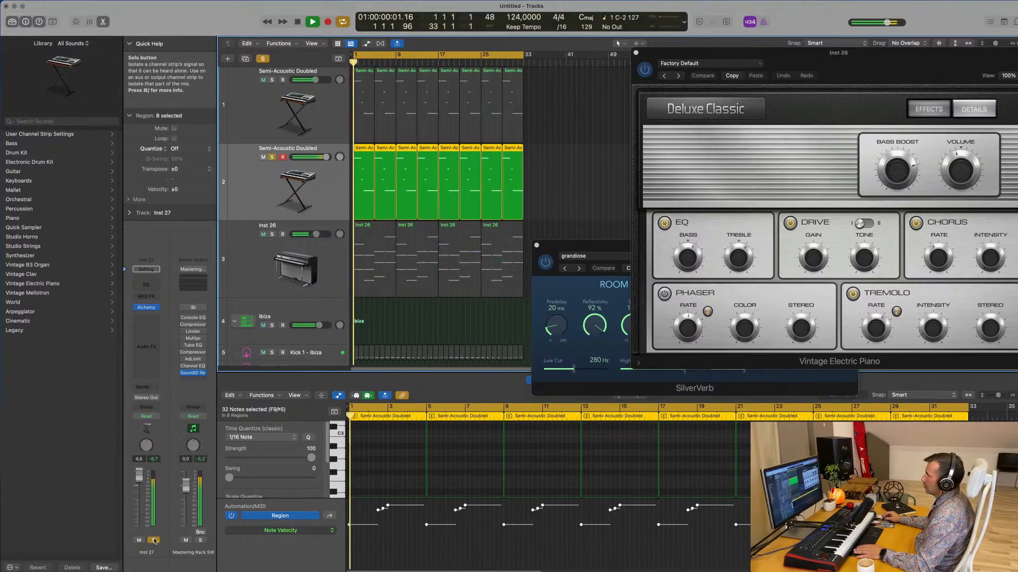
- Lower the duplicate bass track's volume to about -3.5 dB, unsolo it and play the full mix
mouse_move(143, 479)
left_mouse_down()
mouse_move(140, 517)
mouse_move(141, 494)
left_mouse_up()
key("s")
key("space")
key("space")
key("space")
key("space")
key("space")
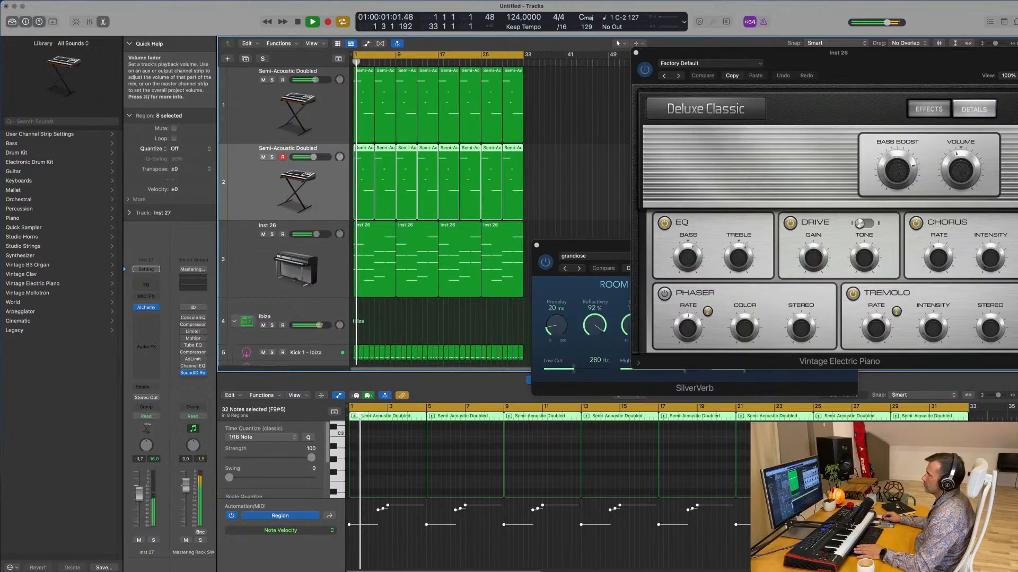
- Show the mixer, mute the duplicate bass track and play the mix with only the original bass
left_click(262, 117)
key("x")
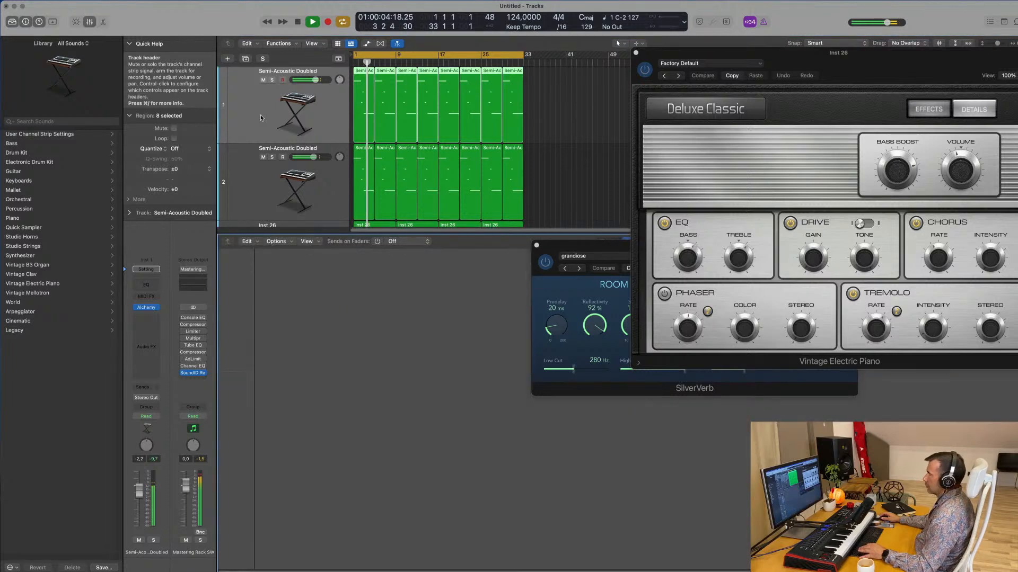
left_click(263, 157)
key("space")
key("space")
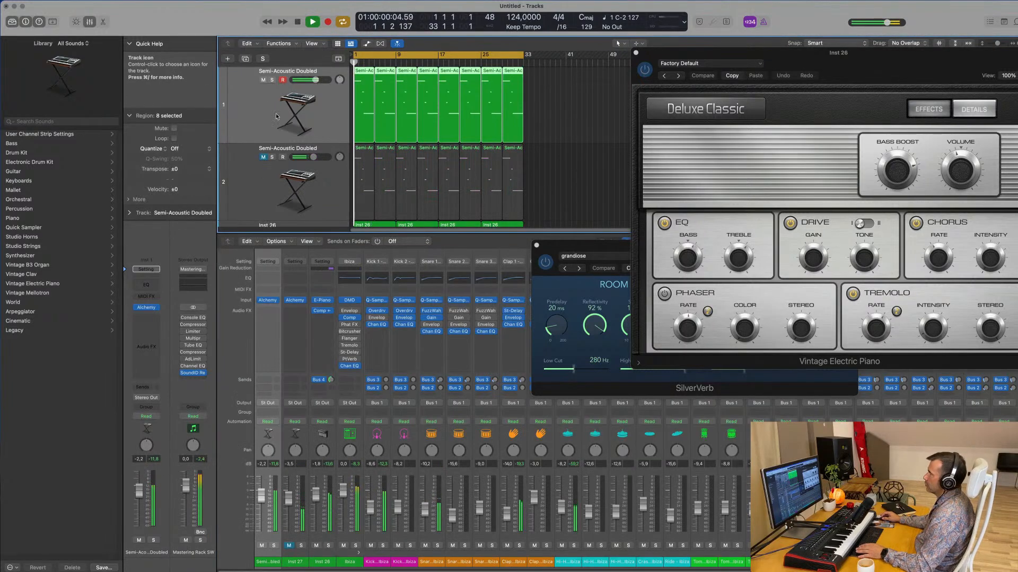
key("space")
key("space")
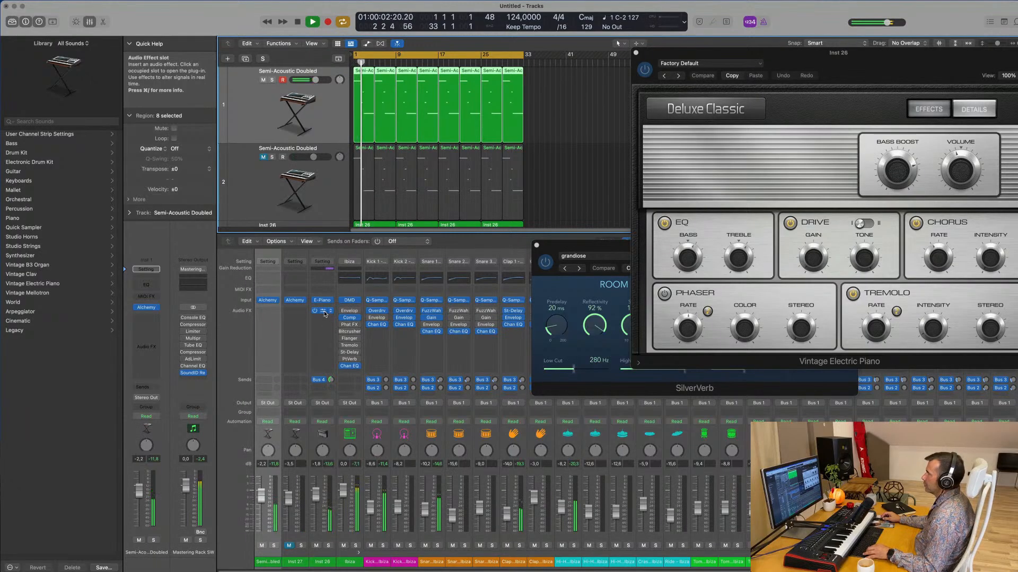
- Apply the electric piano's Compressor to the original bass channel as well and play from the start
left_click_drag(325, 314, 268, 312)
key("space")
key("space")
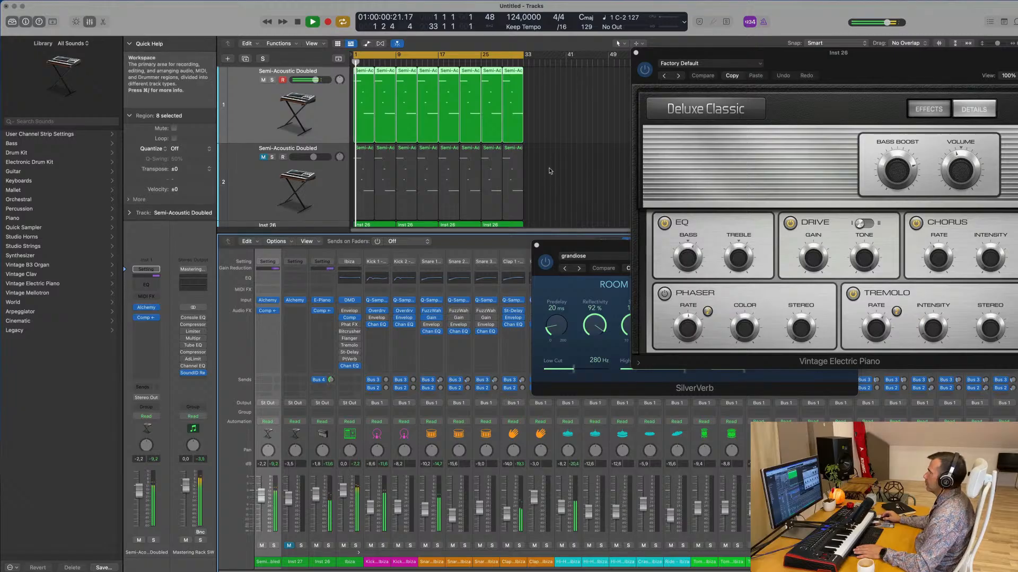
- Close the Vintage Electric Piano and SilverVerb plug-in windows
left_click_drag(638, 53, 553, 147)
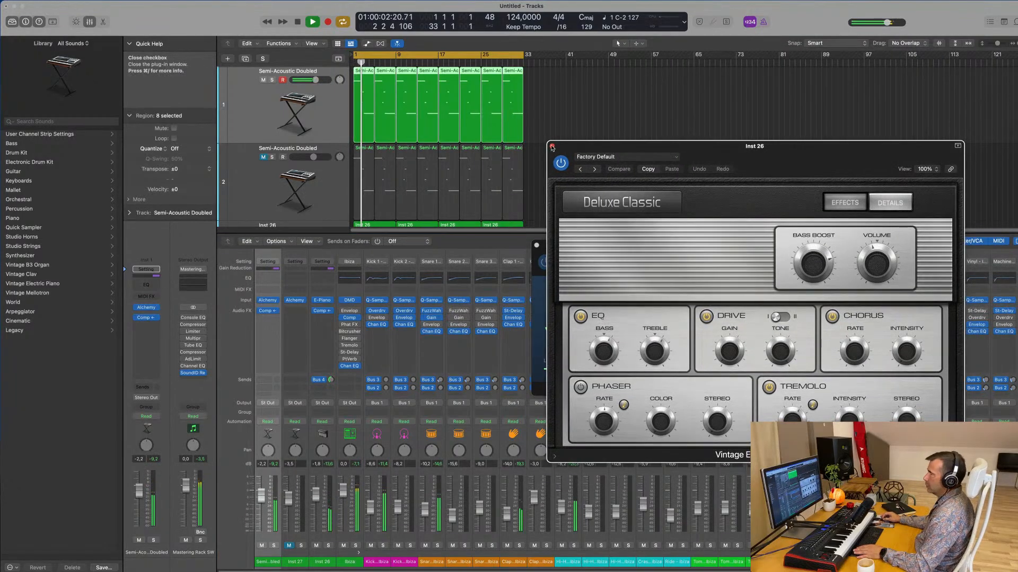
left_click(553, 147)
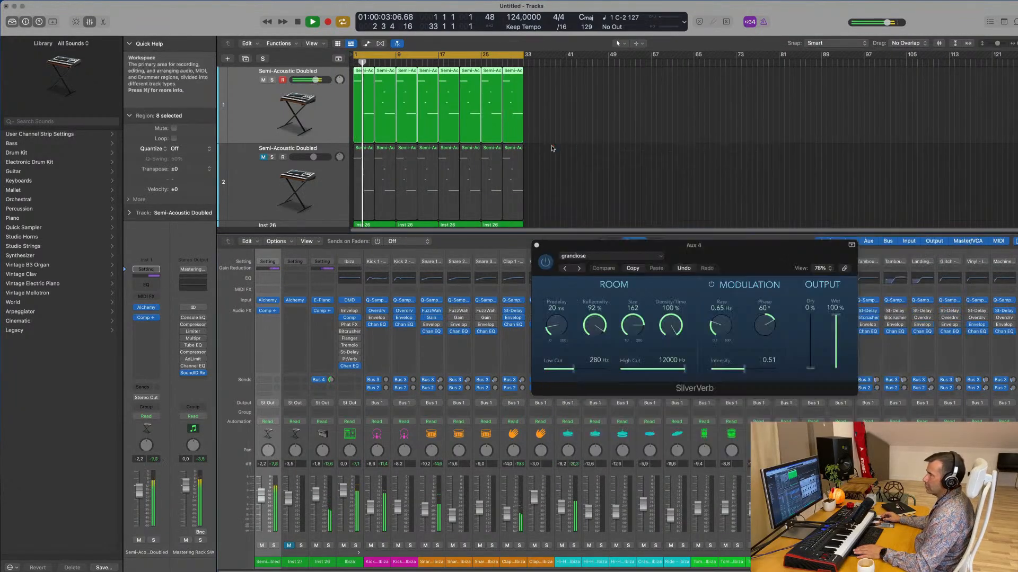
left_click(536, 246)
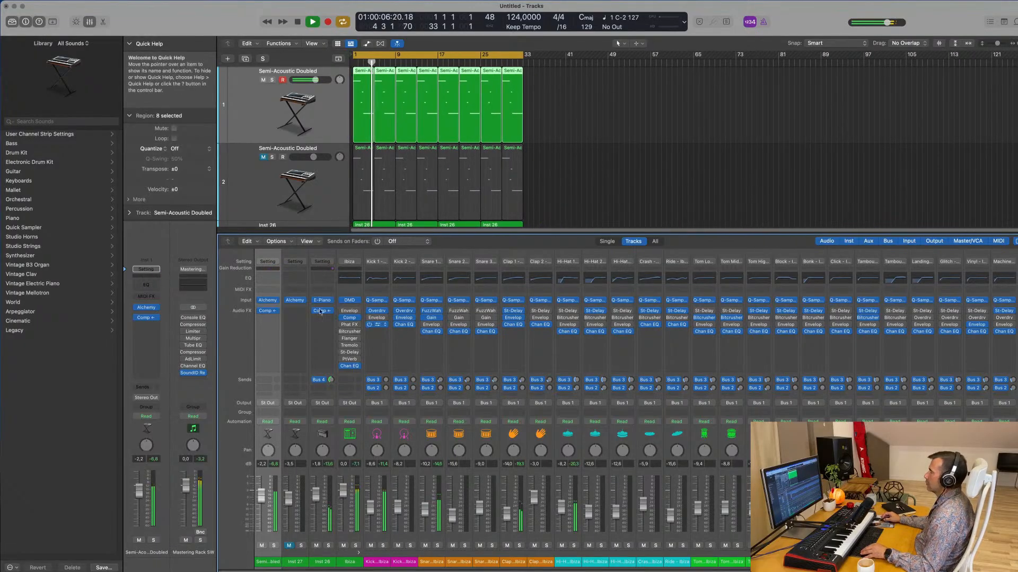
- Duplicate the electric piano track and load the guitar patch Acoustic Guitar Harmonics on the duplicate
scroll(546, 167, "down", 6)
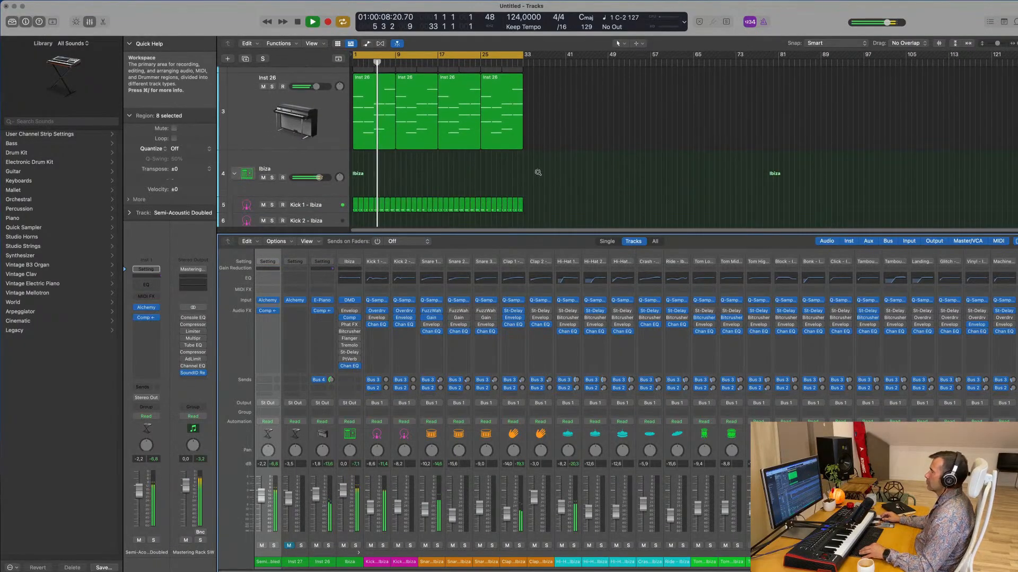
left_click(244, 106)
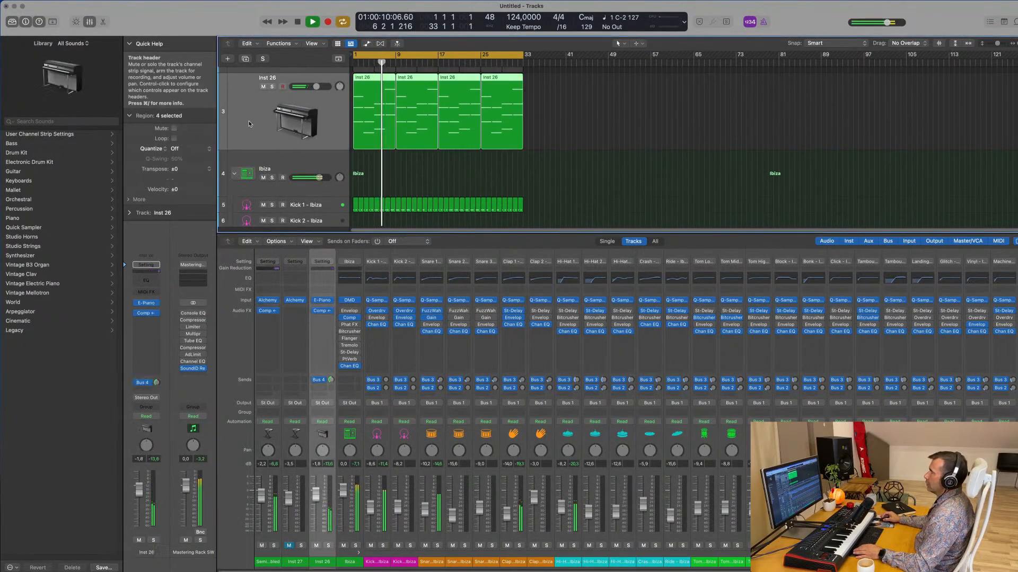
left_click(245, 58)
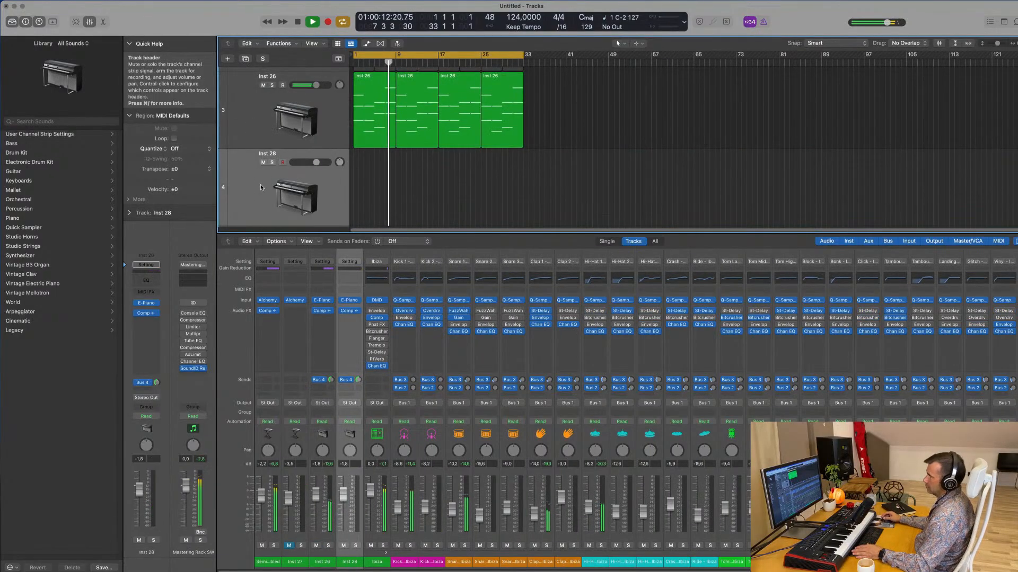
left_click(67, 171)
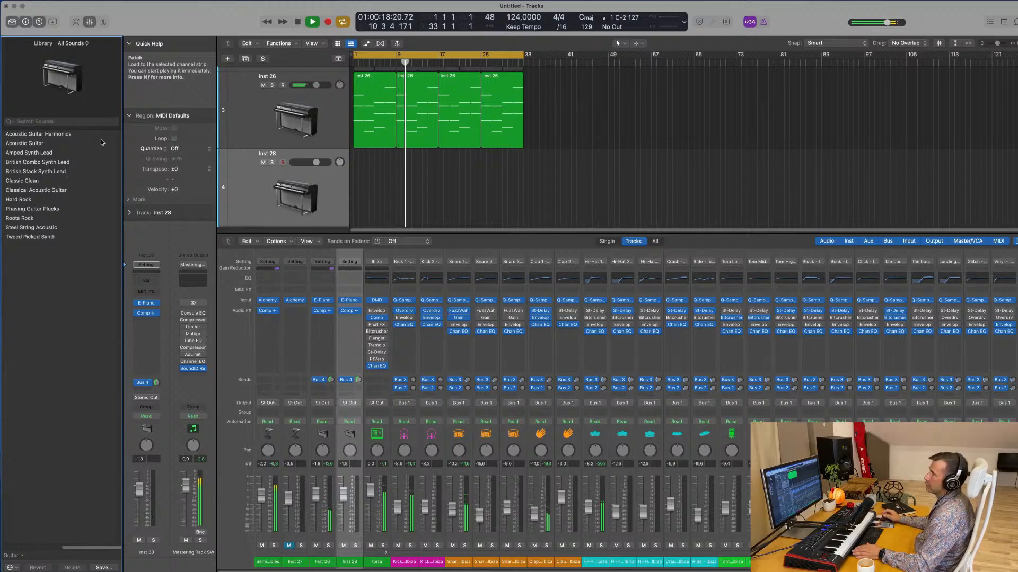
left_click(49, 136)
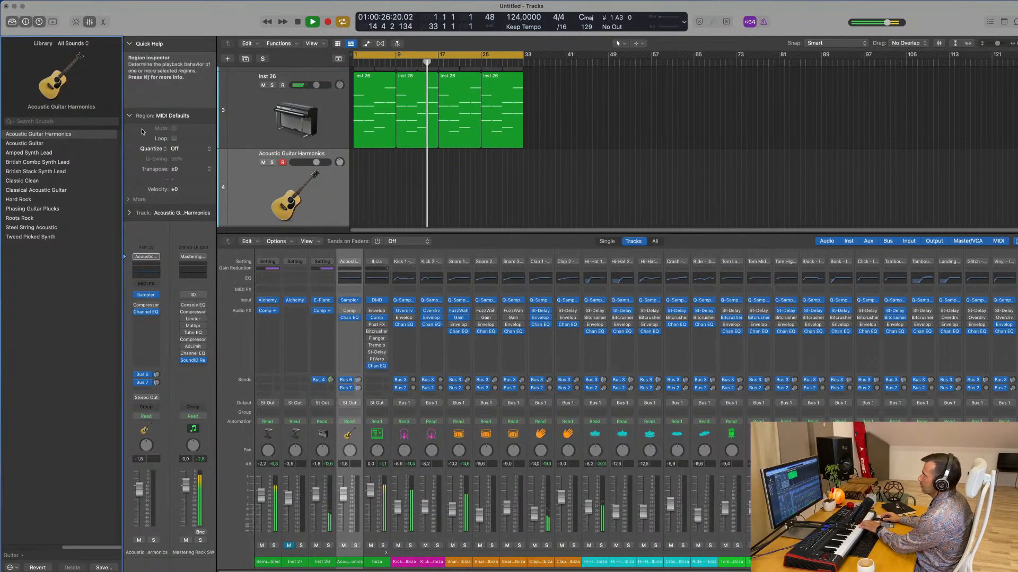
- Set the Acoustic Guitar Harmonics track's MIDI In Port to Impulse MIDI in its track settings
left_click(264, 191)
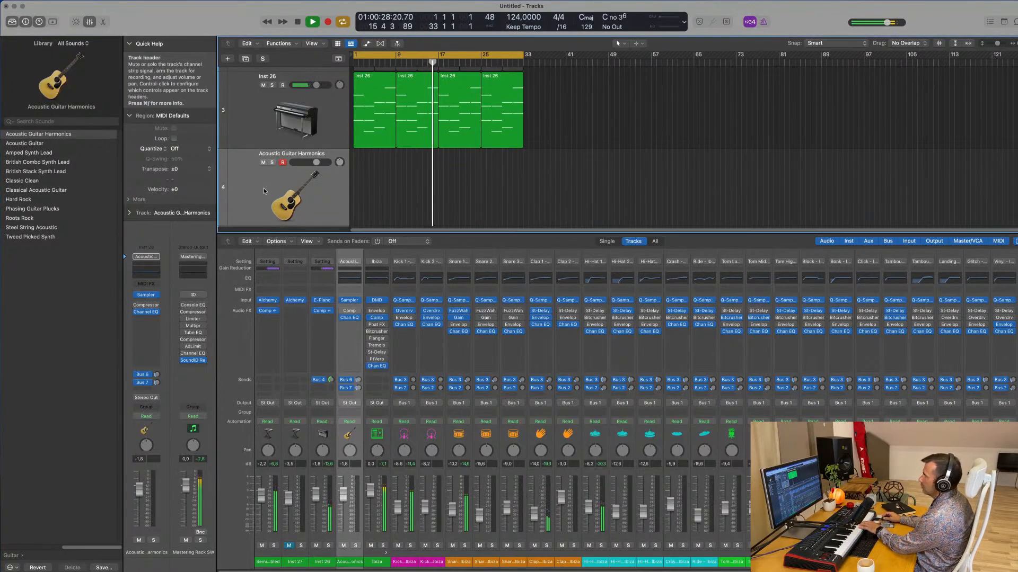
left_click(330, 135)
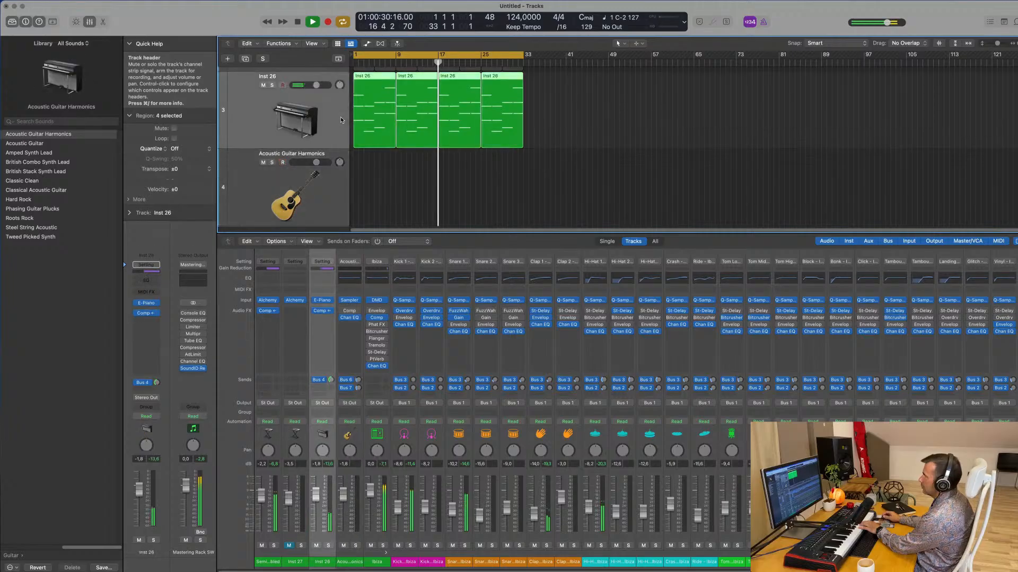
left_click(326, 190)
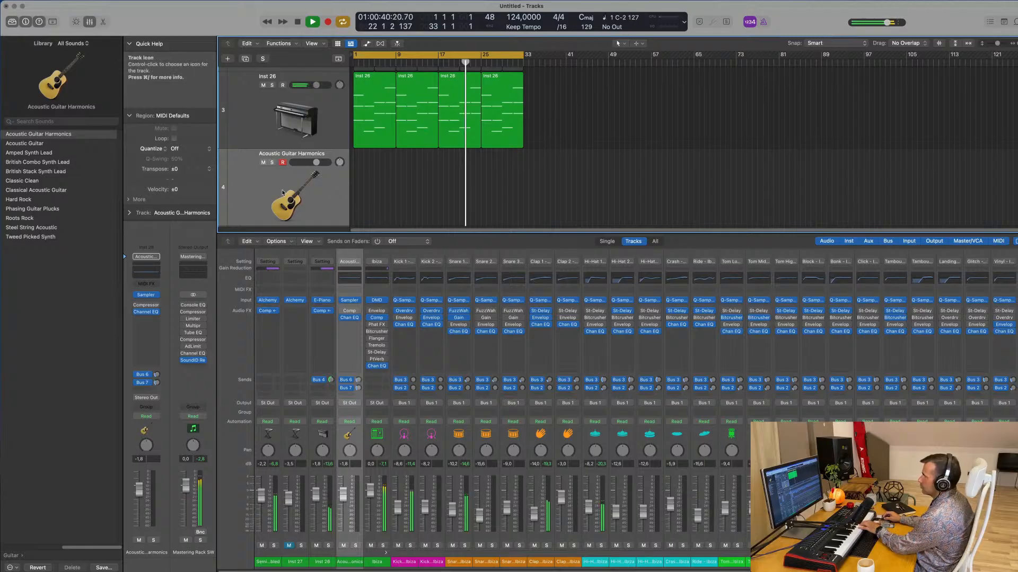
left_click(129, 213)
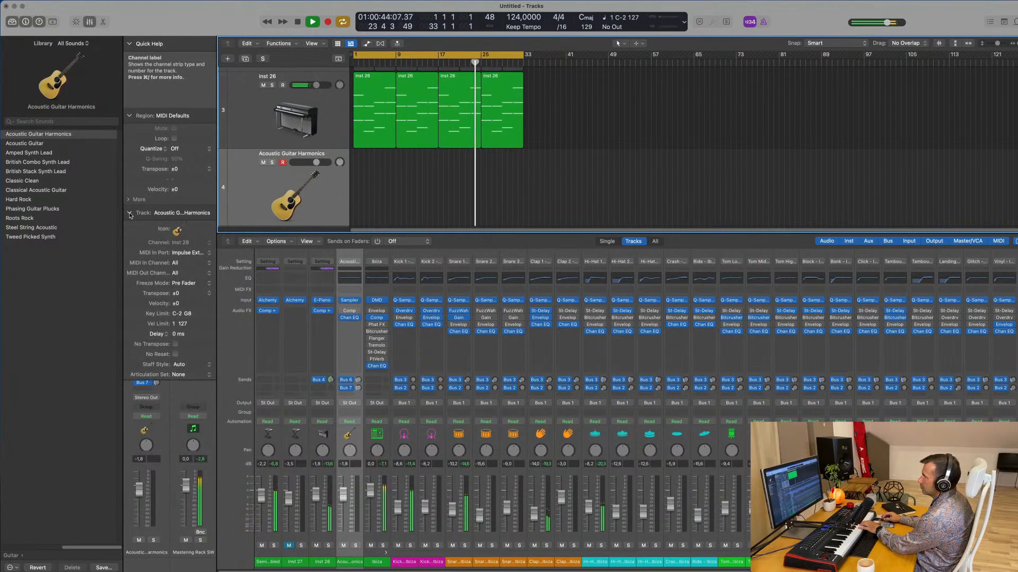
left_click(183, 253)
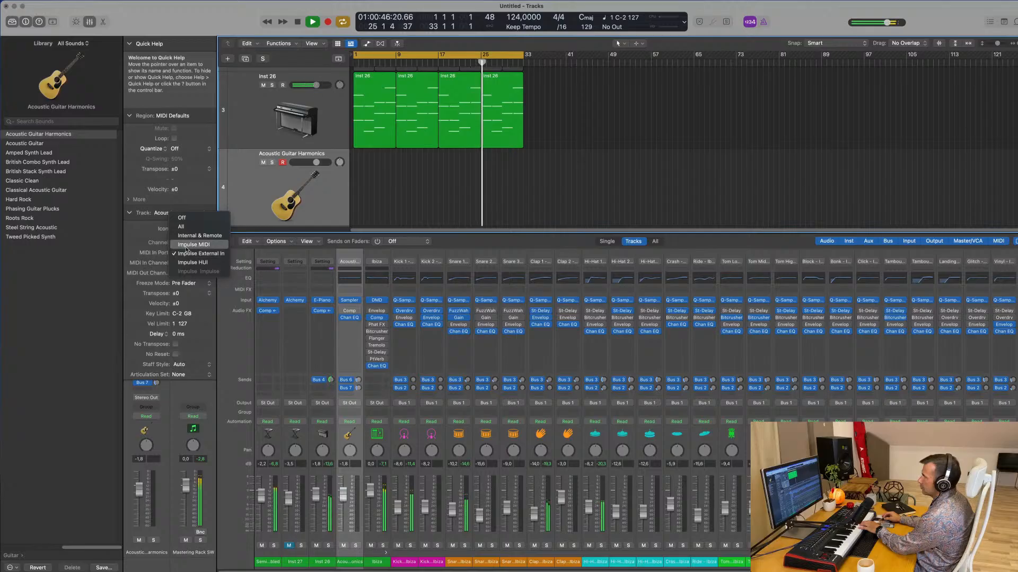
left_click(183, 245)
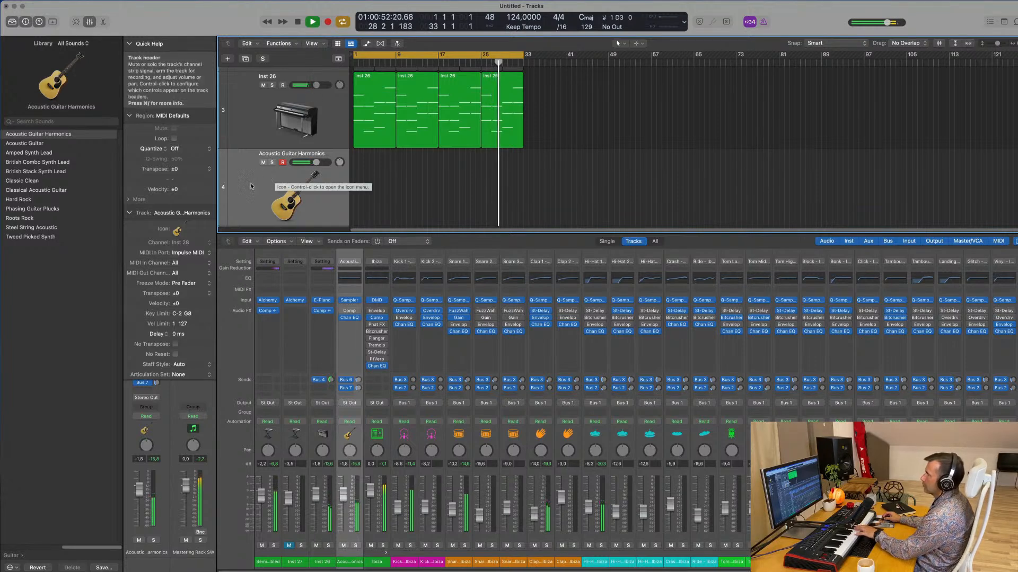
left_click(130, 212)
- Lower the guitar harmonics track's volume to about -7.8 dB and add a Bus 4 send at about -6 dB
left_click_drag(139, 488, 140, 501)
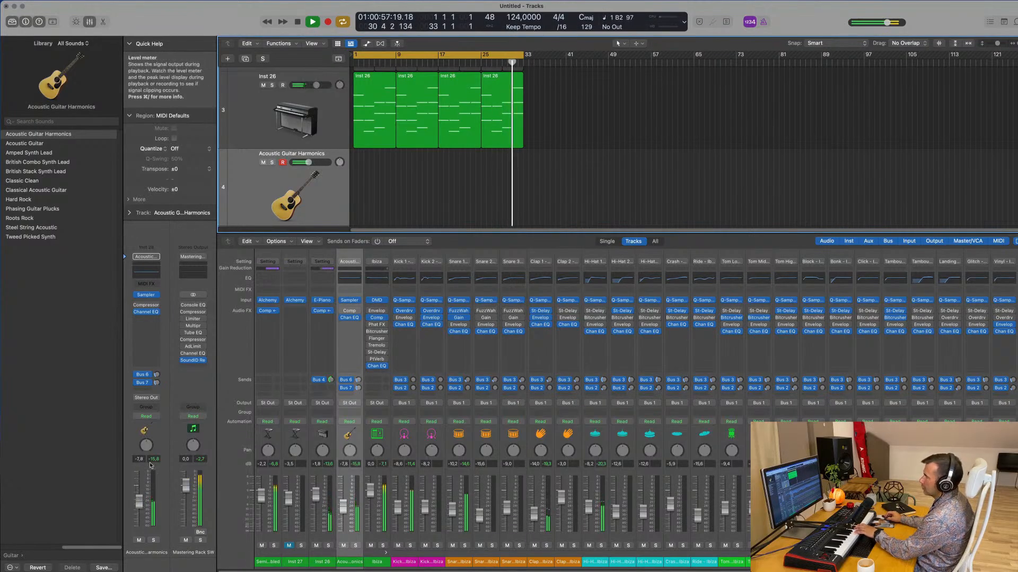
left_click(157, 390)
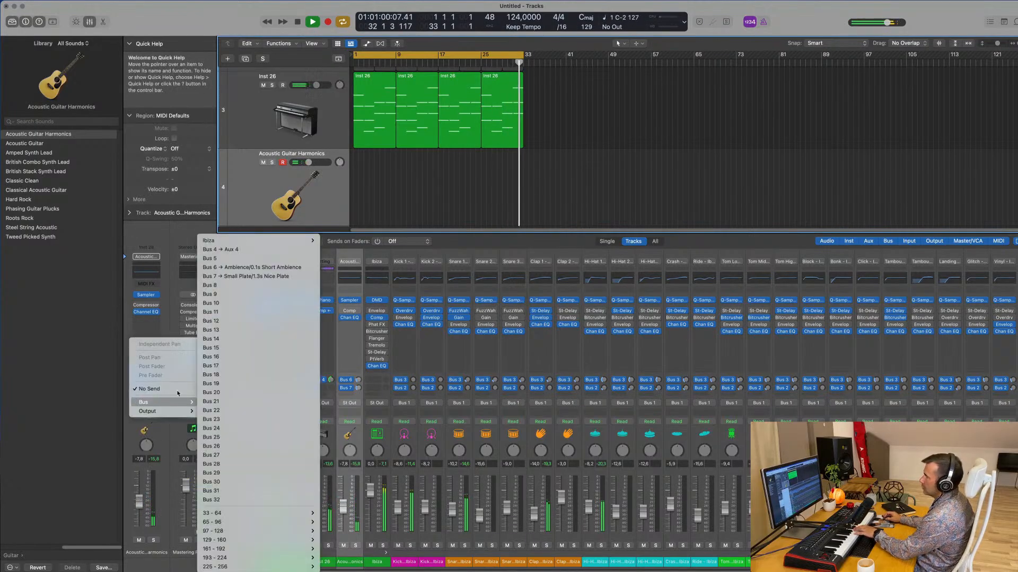
left_click(256, 249)
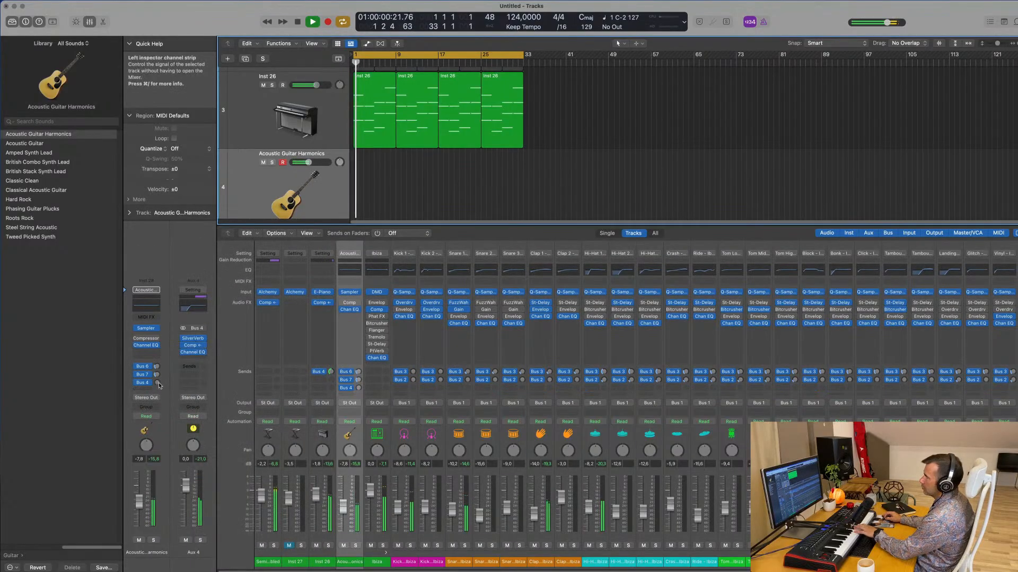
left_click_drag(157, 385, 157, 386)
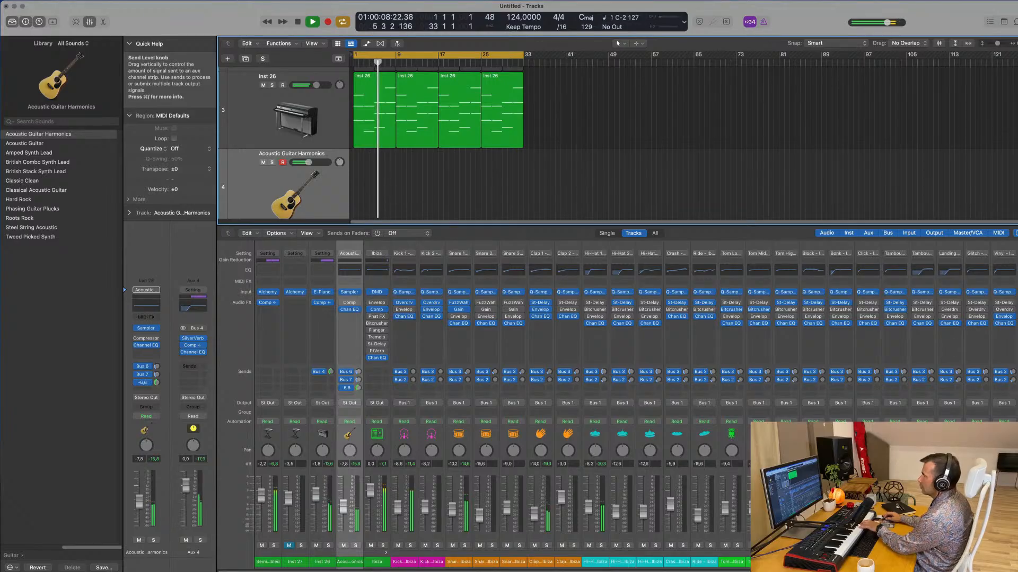
- Raise the Acoustic Guitar Harmonics track's volume to about -1.6 dB
left_click_drag(139, 501, 139, 496)
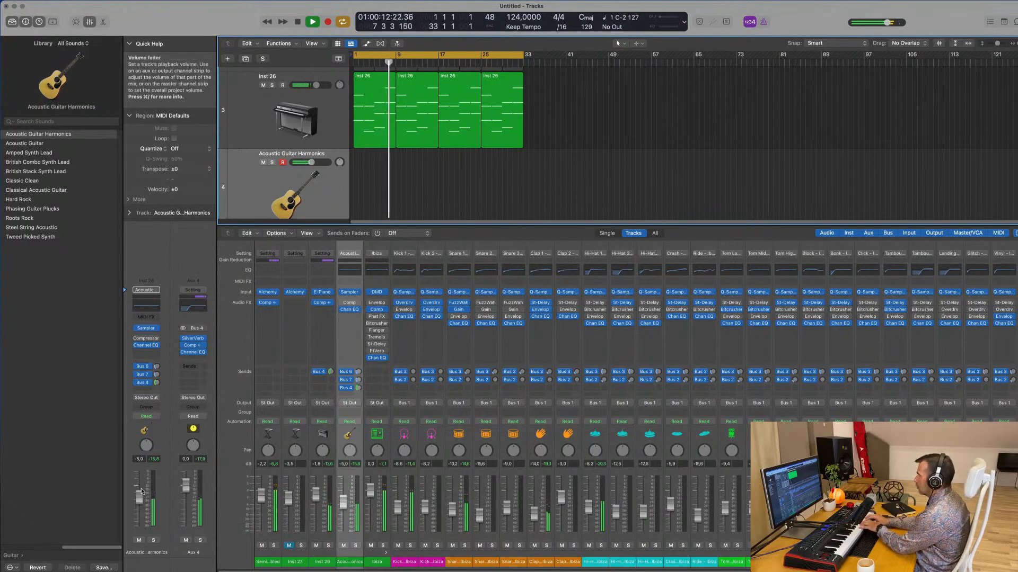
left_click_drag(139, 496, 142, 482)
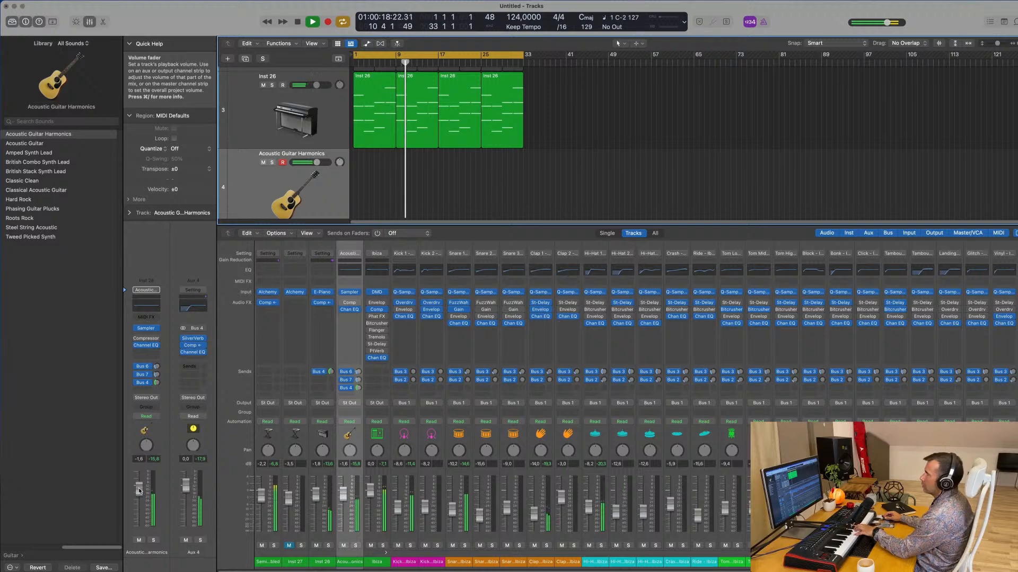
- Audition the Acoustic Guitar patch, reload Acoustic Guitar Harmonics, and add a send to Bus 4 again
left_click(36, 146)
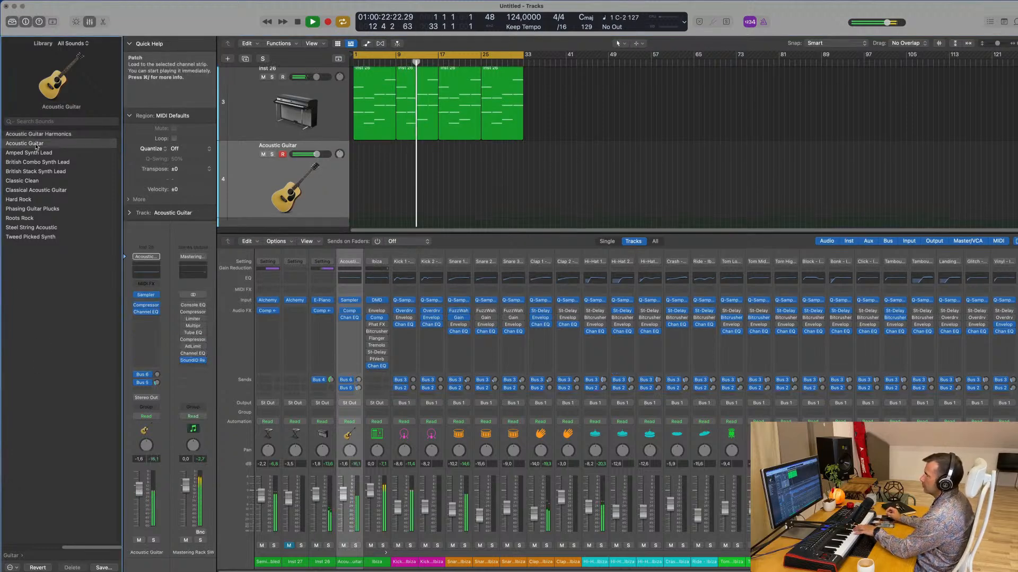
left_click(41, 135)
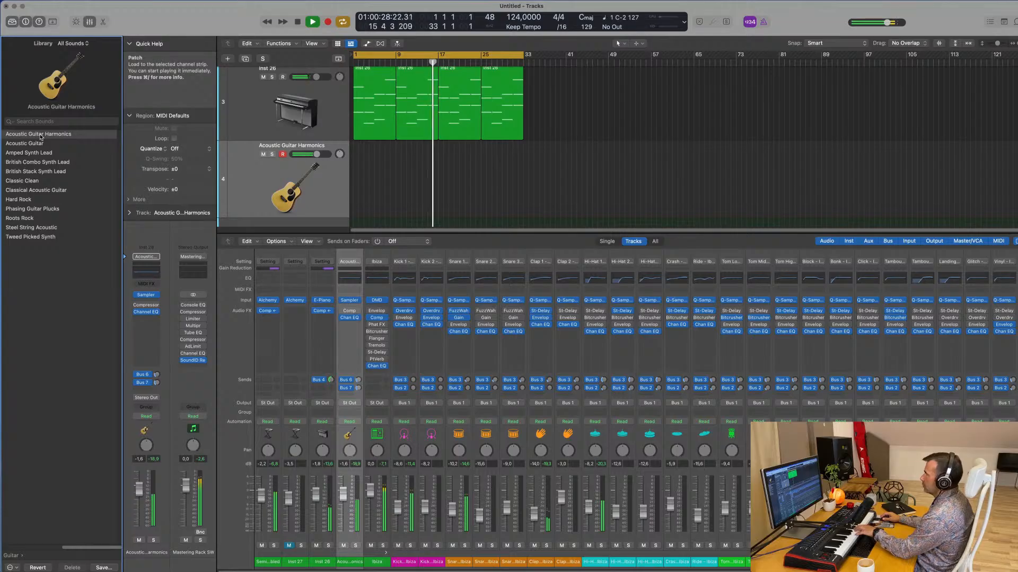
left_click(146, 391)
mouse_move(152, 404)
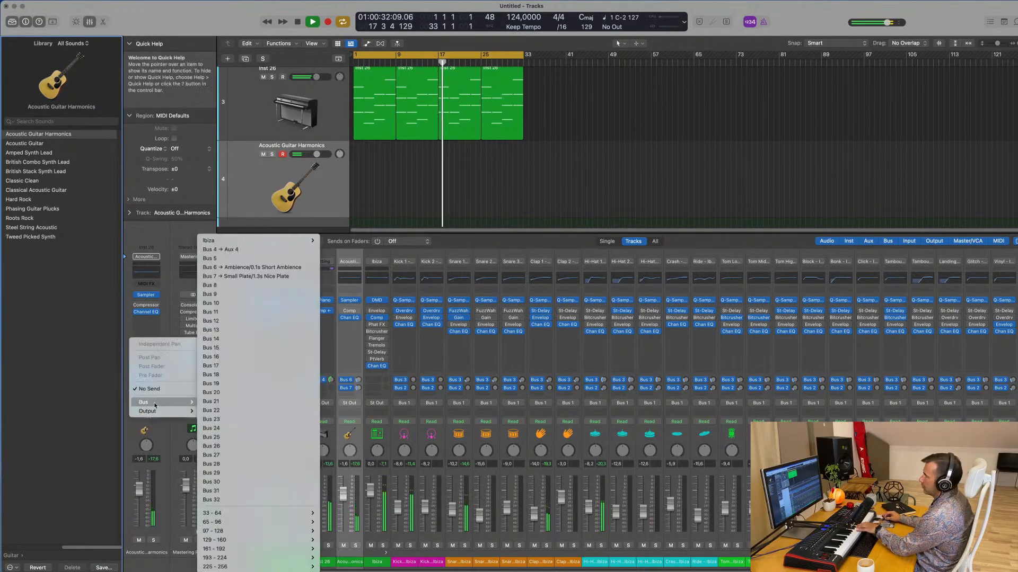
left_click(238, 248)
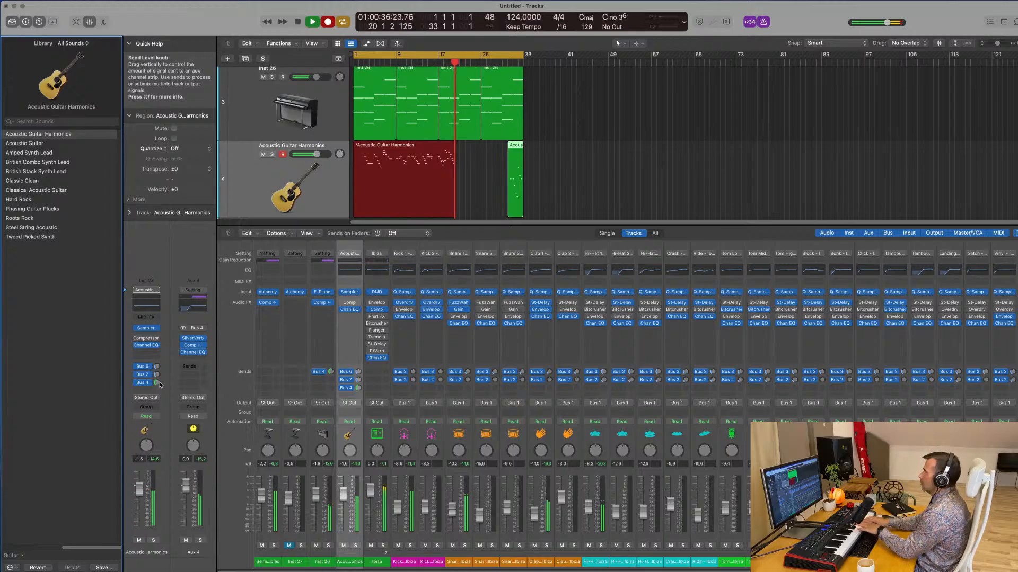
- Stop recording and rearrange the guitar takes, placing the short region at bar 1 and the long one at bar 9
key("space")
key("space")
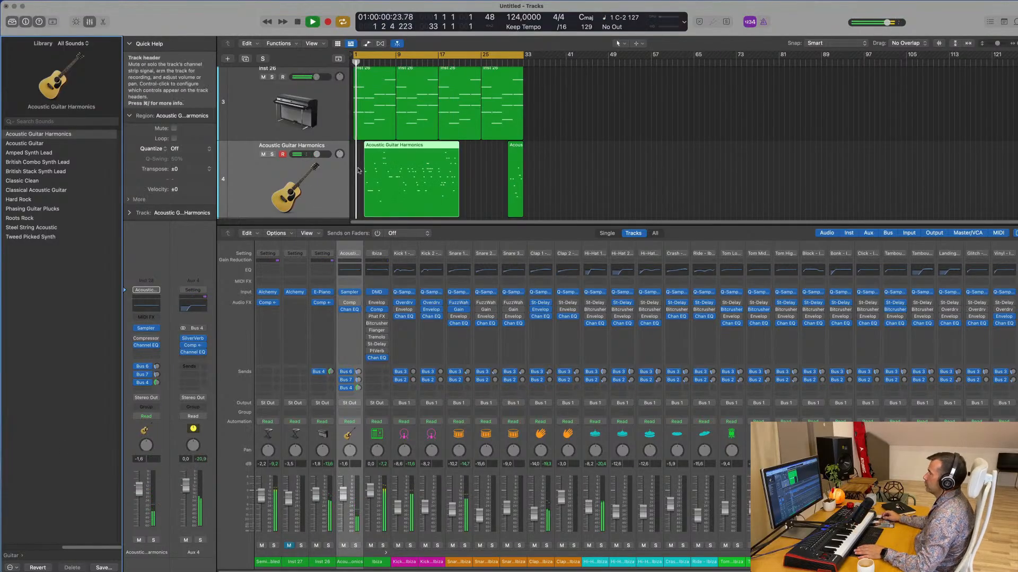
left_click_drag(440, 147, 362, 158)
key("space")
key("space")
- Open the short guitar region in the Piano Roll and examine its notes during playback
key("p")
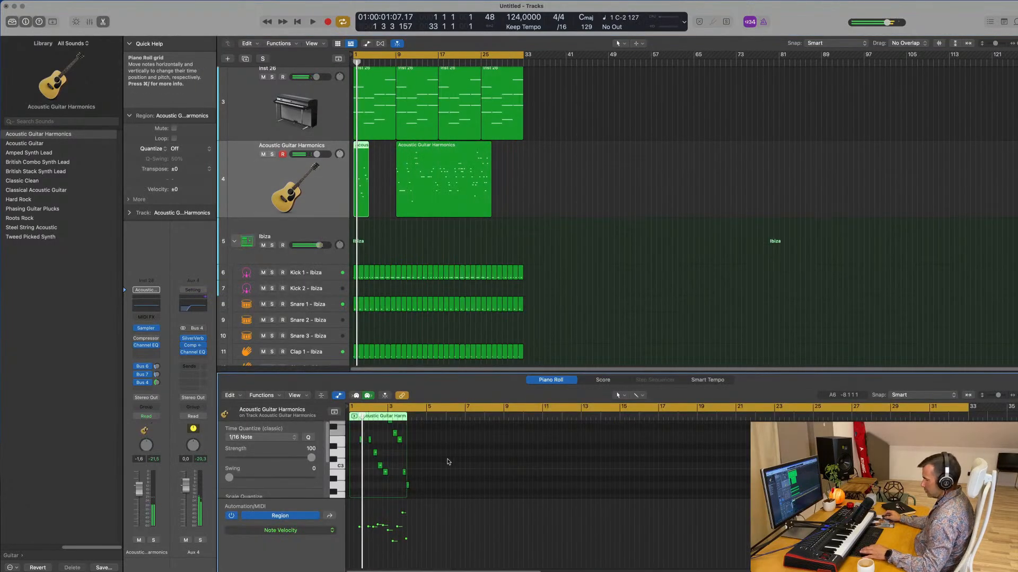
key("super+a")
key("space")
scroll(448, 460, "right", 5)
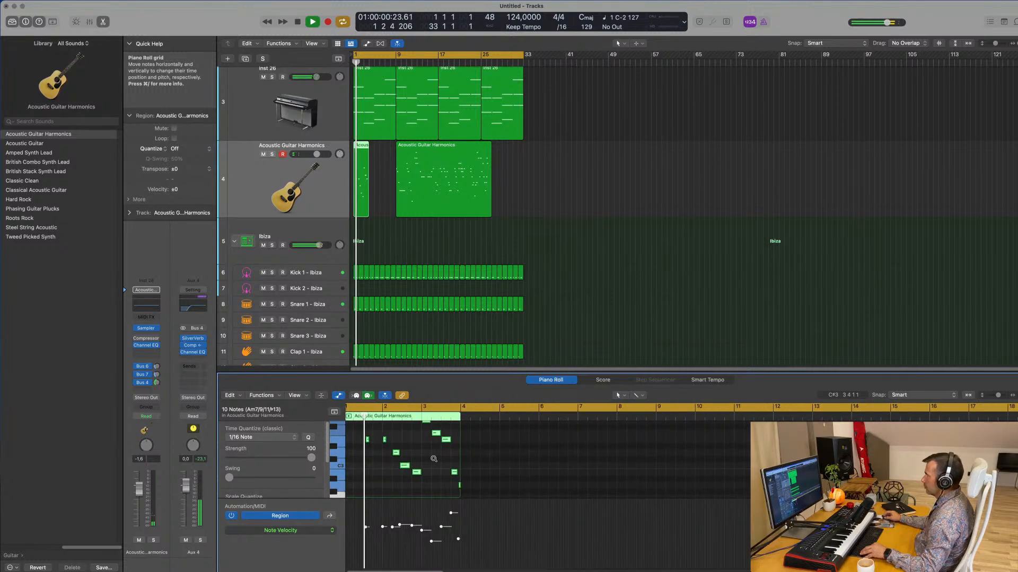
scroll(434, 459, "right", 4)
scroll(450, 461, "left", 1)
scroll(450, 460, "left", 3)
scroll(435, 461, "left", 2)
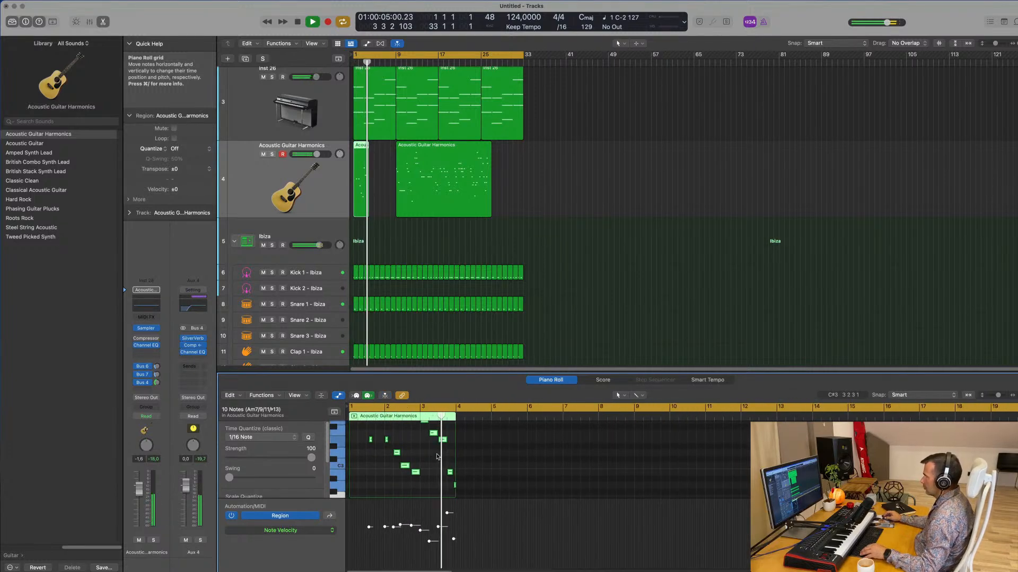
- Stop playback and delete both recorded regions from the Acoustic Guitar Harmonics track
key("space")
left_click(342, 190)
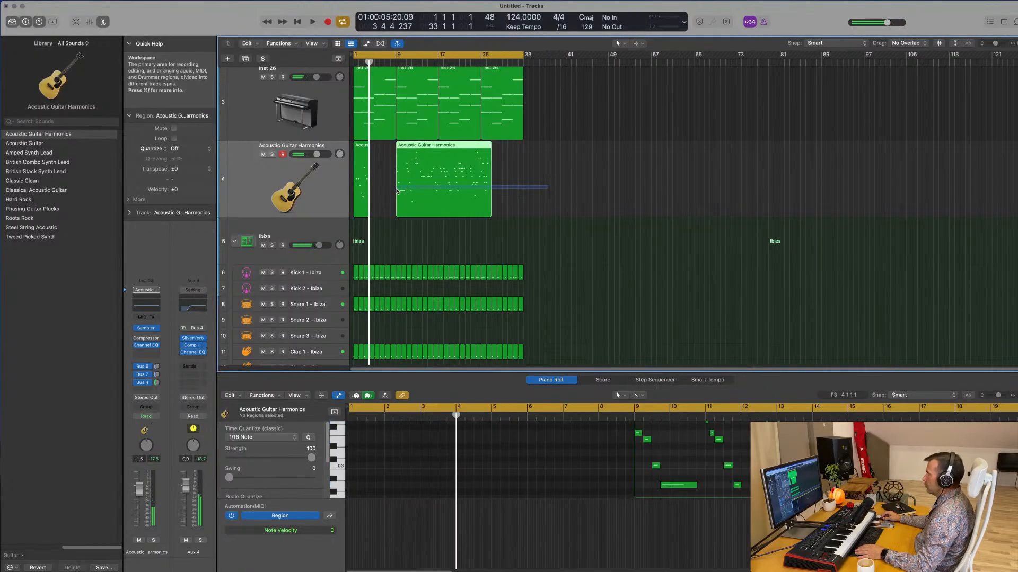
key("Delete")
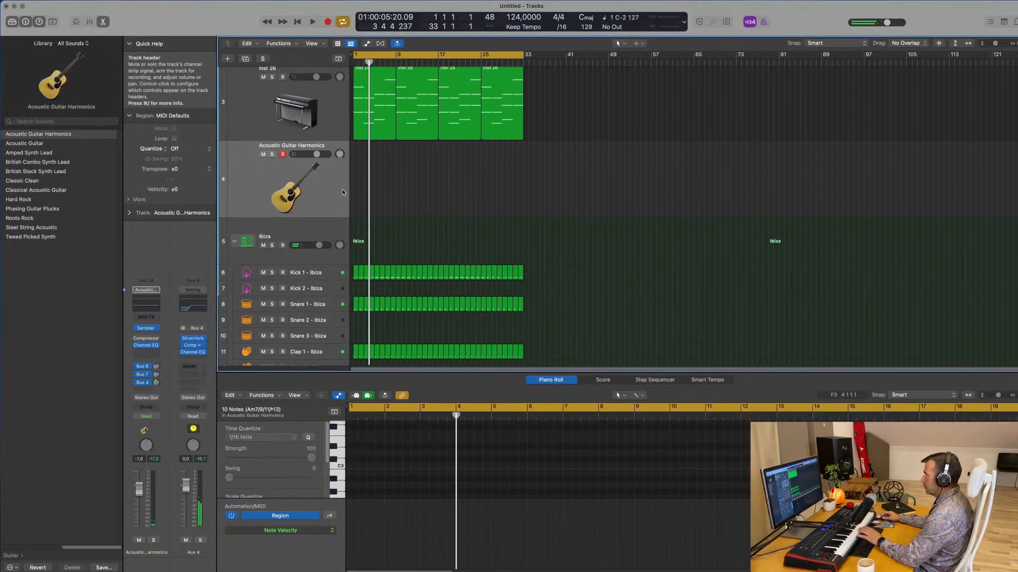
- Raise the guitar track's volume to just below 0 dB during playback and record a new harmonics take
key("Return")
key("space")
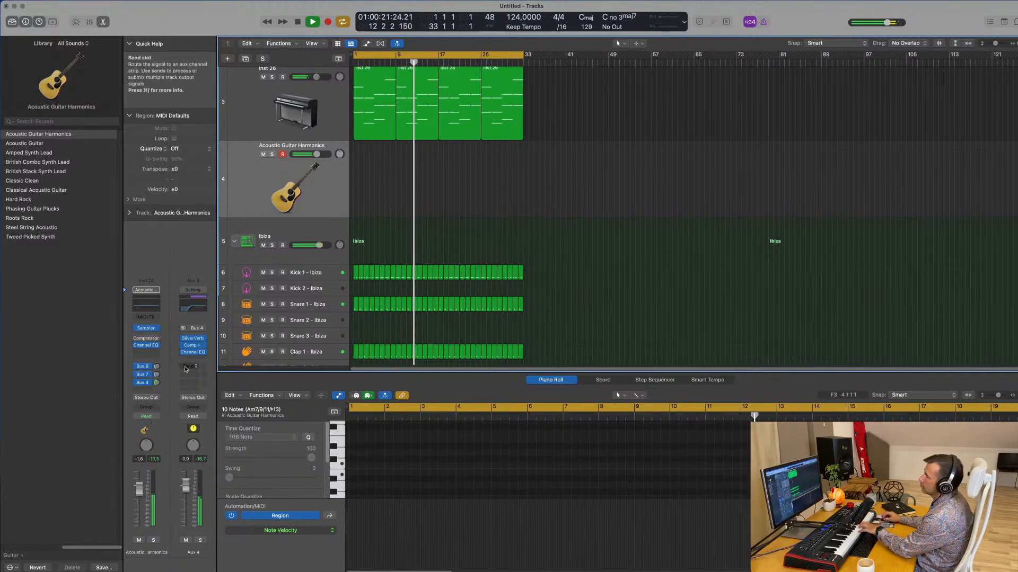
left_click_drag(157, 383, 158, 384)
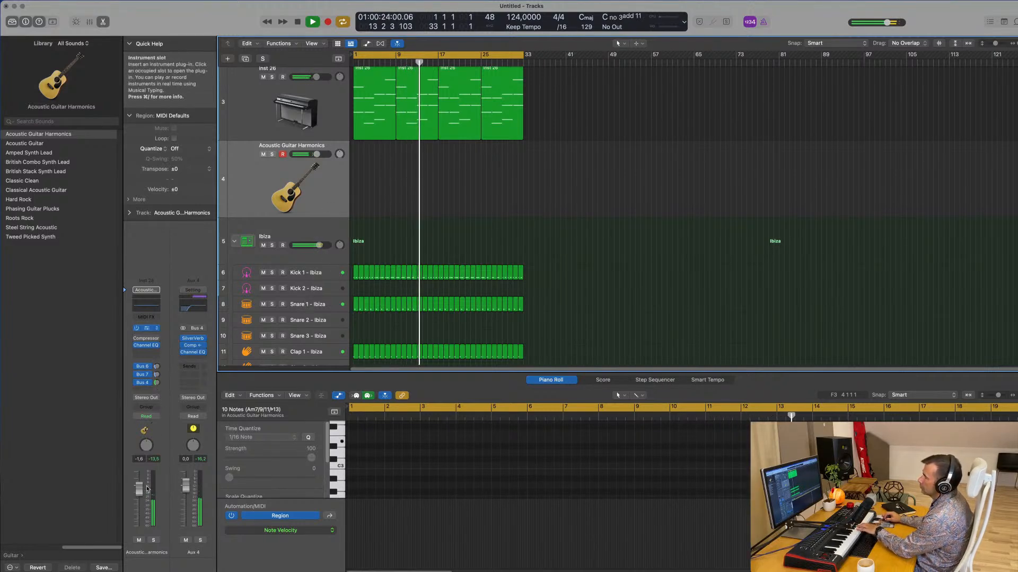
left_click_drag(138, 488, 138, 486)
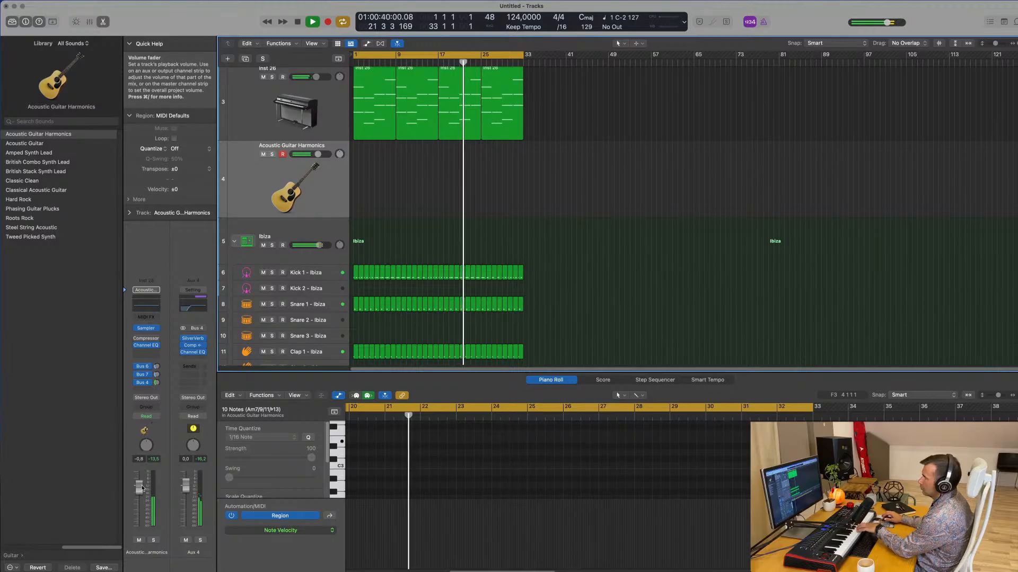
key("r")
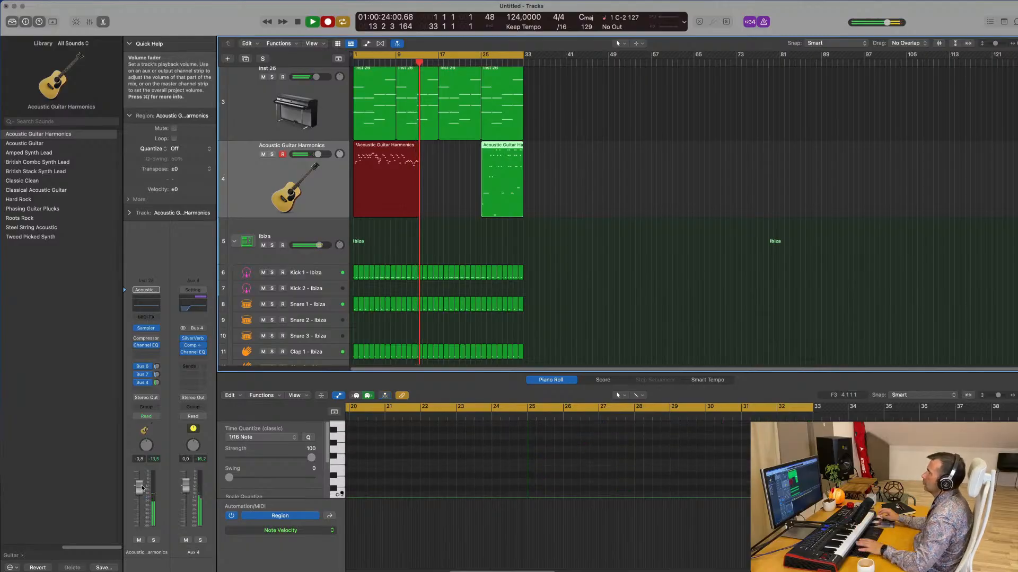
key("space")
- Play back the new guitar regions from the start and examine their notes in the Piano Roll
key("space")
left_click_drag(567, 186, 378, 189)
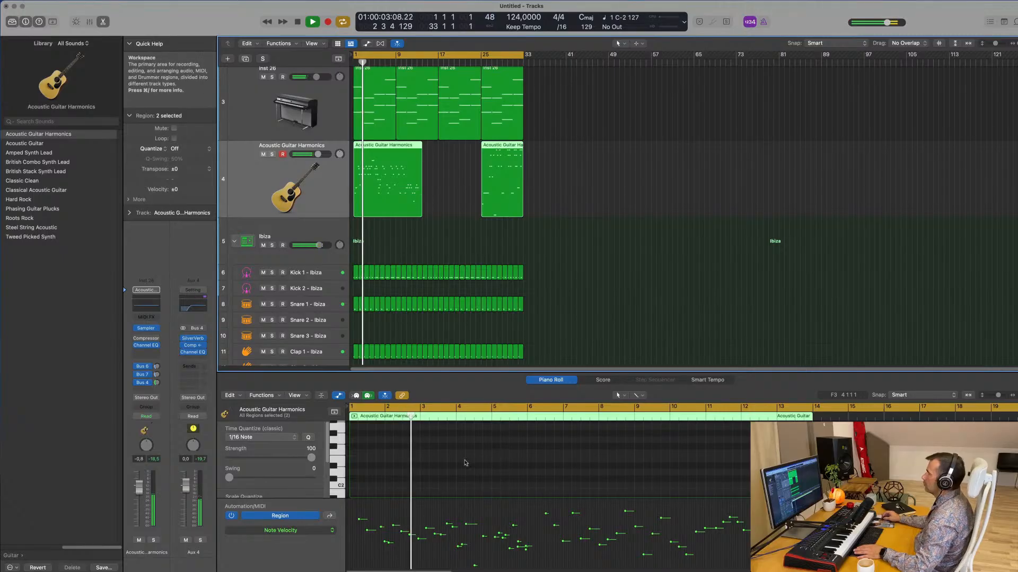
scroll(492, 458, "right", 2)
scroll(492, 458, "up", 4)
scroll(491, 458, "down", 2)
scroll(490, 459, "down", 3)
scroll(490, 460, "down", 2)
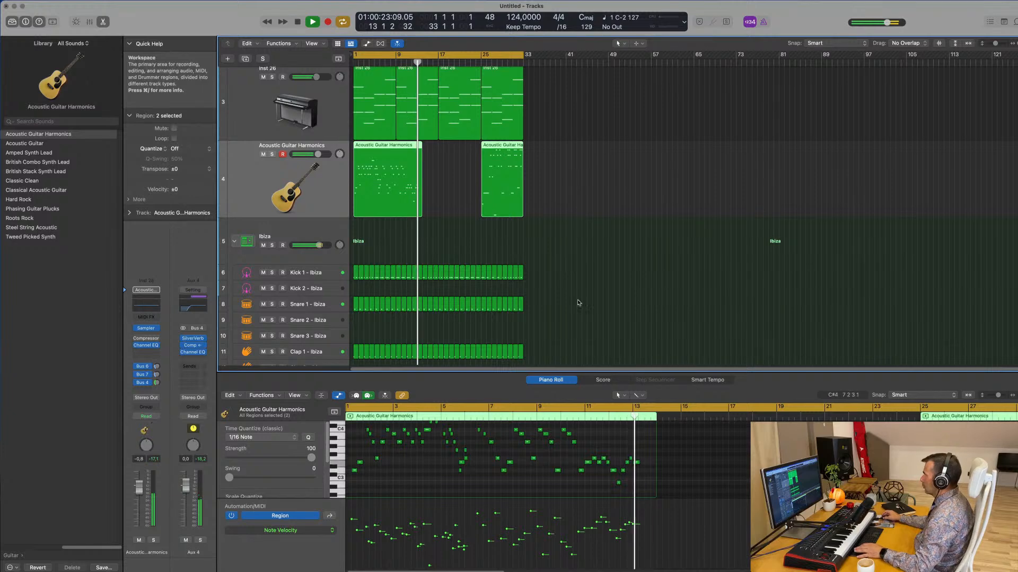
key("space")
- Split the long guitar region at bar 11, keeping only the part after the cut and placing it at bar 1
left_click(404, 145)
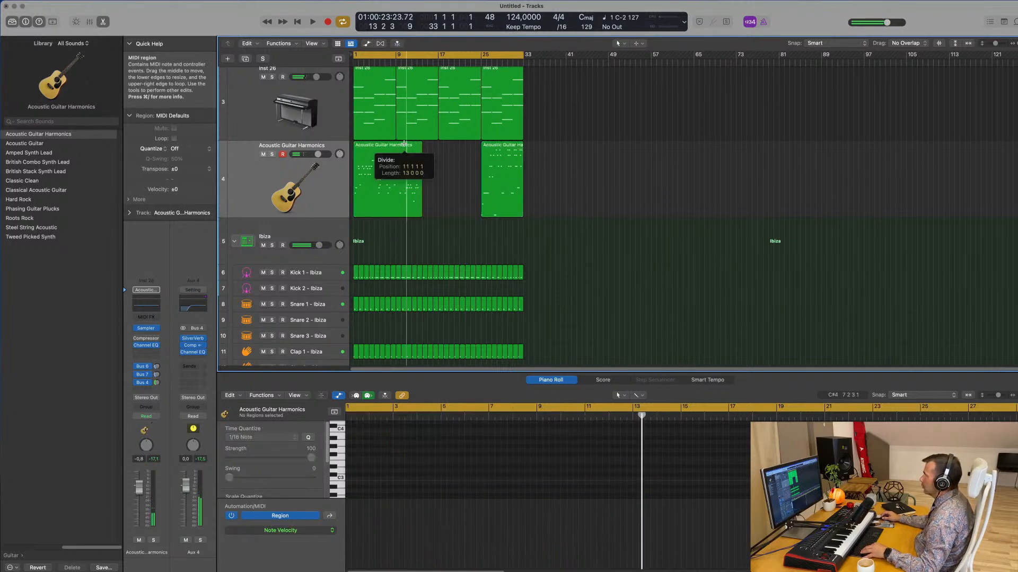
left_click(585, 196)
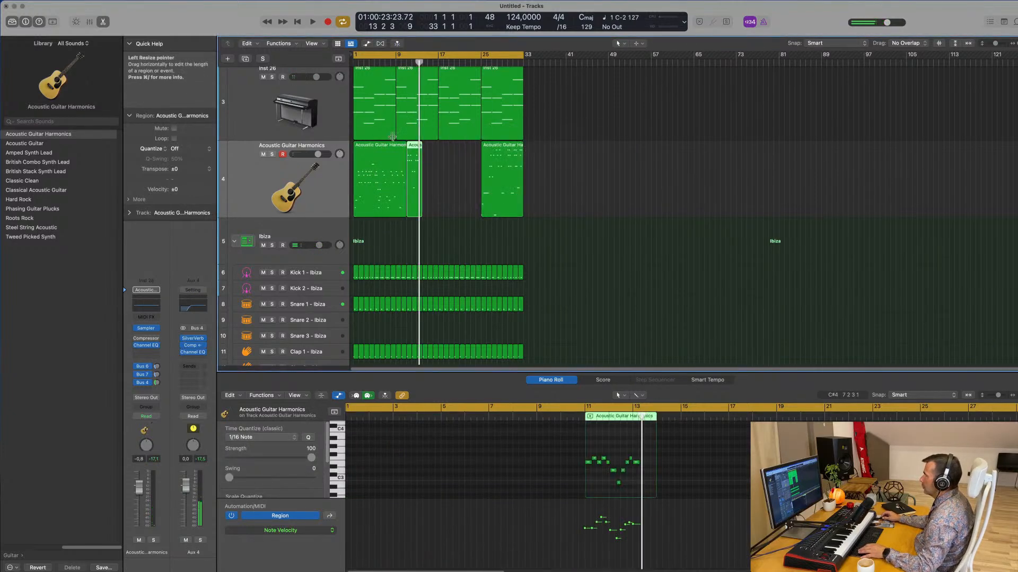
left_click(378, 146)
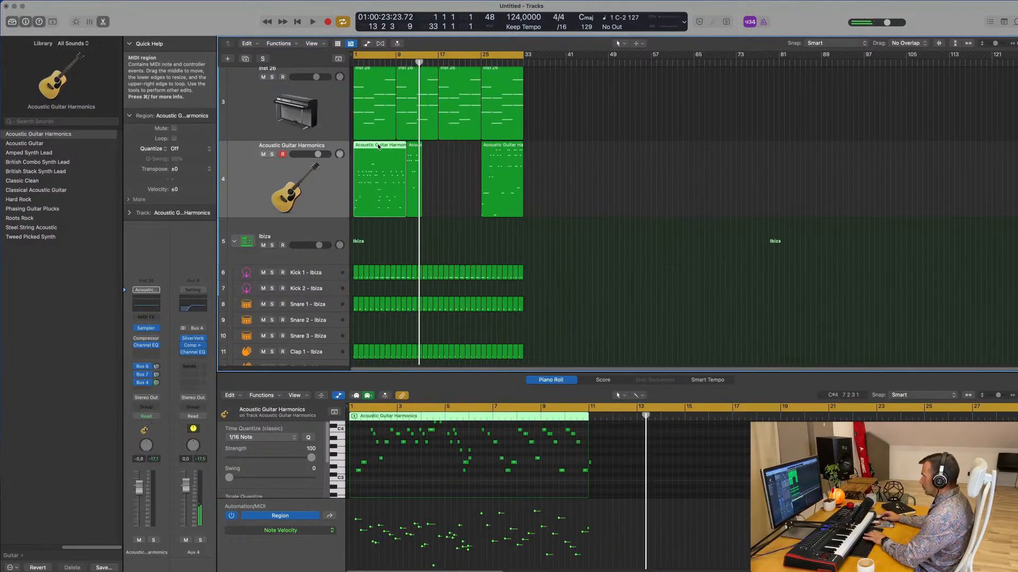
key("Delete")
left_click_drag(416, 146, 363, 147)
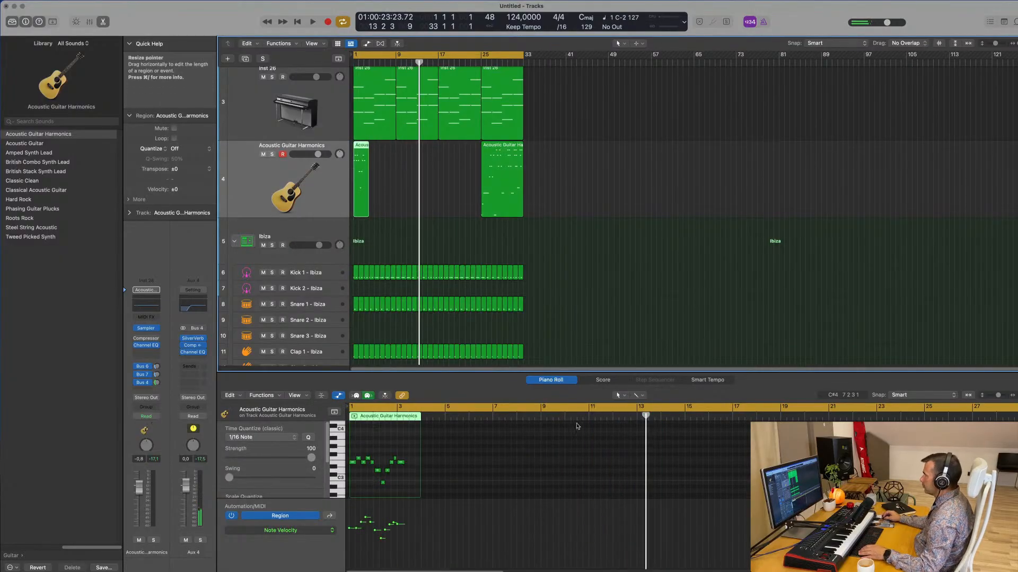
- Play the shortened guitar region and move its second note earlier, to beat 2 of bar 1
key("space")
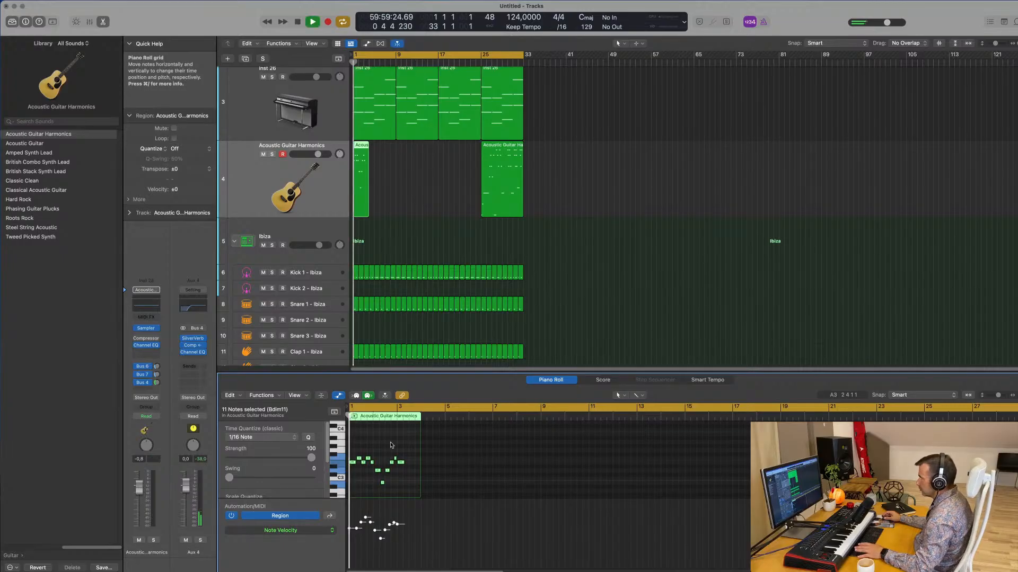
scroll(391, 446, "up", 5)
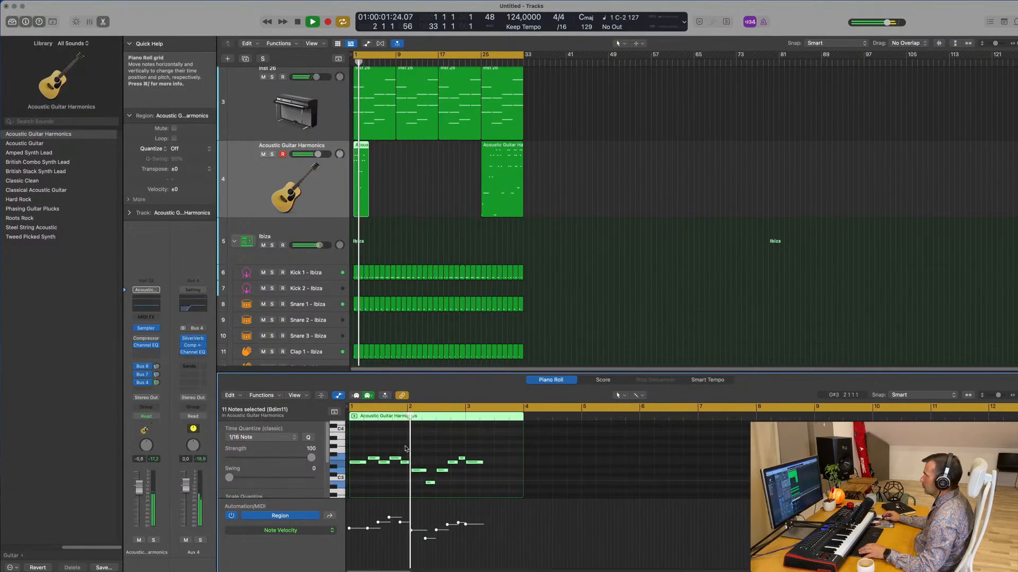
scroll(411, 448, "up", 5)
scroll(416, 449, "left", 5)
key("space")
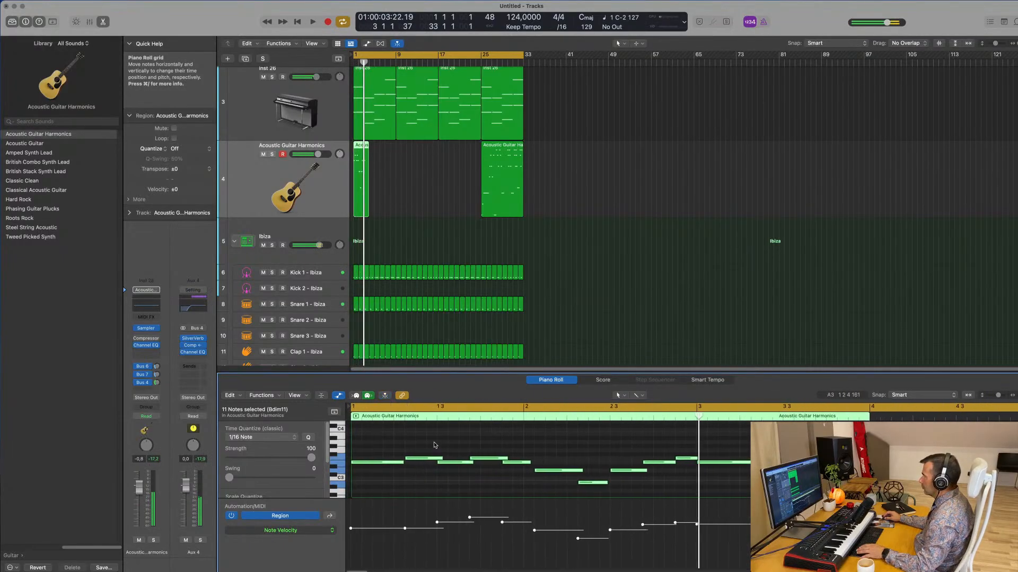
left_click(423, 452)
left_click_drag(419, 461, 407, 459)
- Move the sixth guitar note to the start of bar 2 and the following low note to beat 2 of that bar
key("space")
scroll(402, 450, "down", 3)
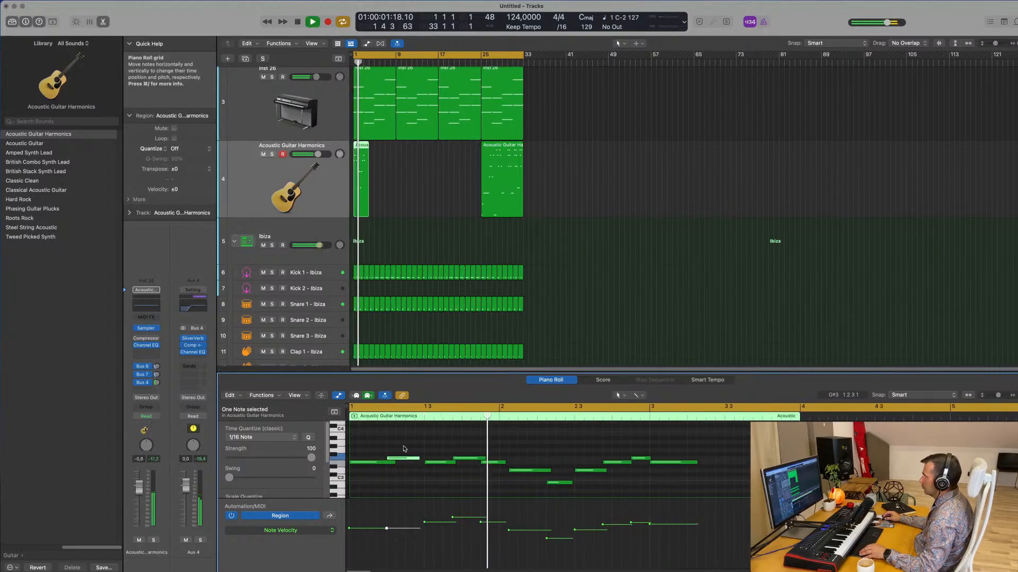
scroll(476, 449, "down", 1)
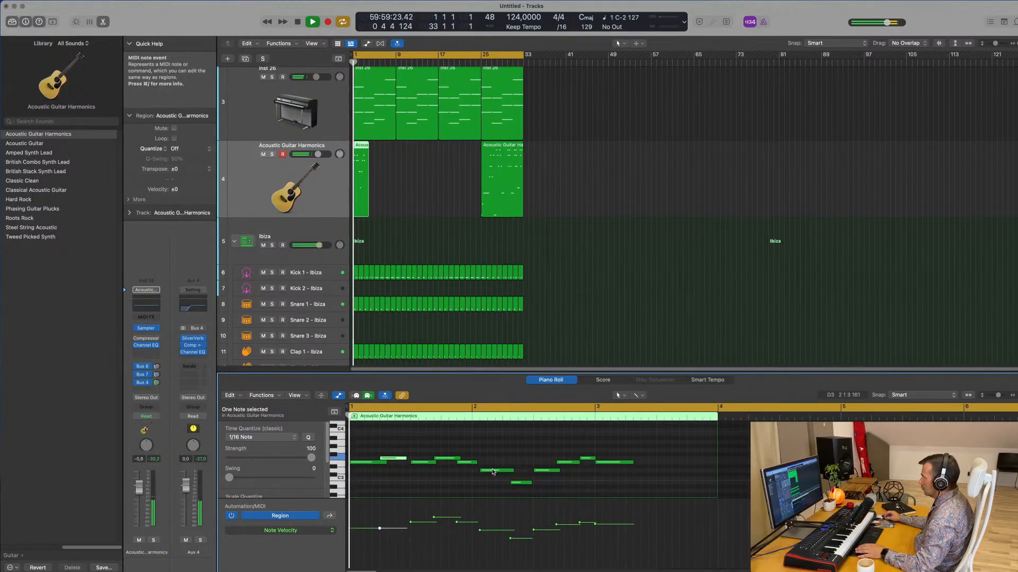
left_click_drag(489, 472, 487, 472)
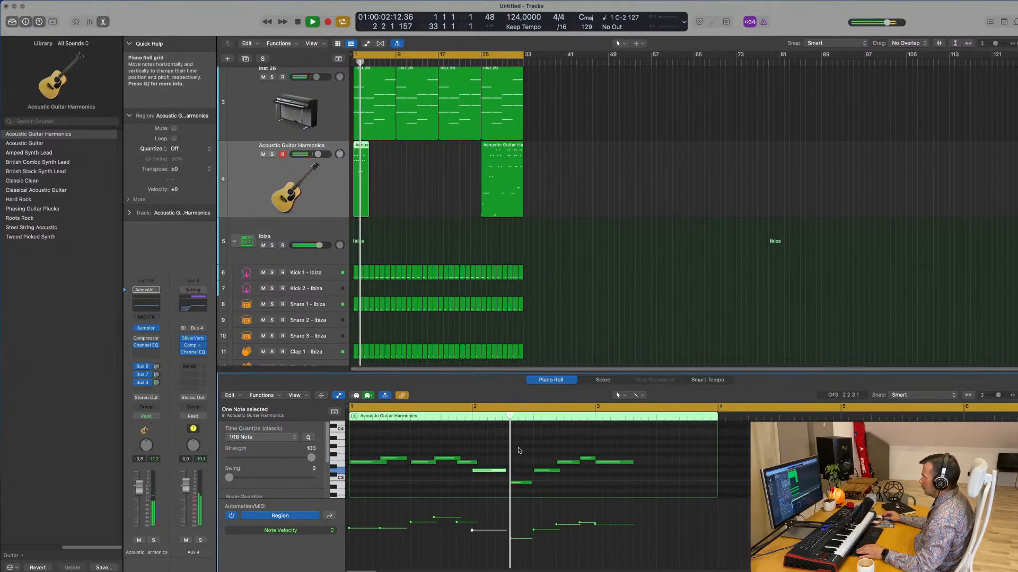
left_click_drag(512, 482, 504, 482)
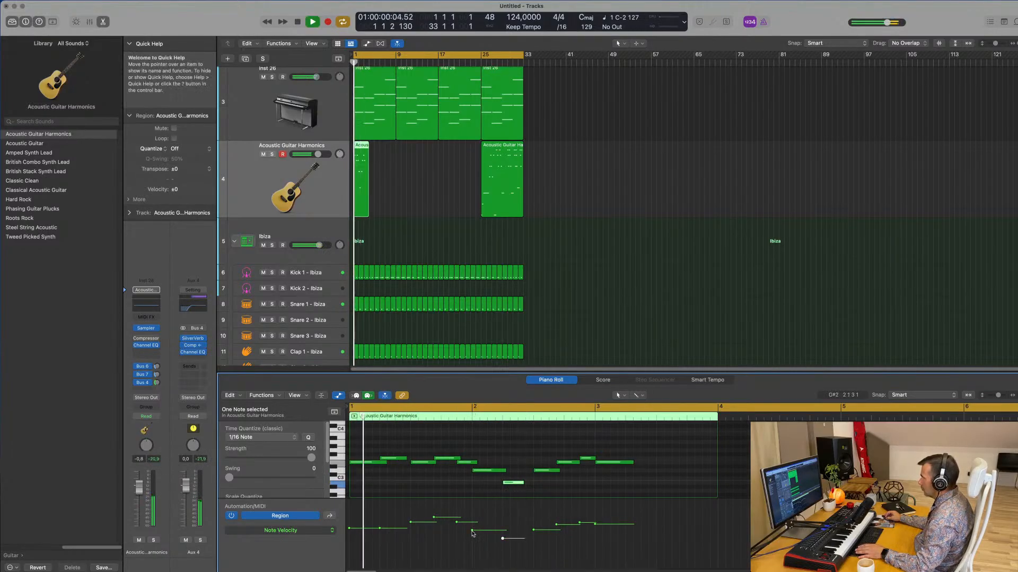
- Raise the velocities of the note at the start of bar 2 and the low note on beat 2
left_click_drag(473, 531, 472, 521)
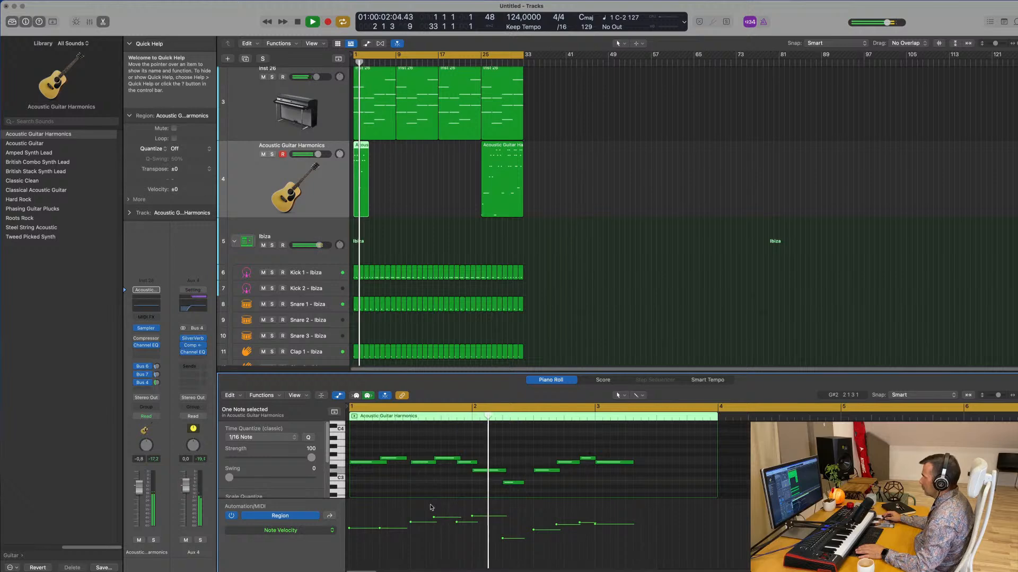
left_click_drag(503, 539, 503, 530)
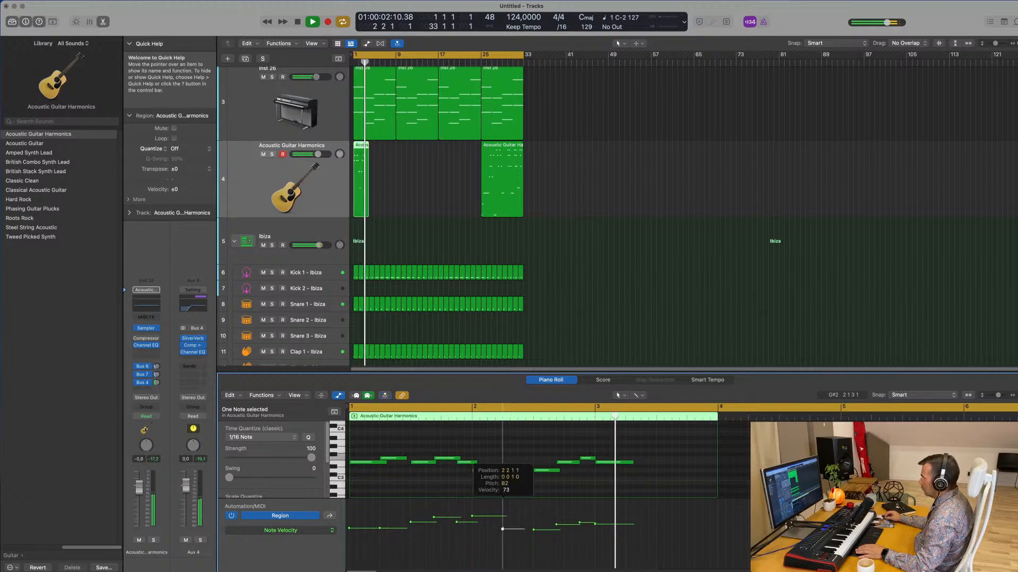
left_click(546, 469)
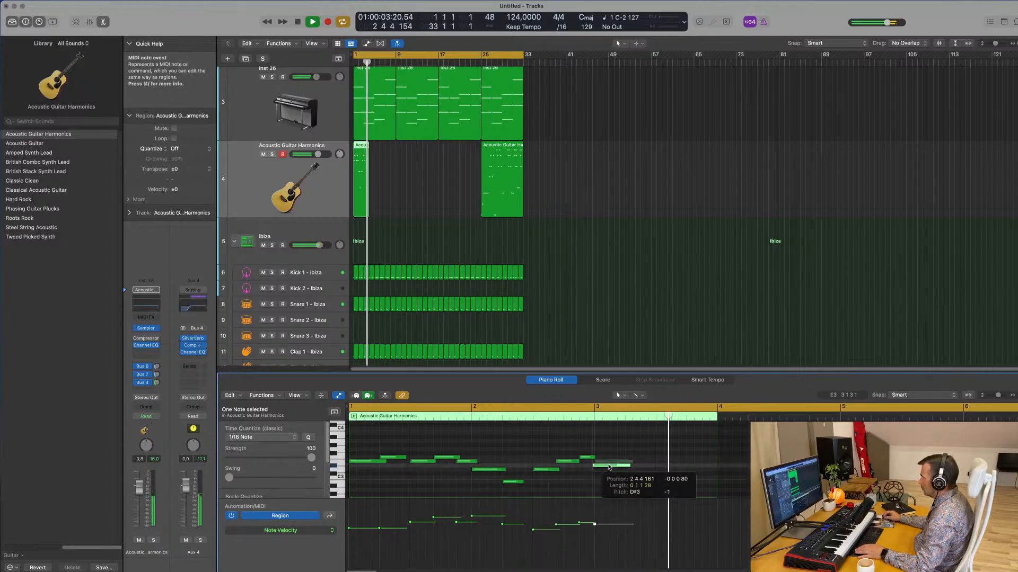
- Set the last guitar note to pitch A3 with velocity 94, and delete the note at the start of bar 2
left_click_drag(611, 463, 609, 470)
key("space")
key("space")
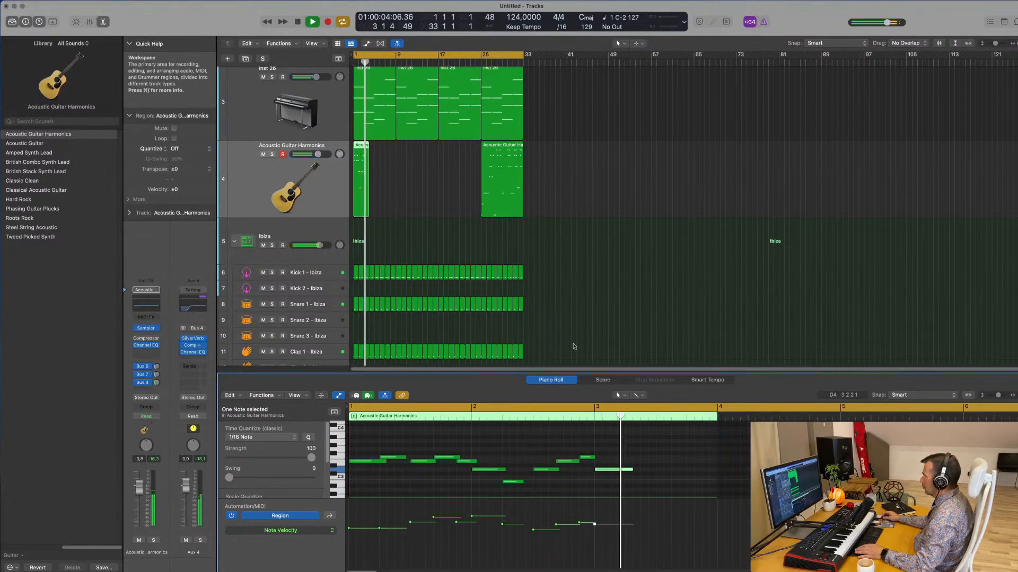
left_click_drag(594, 526, 595, 517)
left_click_drag(605, 470, 604, 445)
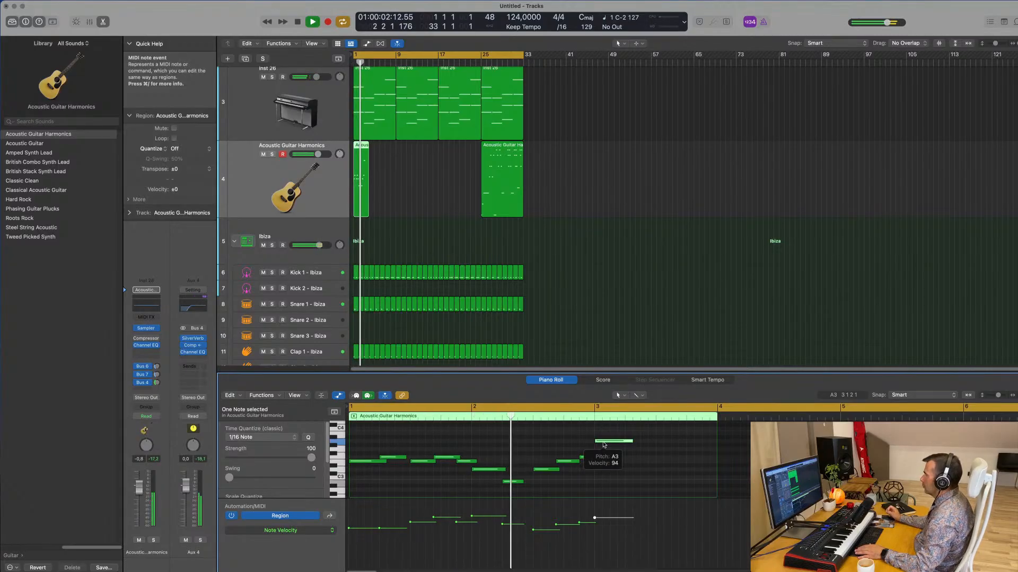
left_click(483, 470)
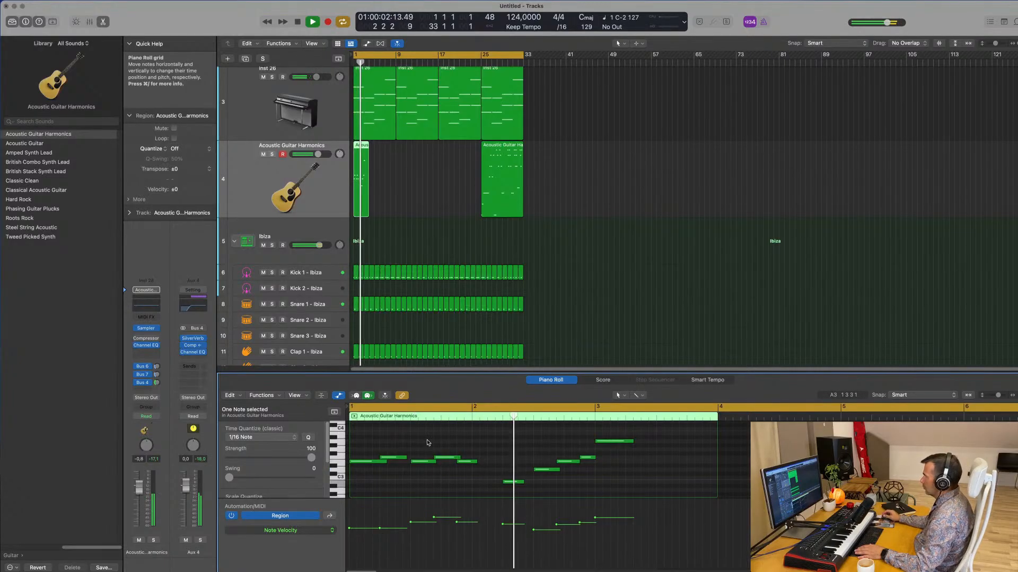
- Lower the last guitar note, at bar 3, to pitch G3 and stop playback
scroll(429, 442, "down", 3)
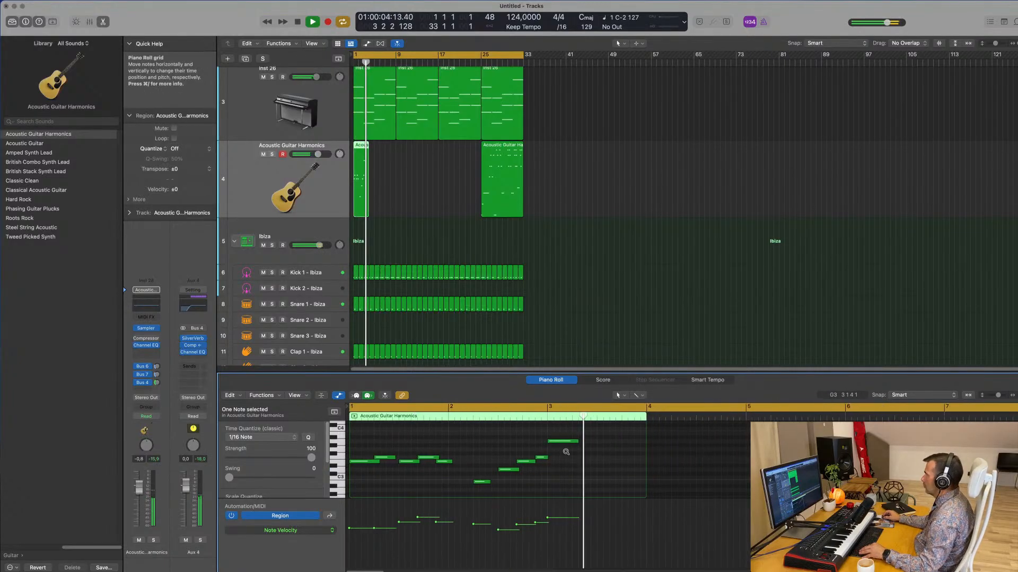
left_click_drag(564, 445, 563, 453)
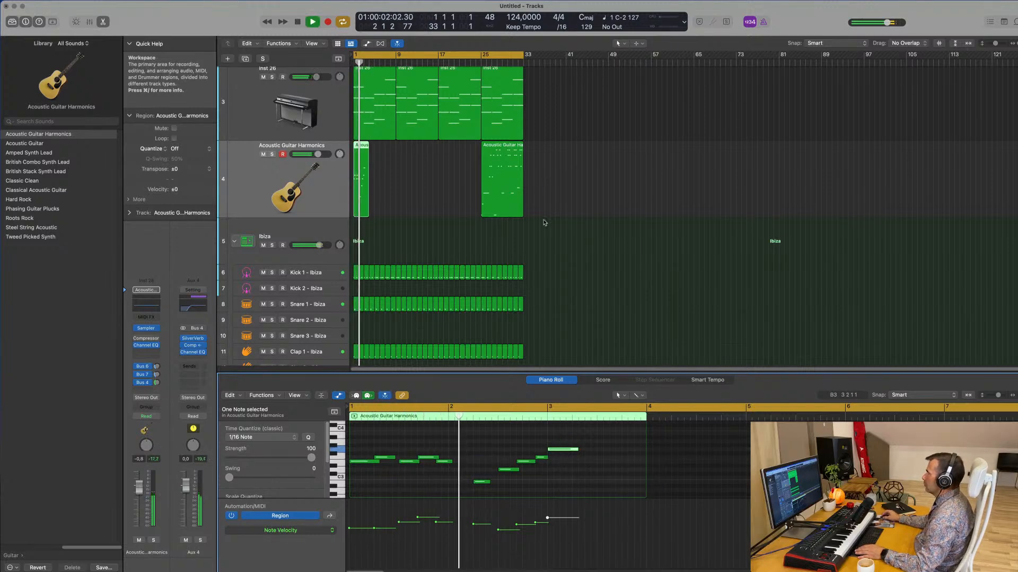
key("space")
- Audition the arrangement from bar 25, and delete the long Acoustic Guitar Harmonics region there
left_click(482, 63)
key("space")
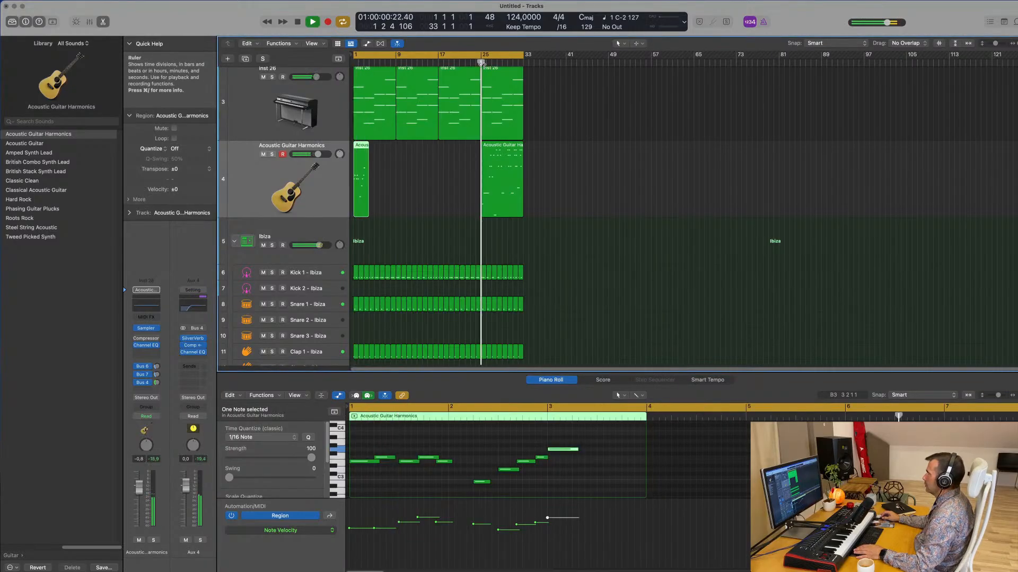
left_click(482, 64)
scroll(457, 193, "up", 5)
scroll(469, 193, "down", 3)
scroll(473, 193, "up", 4)
scroll(475, 191, "down", 4)
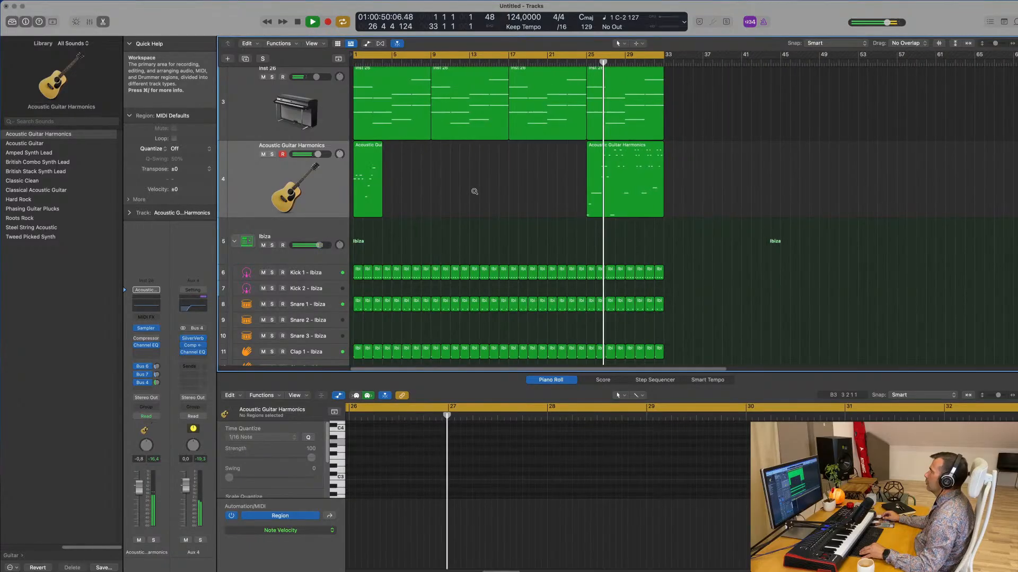
left_click(322, 179)
key("space")
left_click(535, 189)
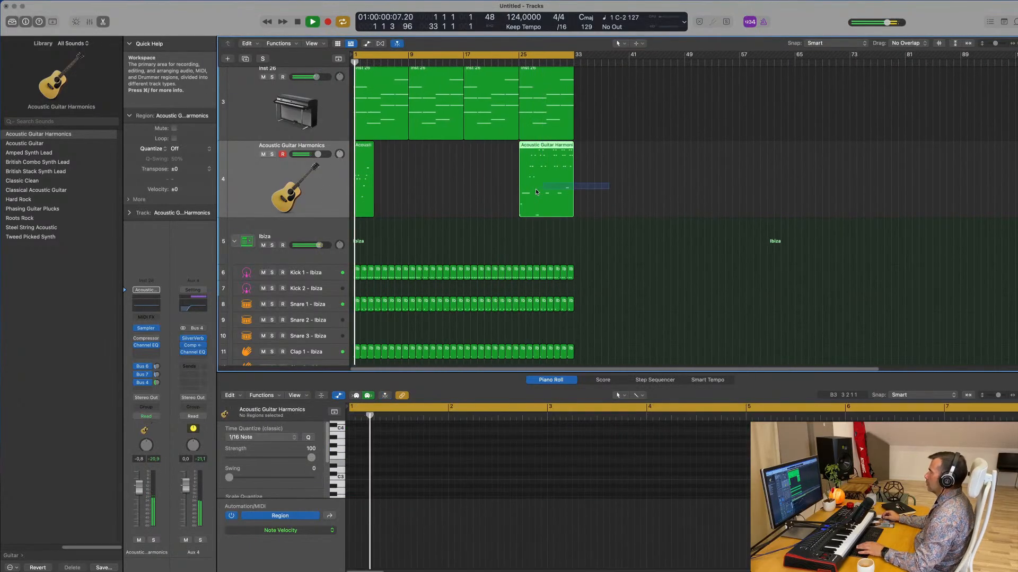
key("Delete")
- Delete all notes after the first five-note phrase in the guitar region at bar 1
left_click(361, 176)
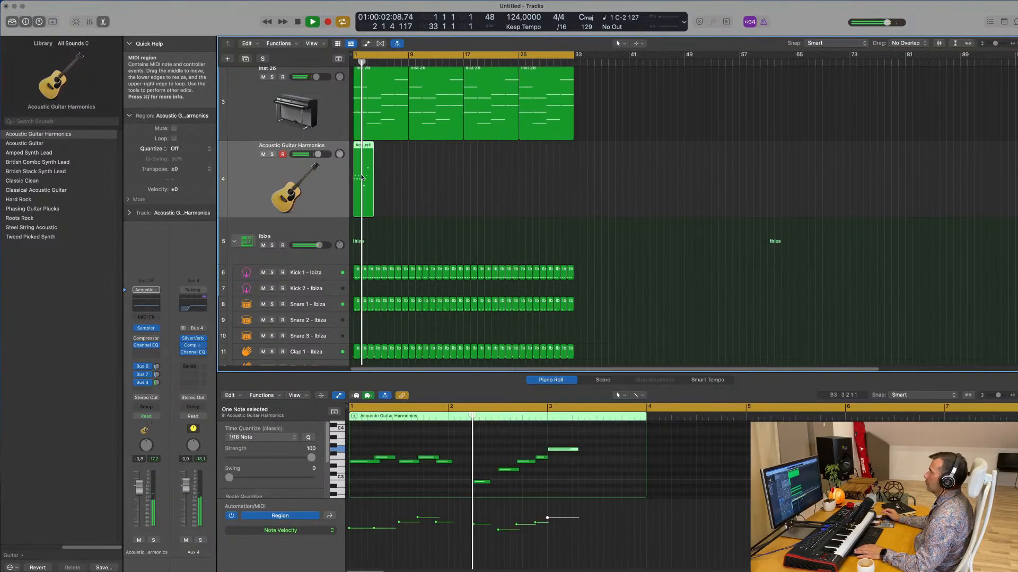
left_click_drag(477, 446, 570, 492)
key("Delete")
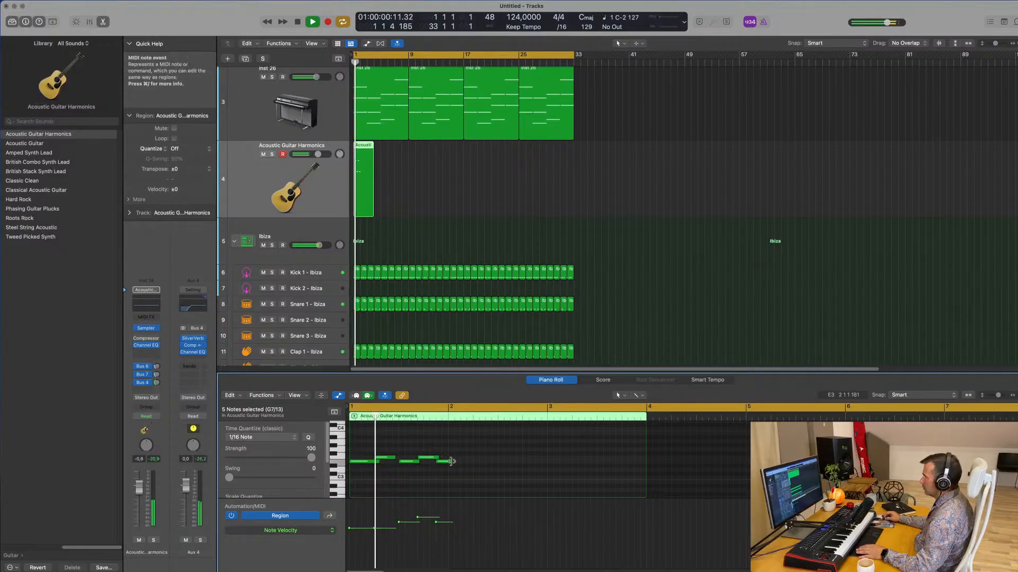
- Copy the five-note guitar phrase from bar 1 to the start of bar 2
mouse_move(468, 451)
left_mouse_down()
mouse_move(366, 466)
mouse_move(467, 466)
left_mouse_up()
key("Return")
scroll(598, 459, "down", 2)
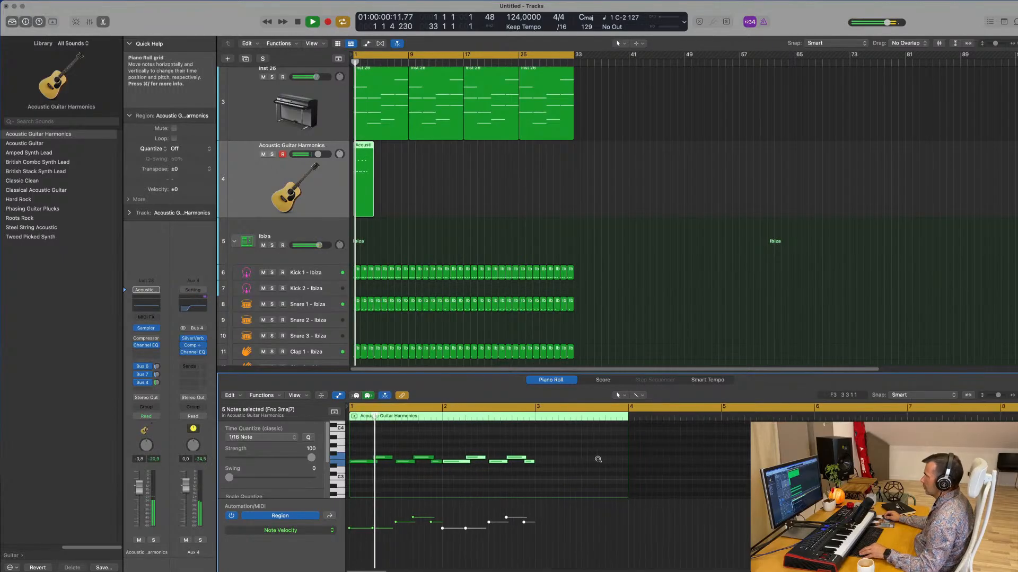
scroll(576, 459, "down", 1)
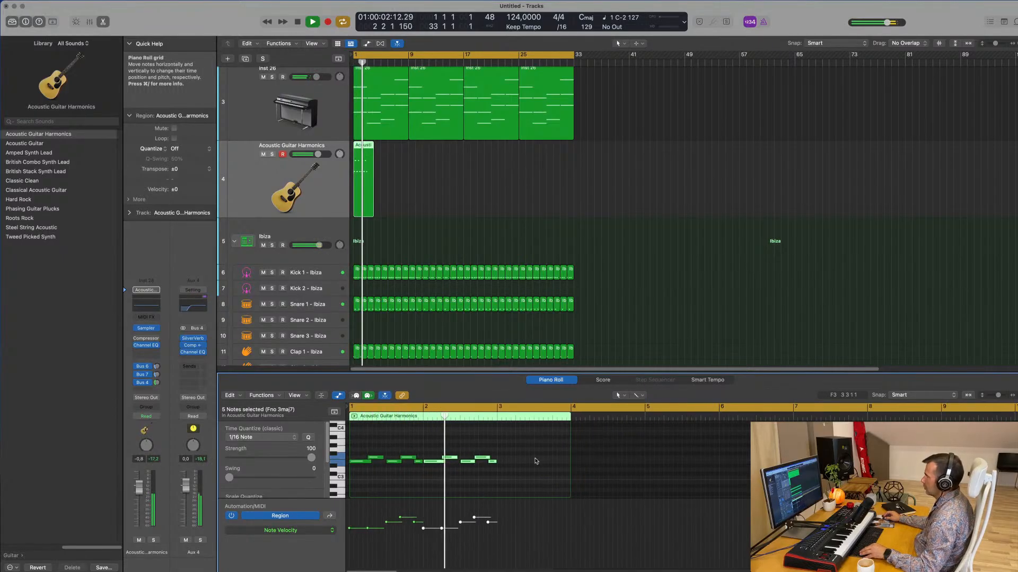
- Delete the first note of the copied guitar phrase at the start of bar 2
left_click(433, 461)
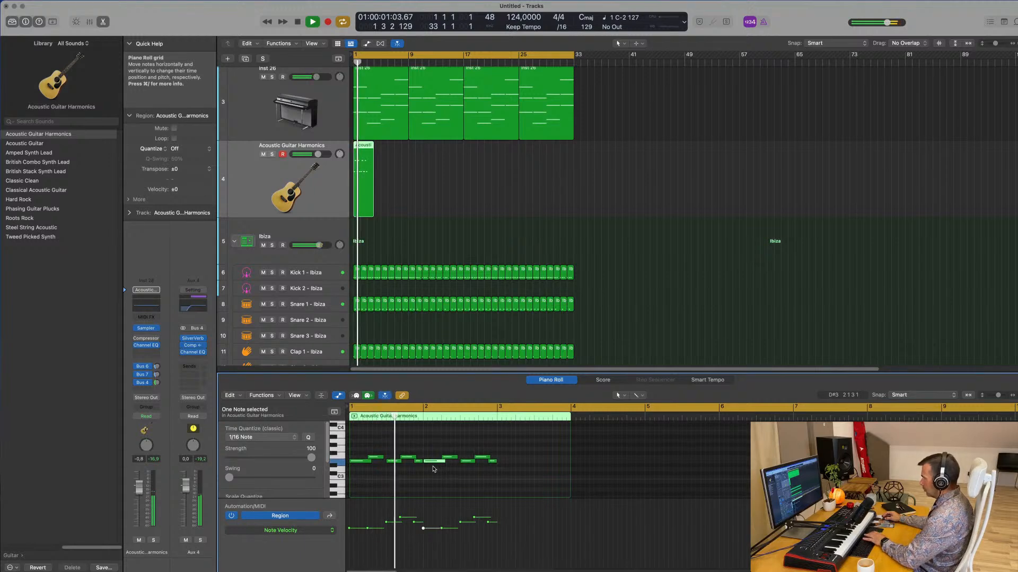
scroll(423, 424, "down", 1)
scroll(408, 428, "up", 2)
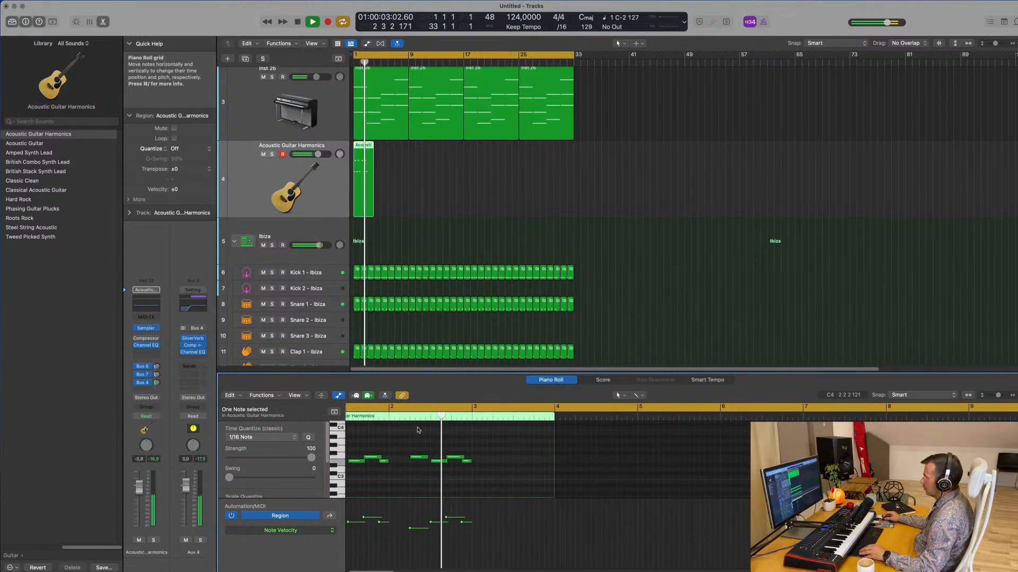
- Extend the guitar region to four bars, copy the four-note phrase from bar 2 into bars 3 and 4, and play from the start
mouse_move(532, 453)
left_mouse_down()
mouse_move(447, 479)
mouse_move(535, 458)
left_mouse_up()
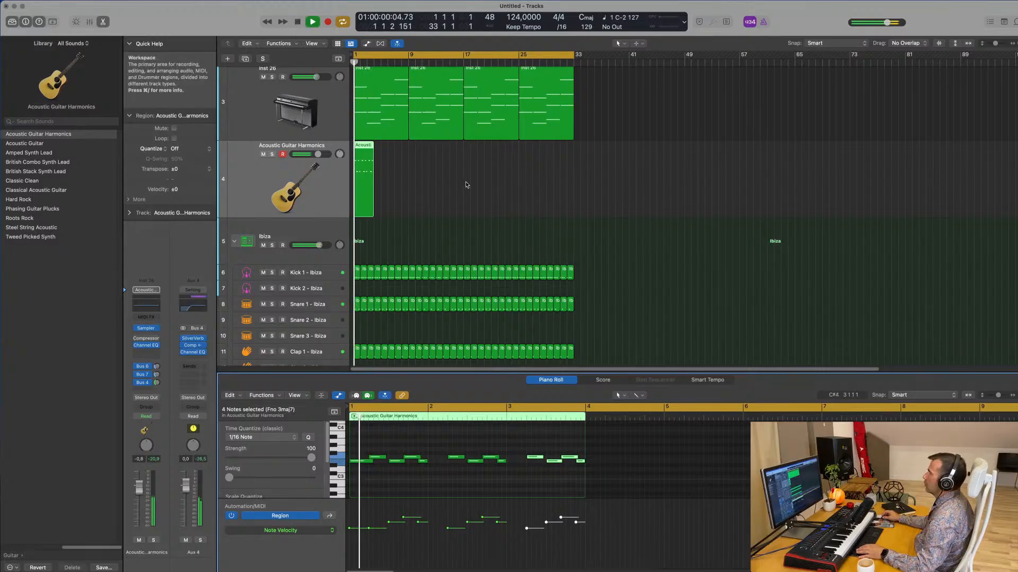
scroll(415, 187, "up", 3)
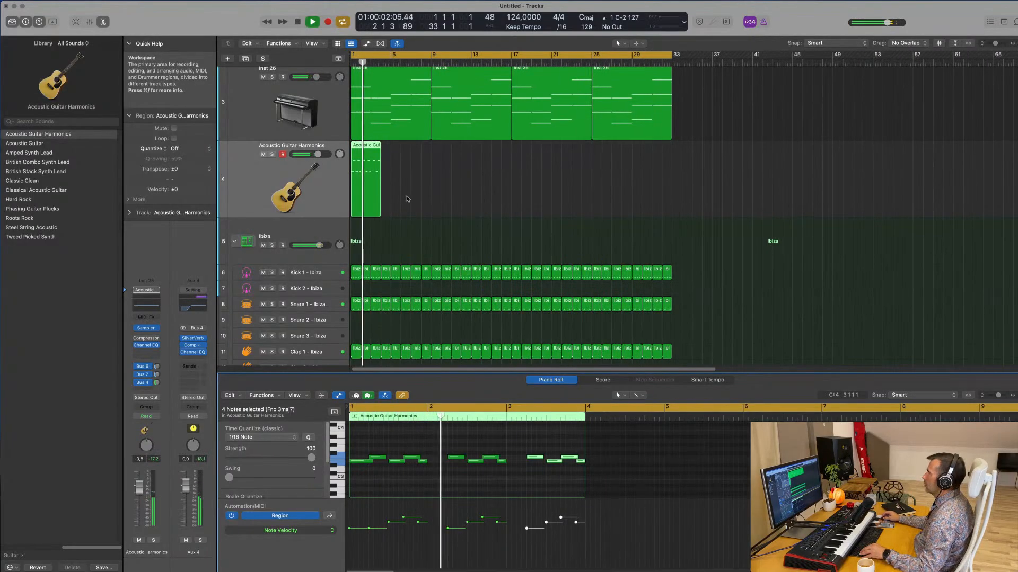
left_click_drag(380, 210, 391, 211)
scroll(524, 459, "down", 3)
left_click(476, 458)
left_click_drag(475, 458, 532, 459)
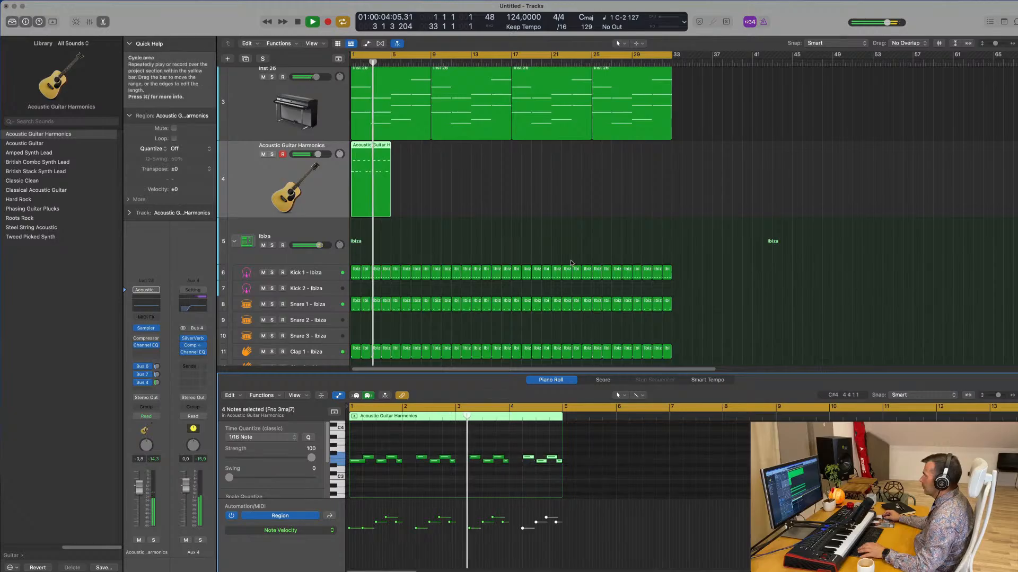
key("Return")
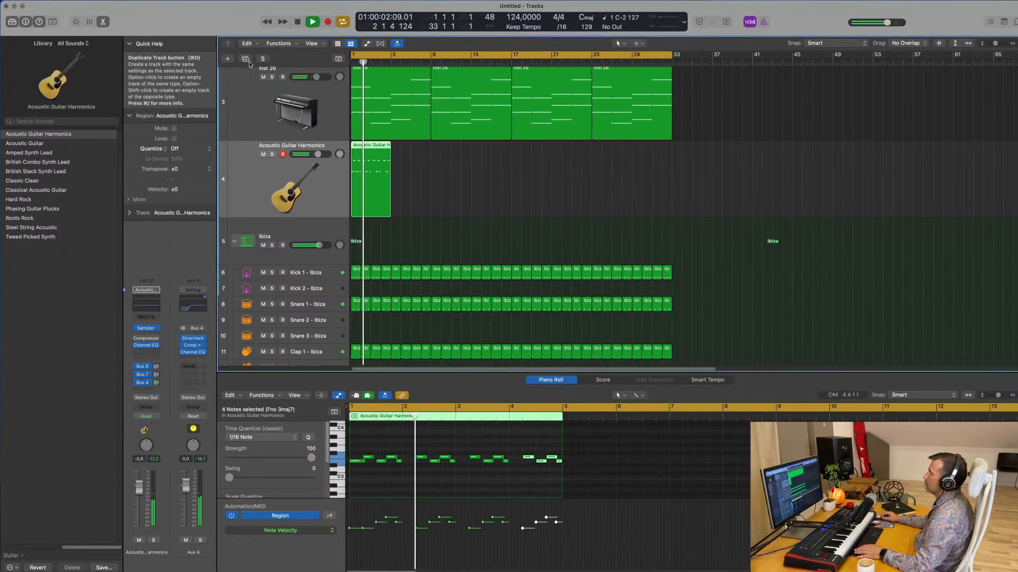
- Duplicate the Acoustic Guitar Harmonics track and copy its four-bar region onto the new track
key("super+d")
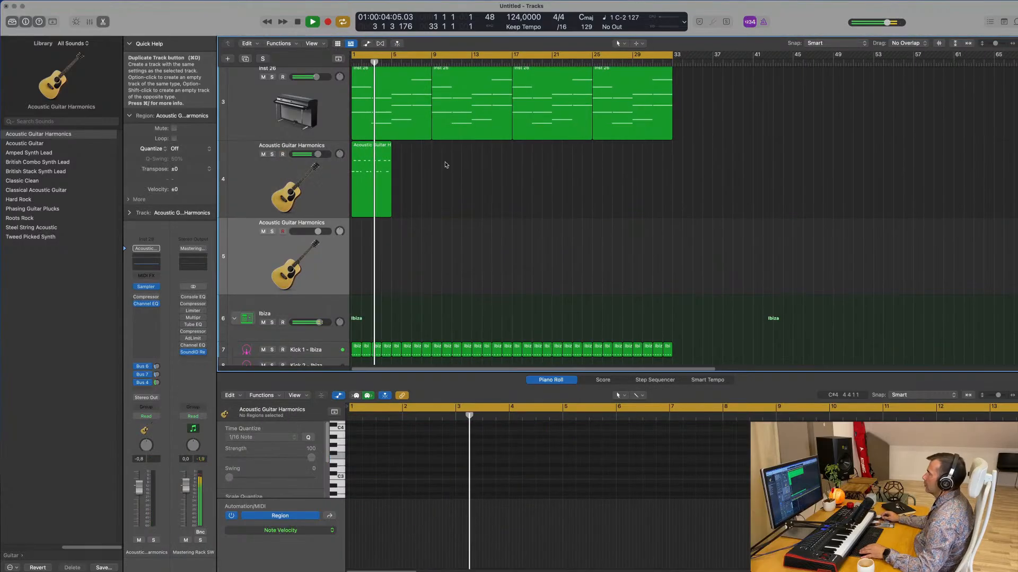
left_click(374, 176)
left_click_drag(371, 179, 371, 251)
- Mute the original Acoustic Guitar Harmonics track so only the duplicate guitar plays
left_click(272, 154)
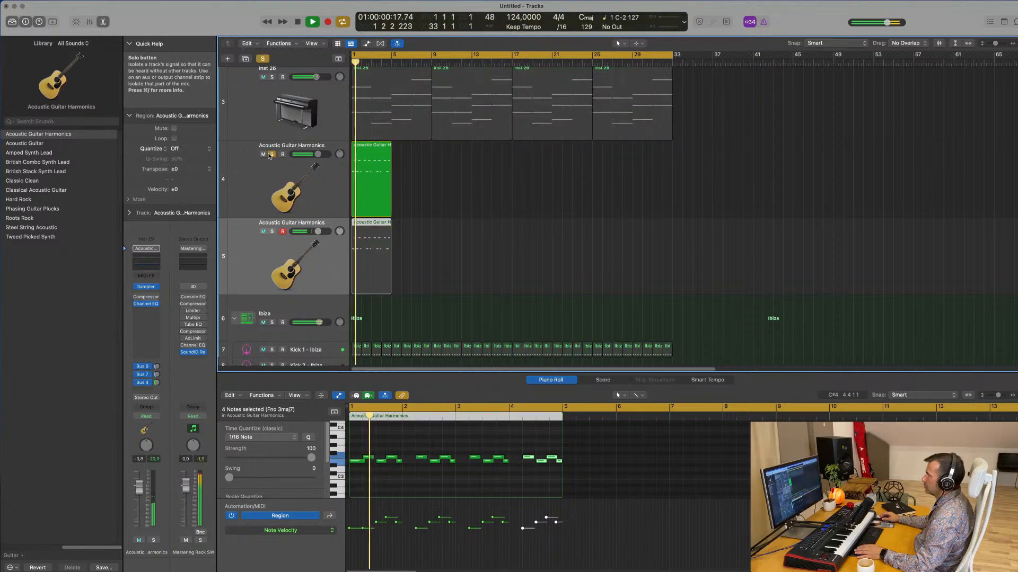
left_click(272, 155)
left_click(263, 155)
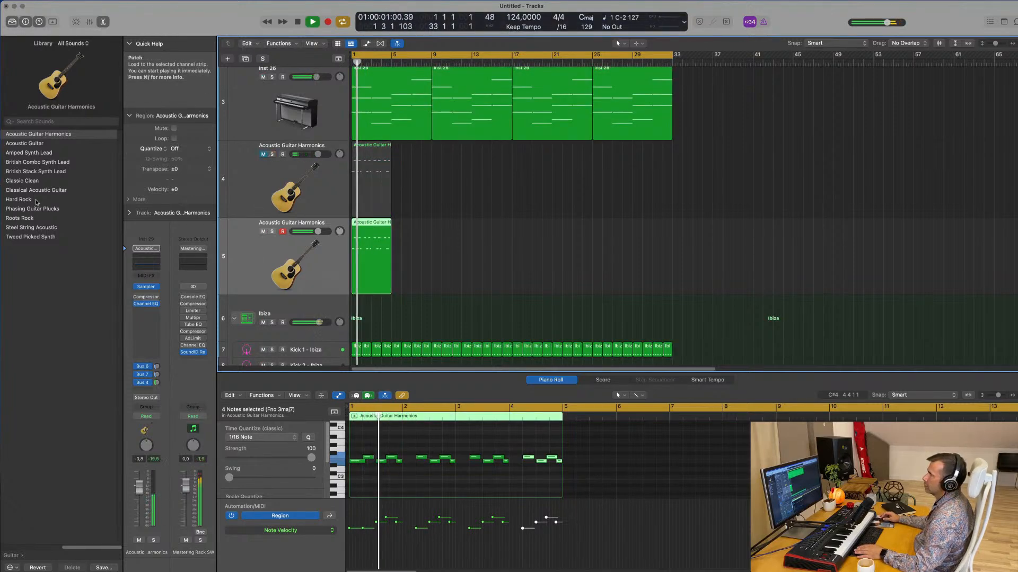
- Load the Classical Acoustic Guitar patch on the duplicated track, comparing it with Classic Clean during playback
left_click(16, 187)
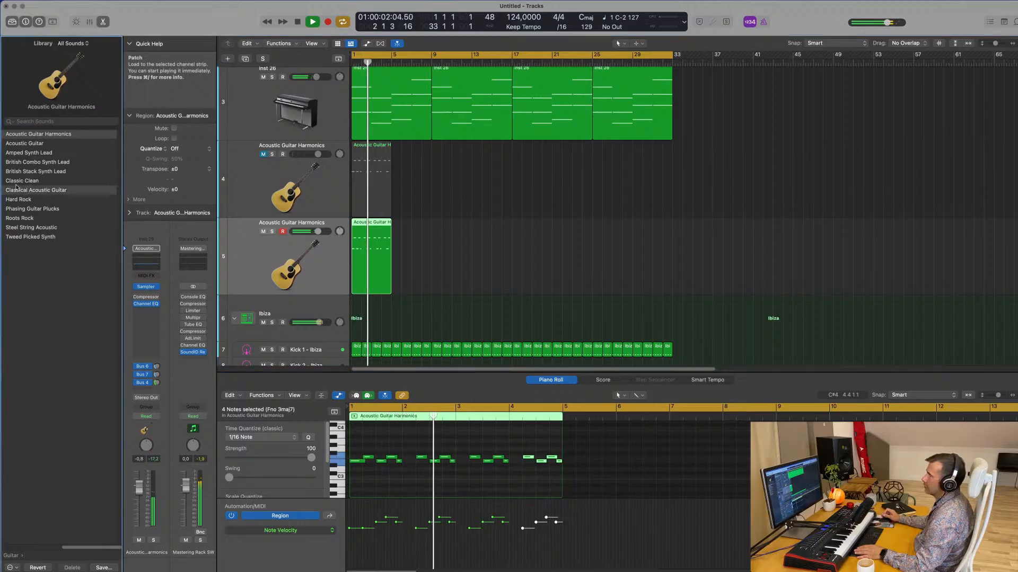
key("space")
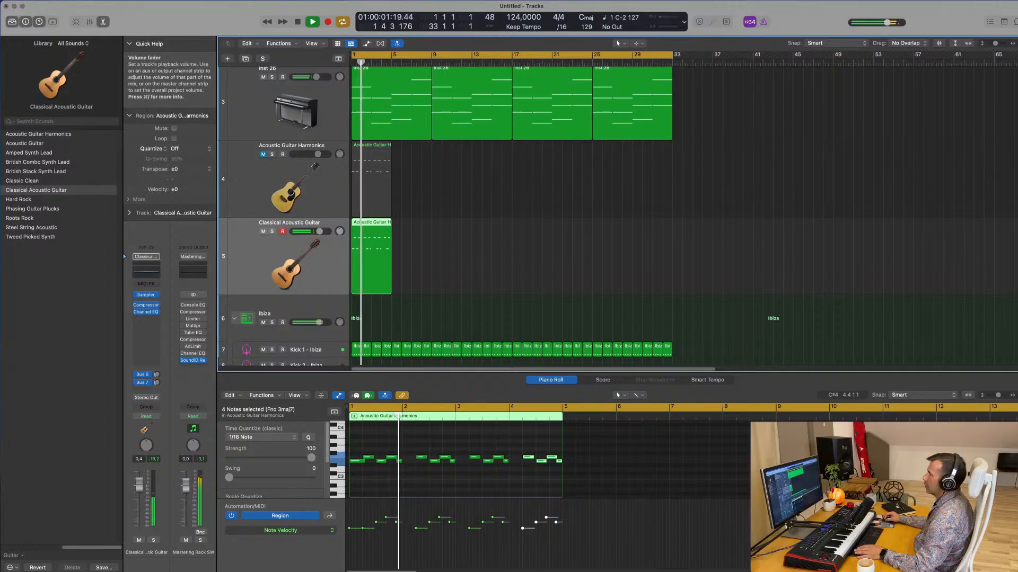
left_click(19, 181)
left_click(29, 190)
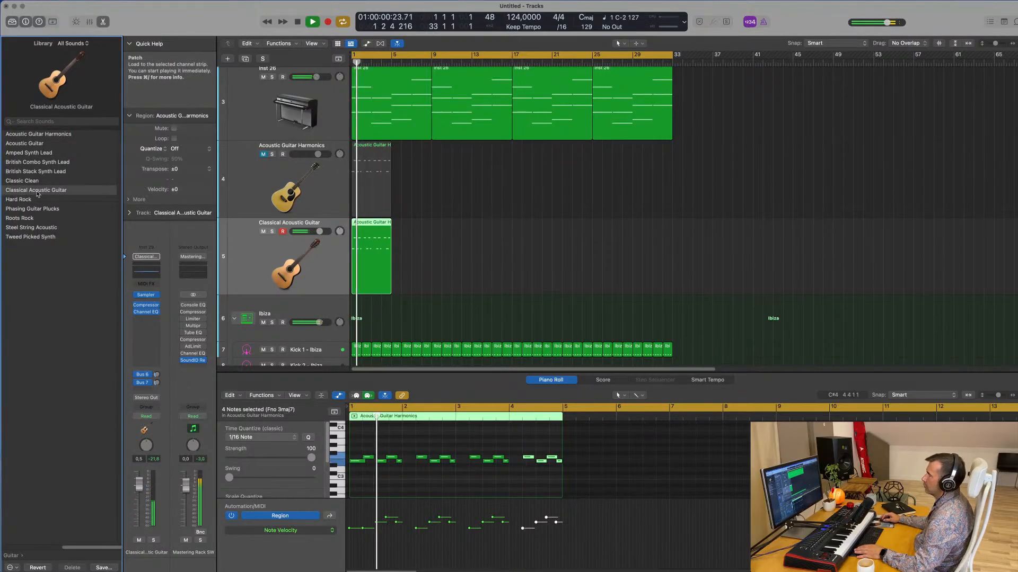
- Try Phasing Guitar Plucks, Roots Rock, Steel String Acoustic, Tweed Picked Synth, Hard Rock and Classic Clean, and return to Classical Acoustic Guitar
left_click(35, 210)
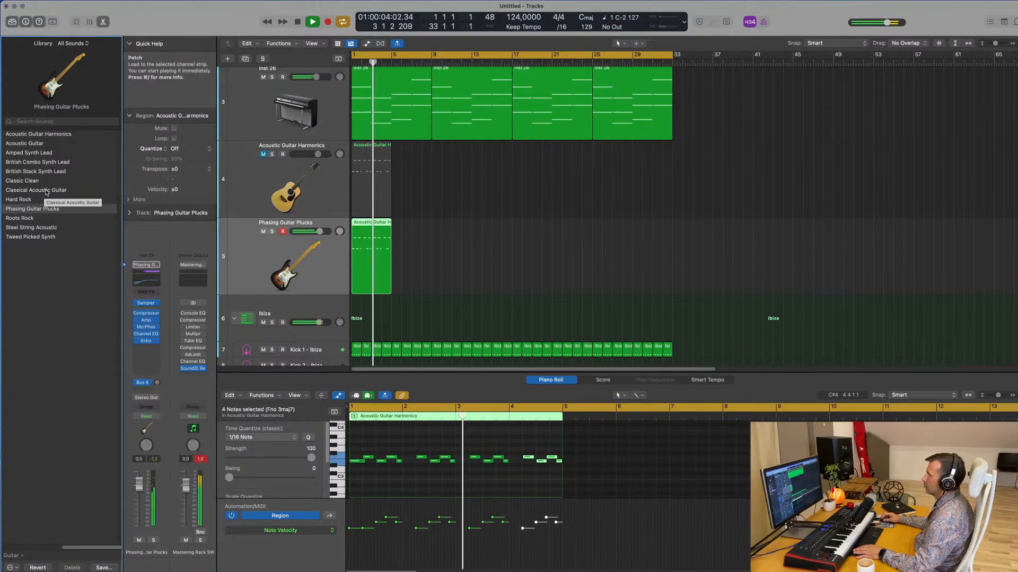
left_click(23, 219)
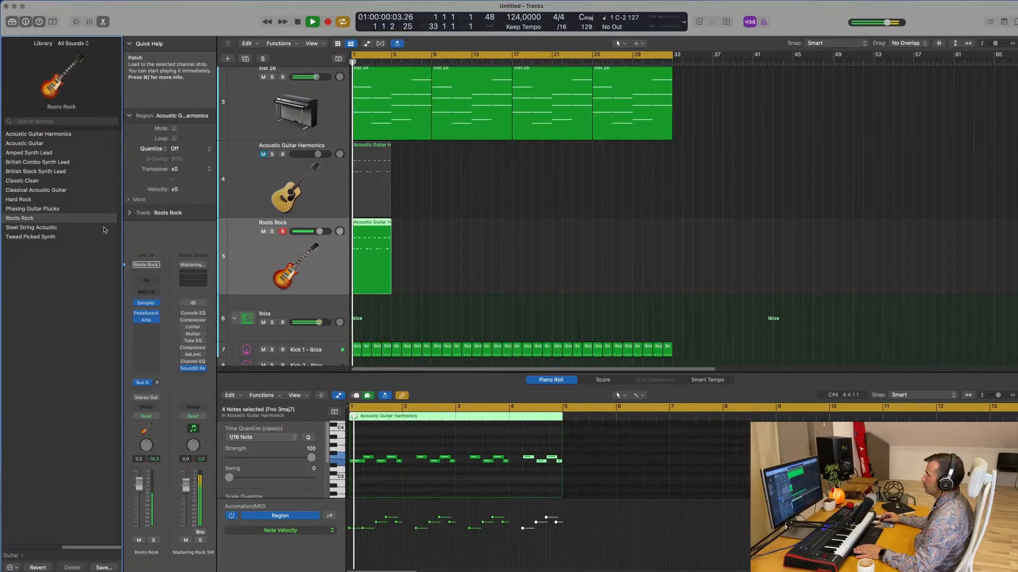
left_click(31, 228)
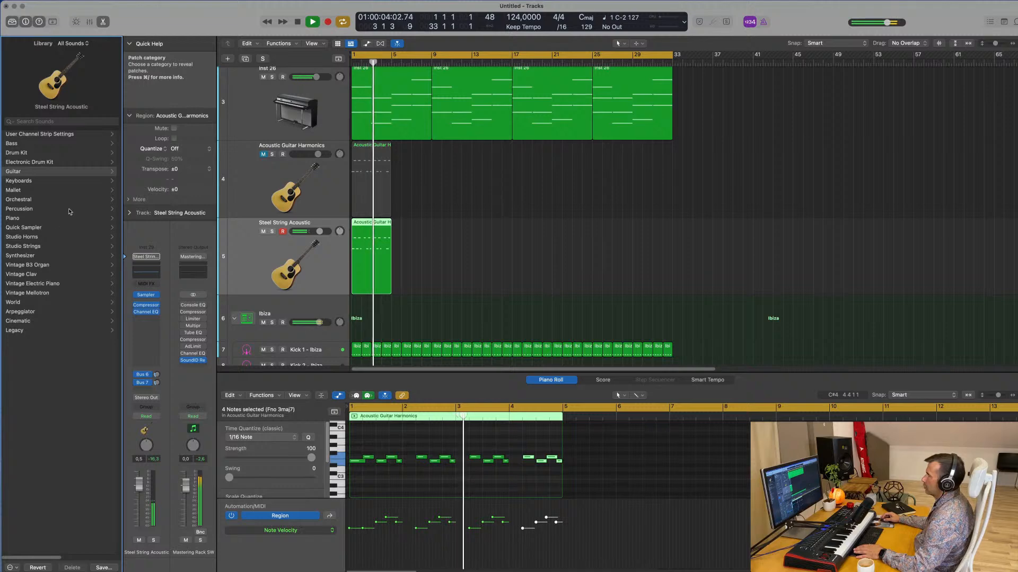
left_click(53, 172)
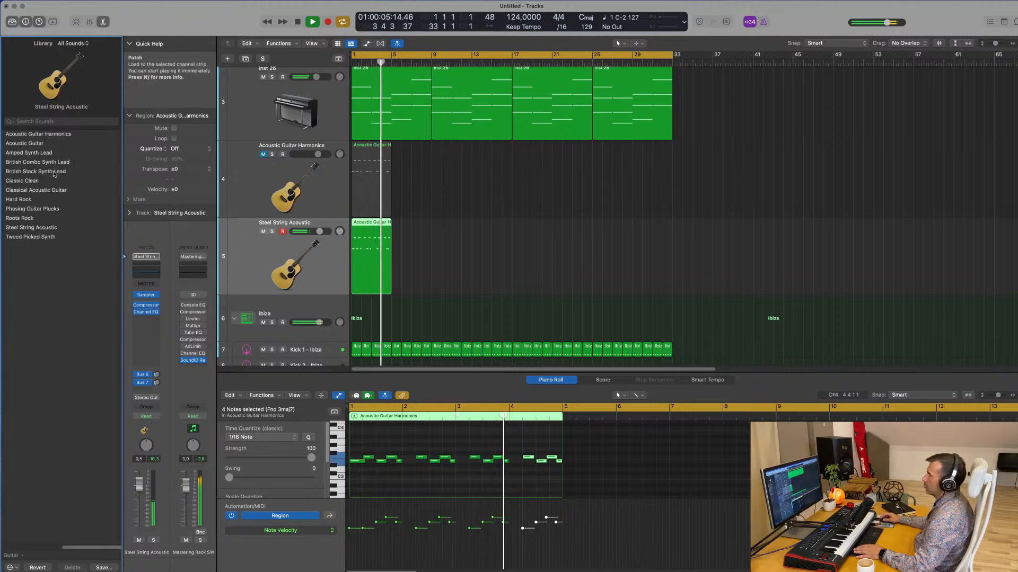
left_click(37, 238)
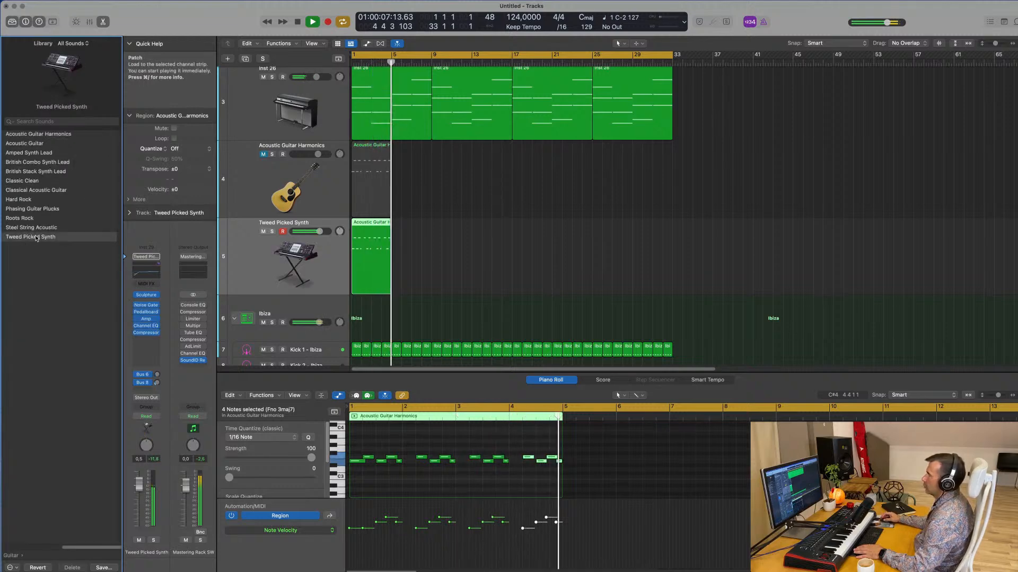
left_click(21, 200)
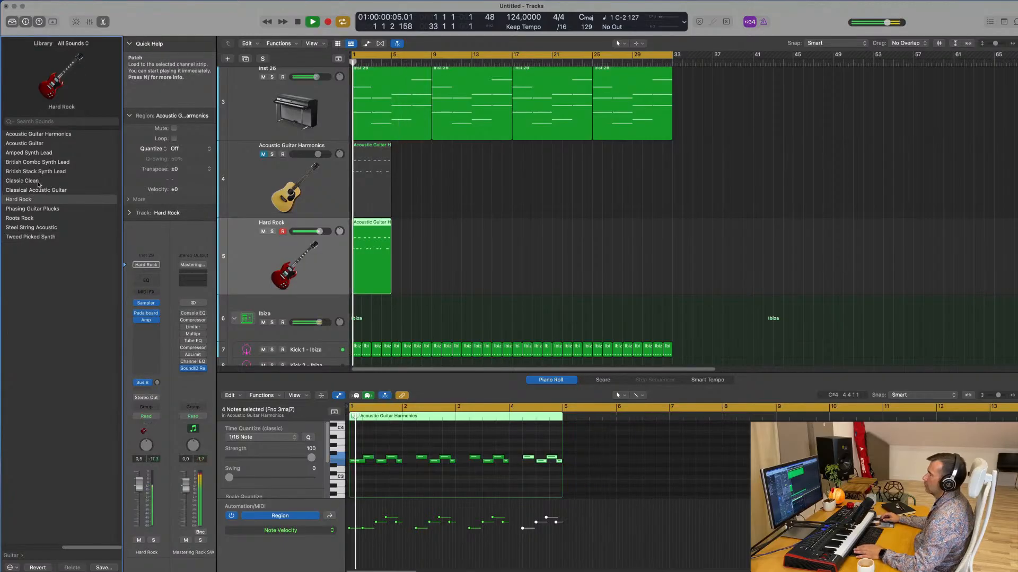
left_click(22, 182)
left_click(22, 191)
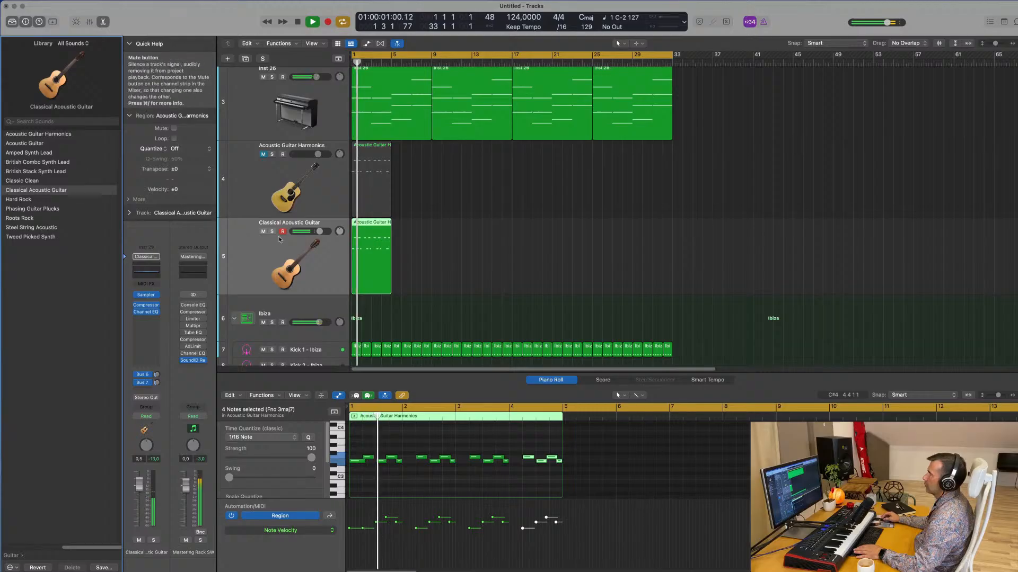
- Mute the Classical Acoustic Guitar track and unmute the Acoustic Guitar Harmonics track
left_click(263, 232)
key("Return")
left_click(263, 155)
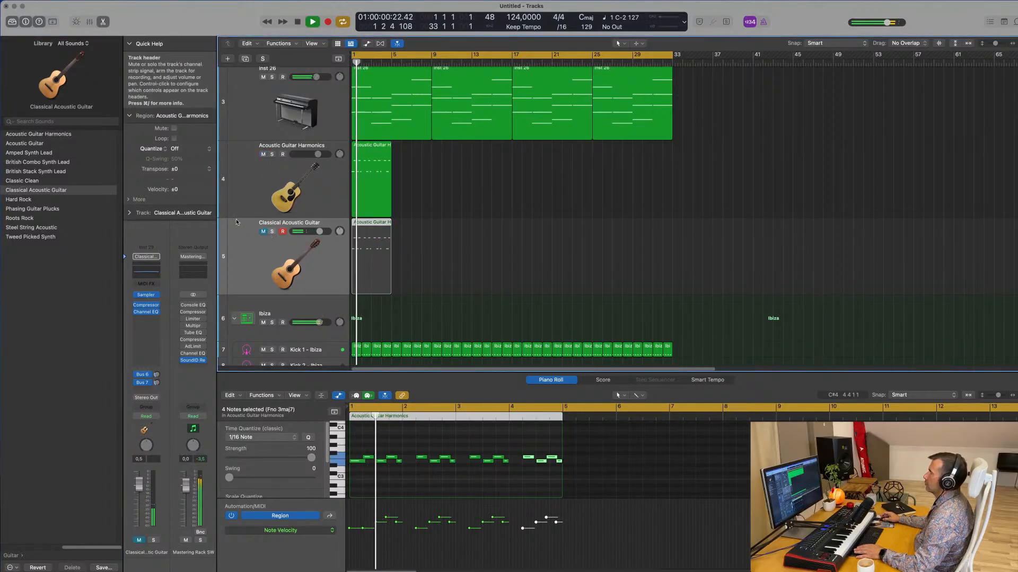
- Lower the Acoustic Guitar Harmonics track's volume to -2.4 dB while playing from the start
key("super+Left")
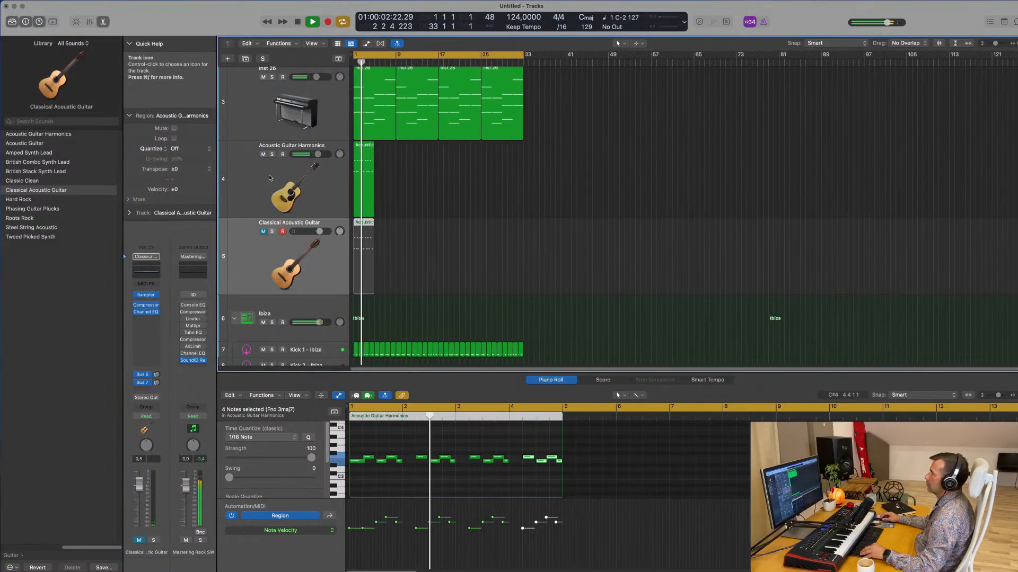
left_click(362, 187)
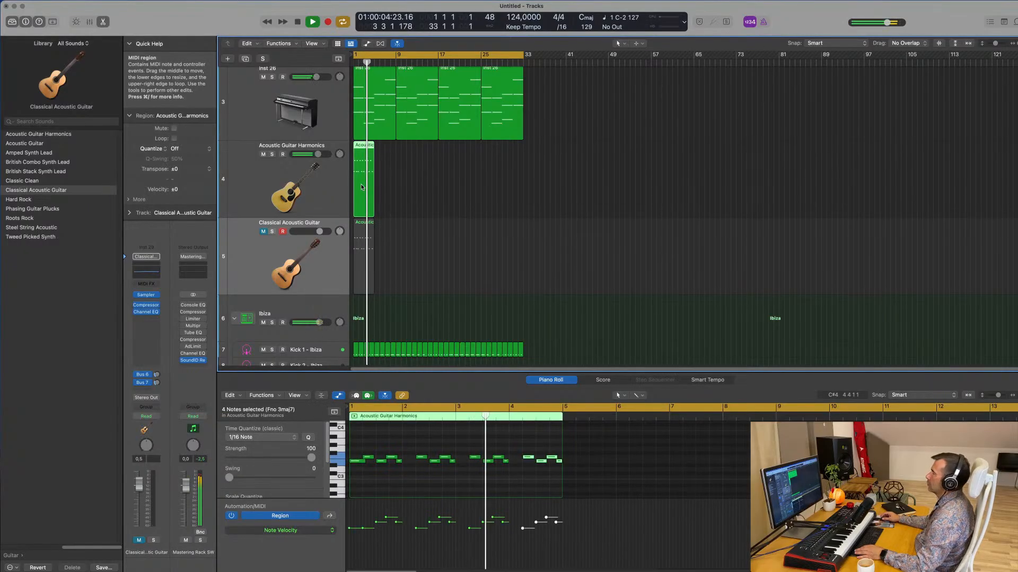
left_click(386, 181)
left_click(365, 182)
key("Return")
left_click(316, 183)
left_click_drag(139, 486, 140, 491)
left_click(408, 205)
- Repeat the four-bar Acoustic Guitar Harmonics region back to back from bar 5 onward
left_click(364, 192)
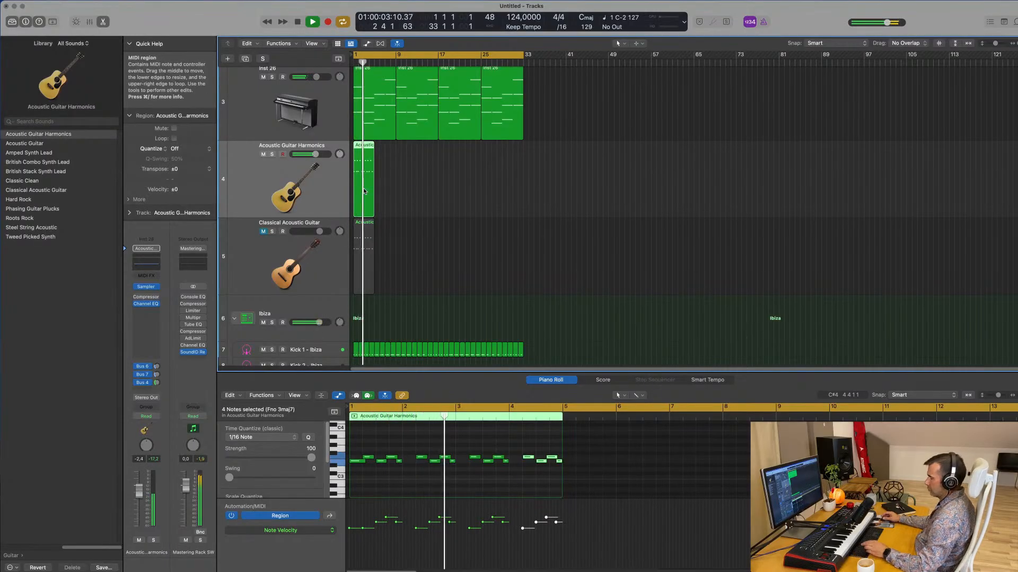
key("super+r")
key("super+r")
key("super+r")
key("super+r")
key("super+r")
key("super+r")
key("super+r")
key("super+r")
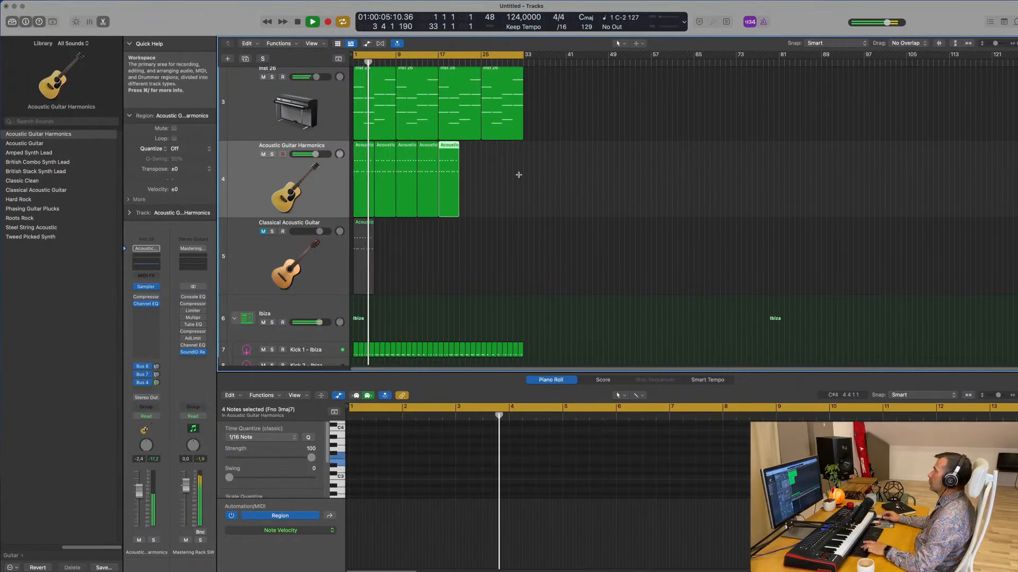
- Fill the Acoustic Guitar Harmonics track with repeated regions up to bar 33 and mute the track
key("super+z")
left_click(327, 187)
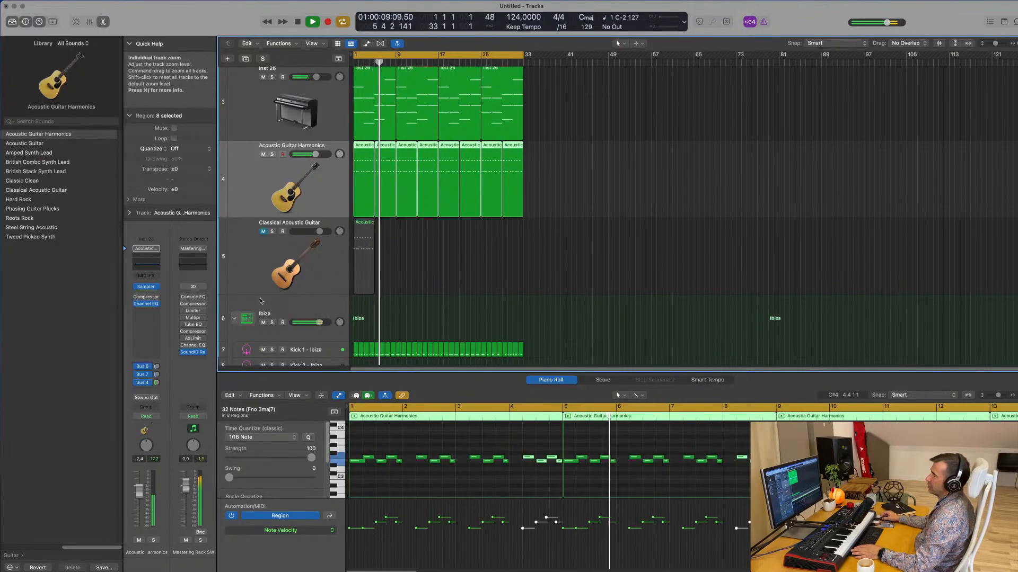
left_click(263, 154)
- Duplicate the Inst 26 track and copy its first region to bar 1 of the new track
scroll(247, 216, "up", 5)
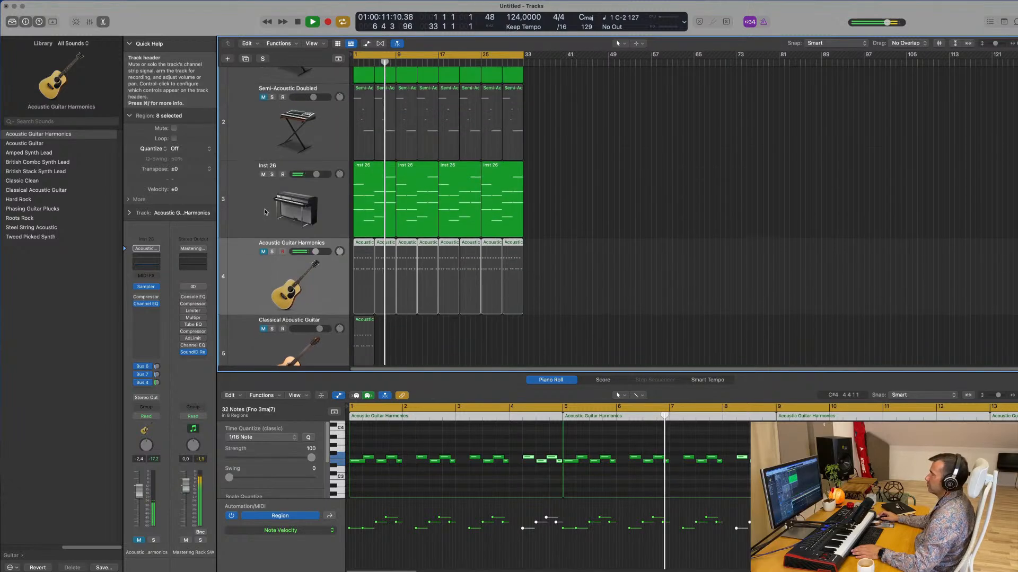
scroll(255, 238, "up", 1)
left_click(241, 267)
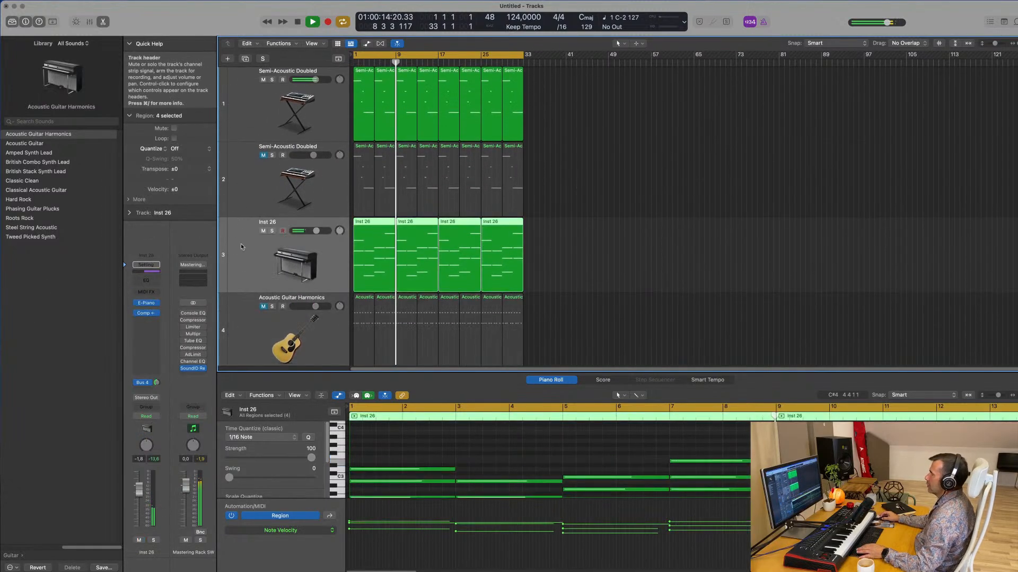
left_click(245, 58)
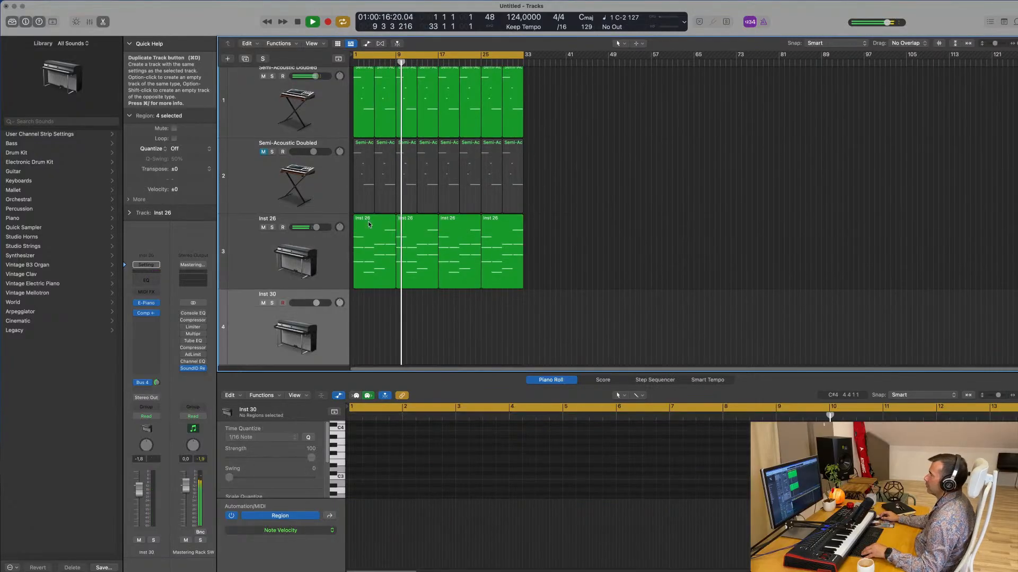
scroll(370, 225, "down", 2)
left_click_drag(369, 224, 367, 262)
- Delete all notes from bar 3 onward in the copied region, keeping only the first chord
scroll(482, 464, "down", 2)
scroll(482, 464, "down", 2)
left_click_drag(485, 431, 731, 487)
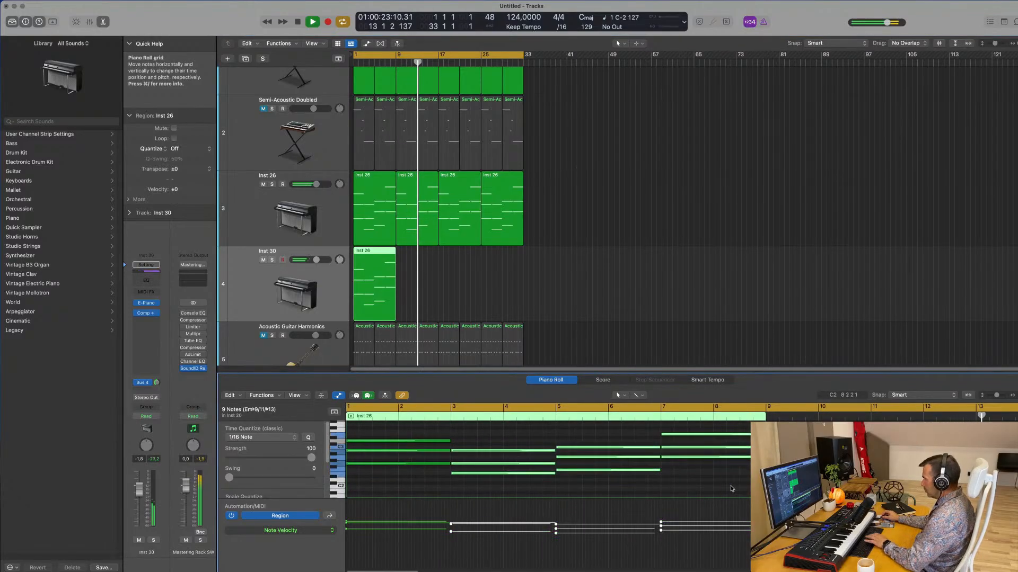
key("Delete")
key("Return")
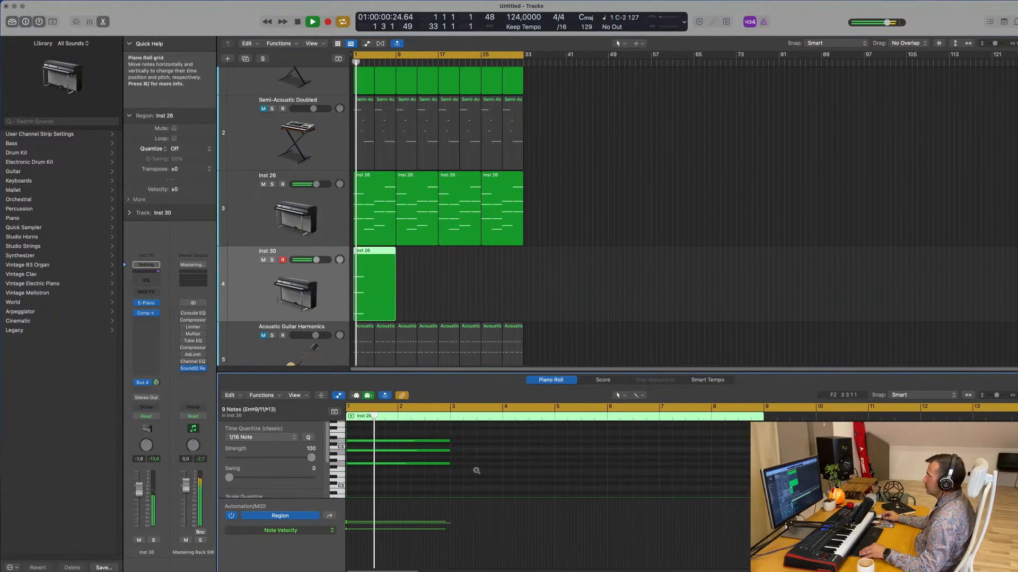
- Lengthen the three notes of the first chord to end at bar 5 and check them in playback
scroll(472, 466, "down", 2)
left_click_drag(441, 436, 511, 457)
key("Return")
left_click(327, 295)
key("space")
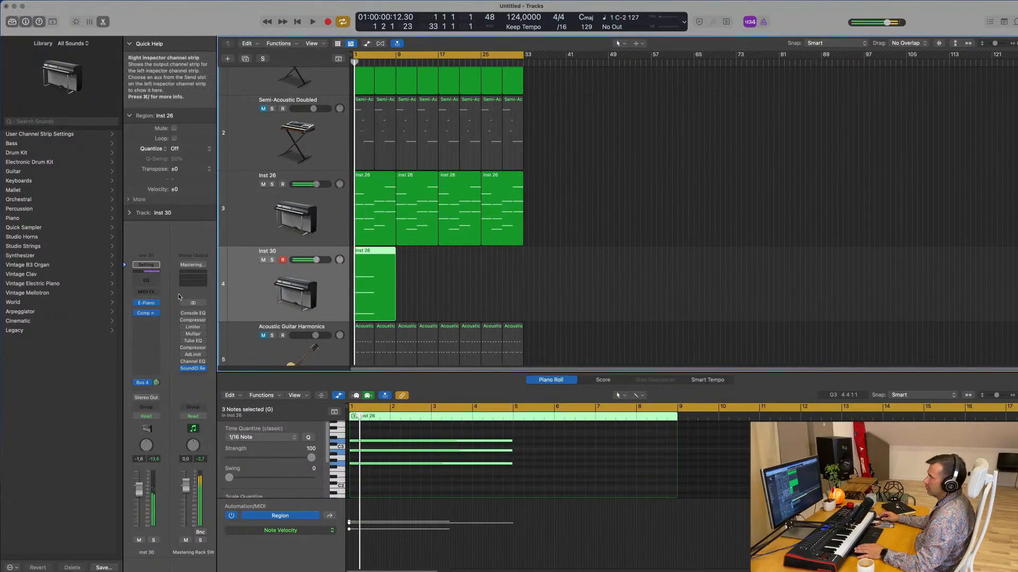
- Load a stereo Alchemy instrument on the Inst 30 track and choose the Glimmering Noise preset from the Pads category
left_click(155, 304)
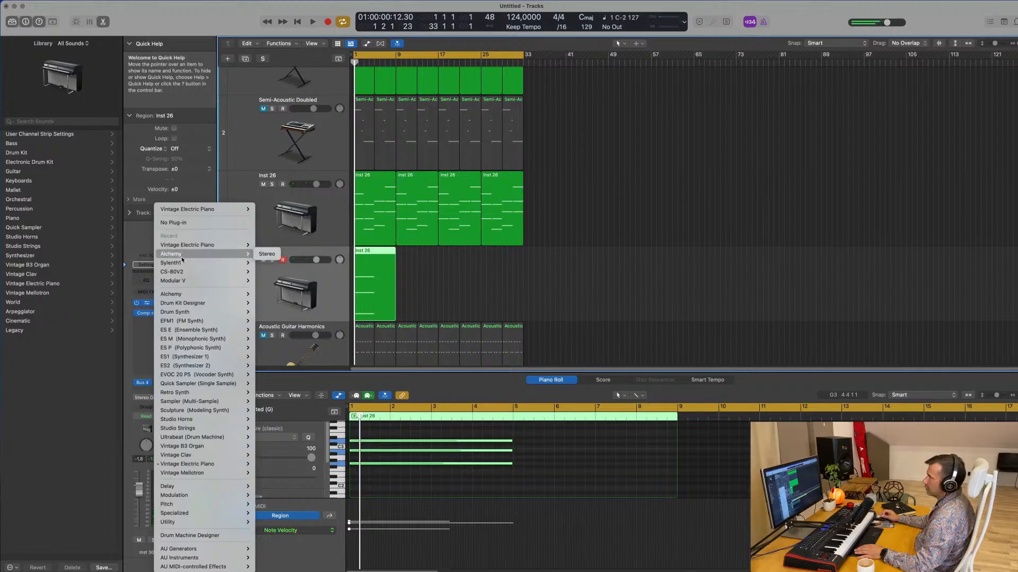
left_click(274, 254)
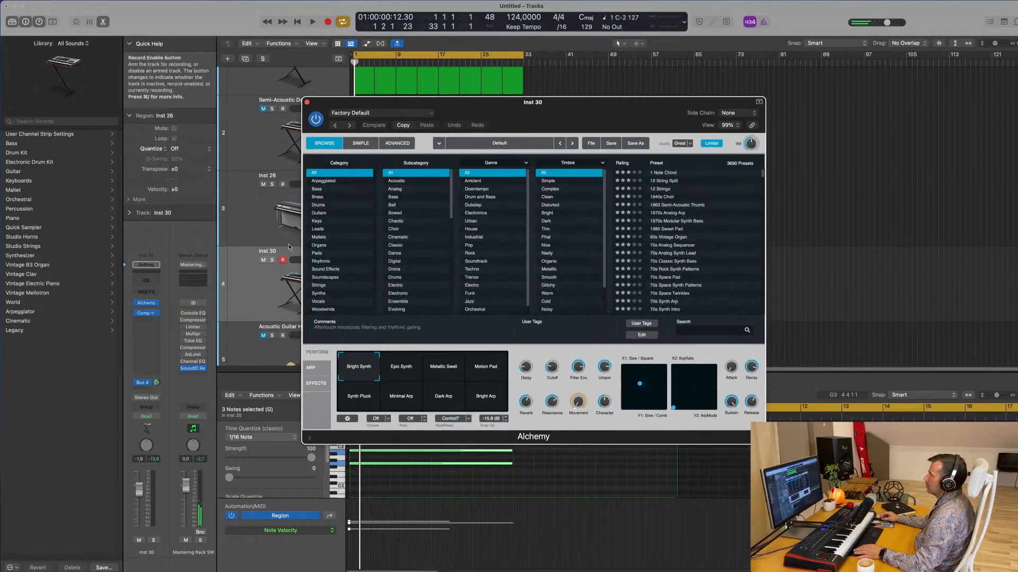
left_click(316, 254)
scroll(677, 245, "down", 15)
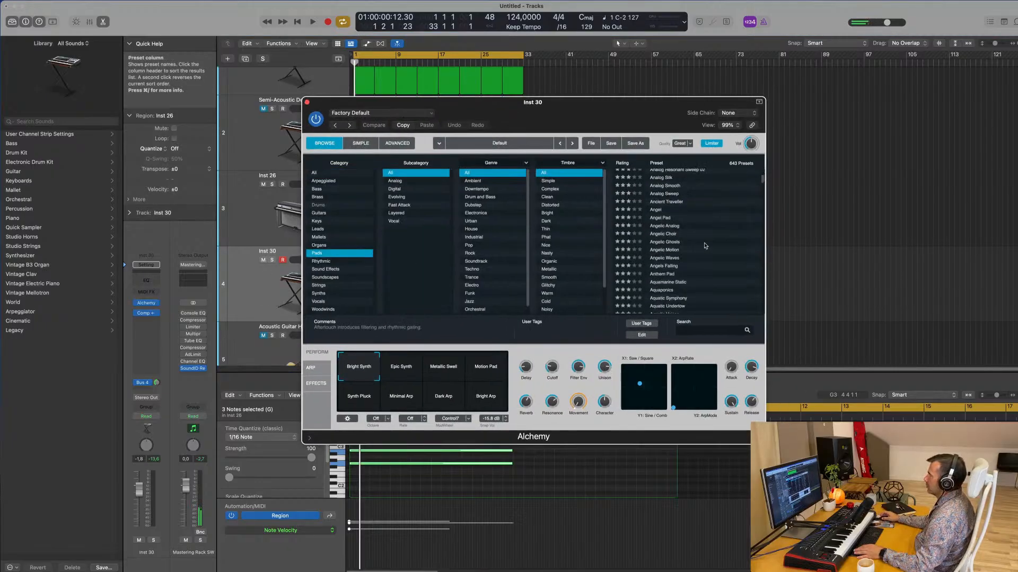
scroll(676, 243, "down", 10)
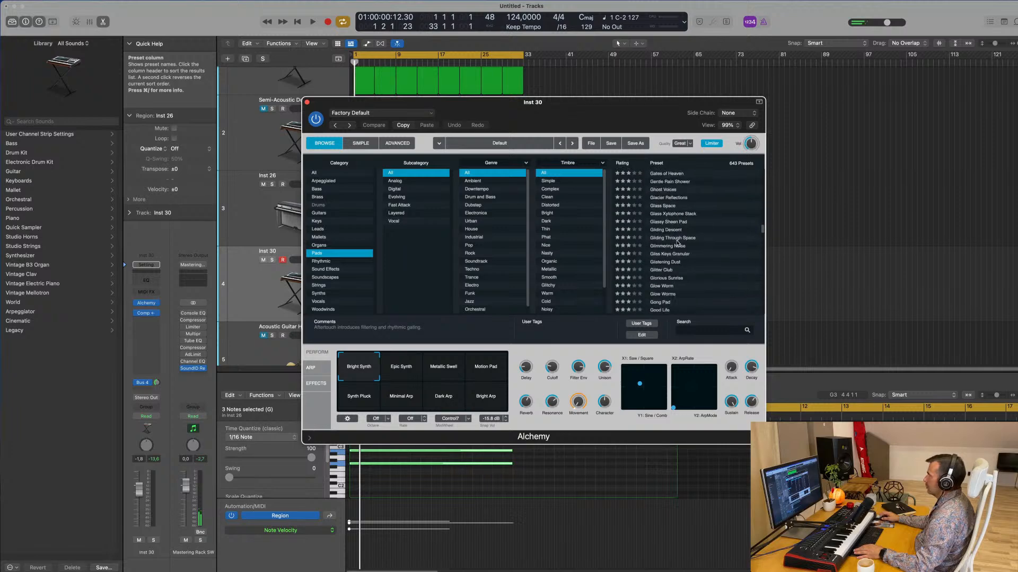
left_click(726, 246)
left_click_drag(622, 102, 824, 105)
- Audition the Glimmering Noise pad soloed and in the mix, and lower its volume to -9.0 dB
key("space")
key("space")
key("space")
left_click(416, 481)
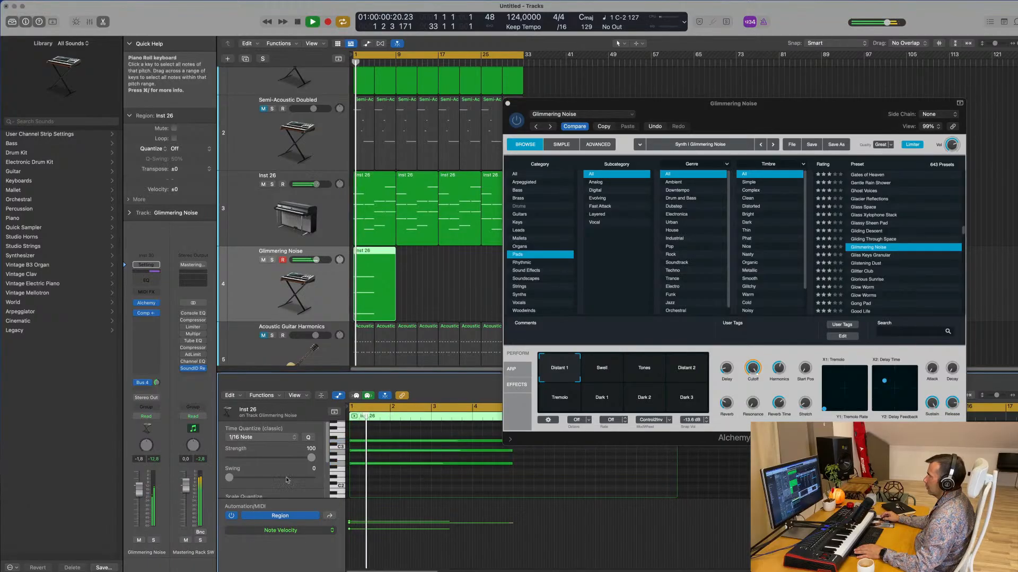
left_click(154, 540)
key("space")
key("space")
left_click_drag(139, 497, 139, 505)
key("space")
key("space")
left_click(153, 540)
left_click_drag(139, 505, 139, 503)
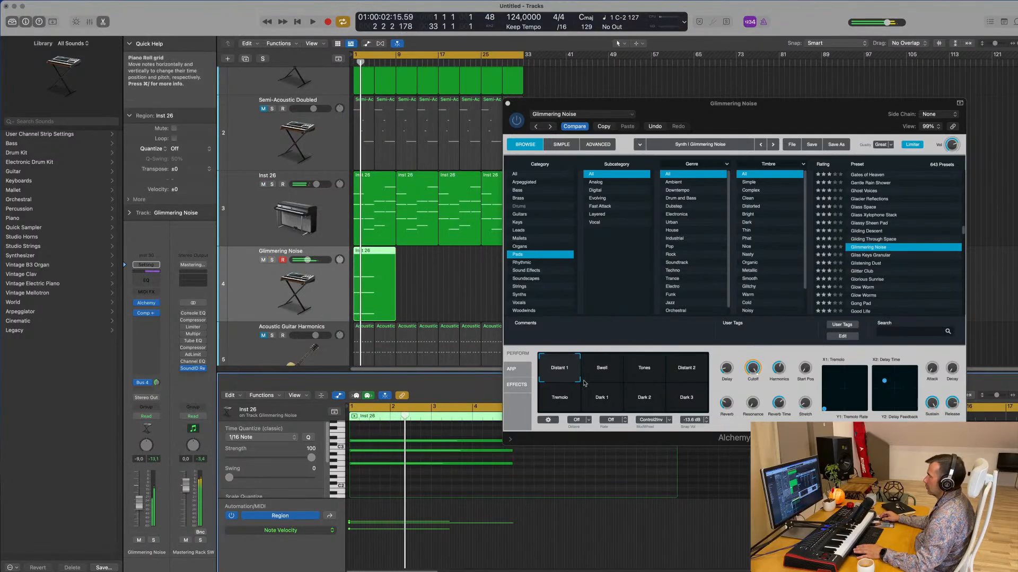
- Try other Alchemy performance snapshots such as Swell, and select Tremolo for the pad
left_click(601, 367)
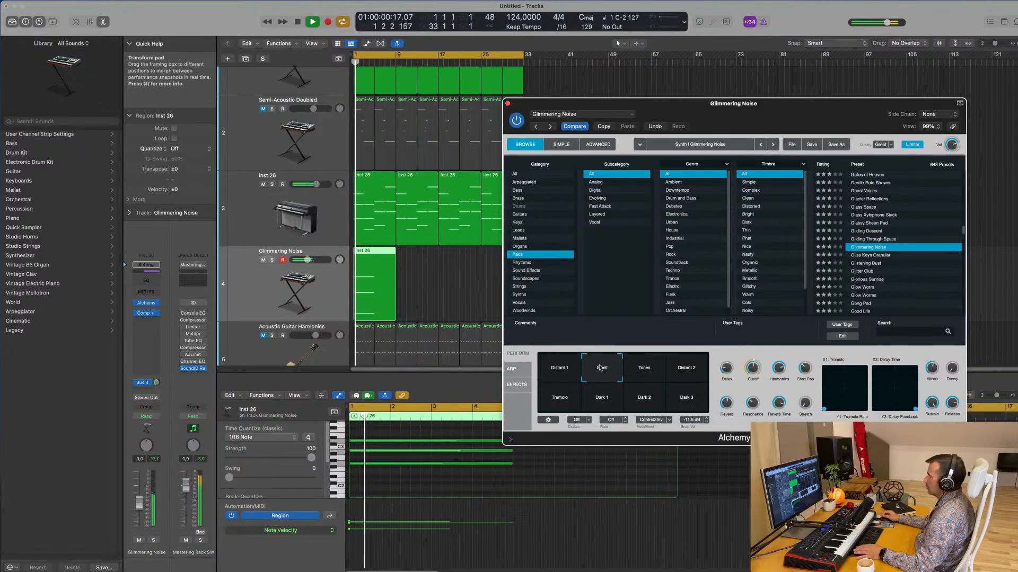
left_click_drag(763, 110, 788, 94)
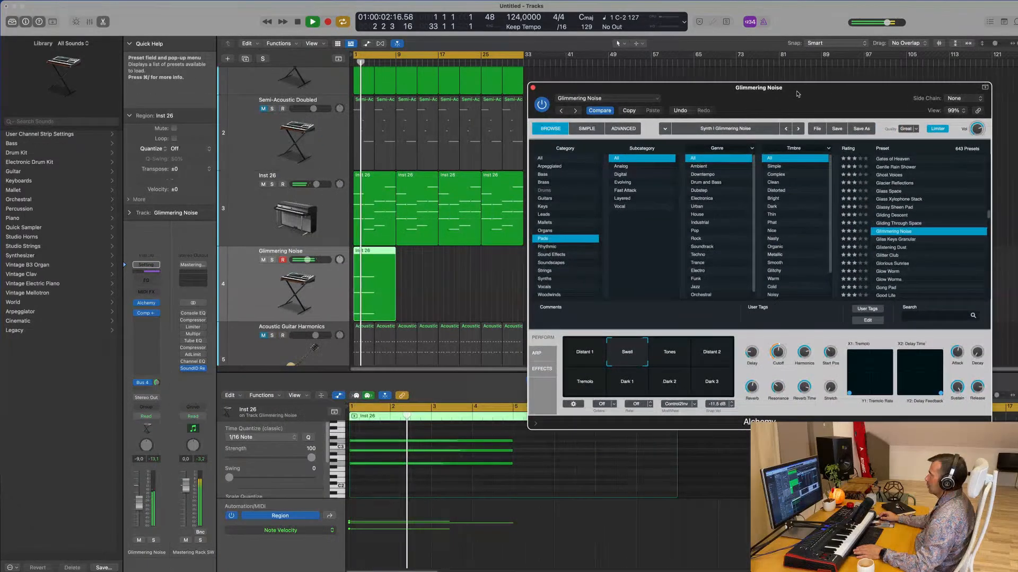
left_click(710, 362)
left_click(593, 387)
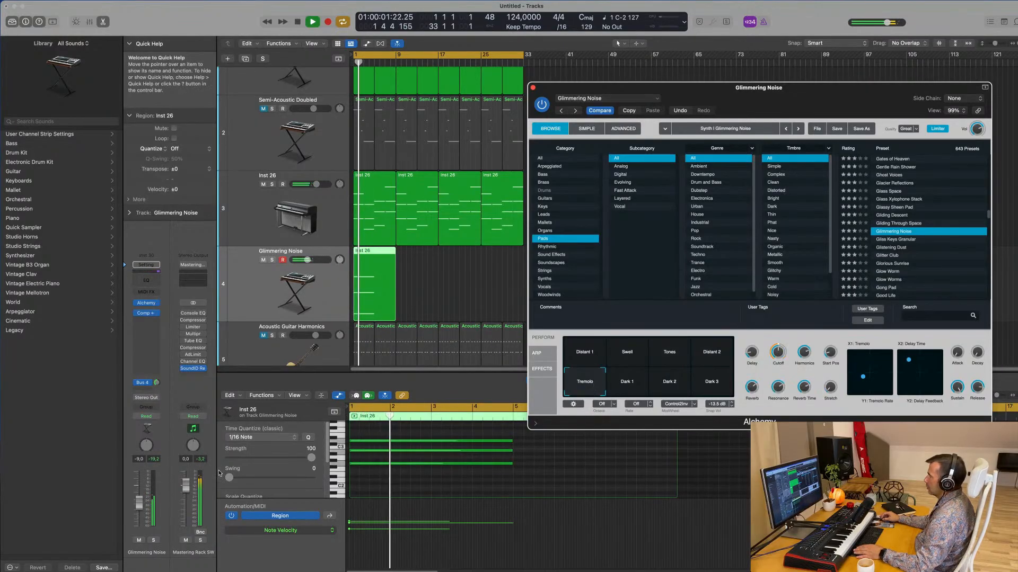
- Split the first regions of Inst 26 and Glimmering Noise at bar 5, and delete the pad's empty second half
left_click(378, 364)
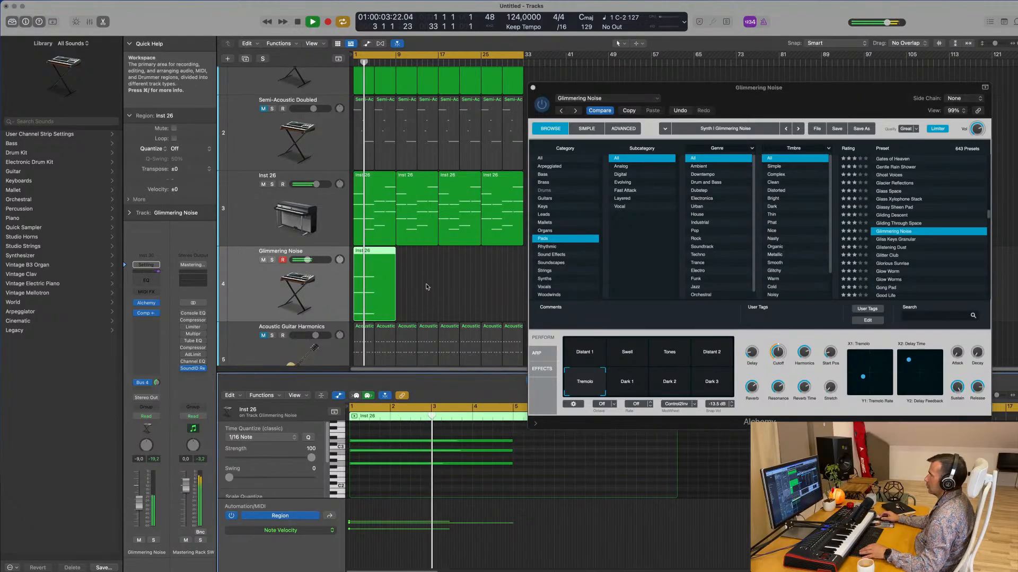
left_click_drag(661, 89, 883, 84)
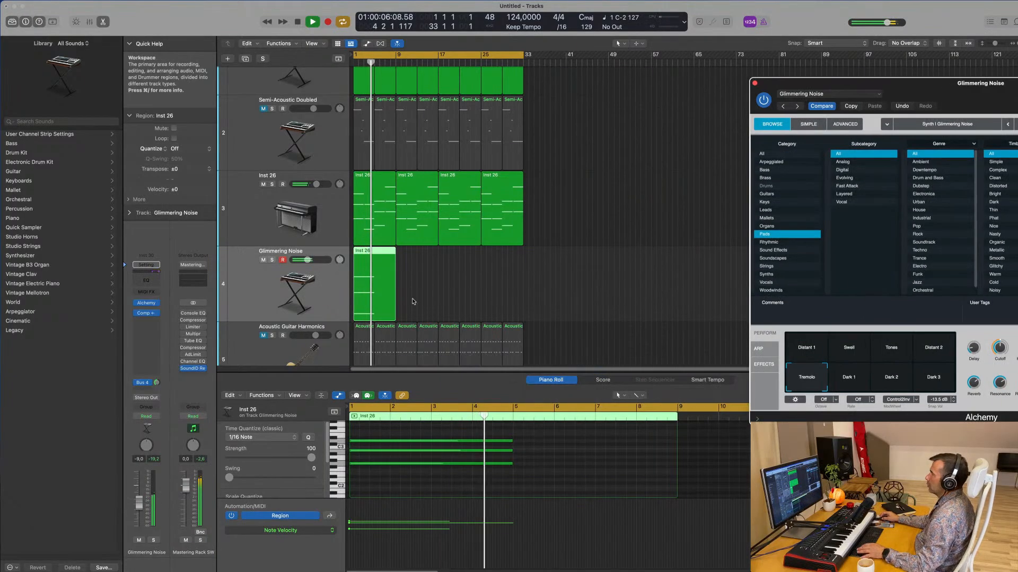
left_click(376, 217)
left_click(375, 253)
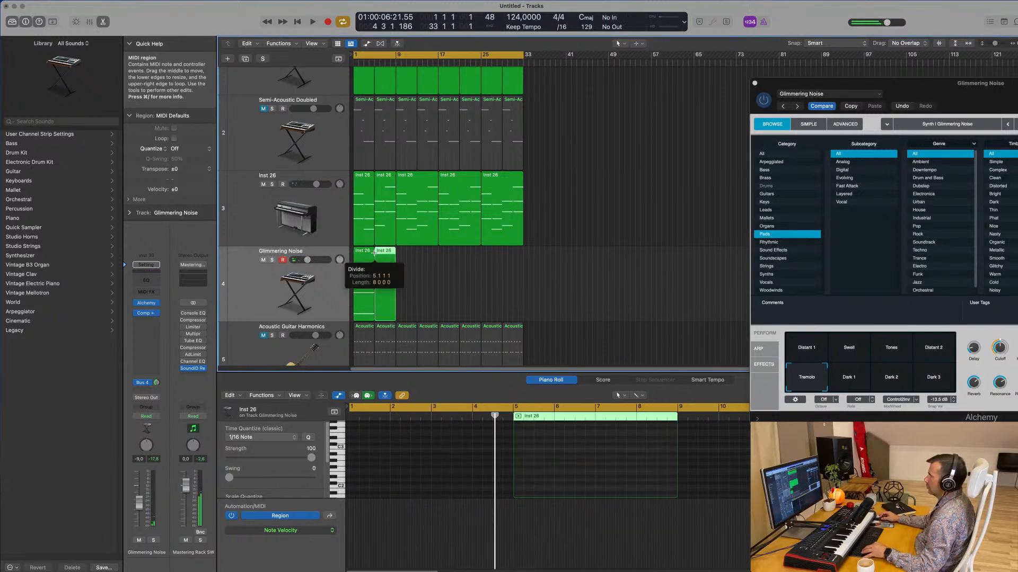
key("Delete")
- Copy the Inst 26 region at bar 5 onto the Glimmering Noise track and delete its notes after bar 7
left_click(384, 219)
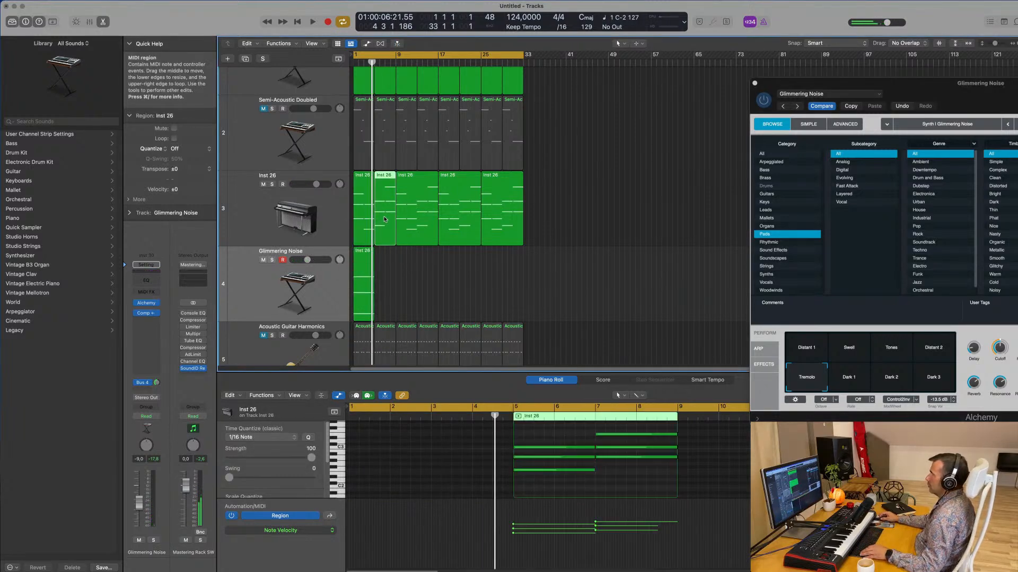
left_click_drag(385, 253, 385, 253)
left_click_drag(631, 468, 571, 481)
key("Delete")
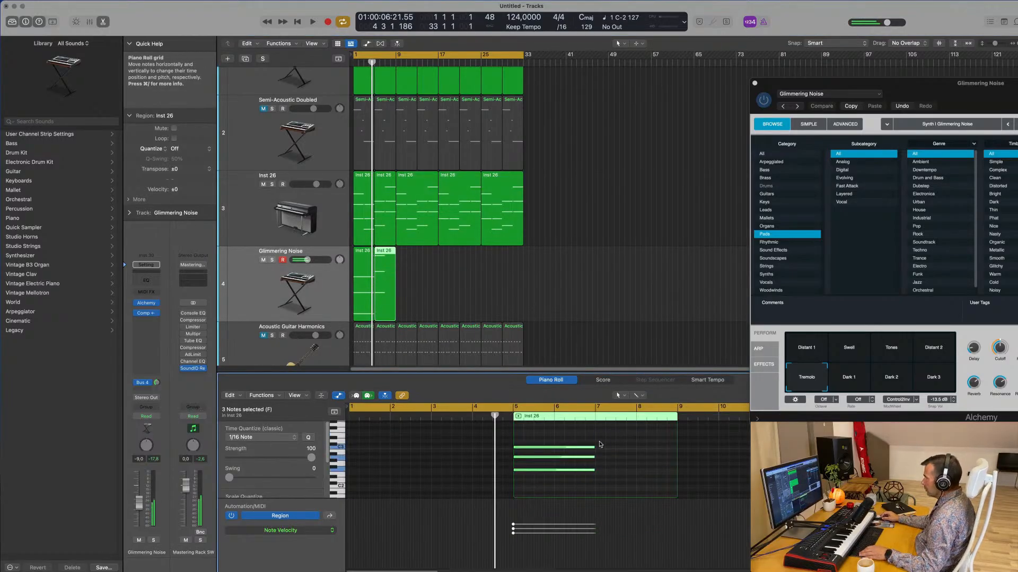
- Lengthen the three notes of the second pad chord to bar 9 and play the section back
left_click_drag(593, 448, 674, 454)
key("space")
left_click_drag(982, 85, 658, 106)
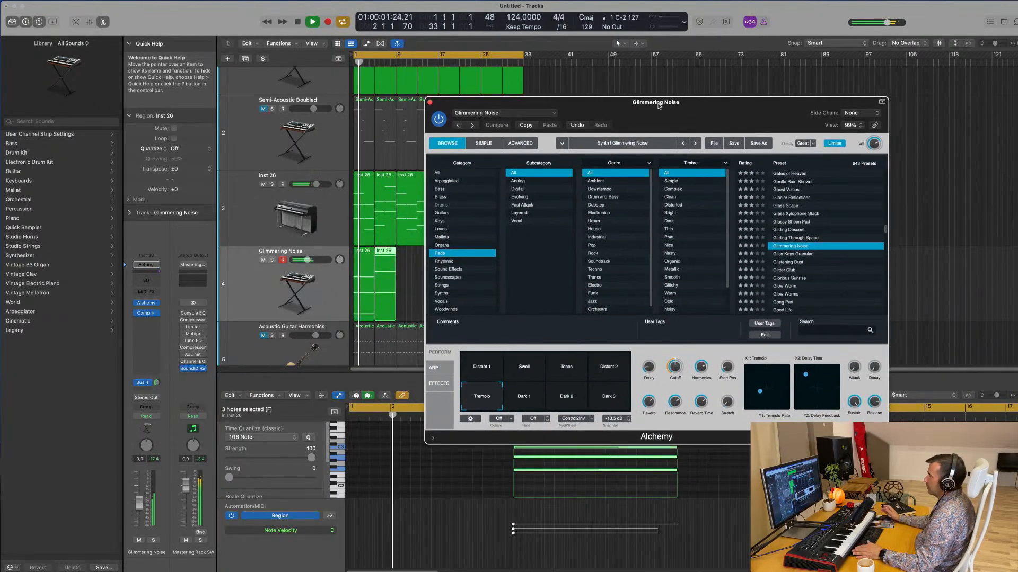
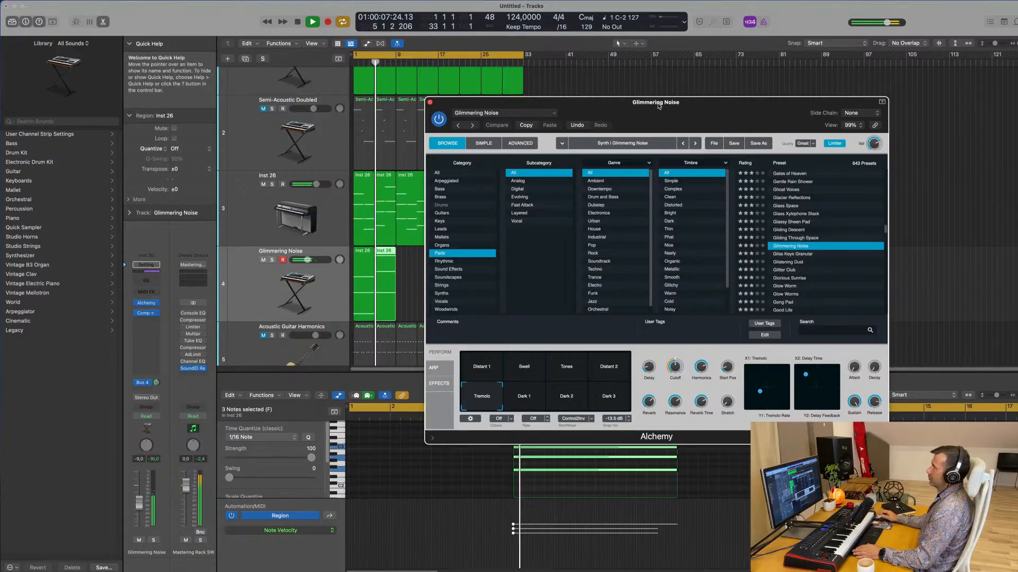
- Repeat the two Glimmering Noise regions up to bar 33 and close the Alchemy window
left_click_drag(648, 113, 871, 98)
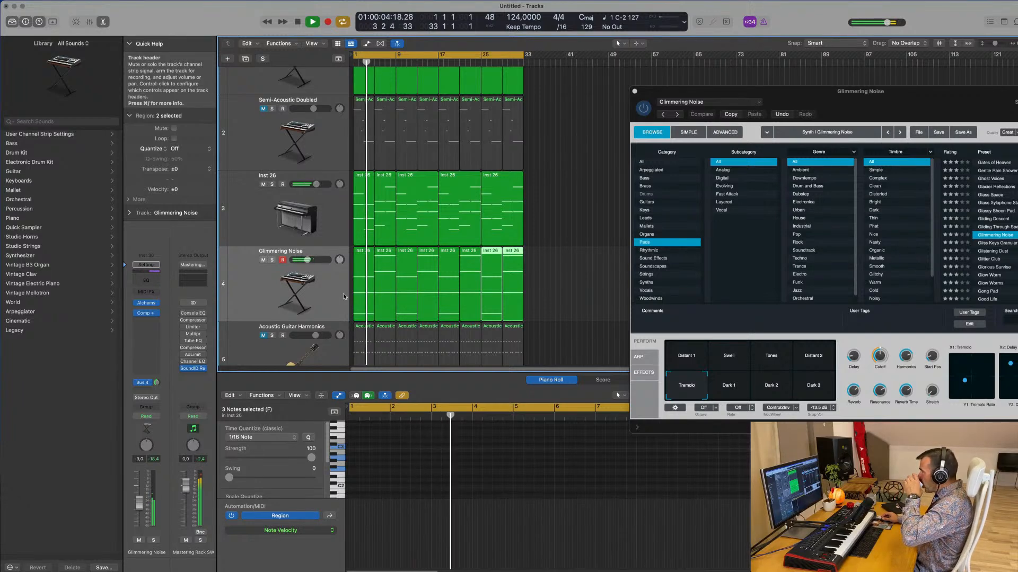
left_click_drag(797, 100, 587, 95)
key("super+w")
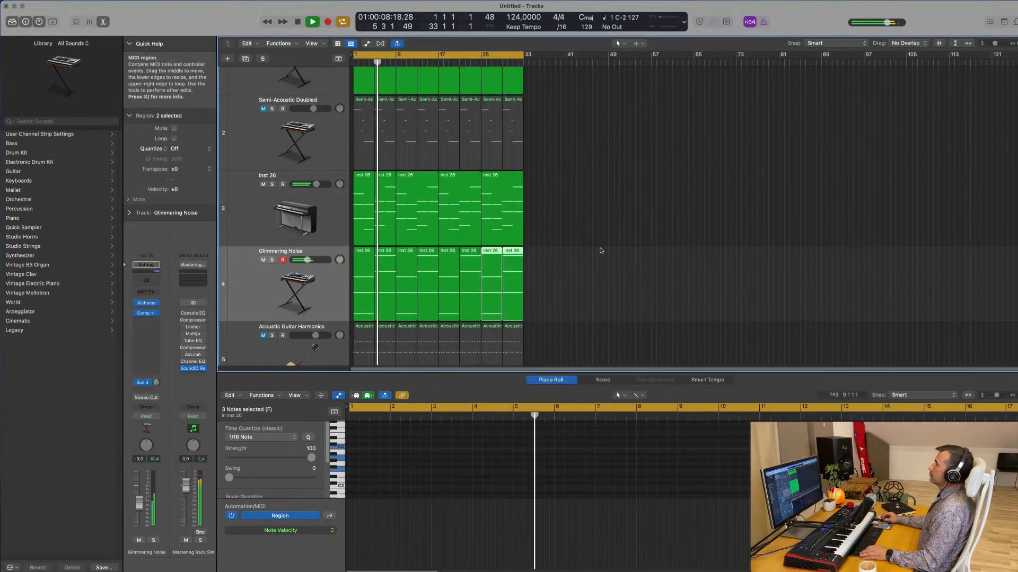
- Duplicate the Glimmering Noise track and copy its first two regions to bar 1 of the new track
scroll(606, 250, "down", 3)
left_click(246, 227)
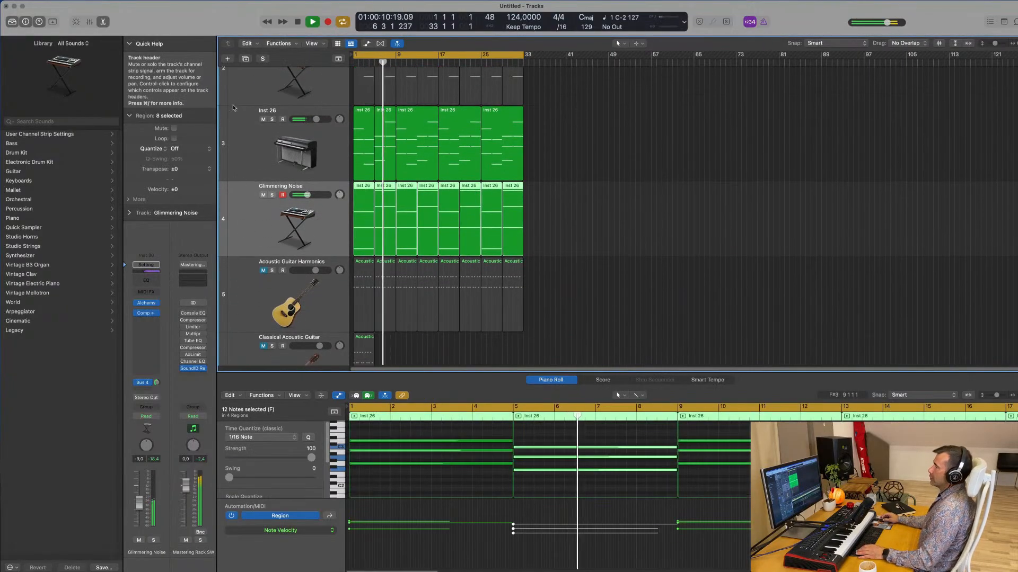
key("super+d")
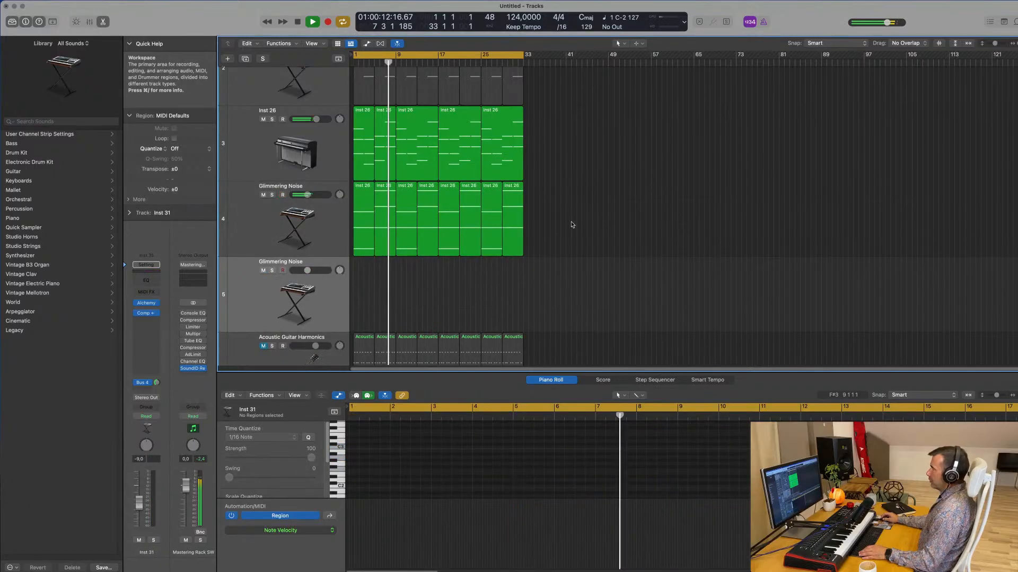
left_click_drag(360, 273, 386, 248)
left_click_drag(358, 216, 358, 290)
key("space")
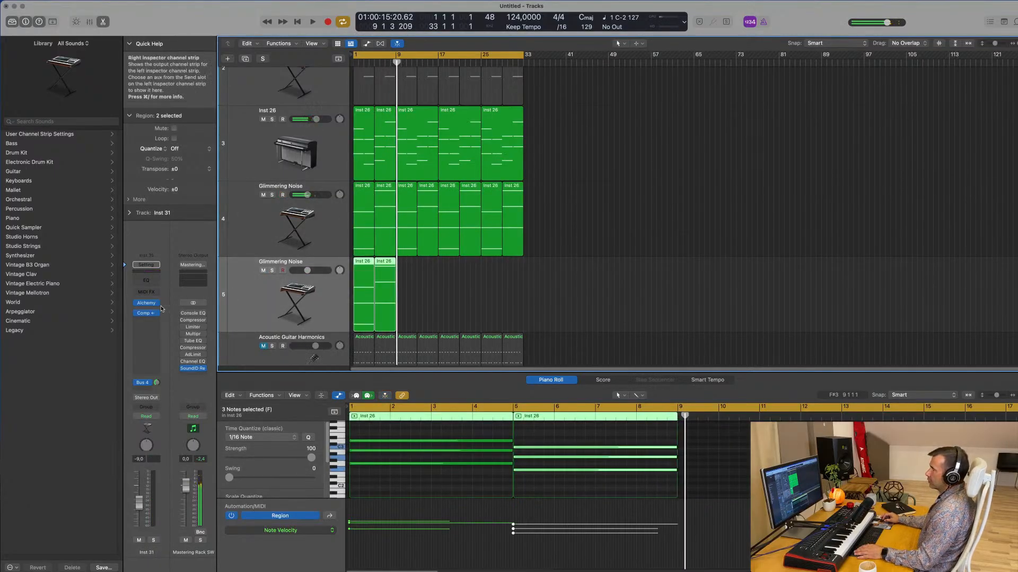
- Replace Alchemy with Retro Synth on the duplicated track and move the synth window clear of the regions
left_click(153, 305)
mouse_move(155, 306)
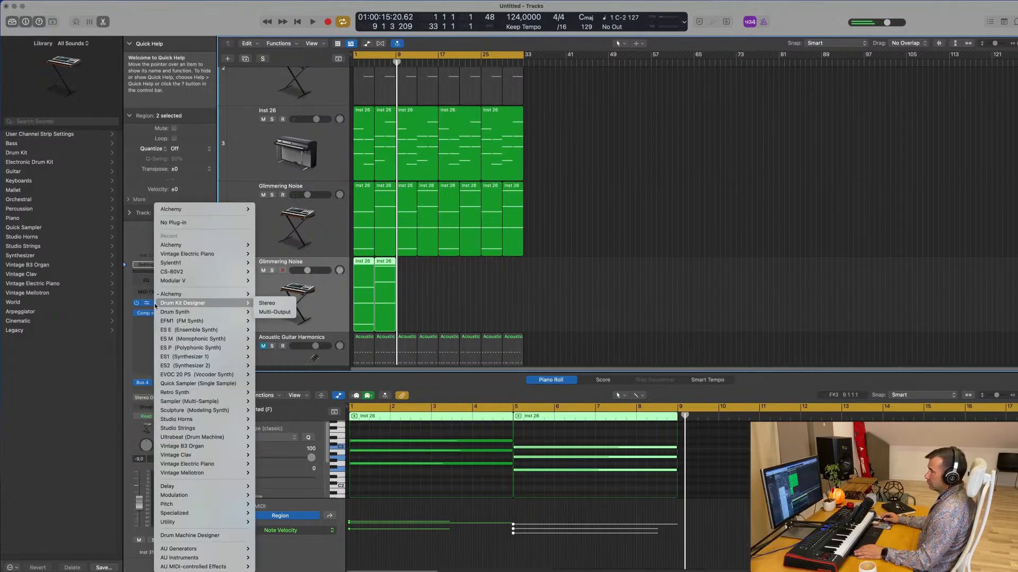
mouse_move(176, 395)
left_click(267, 393)
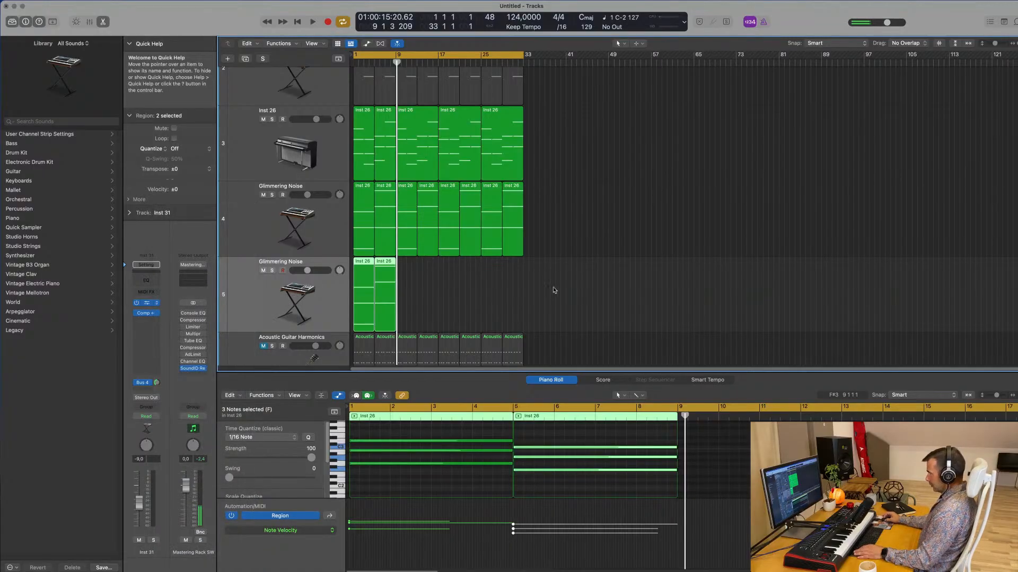
left_click_drag(604, 112, 819, 76)
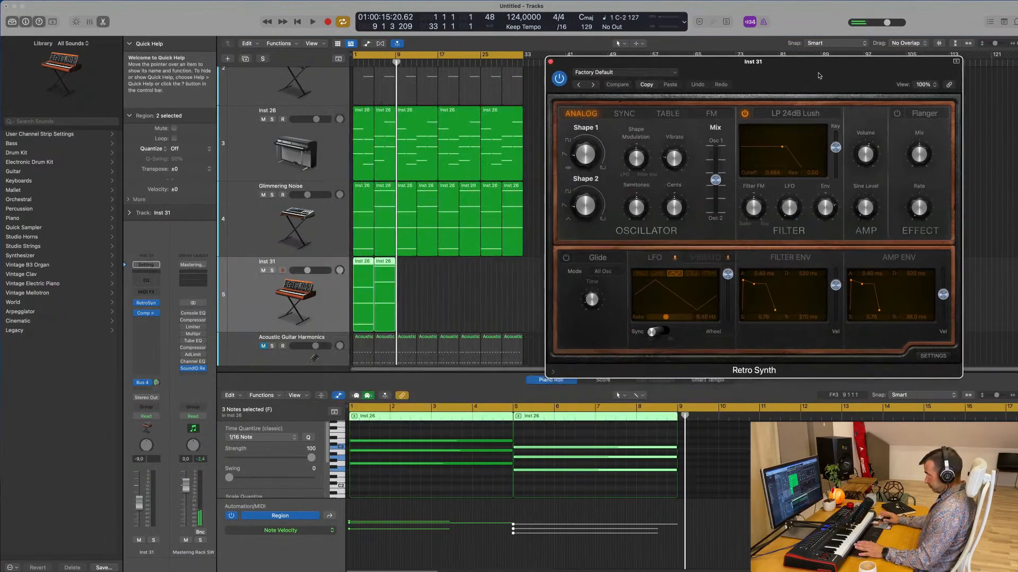
- Insert an Arpeggiator MIDI effect on the Retro Synth track and move its window clear of the regions
left_click(157, 295)
left_click(159, 296)
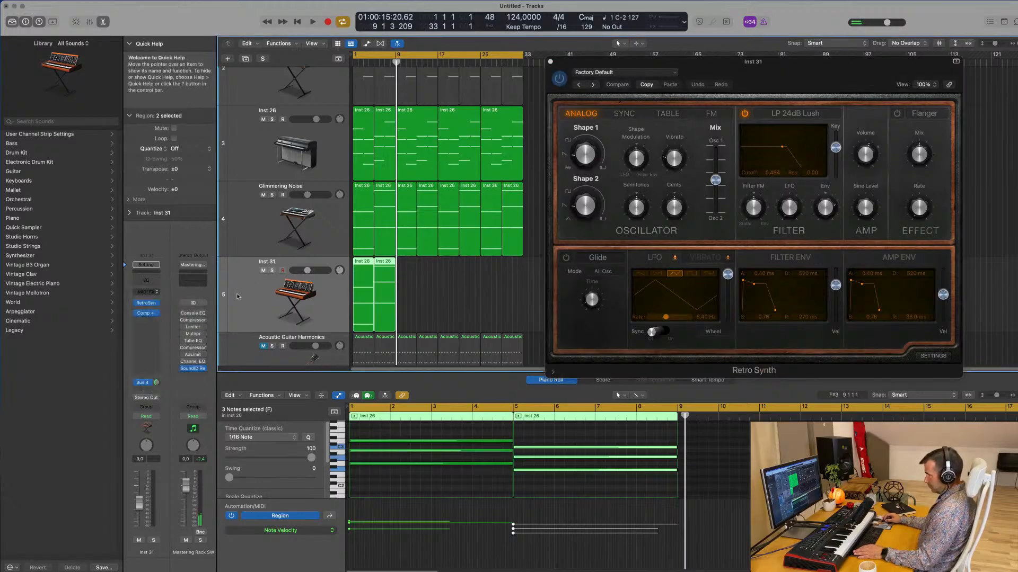
left_click_drag(520, 109, 754, 178)
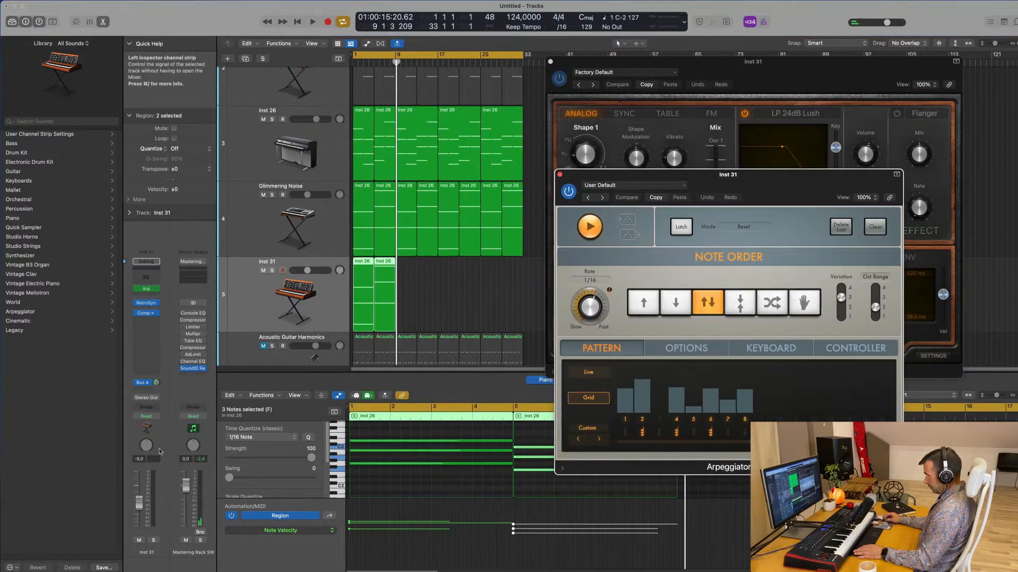
- Lower the Retro Synth track's volume to -14.6 dB and play the arpeggio back from the start
left_click(141, 507)
left_click_drag(139, 515, 140, 515)
key("space")
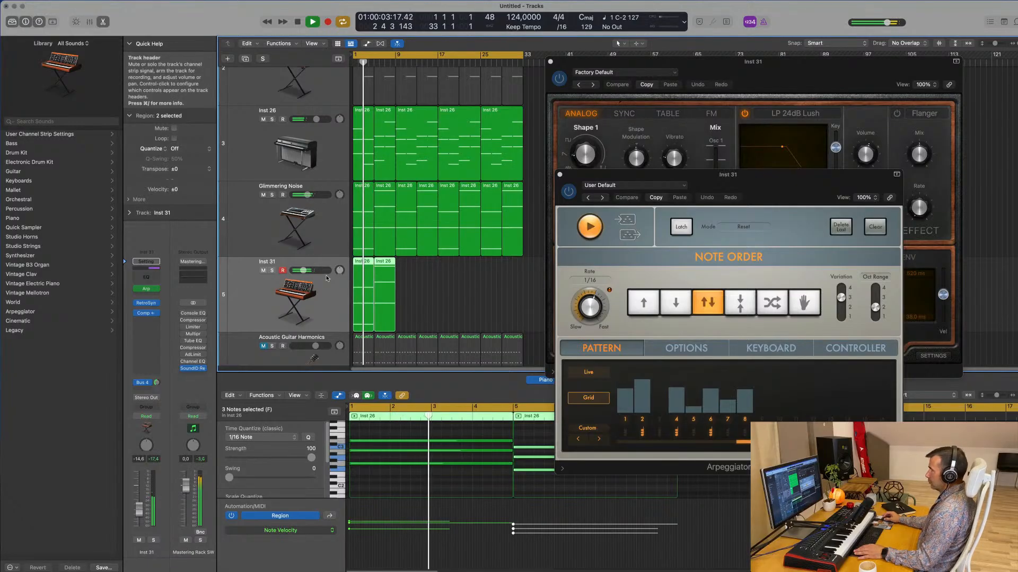
key("Return")
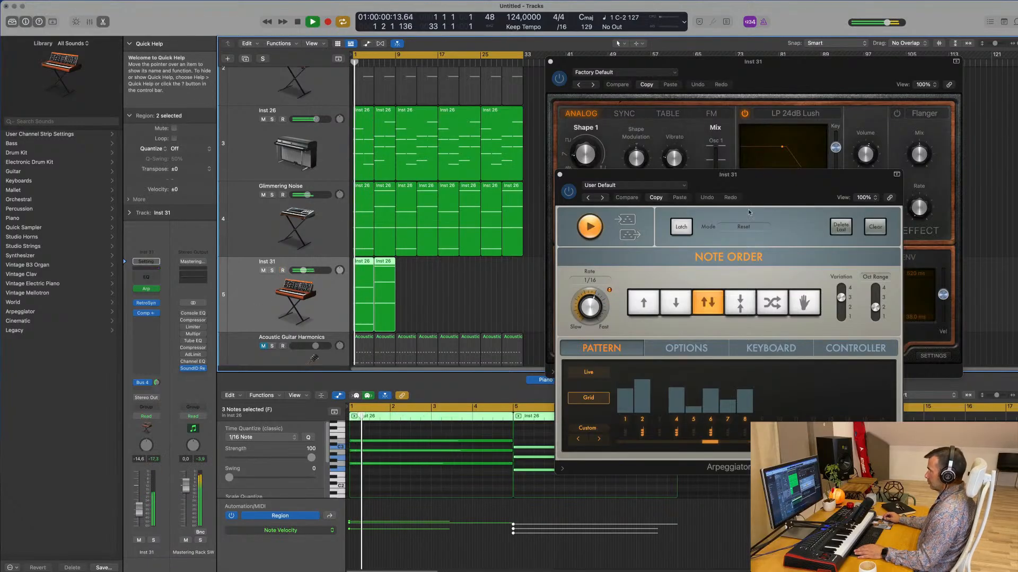
- Solo the Inst 31 track to hear the arpeggio alone, and play it from the start again with all tracks unsoloed
left_click_drag(789, 179, 853, 155)
left_click(272, 270)
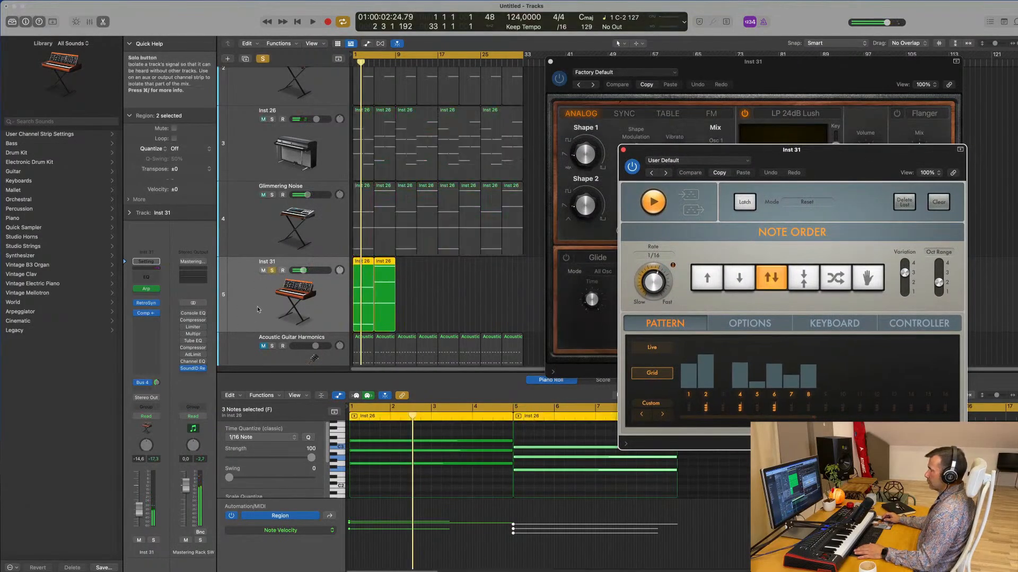
key("space")
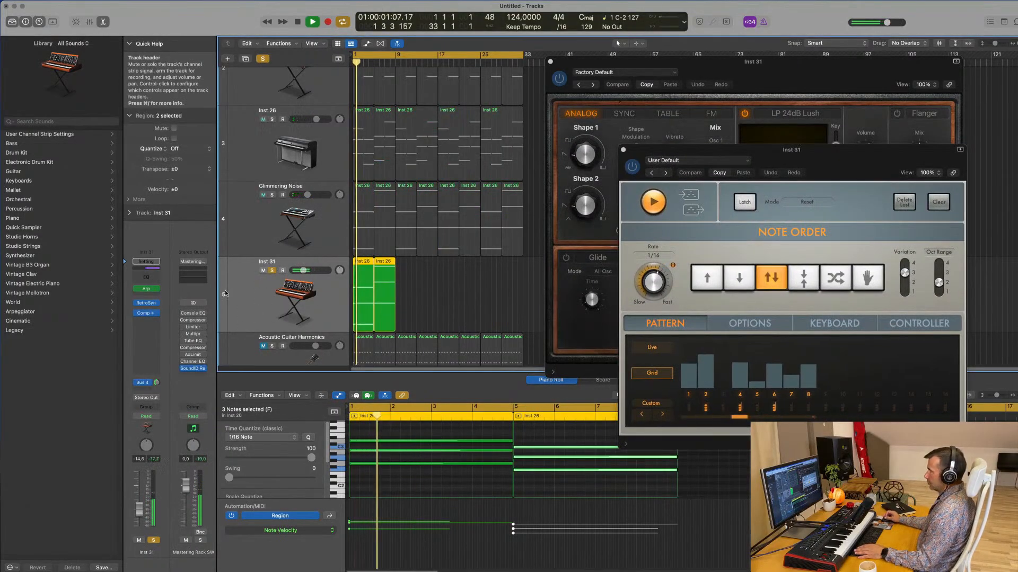
left_click_drag(822, 149, 800, 210)
key("space")
left_click(272, 271)
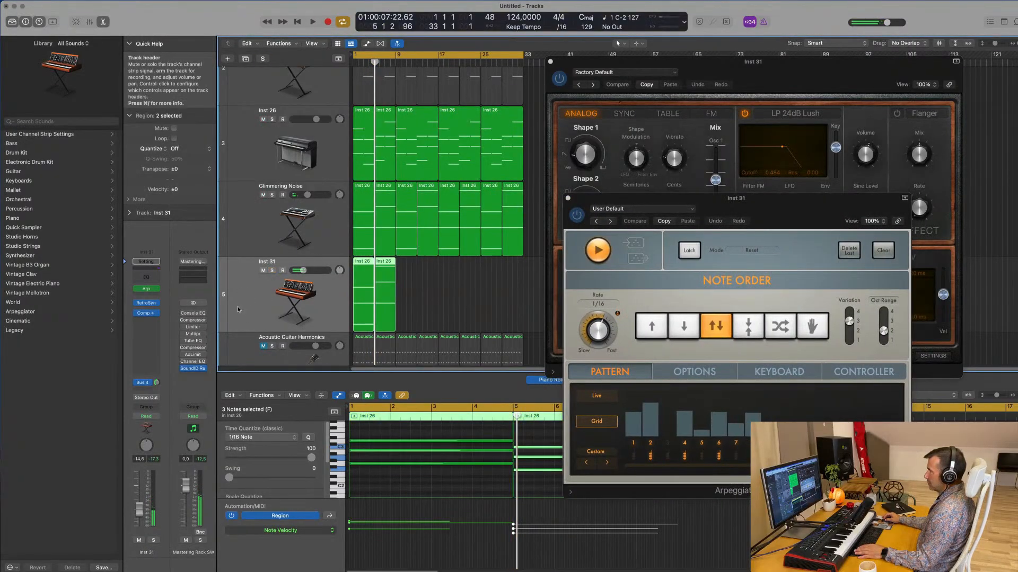
key("Return")
key("space")
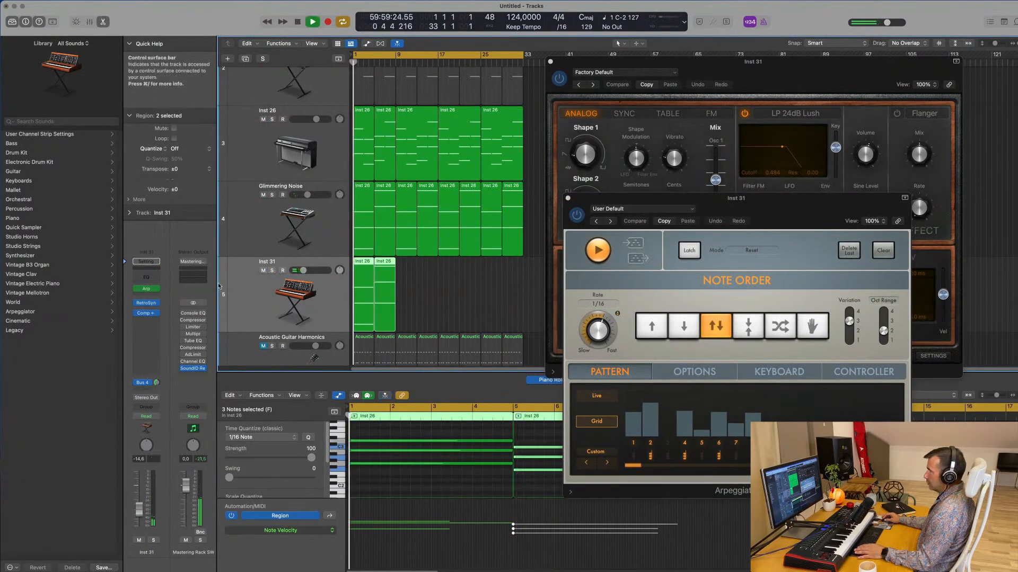
- Check the Inst 31 region and track parameters, and close the Arpeggiator and Retro Synth windows
left_click(128, 200)
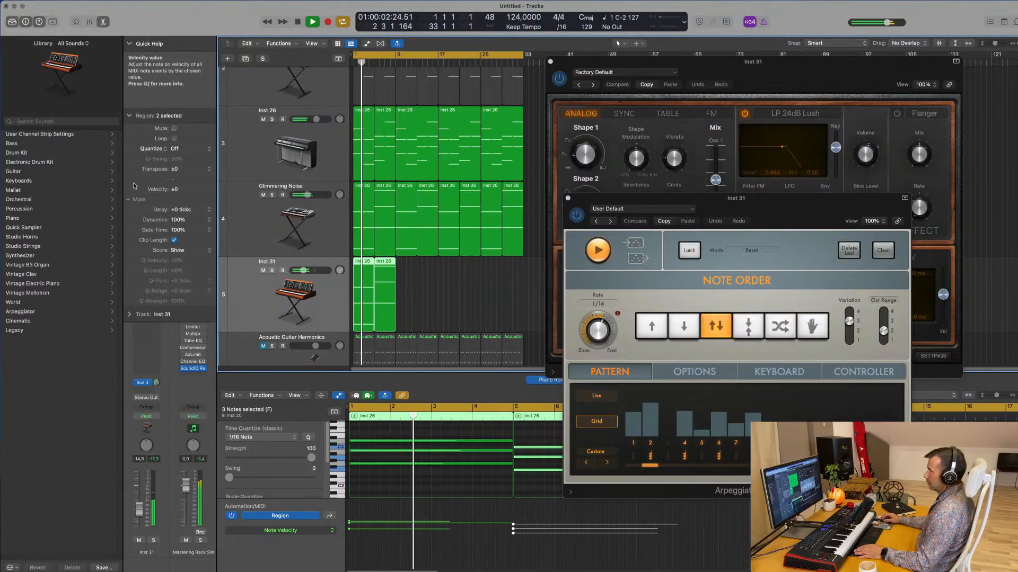
left_click(127, 200)
left_click(128, 213)
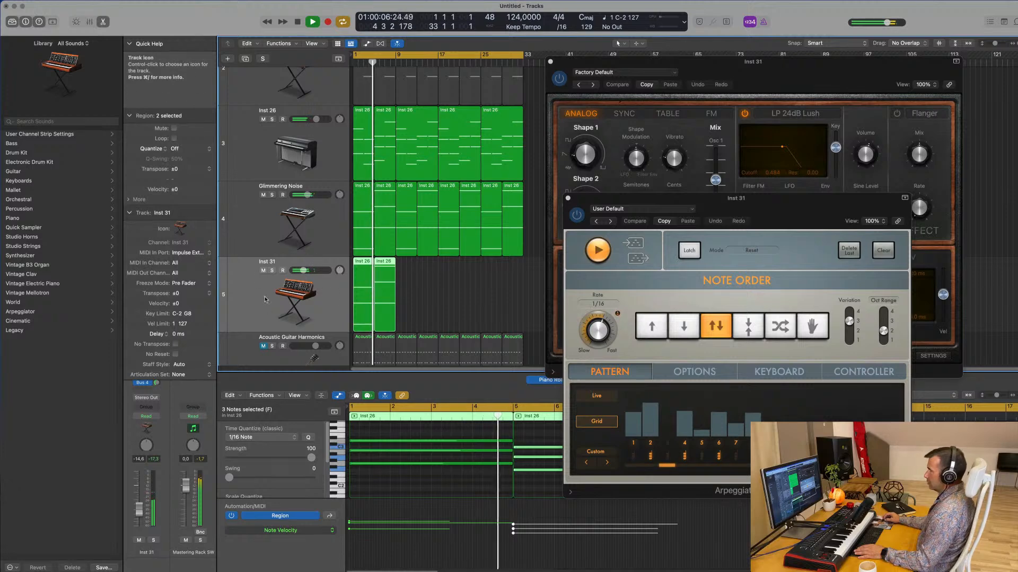
left_click(568, 198)
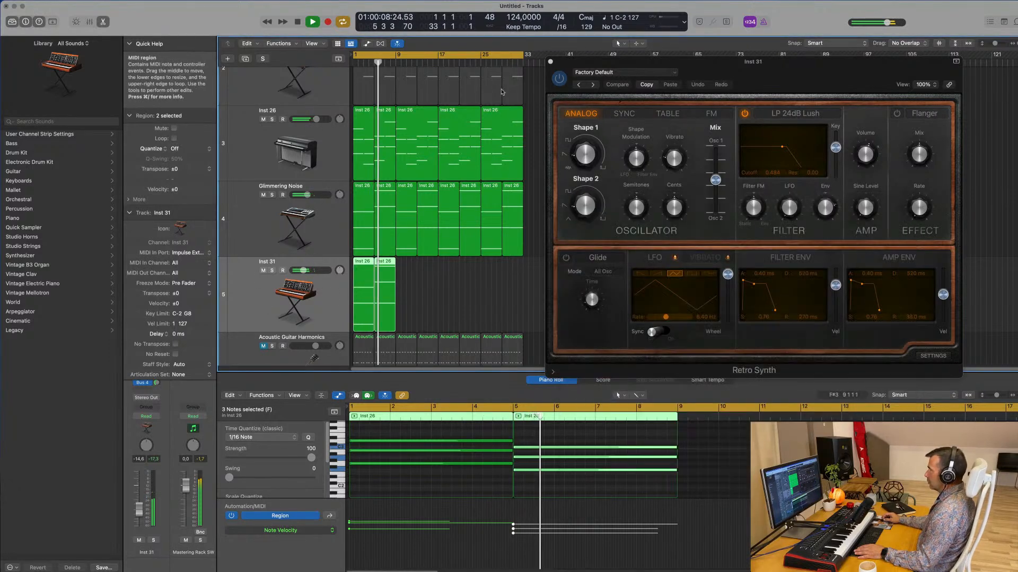
left_click(550, 62)
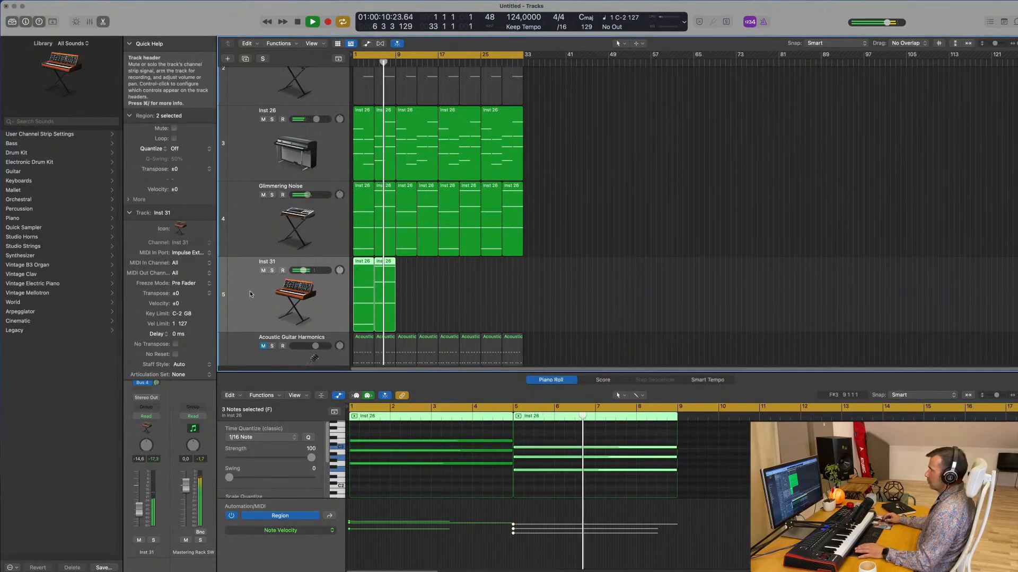
- Solo the Inst 31 track, show the channel of its Bus 4 send, and reopen its Retro Synth
left_click(273, 271)
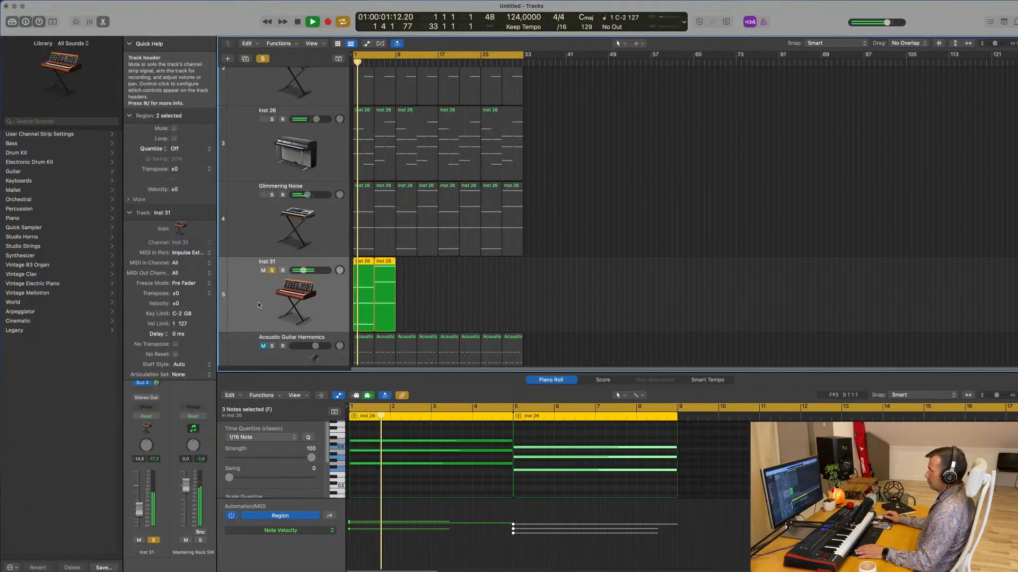
left_click(129, 213)
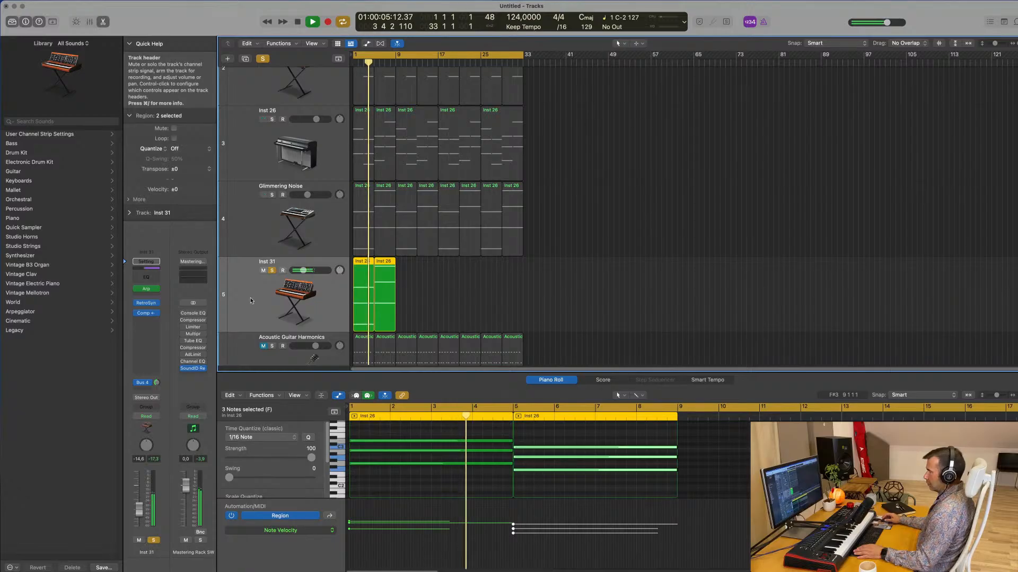
left_click(157, 383)
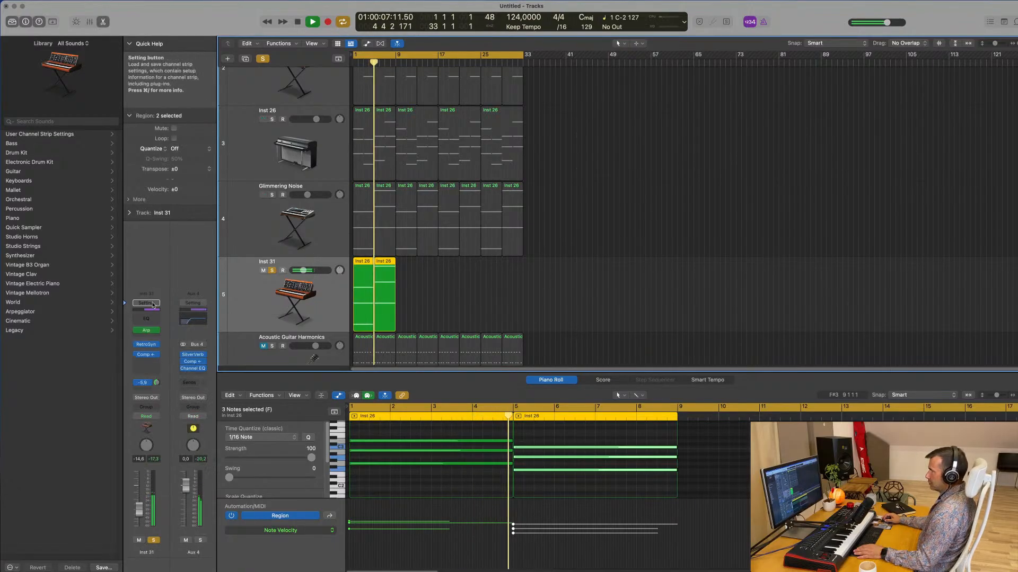
left_click(147, 346)
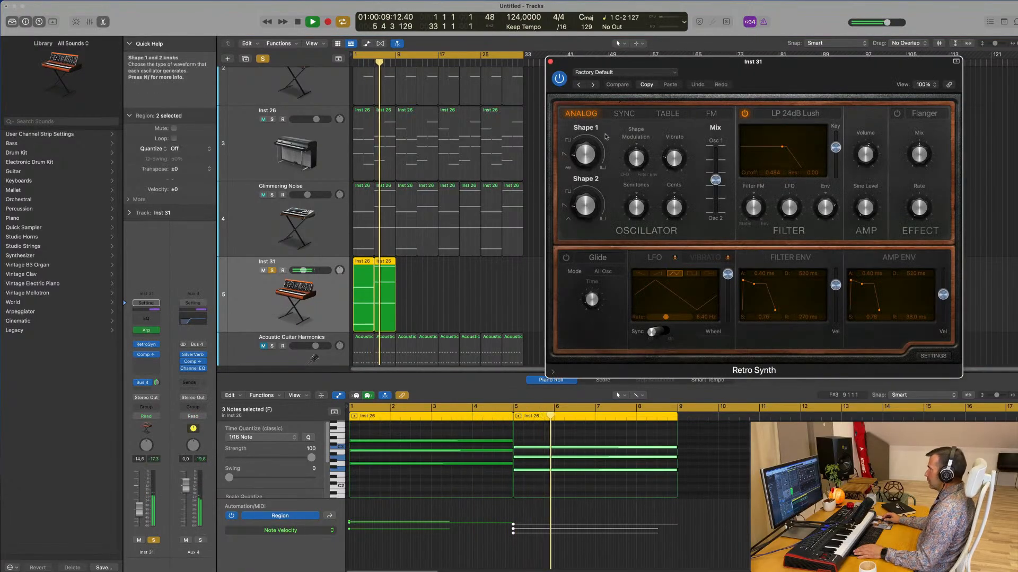
- Try transposing all notes in both Inst 31 regions up an octave and back down, and unsolo the track for playback
left_click(463, 492)
key("Return")
key("super+a")
key("shift+alt+Up")
key("shift+alt+Down")
key("Return")
left_click(272, 270)
key("space")
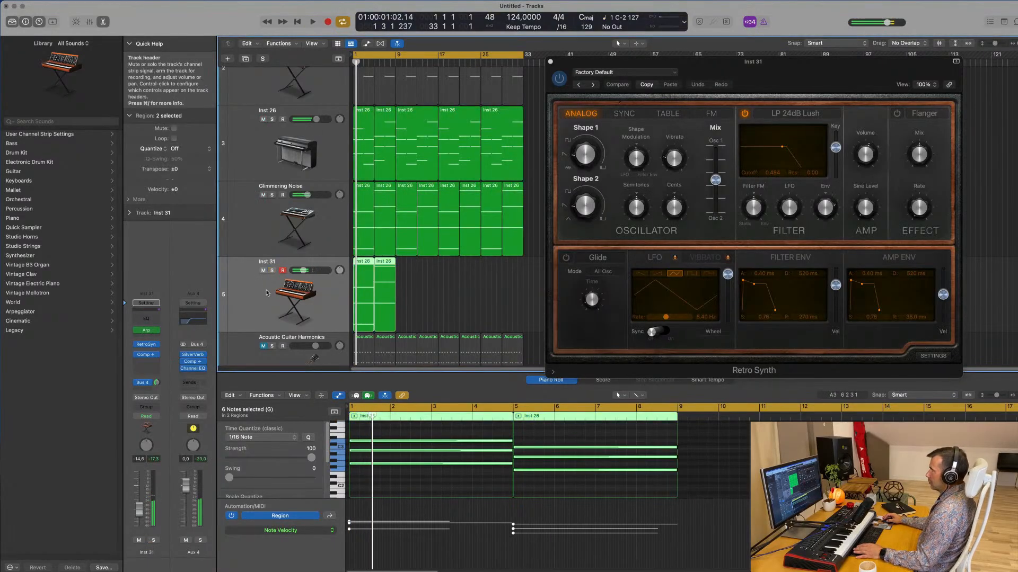
- Add a Channel EQ to the Inst 31 track with a 288 Hz, 12 dB/Oct low cut and close its window
left_click_drag(756, 66, 576, 88)
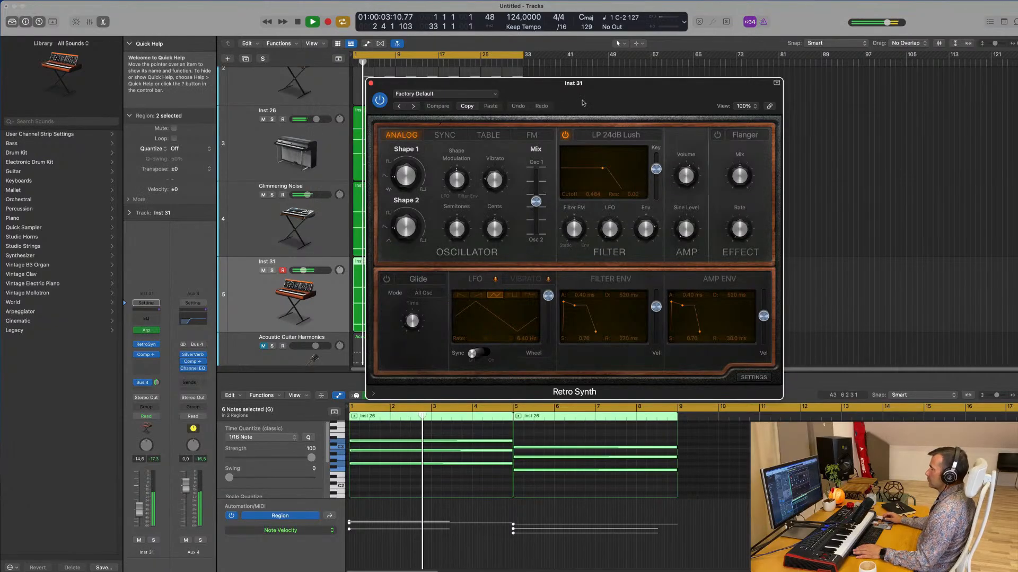
left_click(146, 318)
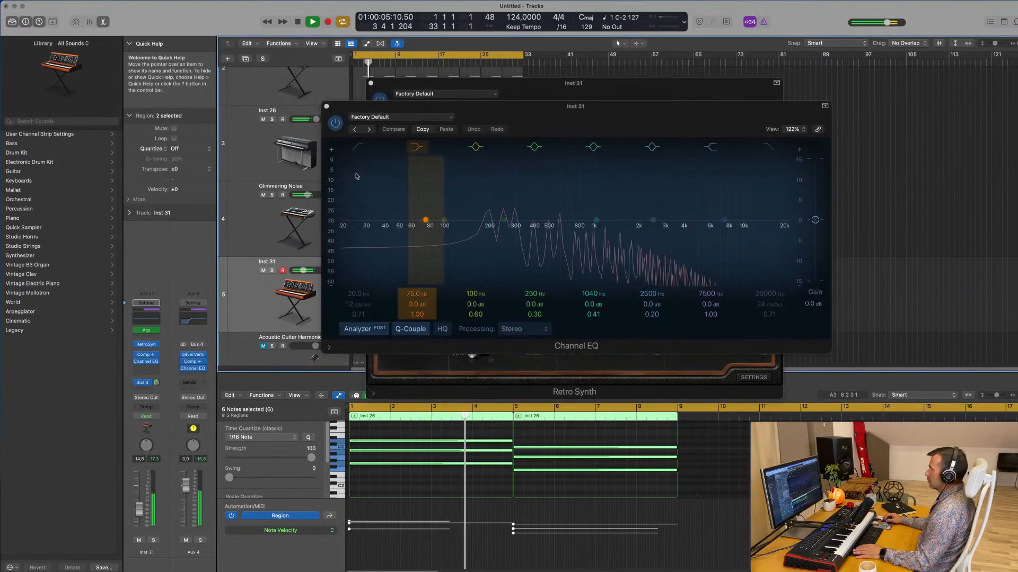
left_click_drag(350, 196, 515, 228)
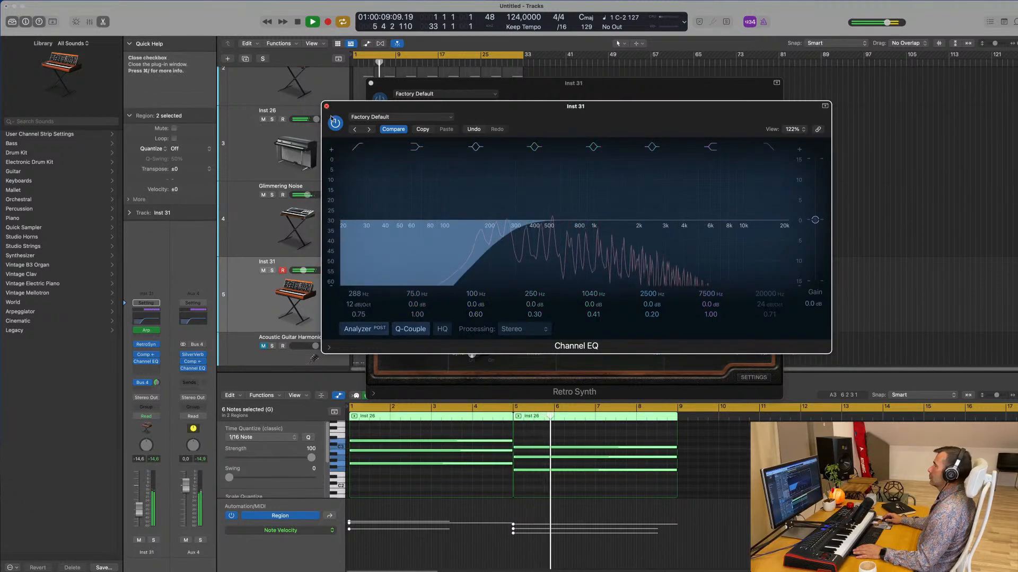
key("super+w")
left_click_drag(587, 96, 764, 84)
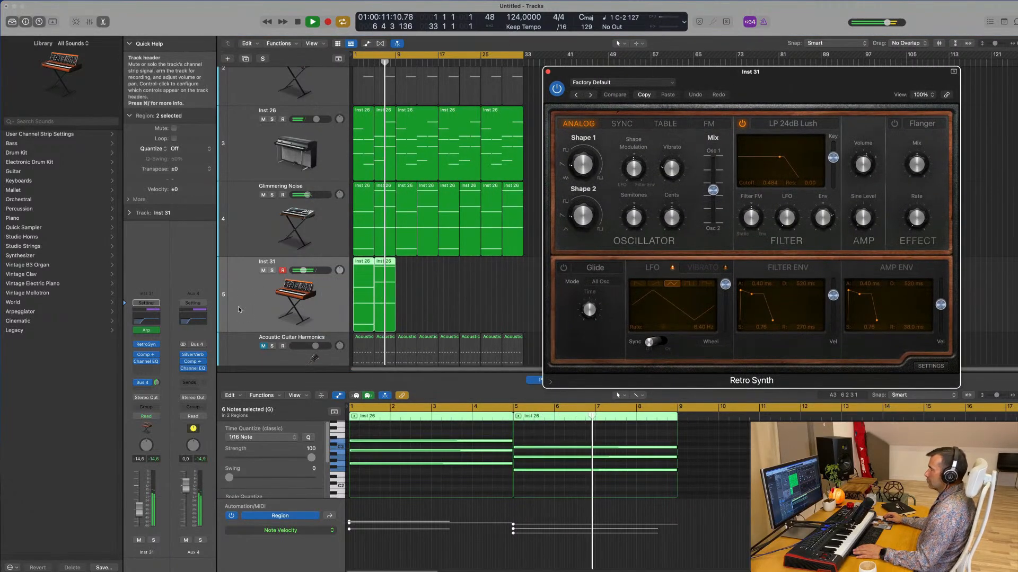
- Open the Inst 31 Arpeggiator and audition the presets Arcade Trills, Bouncing Funk and Chord Cycle 01
left_click(150, 334)
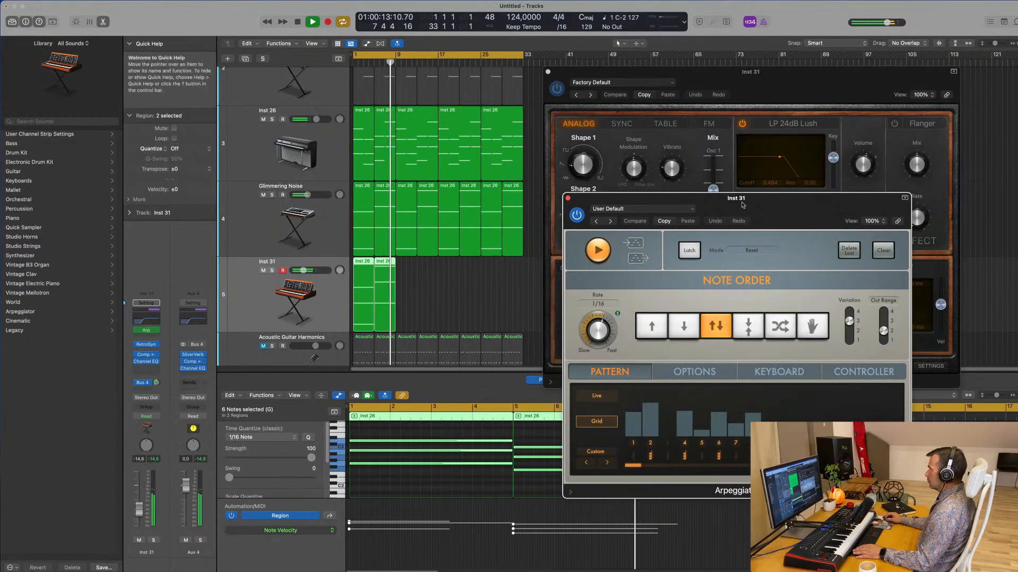
left_click_drag(662, 216, 443, 211)
left_click(393, 212)
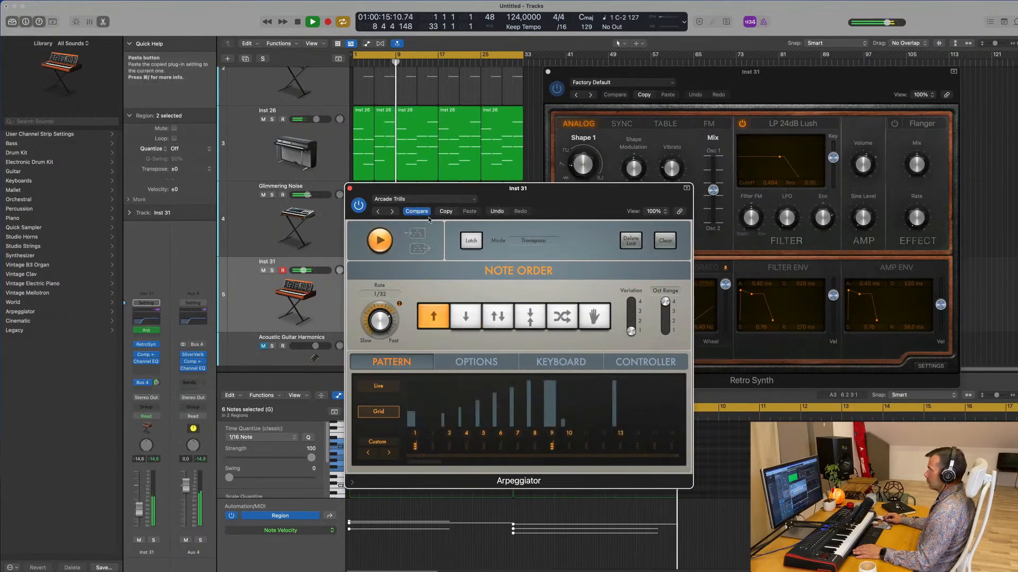
left_click(393, 212)
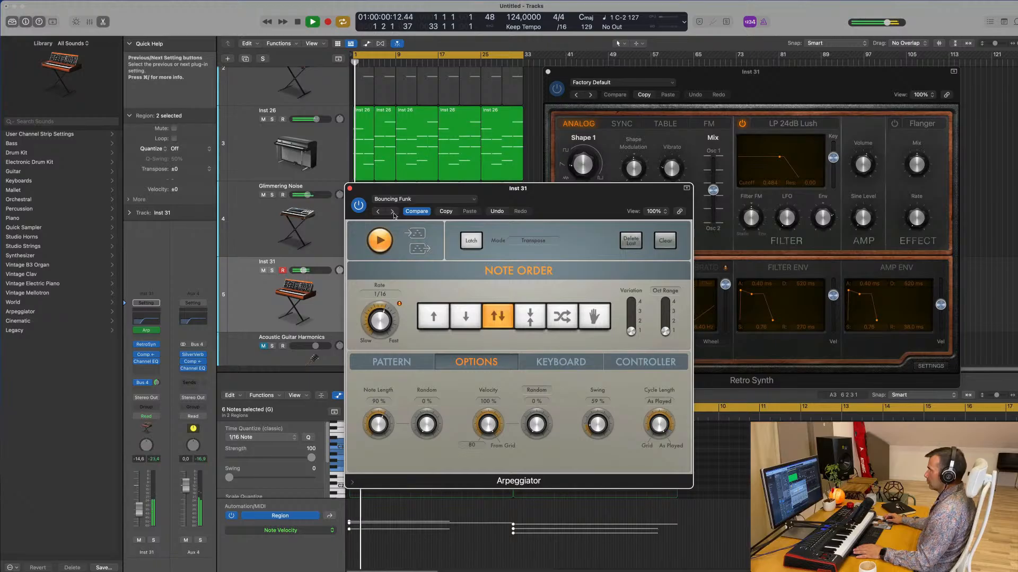
left_click(393, 211)
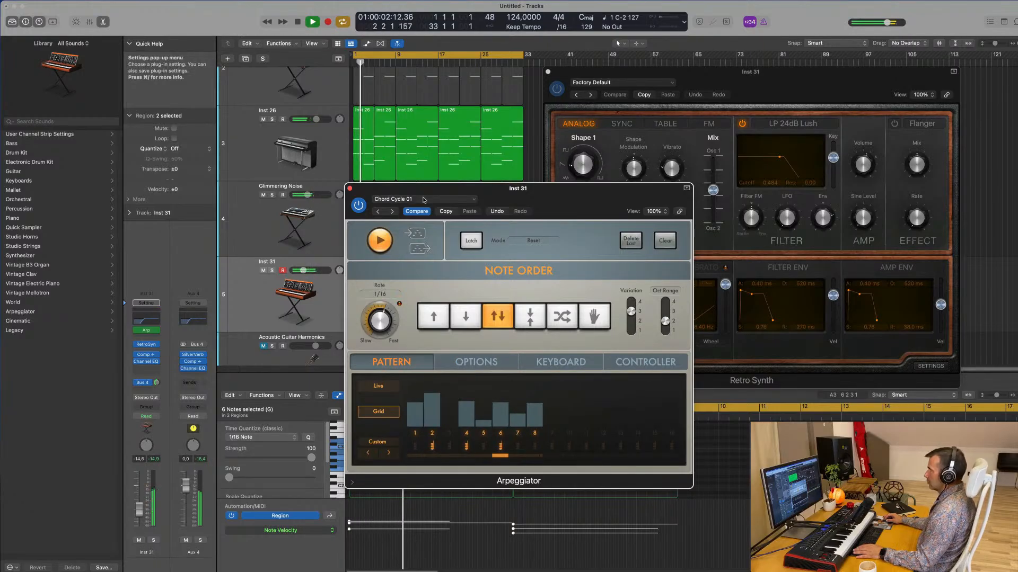
- Load the Arpeggiator preset Classic Cycle 01 and step on through Classic Cycle 02 to Classic Cycle 03
left_click(424, 199)
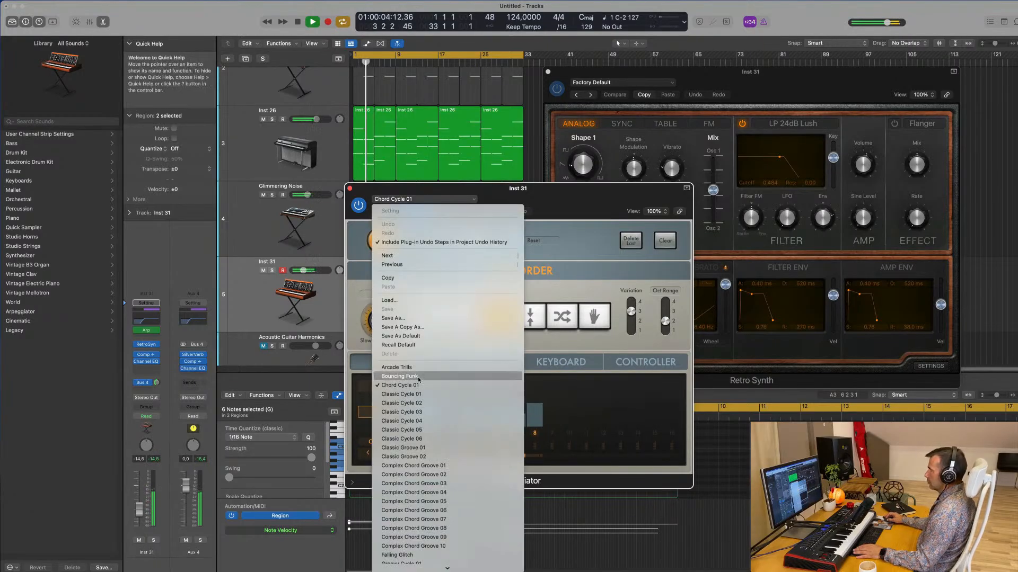
left_click(419, 394)
left_click_drag(528, 191, 516, 180)
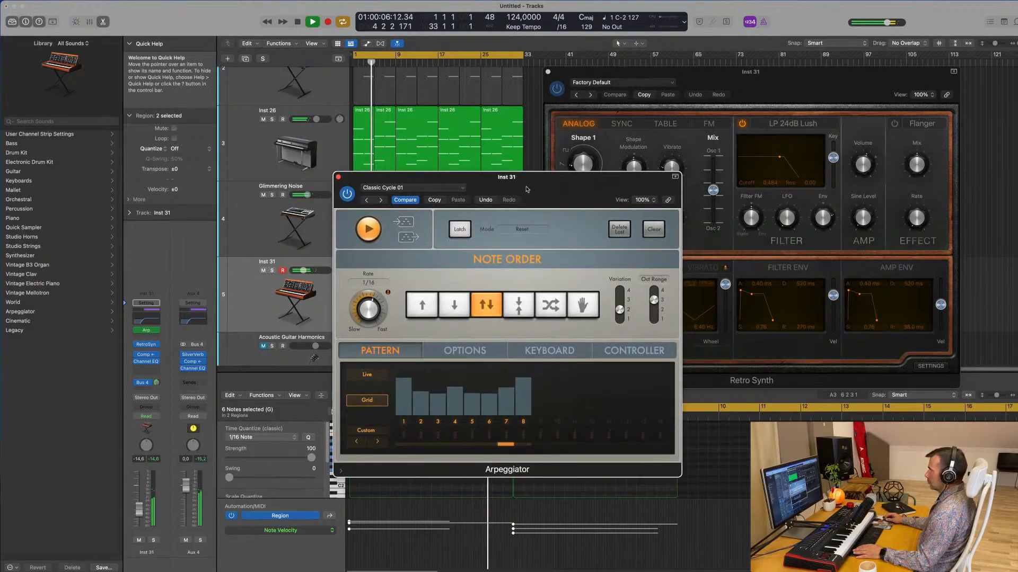
left_click(380, 201)
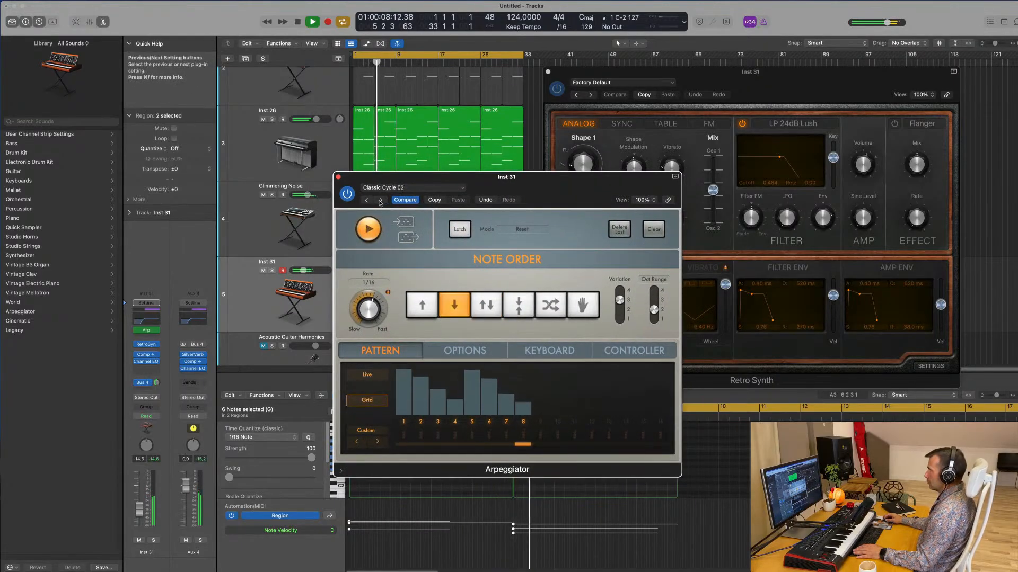
left_click(380, 201)
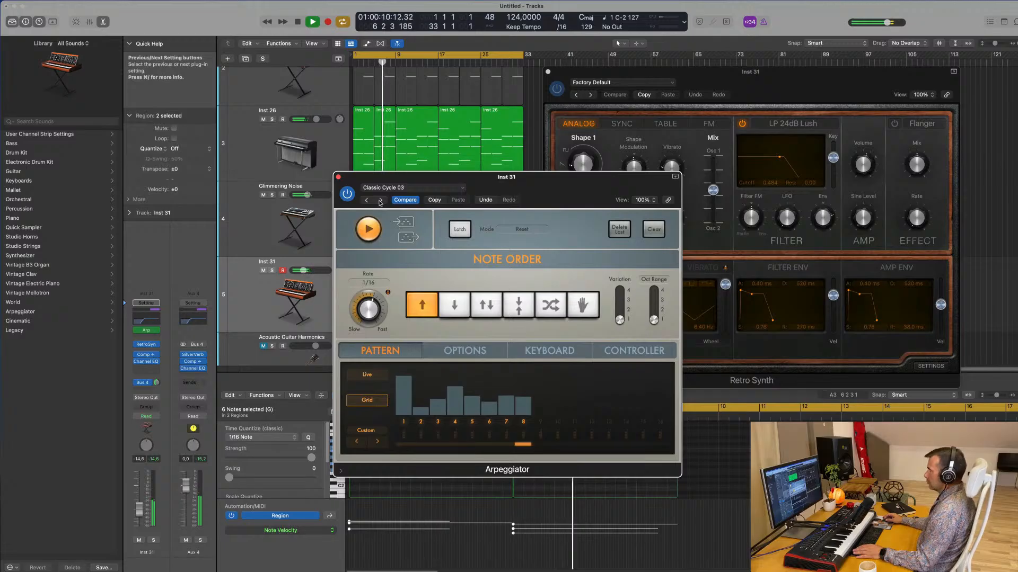
- Set the Inst 31 volume to -9.2 dB and repeat its two regions to fill the track up to bar 33
left_click(306, 270)
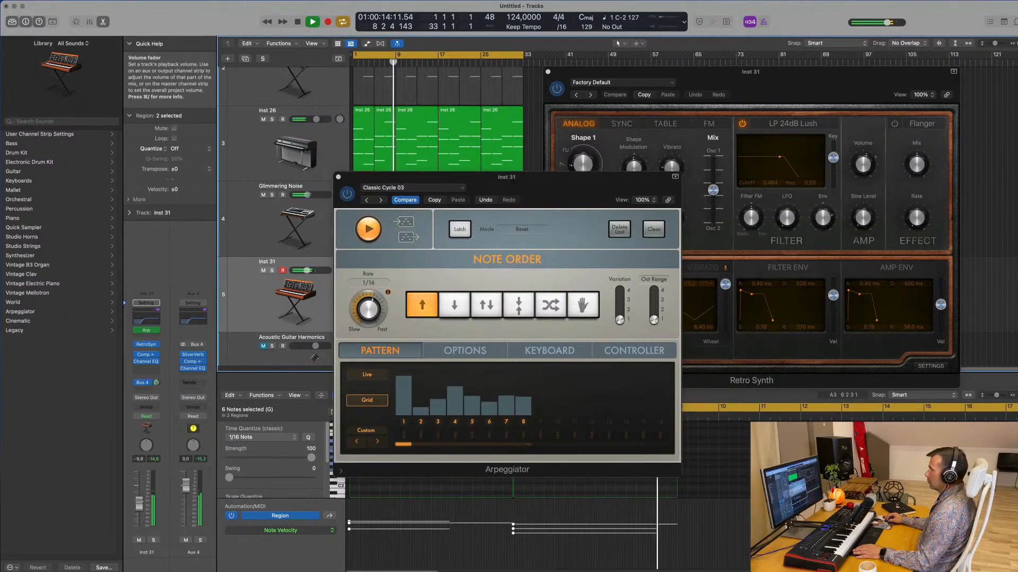
left_click_drag(547, 176, 719, 178)
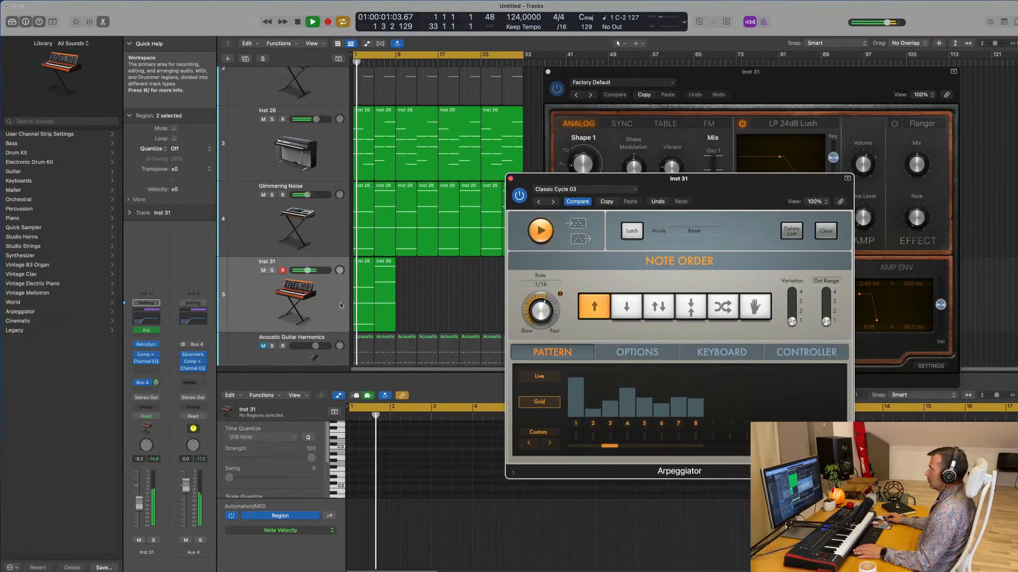
left_click(341, 306)
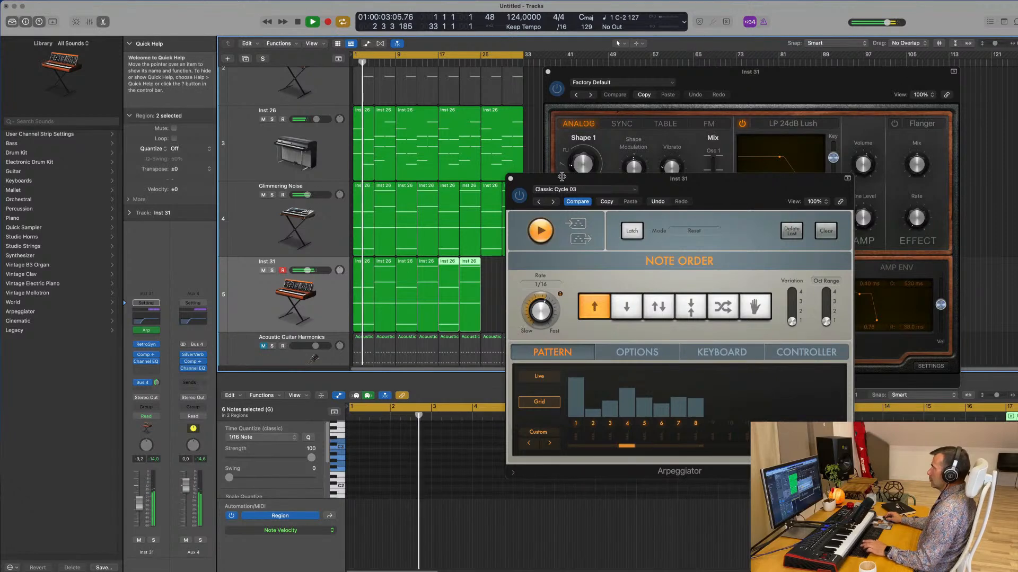
left_click_drag(621, 70, 822, 59)
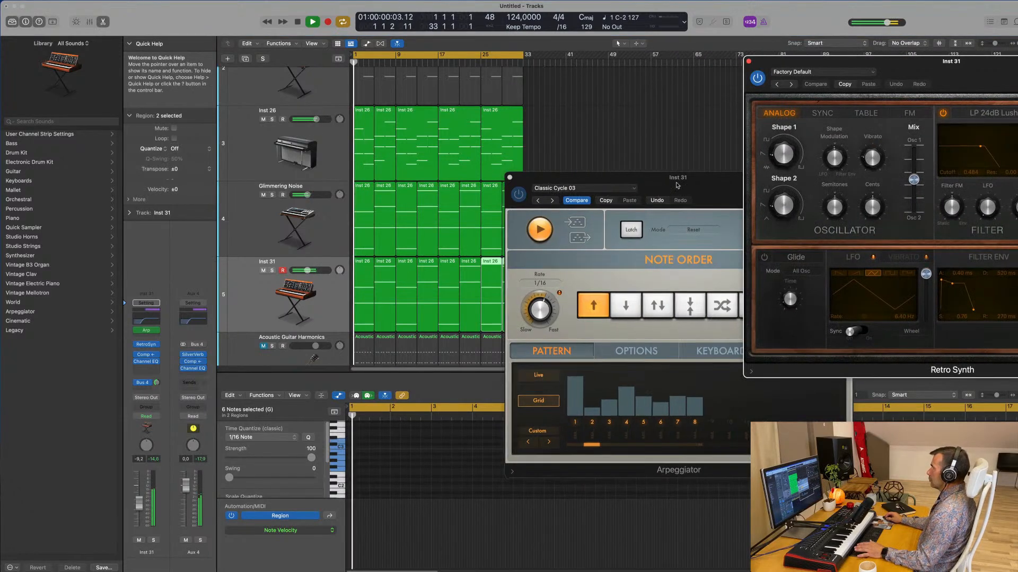
- Move the Arpeggiator window clear, restart playback, and audition the presets Classic Cycle 05 and Classic Cycle 06
left_click_drag(532, 176, 464, 110)
left_click(484, 135)
key("Return")
left_click_drag(615, 130, 566, 133)
left_click(435, 139)
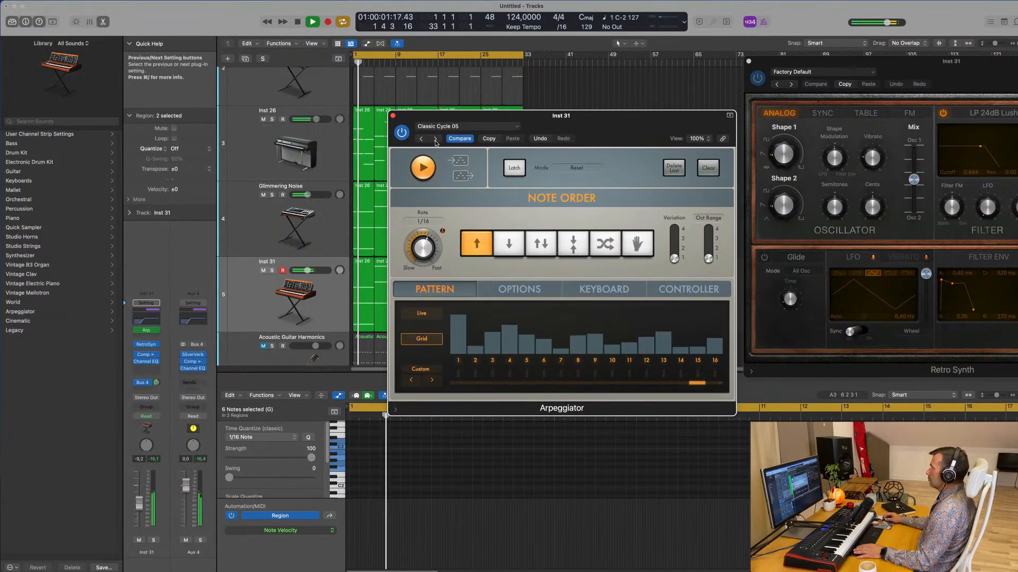
left_click(436, 139)
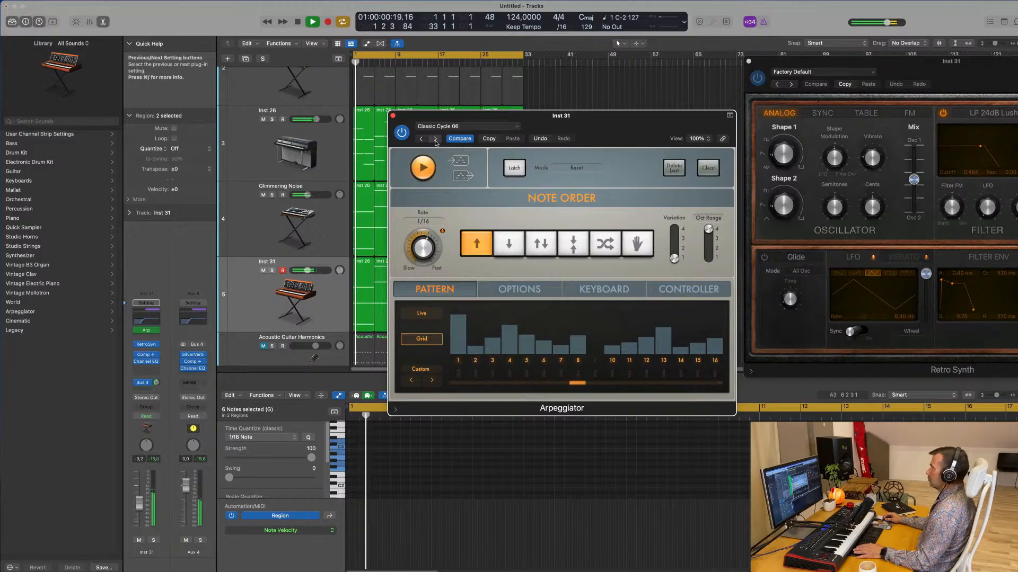
- Audition further Arpeggiator presets from Classic Groove 01 through Complex Chord Groove 01 and 02, and load Complex Chord Groove 03
left_click(435, 139)
left_click(435, 139)
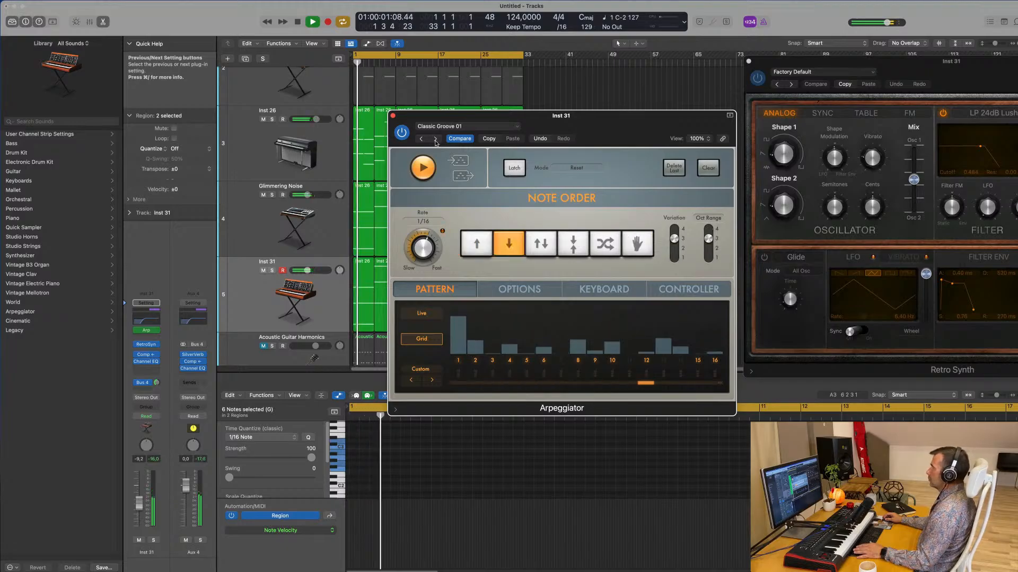
left_click(435, 139)
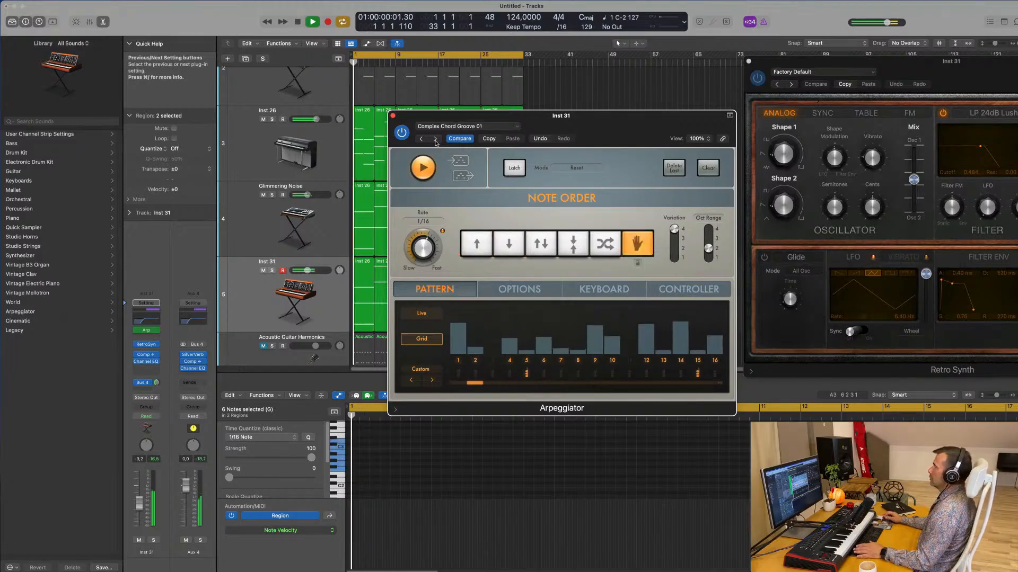
left_click(435, 139)
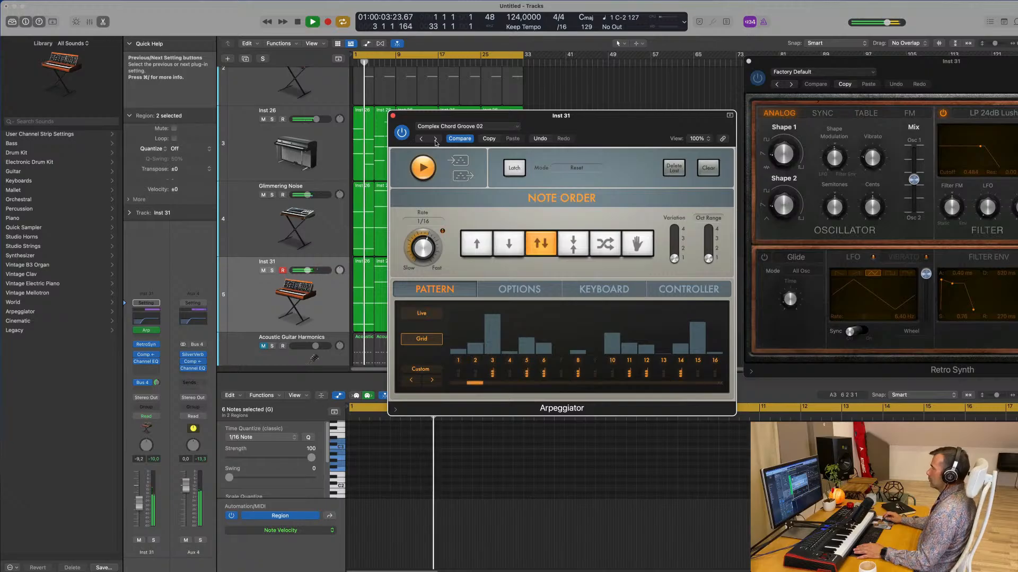
left_click(435, 140)
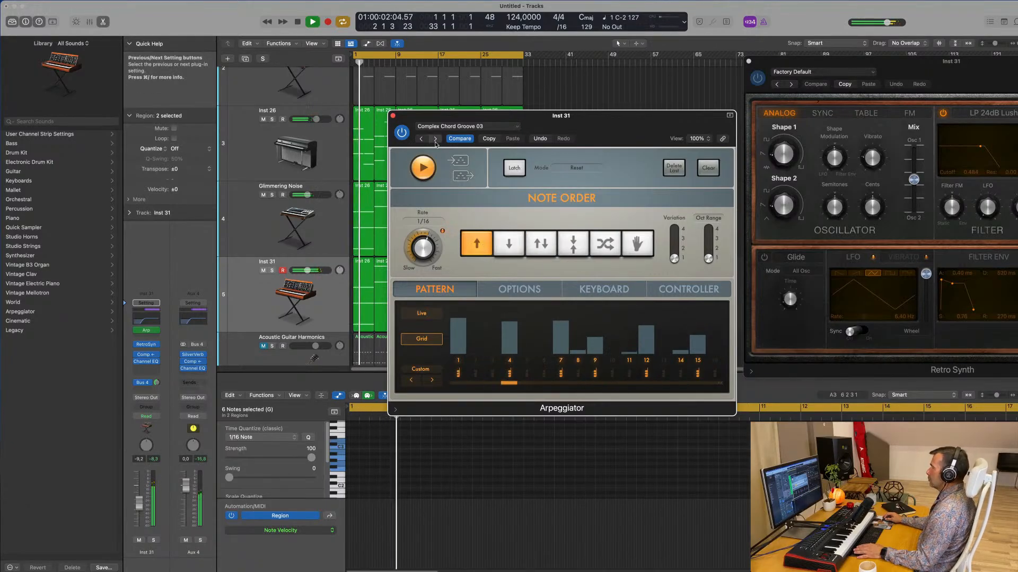
- Audition the Arpeggiator presets onward from Complex Chord Groove 03, through Complex Chord Groove 05, 06 and 07, to Complex Chord Groove 09
left_click(435, 139)
left_click(435, 139)
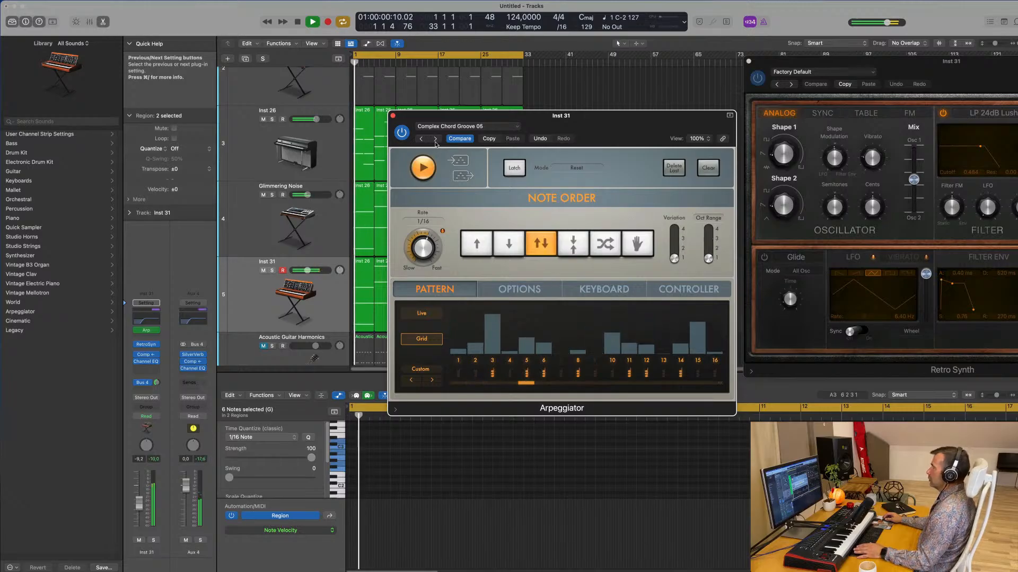
left_click(435, 140)
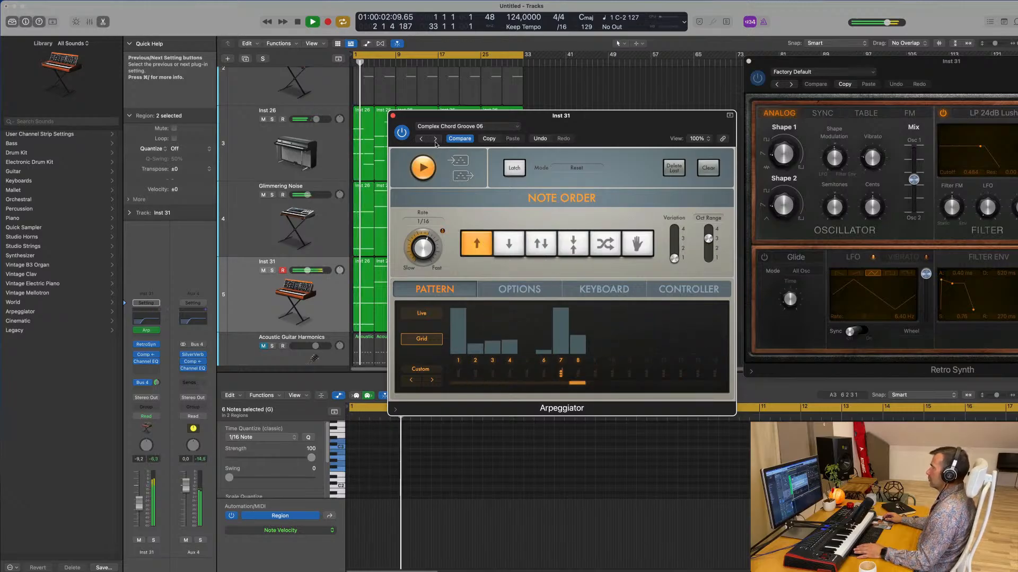
left_click(435, 139)
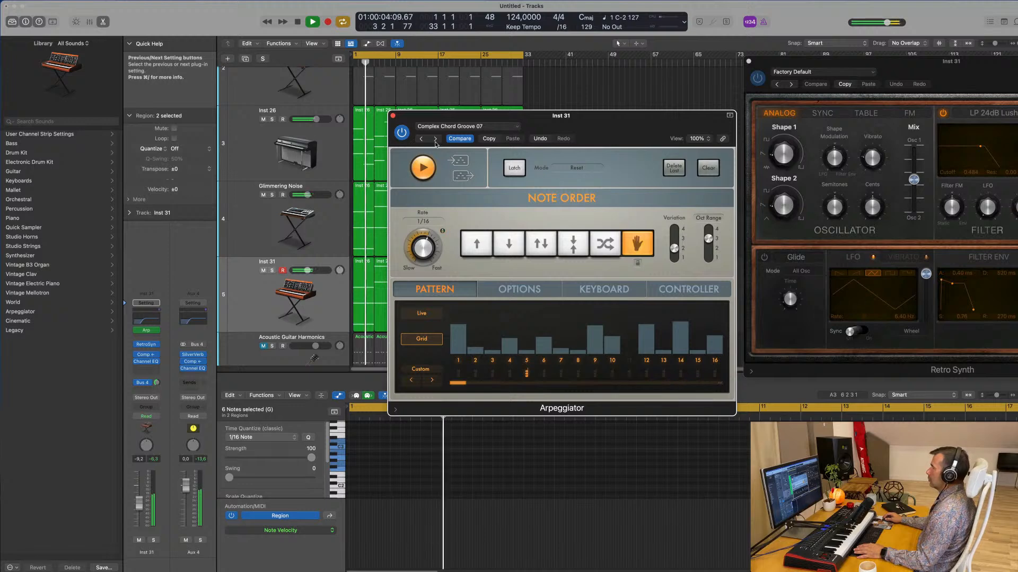
left_click(436, 139)
left_click(435, 139)
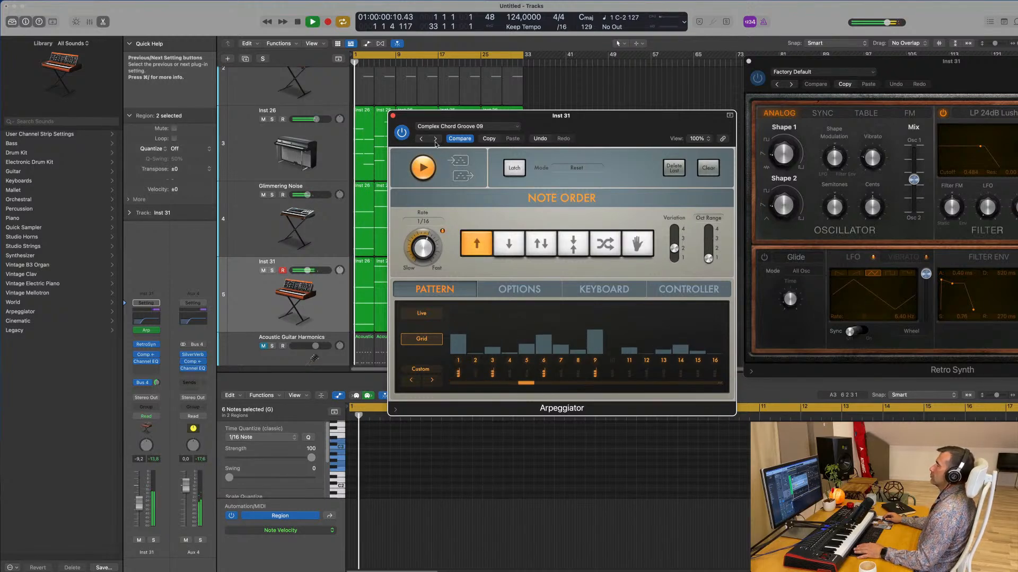
- Continue auditioning Arpeggiator presets through Groovy Cycle 01 and Groovy Cycle 03 to Groovy Cycle 04
left_click(435, 139)
left_click(435, 139)
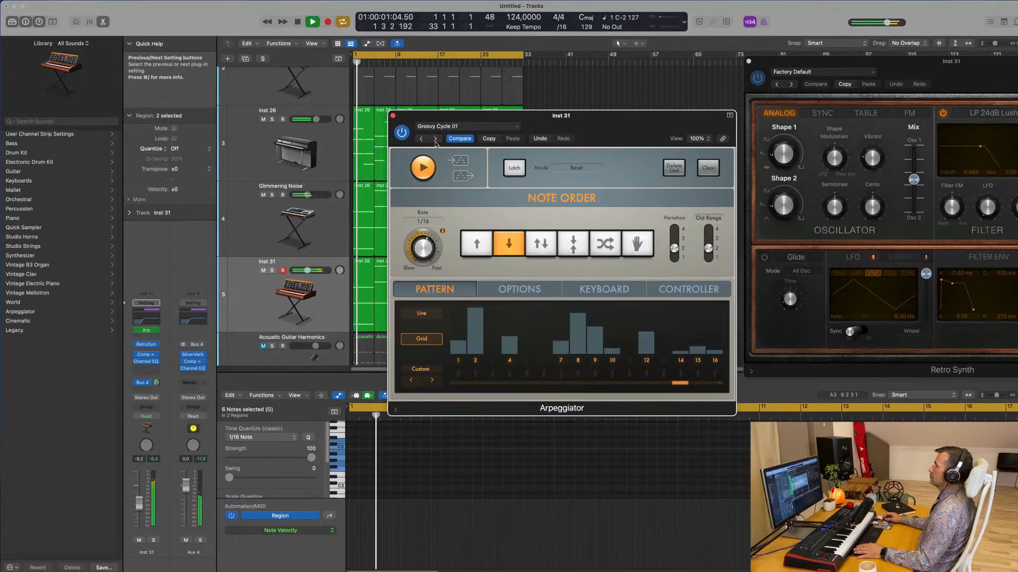
left_click(435, 140)
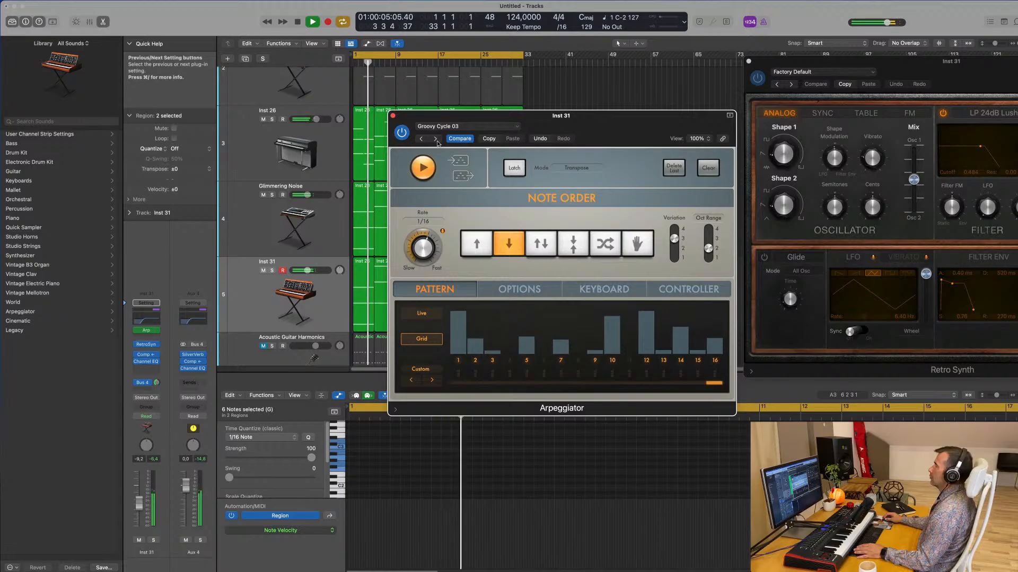
left_click(435, 139)
- Load the Arpeggiator preset Simple Chord Groove 01, close the Arpeggiator window, and restart playback from the beginning
left_click(467, 127)
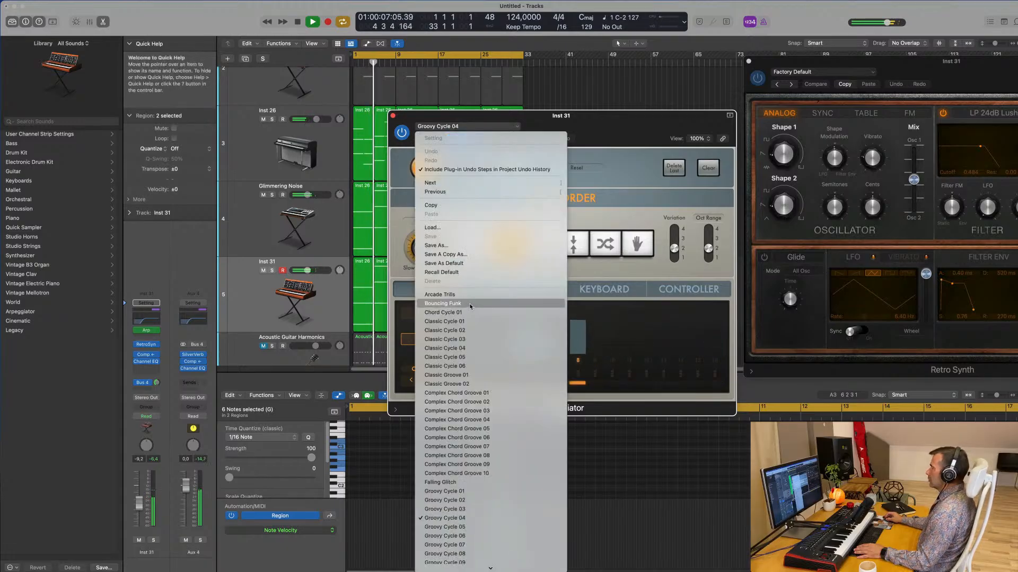
scroll(470, 301, "down", 10)
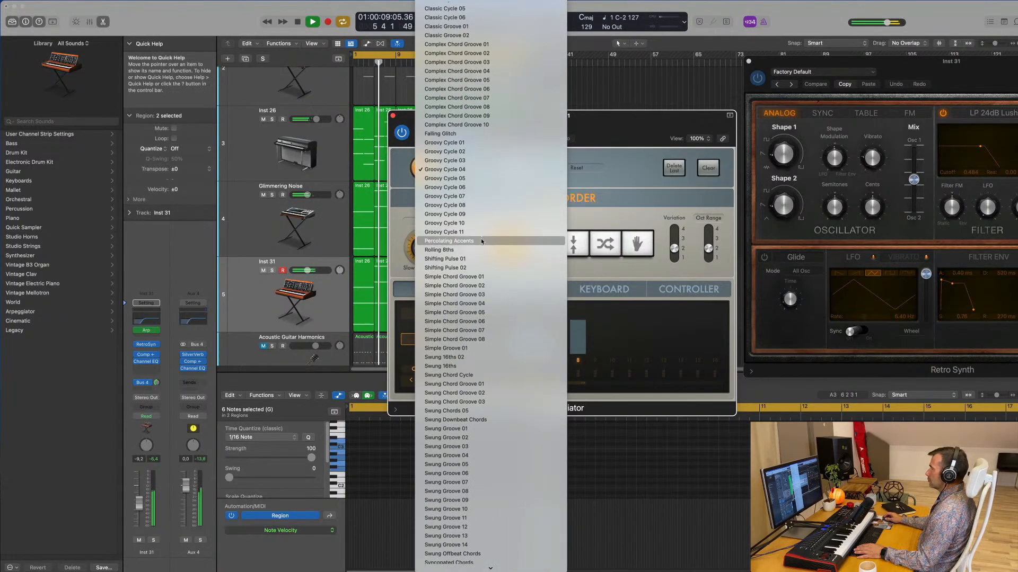
left_click(454, 277)
left_click_drag(598, 123, 556, 155)
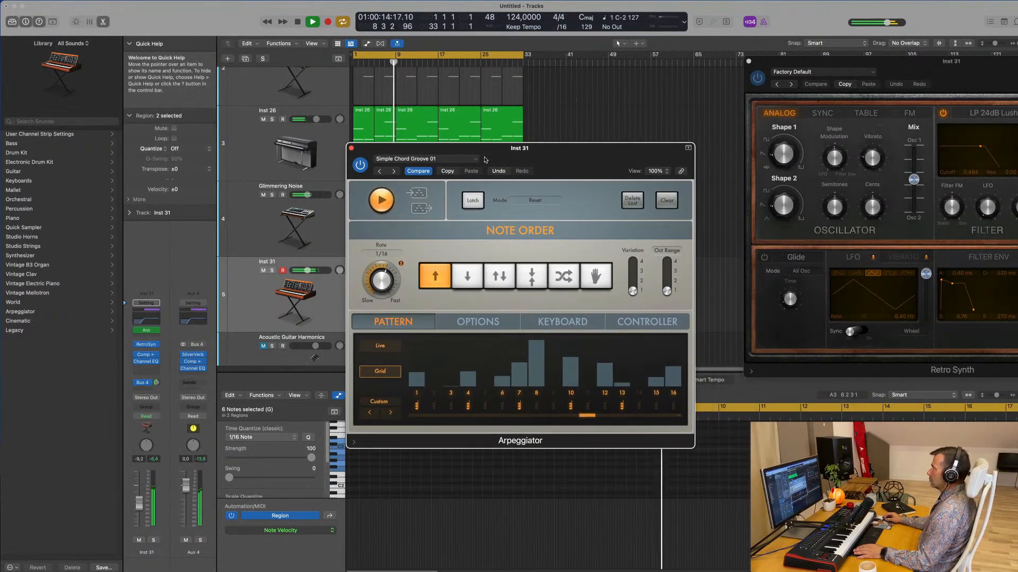
left_click(351, 149)
key("Return")
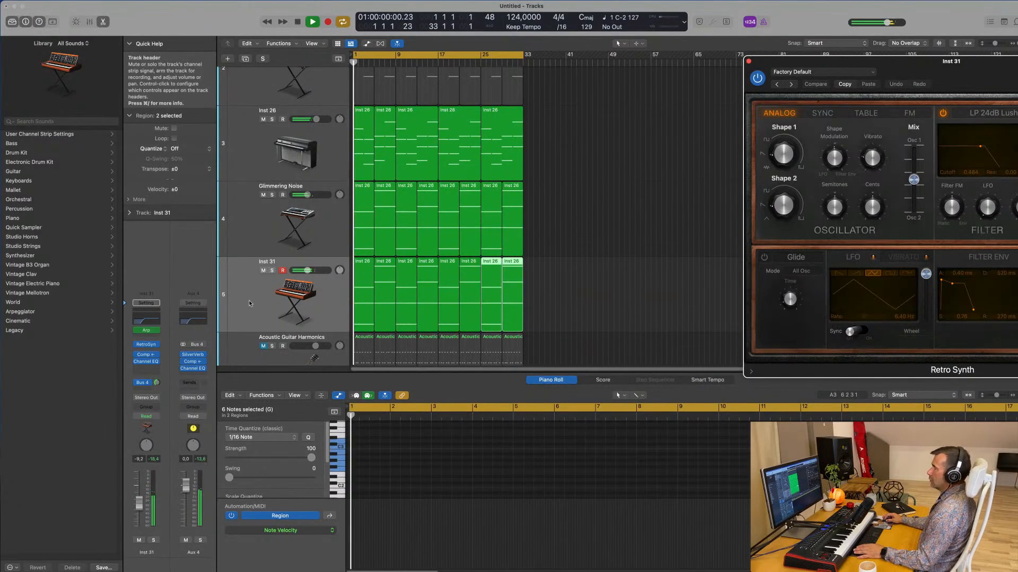
- Set the Inst 31 volume to -15.2 dB, fine-tune its Bus 4 send, and close the Retro Synth window
left_click(249, 303)
left_click_drag(137, 503, 137, 513)
left_click_drag(157, 383, 156, 384)
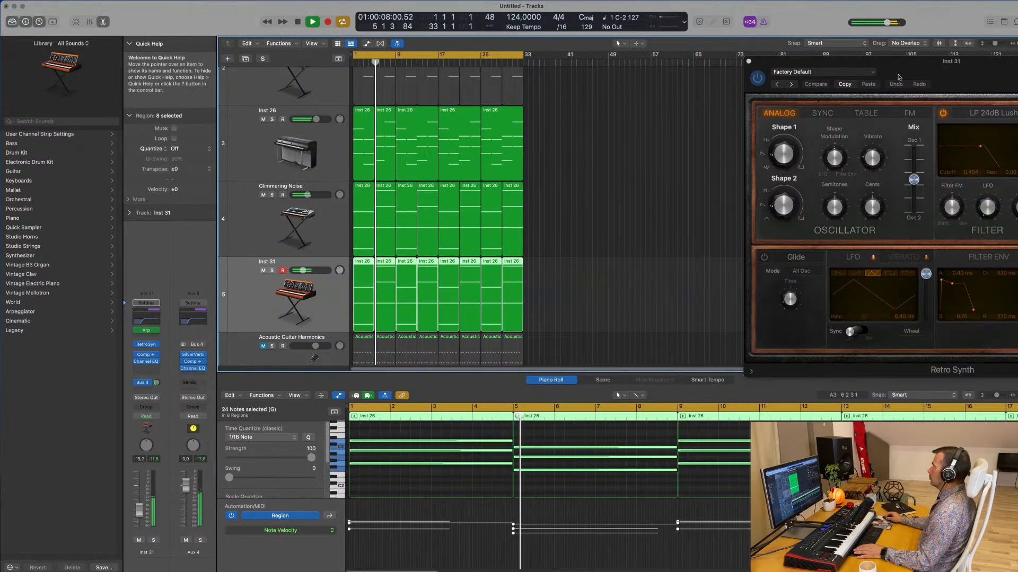
left_click_drag(794, 65, 402, 171)
left_click(358, 167)
- Create a new track directly below the Inst 26 electric piano track with duplicate settings
scroll(331, 203, "up", 3)
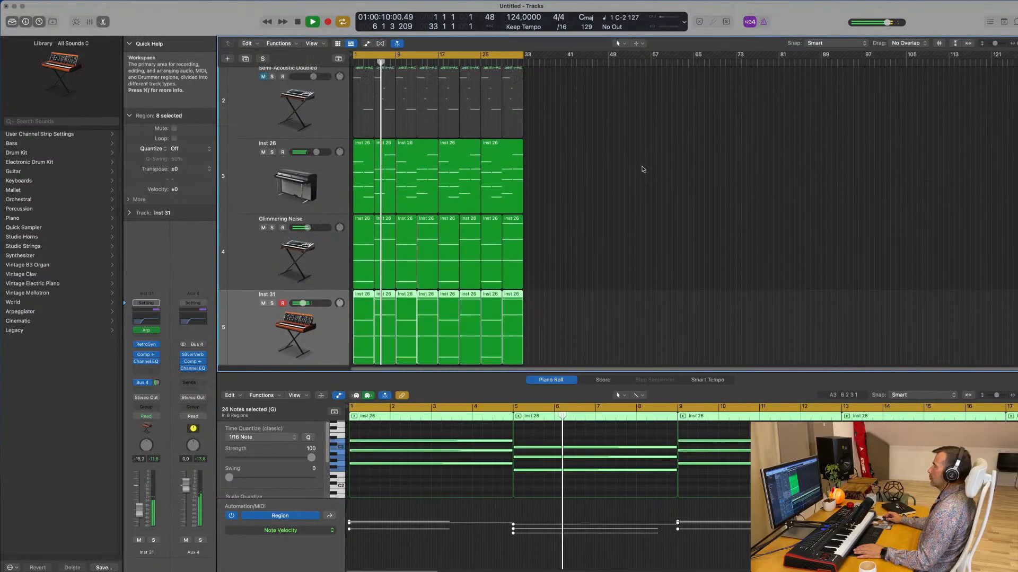
left_click(329, 202)
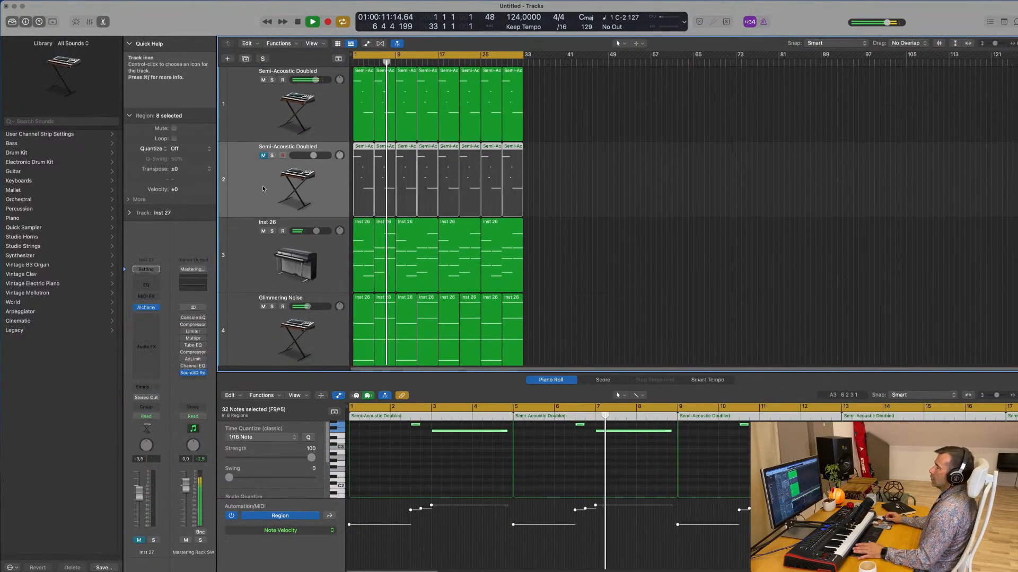
scroll(256, 212, "down", 1)
left_click(253, 242)
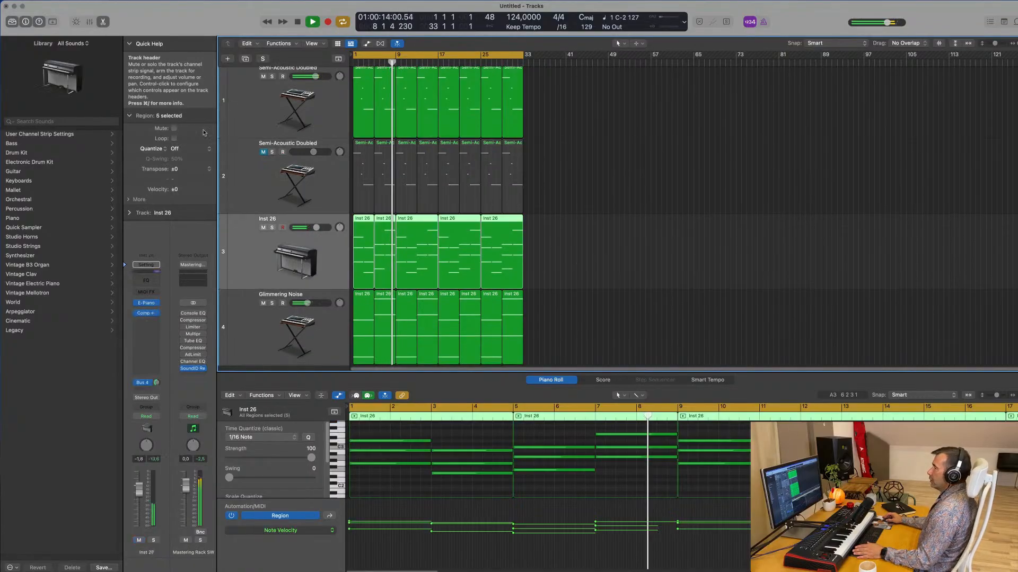
left_click(246, 60)
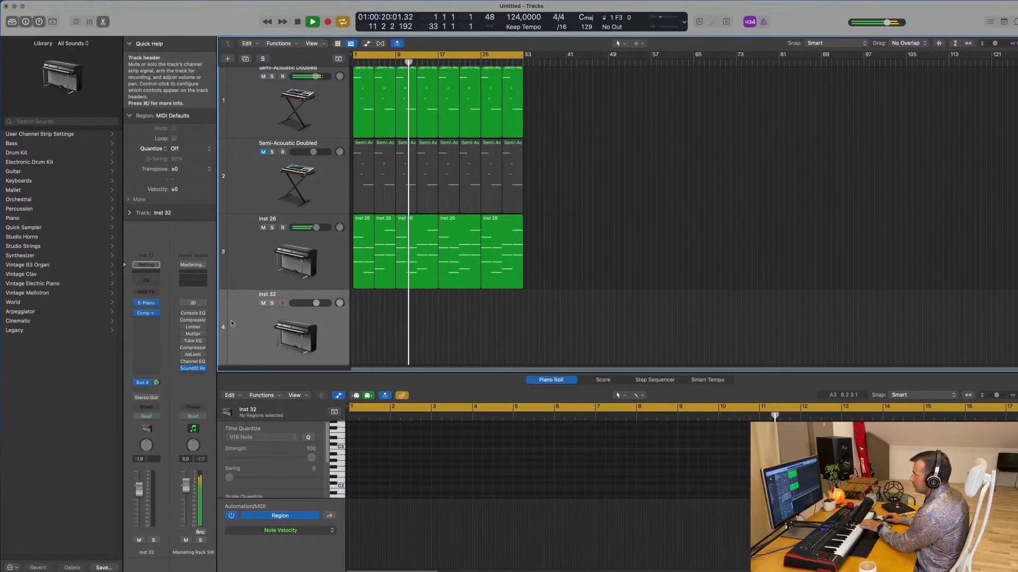
- Set the MIDI In Port of the new Inst 32 track to Impulse MIDI so the keyboard can play it
left_click(282, 304)
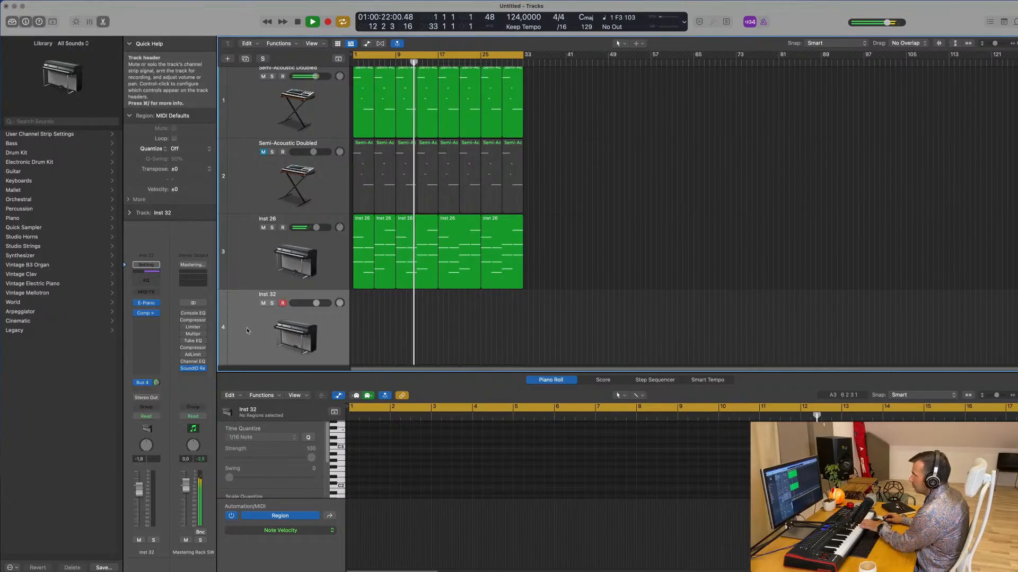
left_click(256, 256)
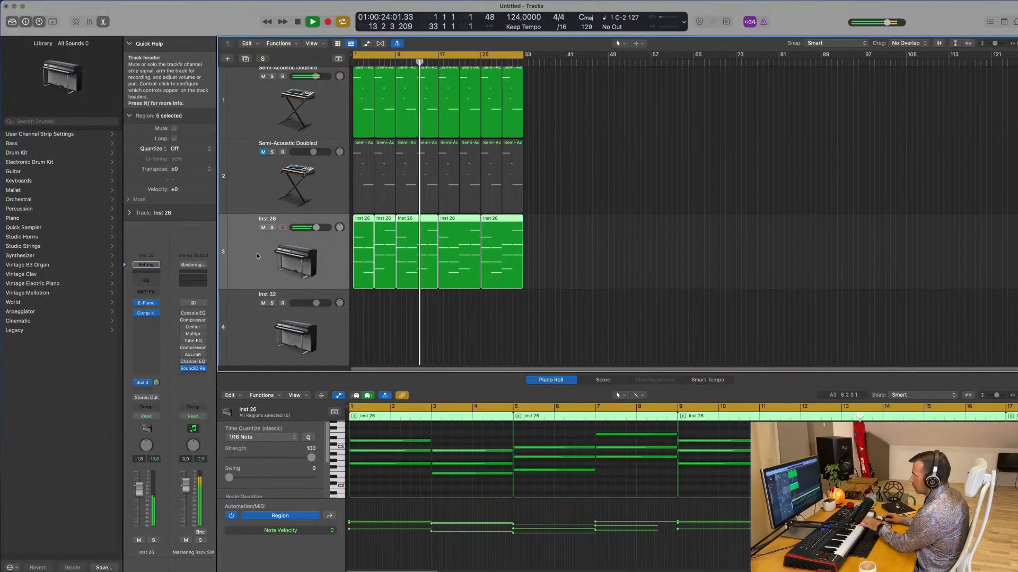
left_click(246, 310)
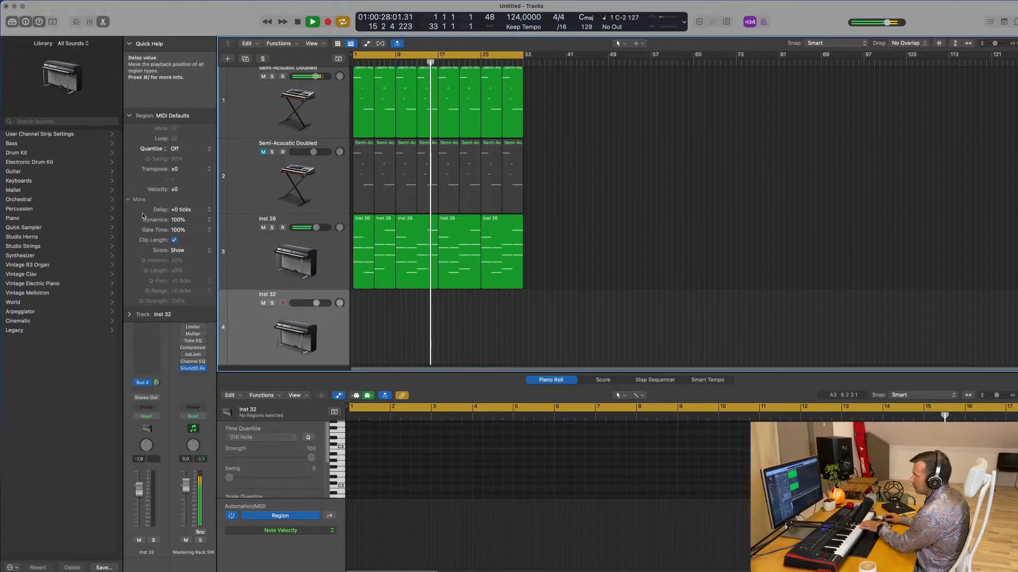
left_click(130, 213)
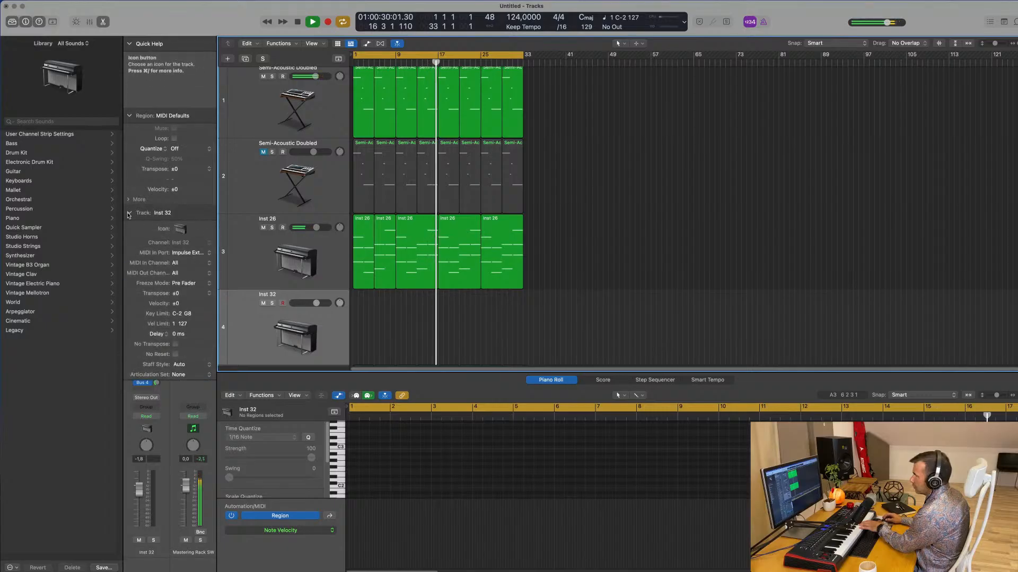
left_click(188, 253)
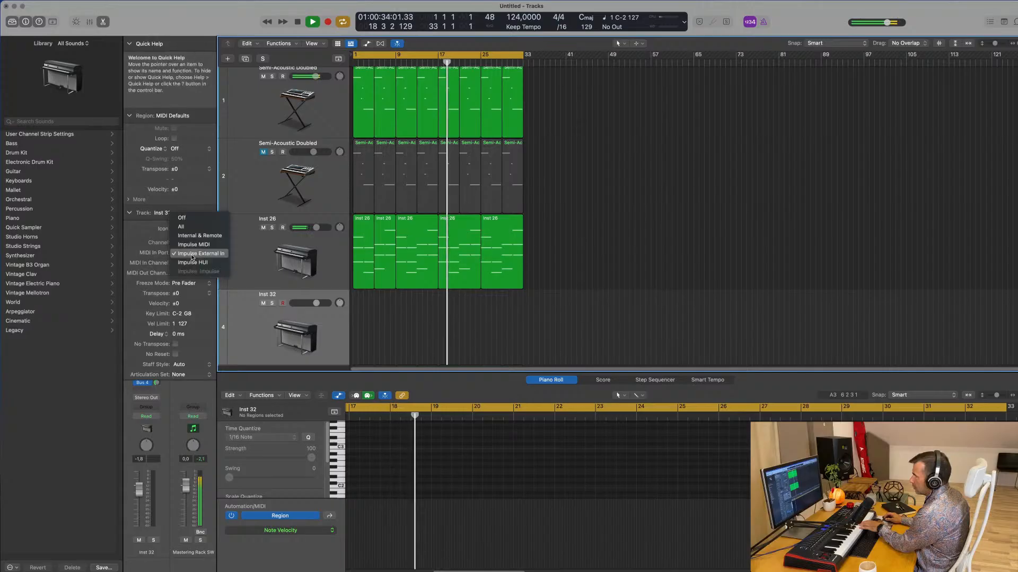
left_click(185, 244)
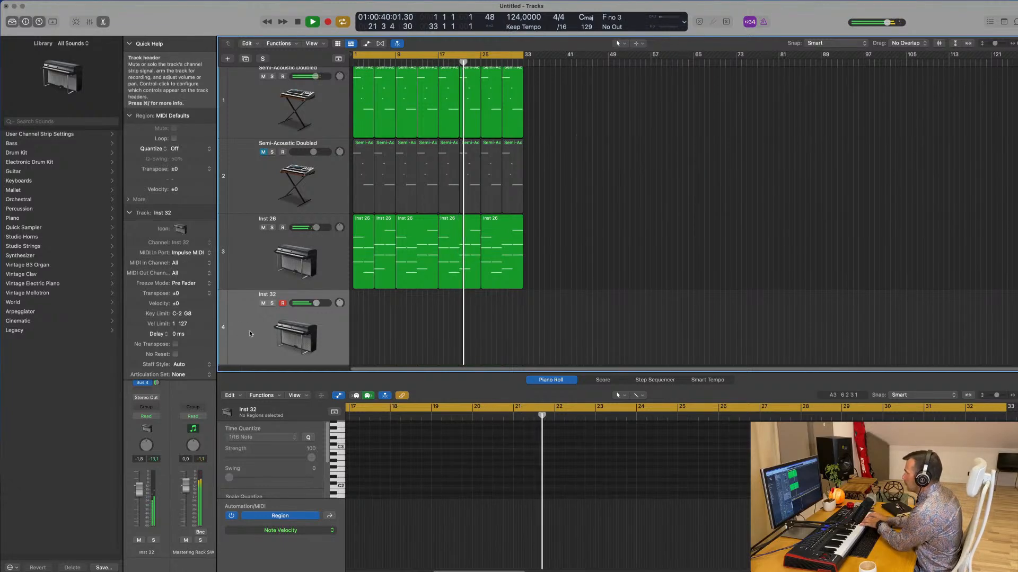
left_click(129, 213)
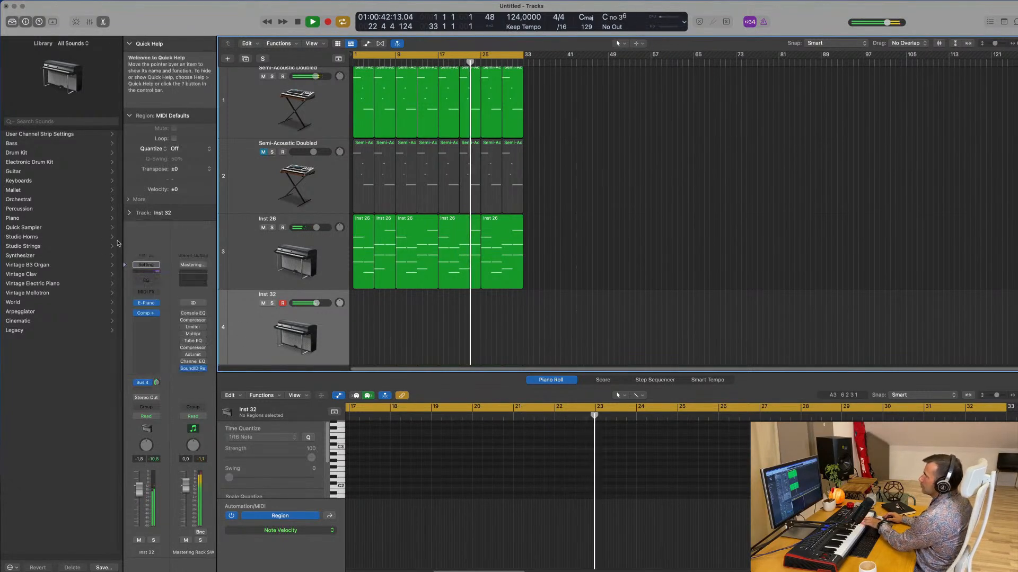
- Open the Vintage Electric Piano on the new track and step through the presets Bright Mk II and Bright Suitcase
left_click(146, 303)
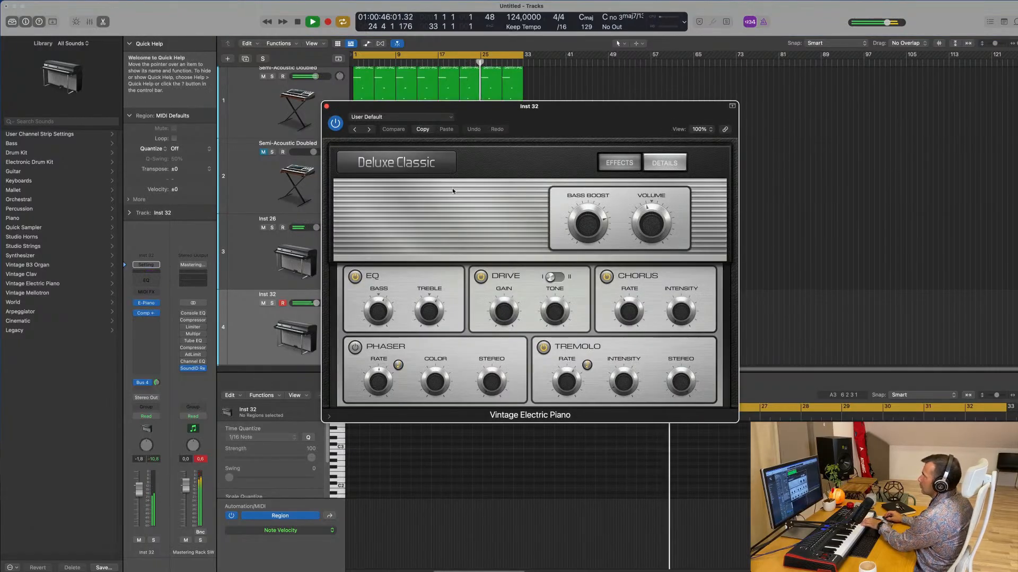
left_click(369, 130)
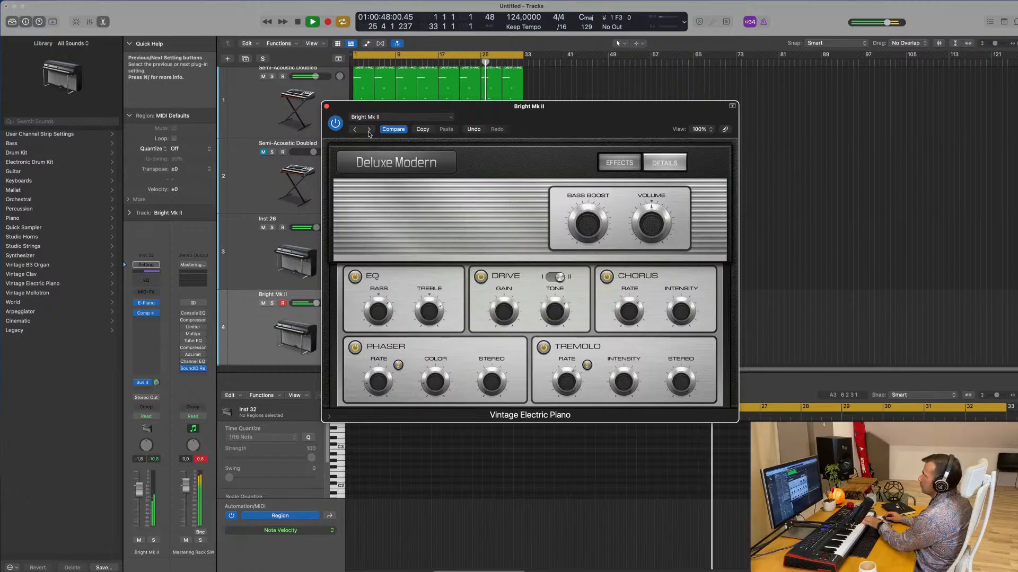
left_click(369, 130)
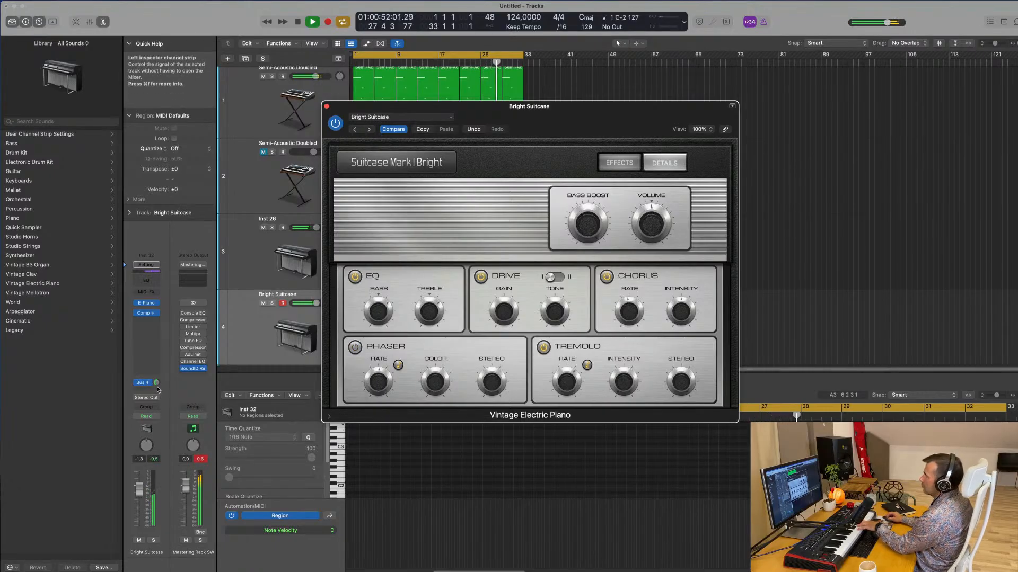
- Adjust the new track's Bus 4 send, set its volume to 0.2 dB, and reposition the Vintage Electric Piano window
left_click_drag(157, 382, 161, 399)
left_click_drag(139, 489, 139, 485)
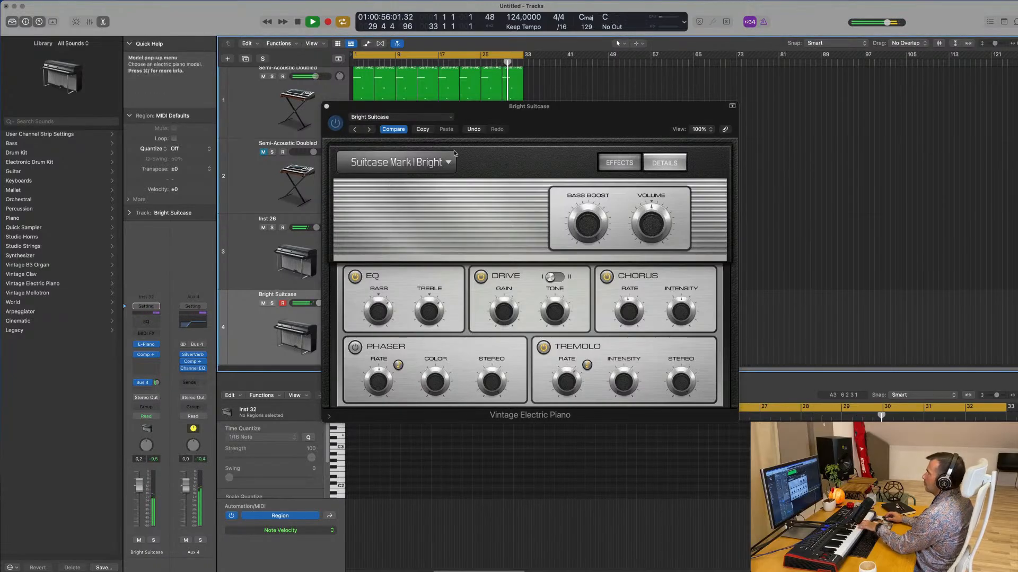
left_click_drag(548, 117, 503, 126)
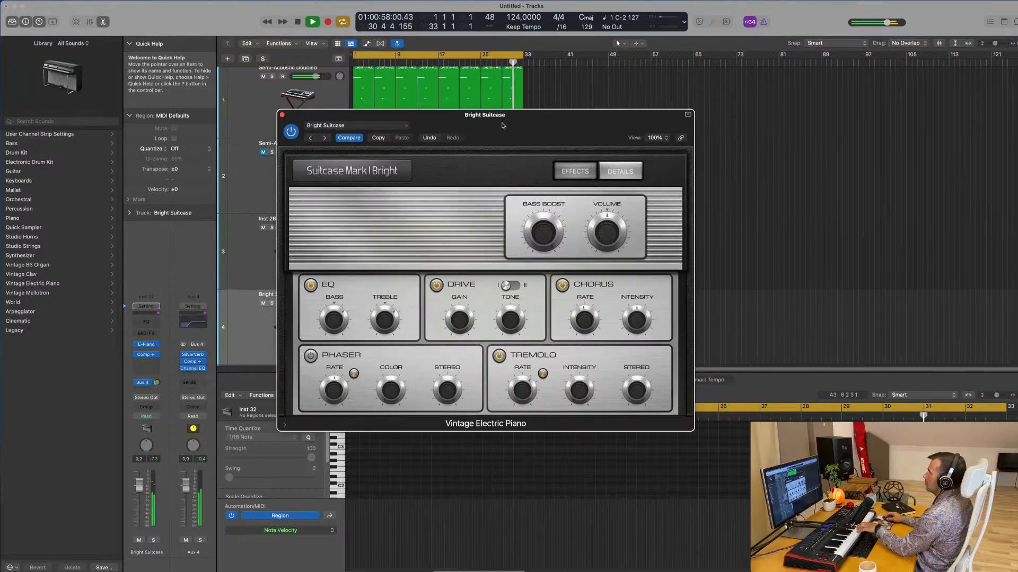
- Audition presets from Classic Suitcase Mk I through Mk IV to Clean Tines Are Mine, with the volume at 2.3 dB and an adjusted Bus 4 send
left_click(325, 138)
left_click(325, 139)
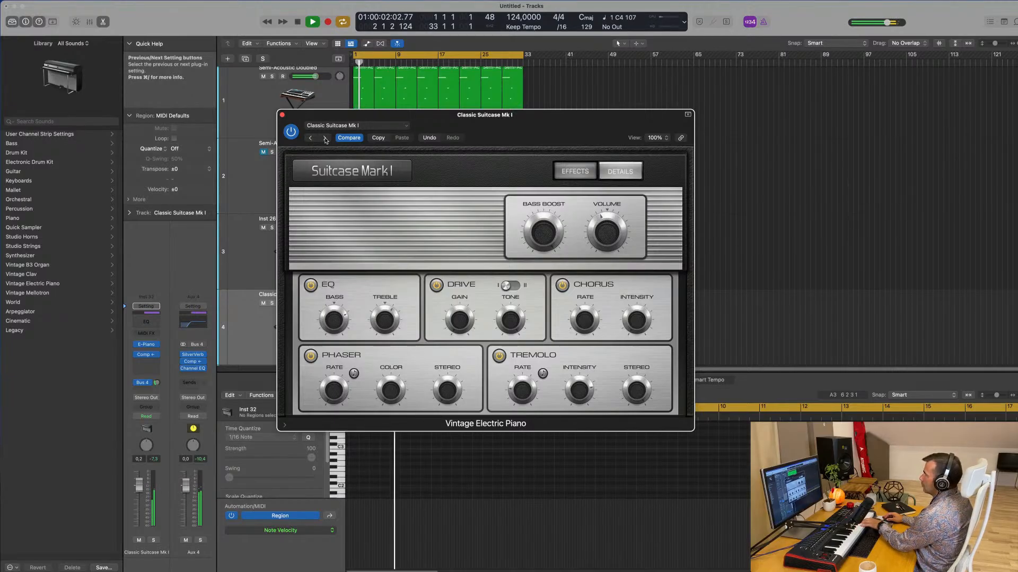
left_click(325, 139)
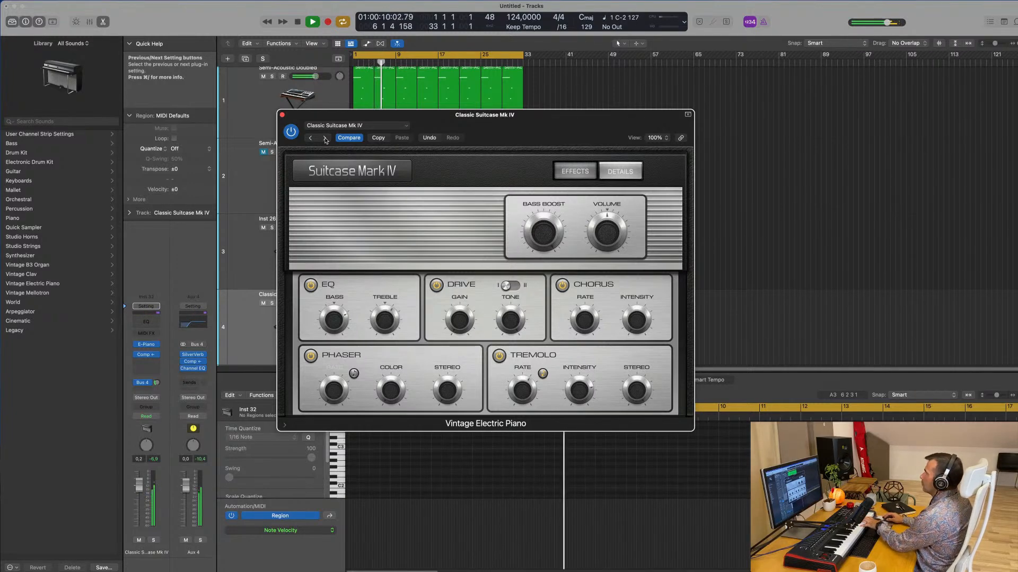
left_click(325, 138)
left_click(325, 138)
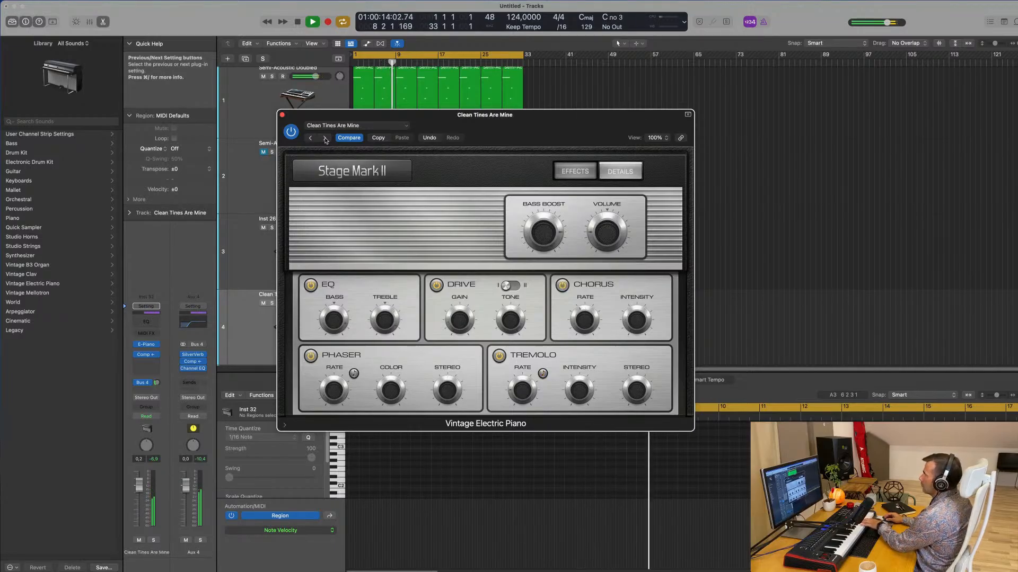
left_click_drag(139, 485, 139, 480)
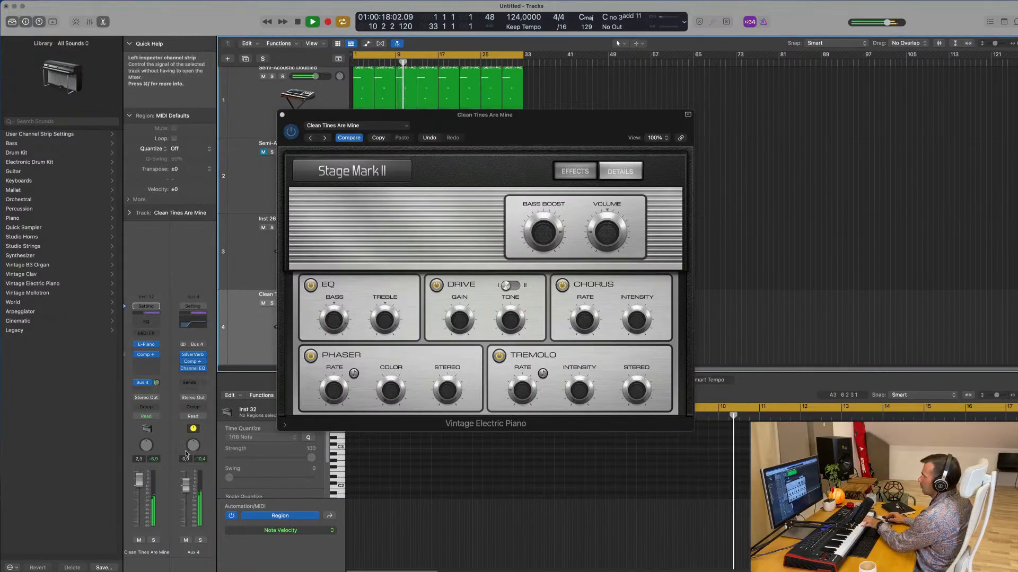
left_click_drag(157, 383, 157, 378)
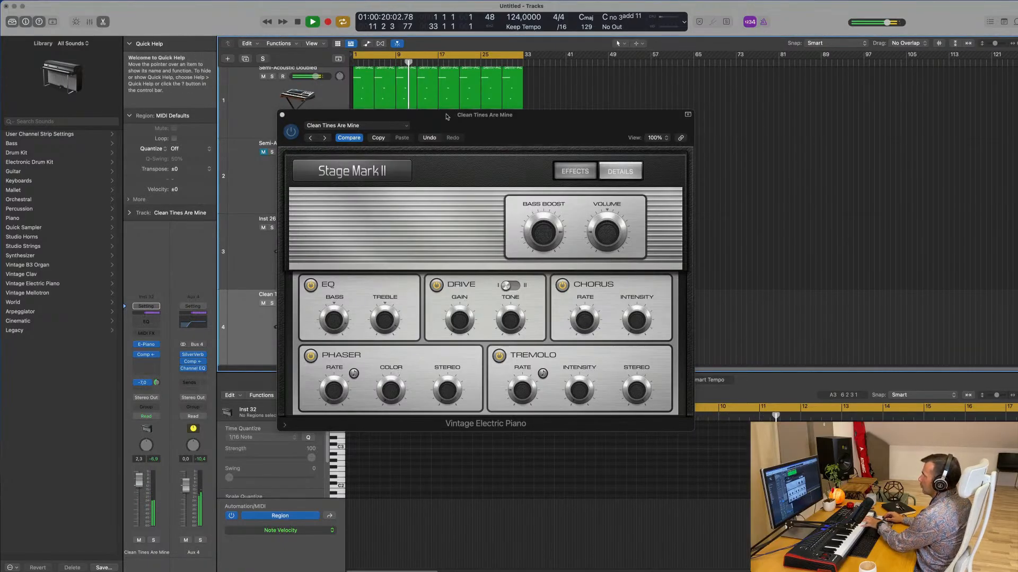
- Load the Deluxe Classic preset, set the track volume to -3.5 dB, and readjust the Bus 4 send
left_click(324, 138)
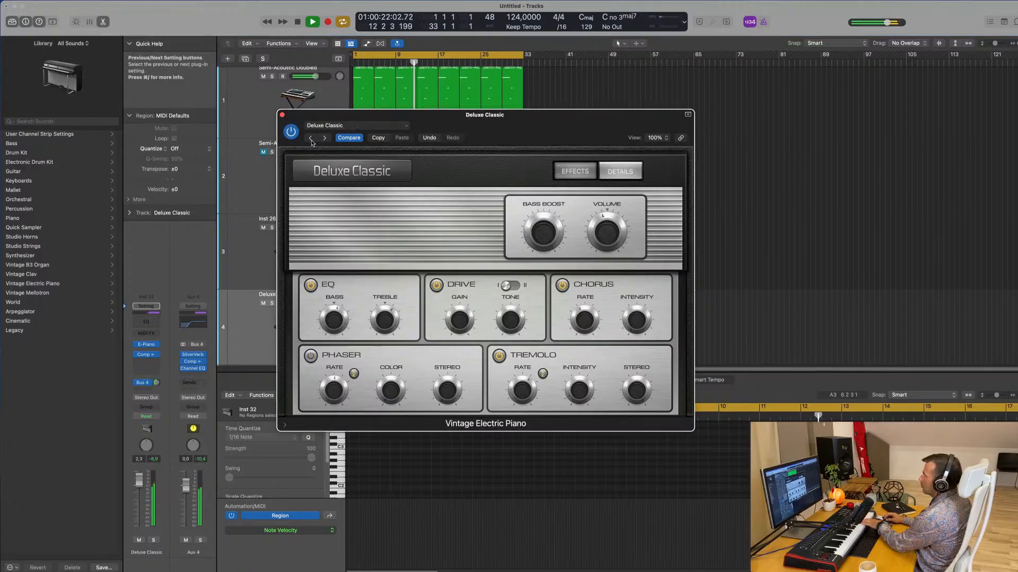
left_click_drag(139, 480, 139, 492)
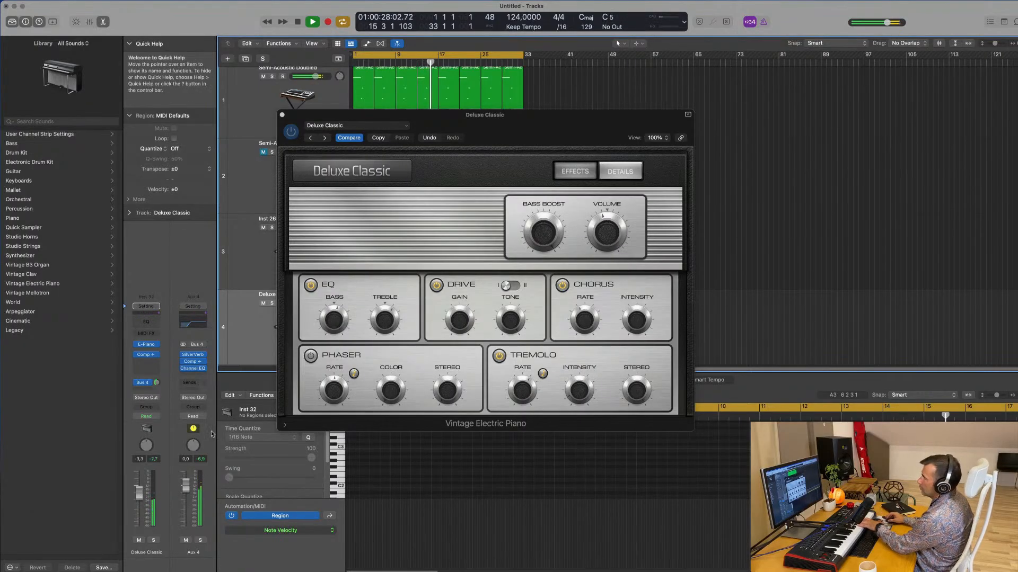
left_click_drag(160, 384, 157, 390)
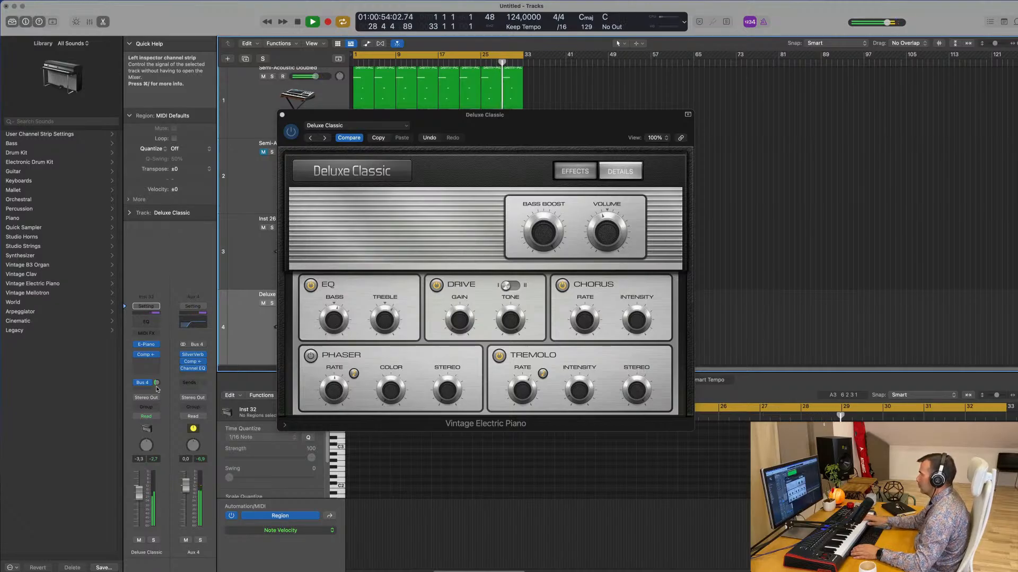
- Record the electric piano melody on the Deluxe Classic track from bar 1 past bar 17 and reposition the Vintage Electric Piano window clear of the regions
key("r")
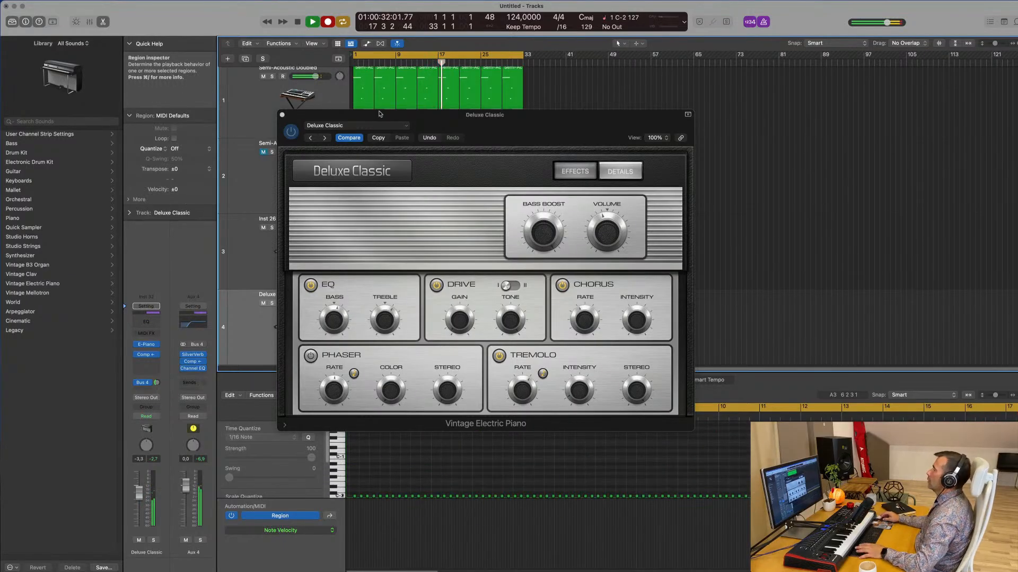
key("space")
left_click_drag(350, 115, 688, 109)
key("space")
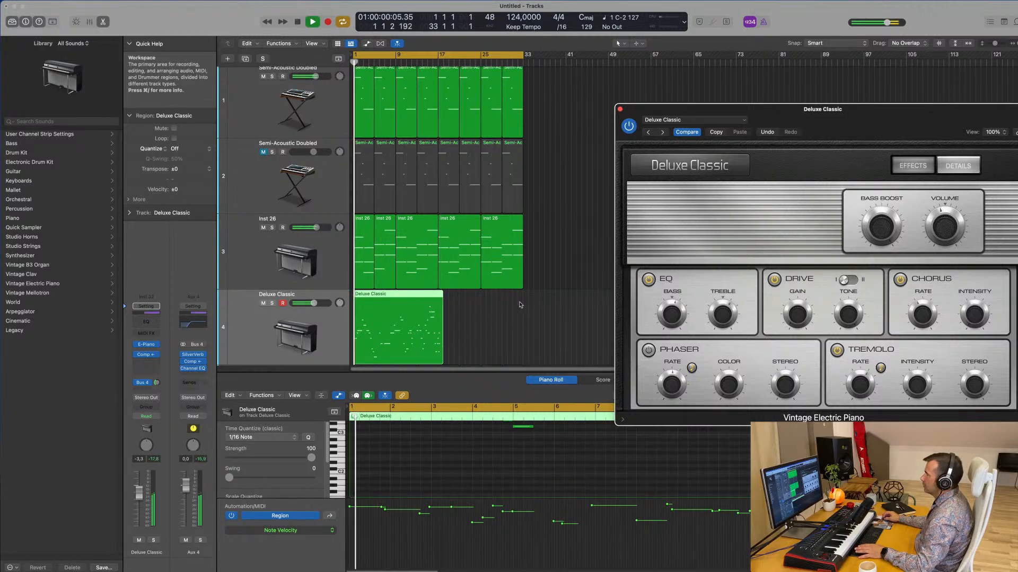
- Play back the recorded Deluxe Classic region from the start, dismiss the project save, and reselect the region for note editing
left_click(486, 344)
left_click(424, 345)
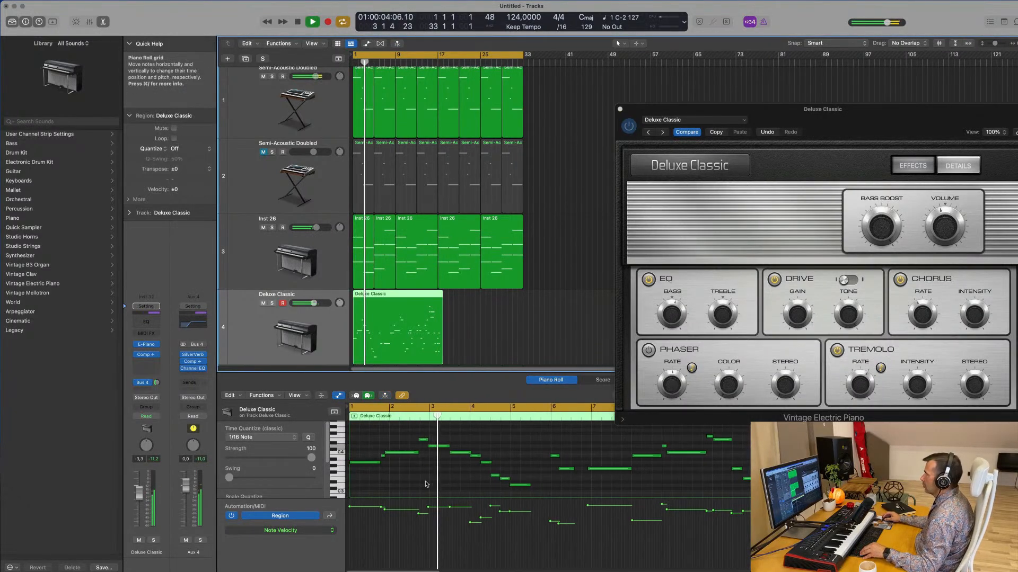
scroll(427, 483, "down", 1)
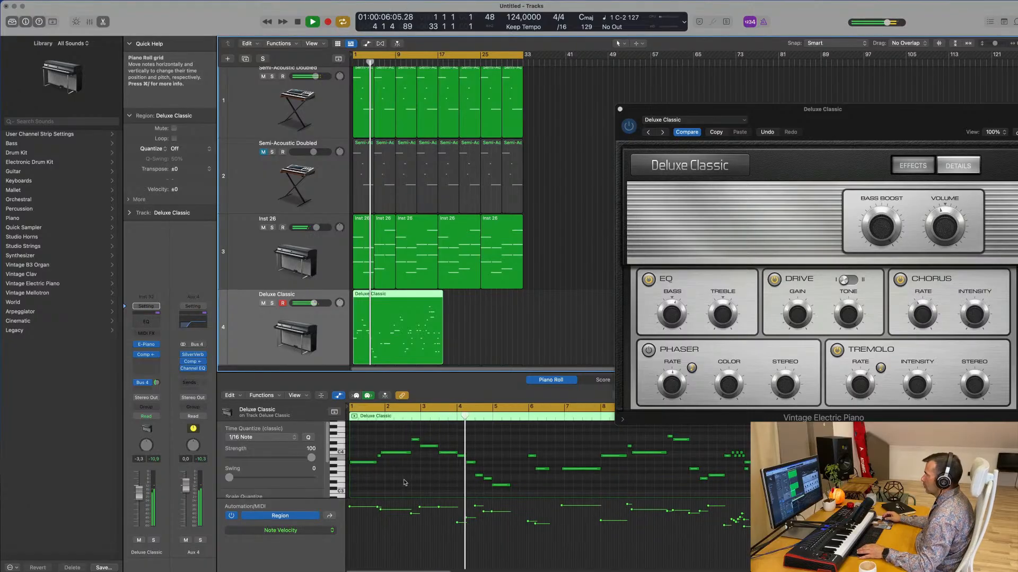
key("Return")
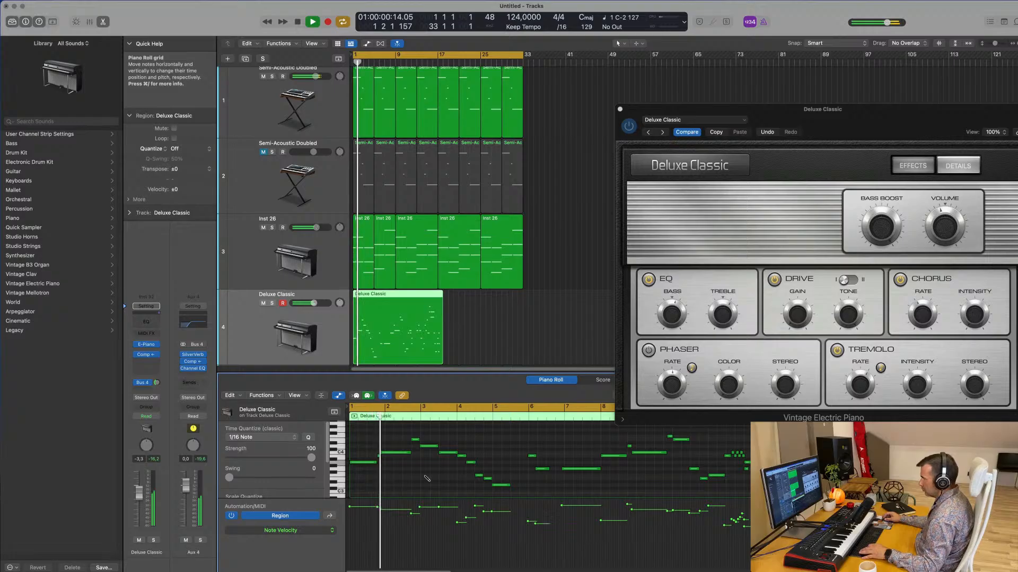
key("super+s")
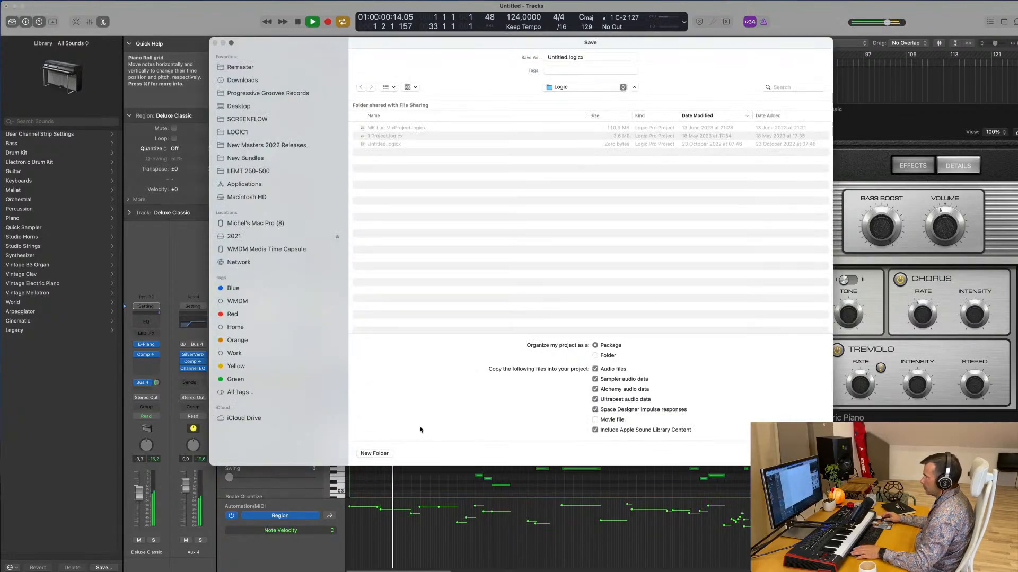
key("Escape")
left_click(487, 358)
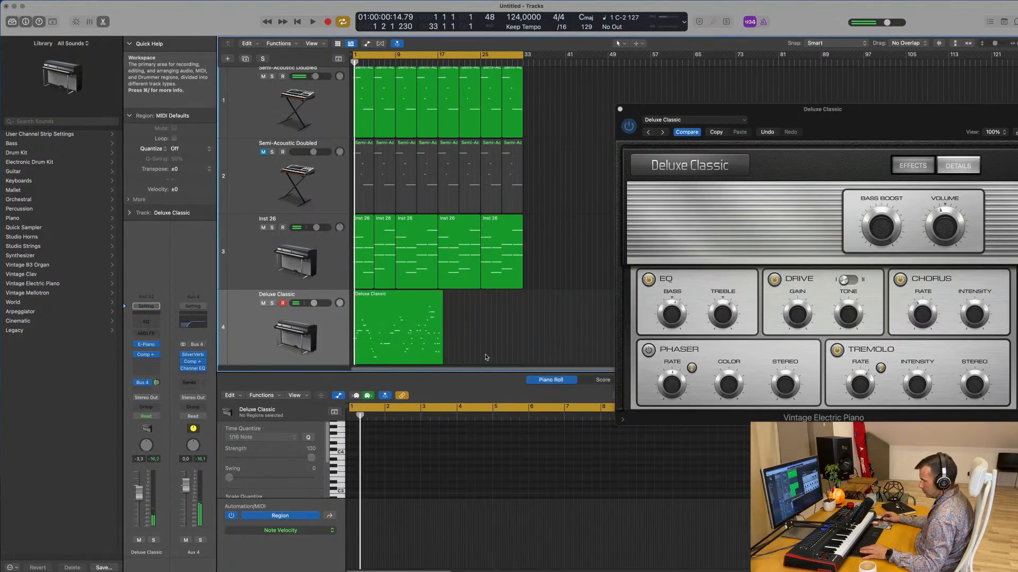
left_click(441, 318)
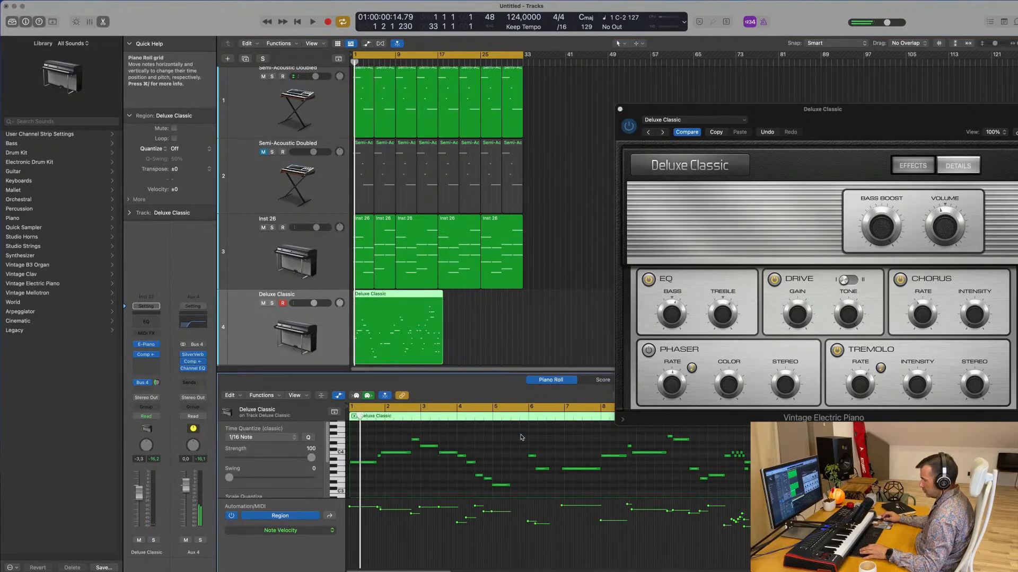
- Select all notes of the Deluxe Classic region and listen to its opening bars while inspecting them in the Piano Roll
key("space")
key("super+Right")
key("super+Right")
key("super+Right")
key("super+Right")
key("super+Right")
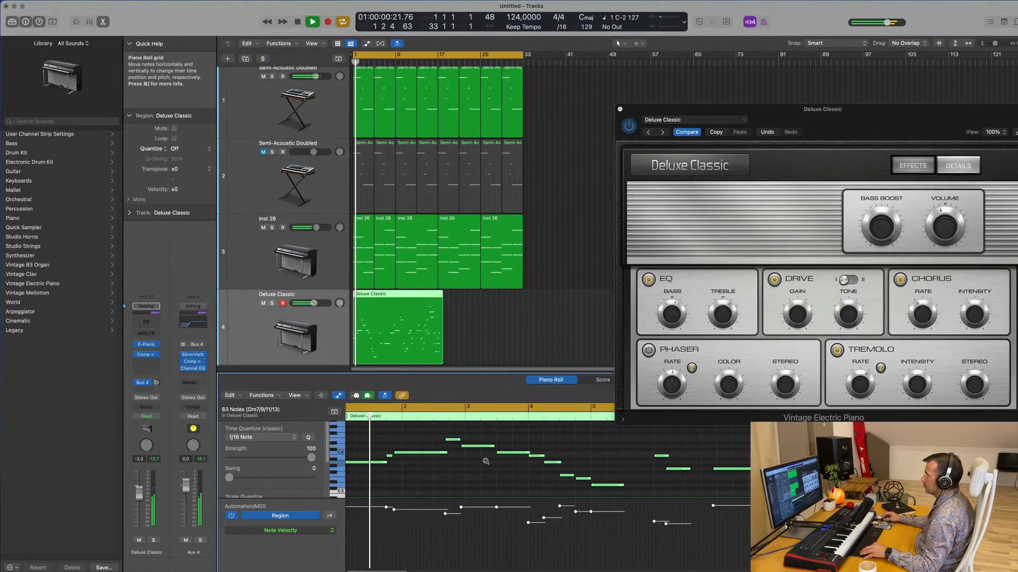
key("super+Left")
key("super+Left")
key("super+Left")
key("super+Right")
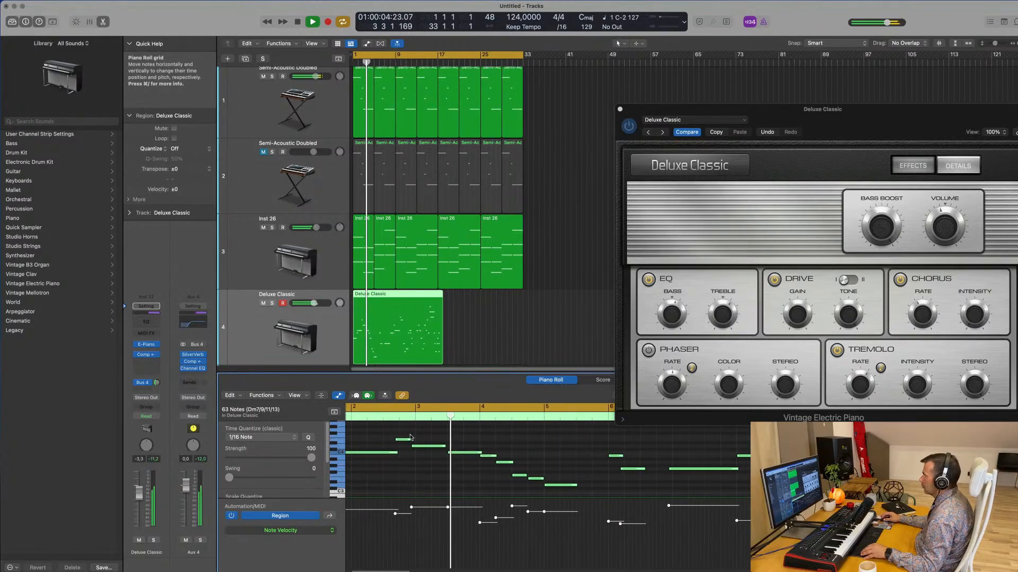
- Move the E4 note before bar 3 to position 2 4 1 1 and set its velocity to 110
key("Return")
left_click(470, 439)
key("super+Right")
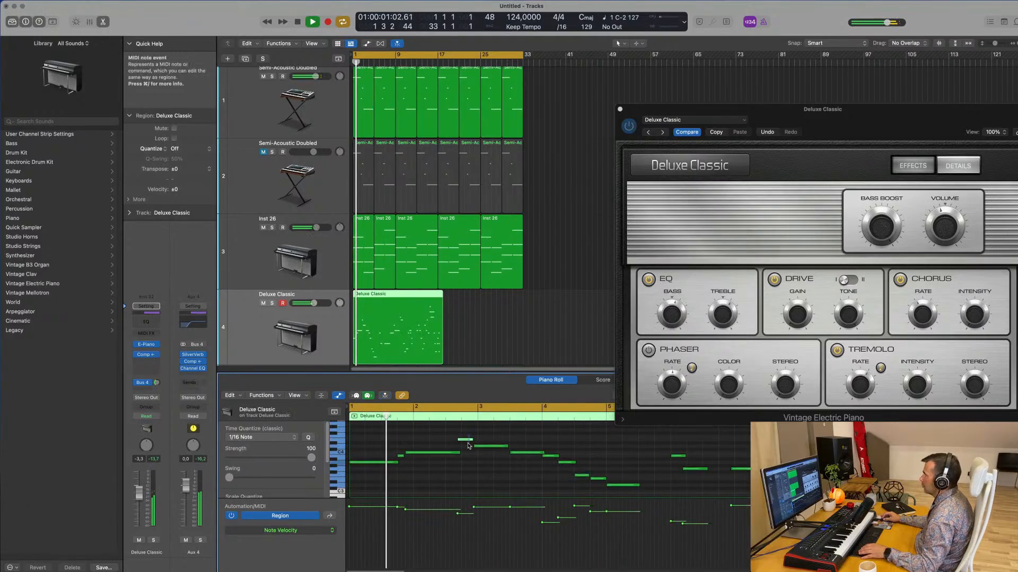
left_click_drag(502, 443, 507, 443)
key("space")
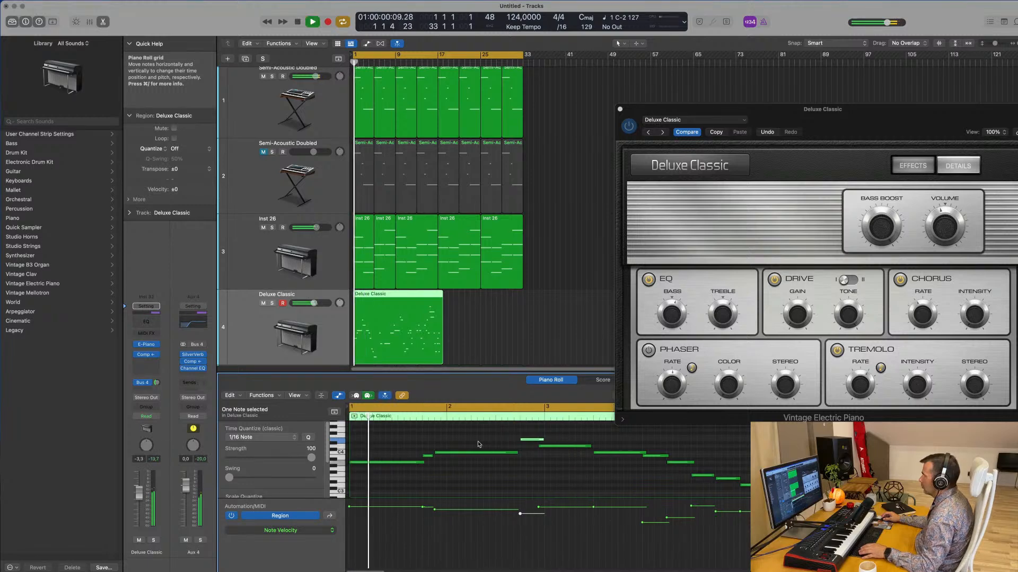
left_click(515, 452)
key("space")
left_click_drag(521, 514, 521, 510)
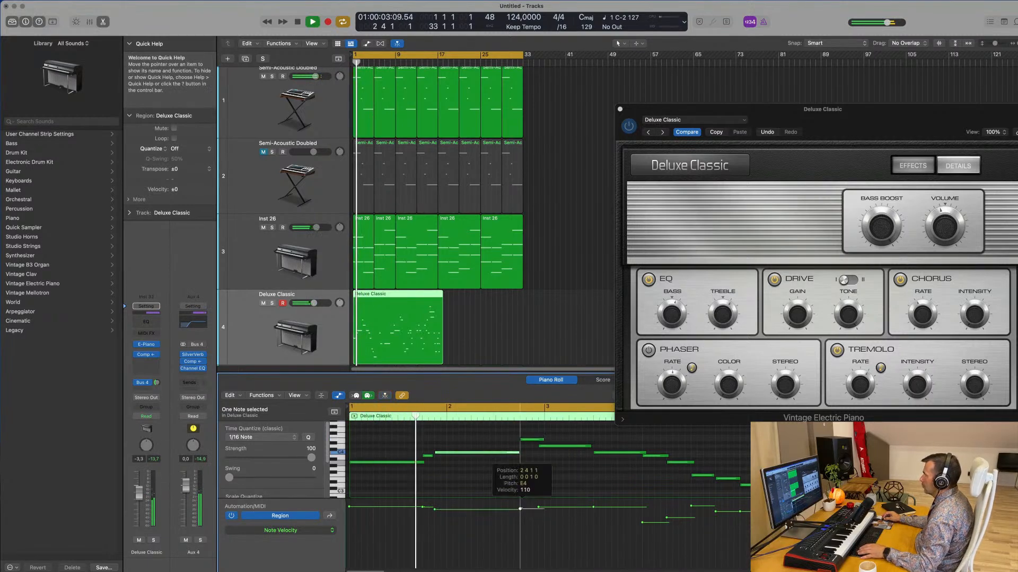
- Lengthen the B3 note at position 1 4 1 1 to 0 0 2 0 and replay the melody from the start
key("space")
left_click(429, 457)
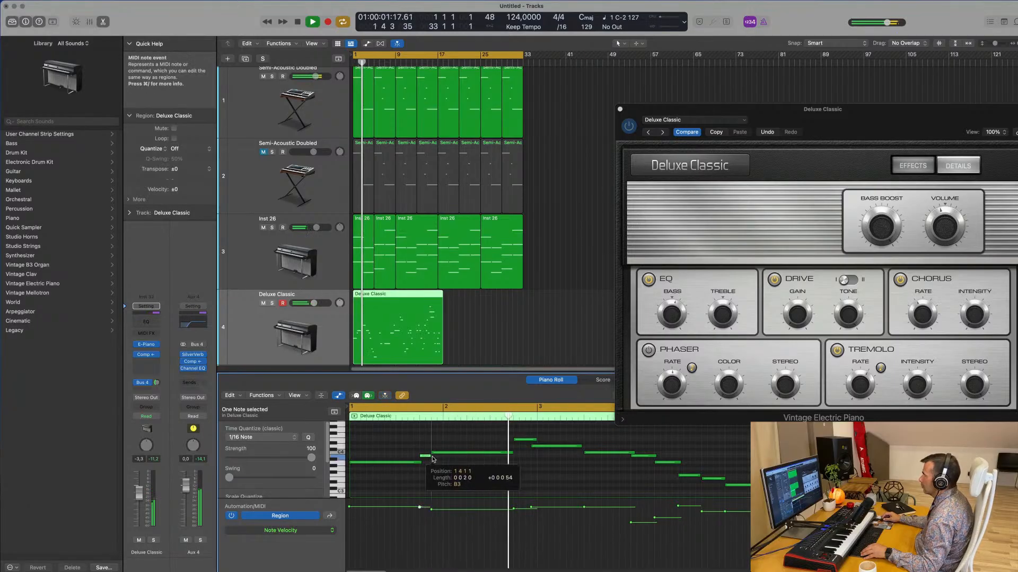
key("Return")
key("super+Left")
left_click(400, 443)
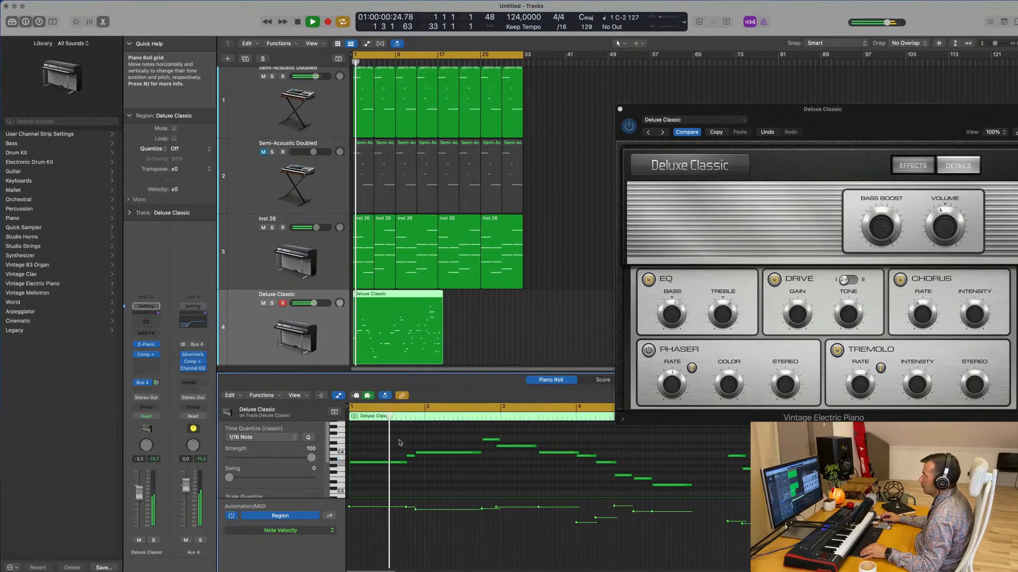
- Delete the low note that starts at bar 5, at the end of the first melody phrase
key("super+Left")
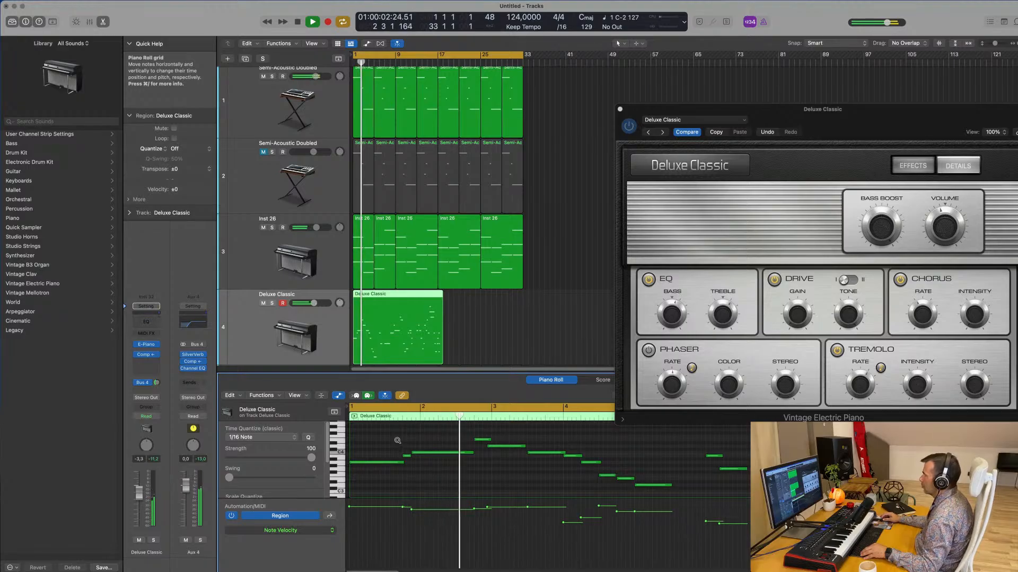
scroll(398, 442, "down", 5)
scroll(424, 440, "up", 2)
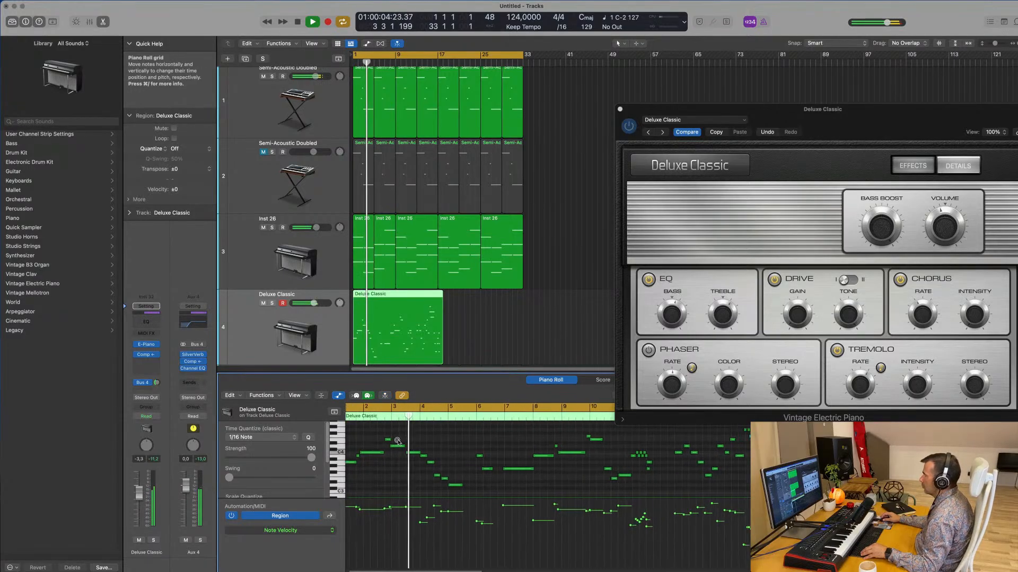
scroll(424, 441, "up", 1)
key("Return")
scroll(453, 438, "down", 1)
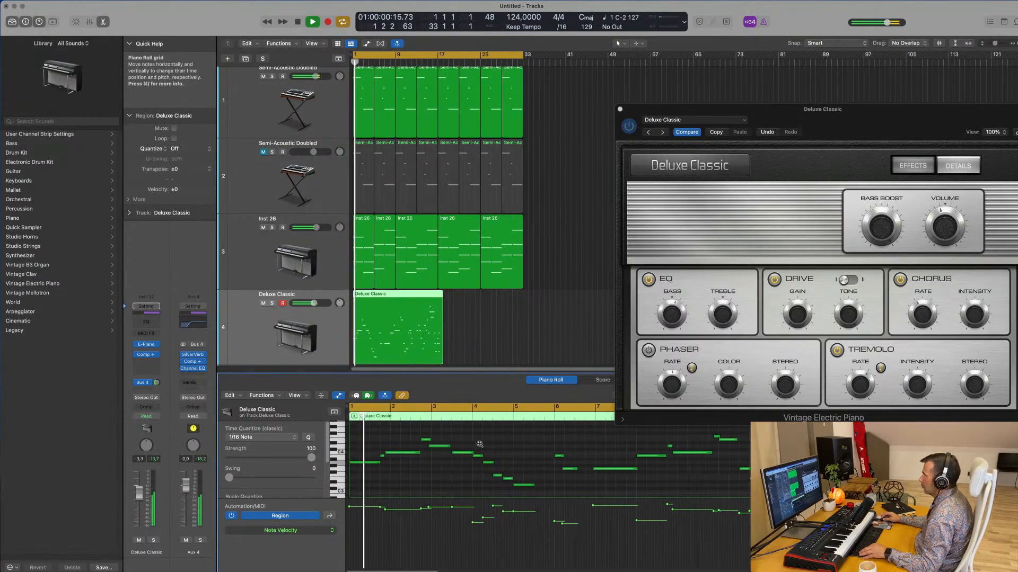
scroll(489, 456, "up", 1)
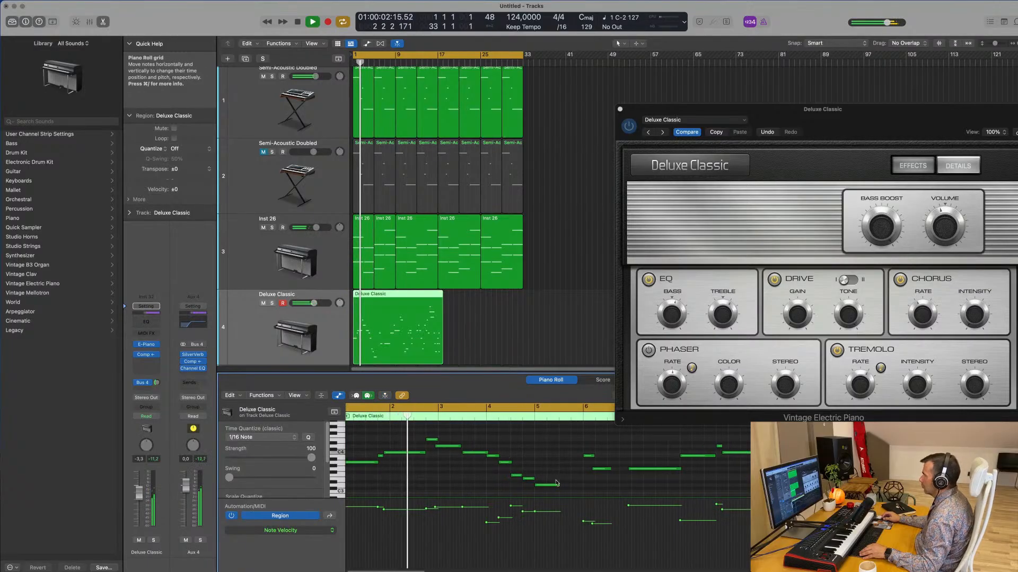
left_click(546, 483)
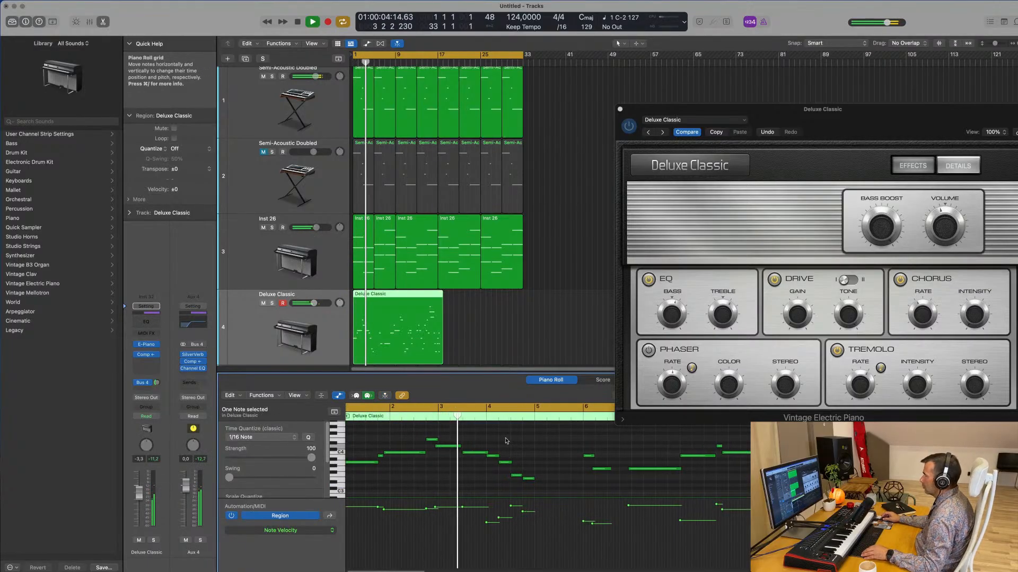
- Move the long note that begins just before bar 3 so that it starts exactly on bar 3, and replay from the start
scroll(492, 450, "up", 1)
key("Return")
left_click_drag(490, 446, 494, 447)
key("Return")
scroll(479, 450, "down", 1)
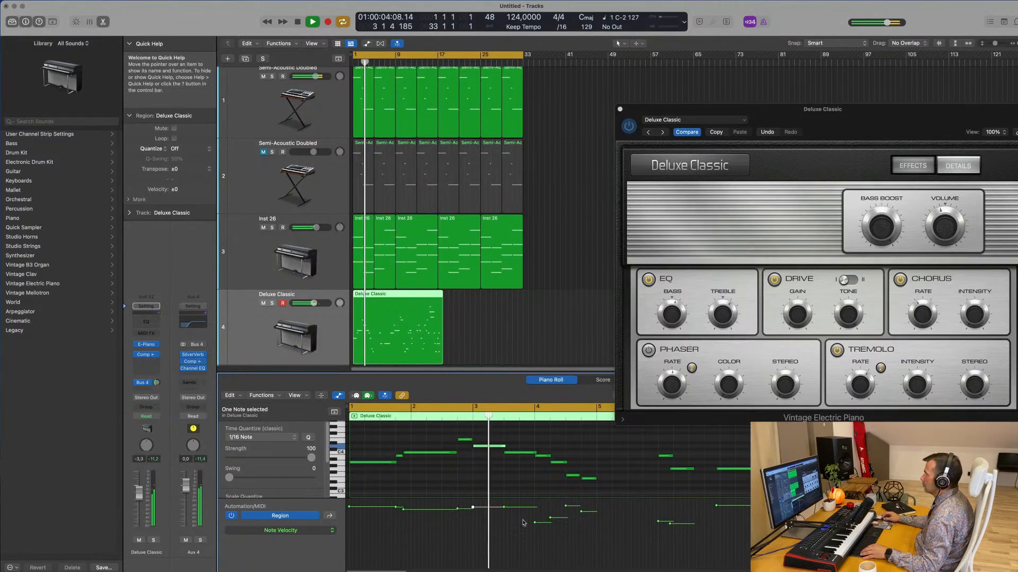
- Lower the velocity of the beat-3 note in bar 4 and raise the bar's last note to G3
left_click(550, 519, "shift")
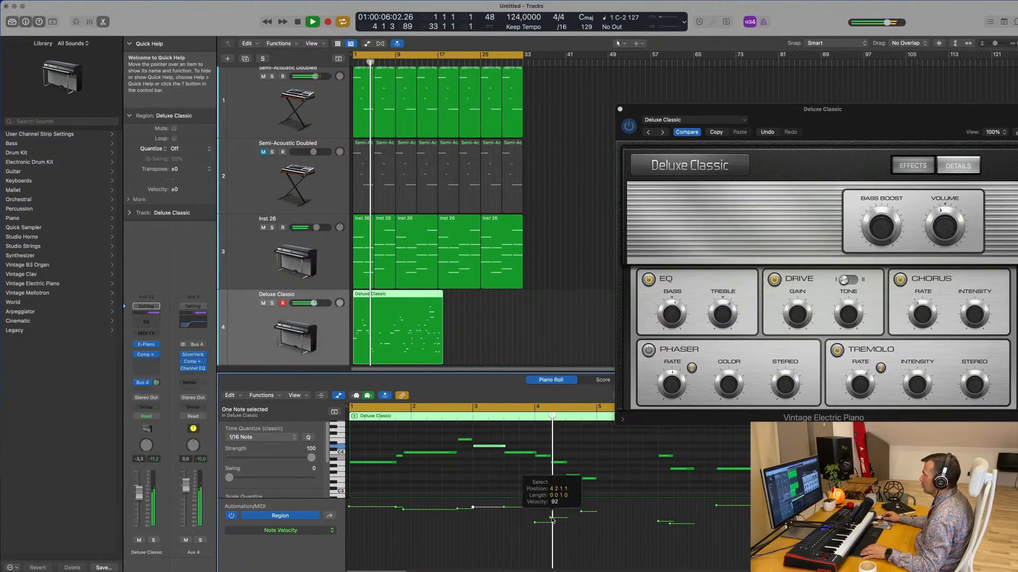
left_click_drag(569, 507, 568, 512)
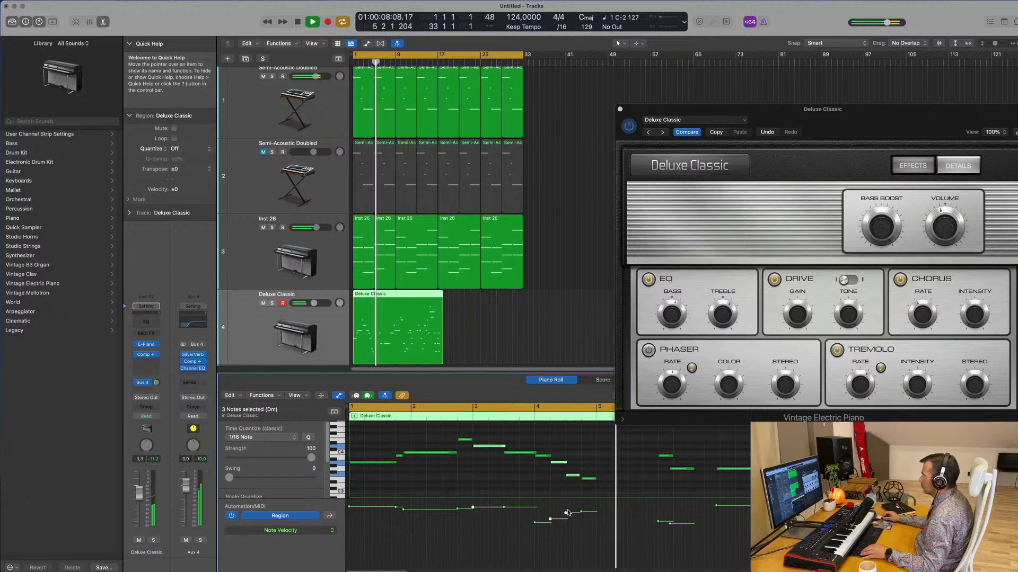
left_click(577, 478)
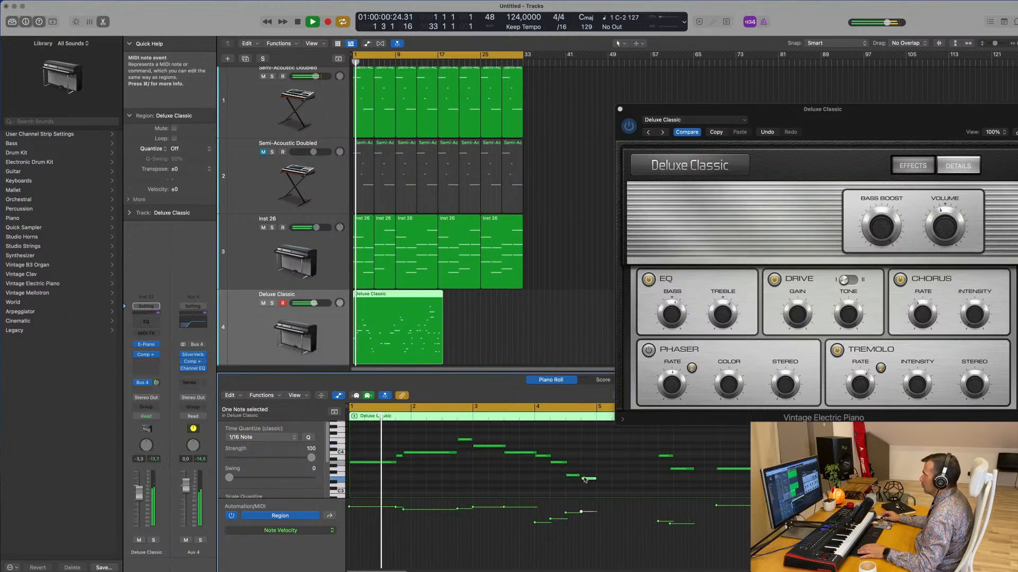
left_click_drag(586, 479, 585, 469)
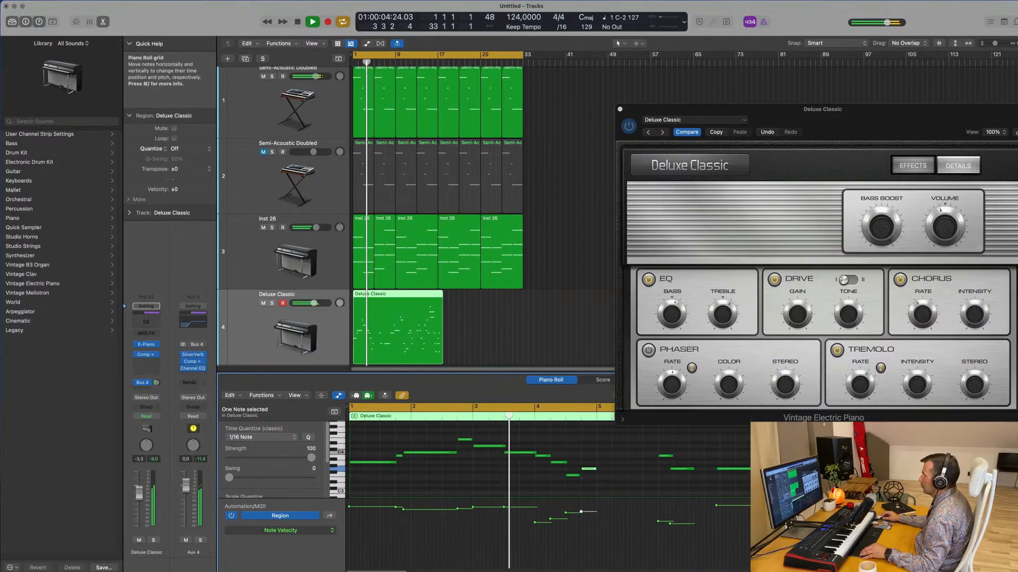
- Split the Deluxe Classic region at bar 17, splitting the crossing notes, and delete the leftover piece after it
scroll(460, 482, "down", 2)
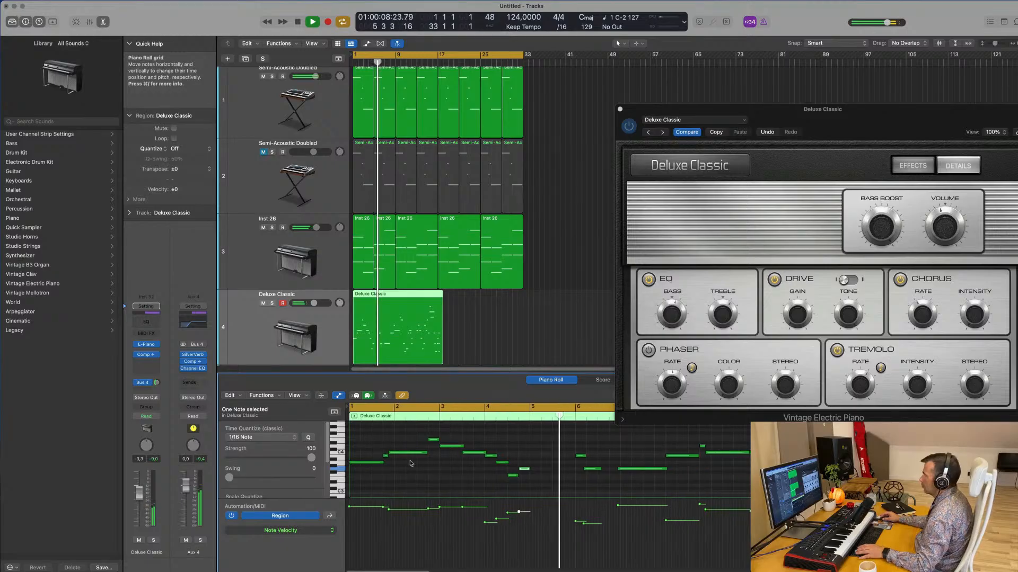
left_click(452, 304)
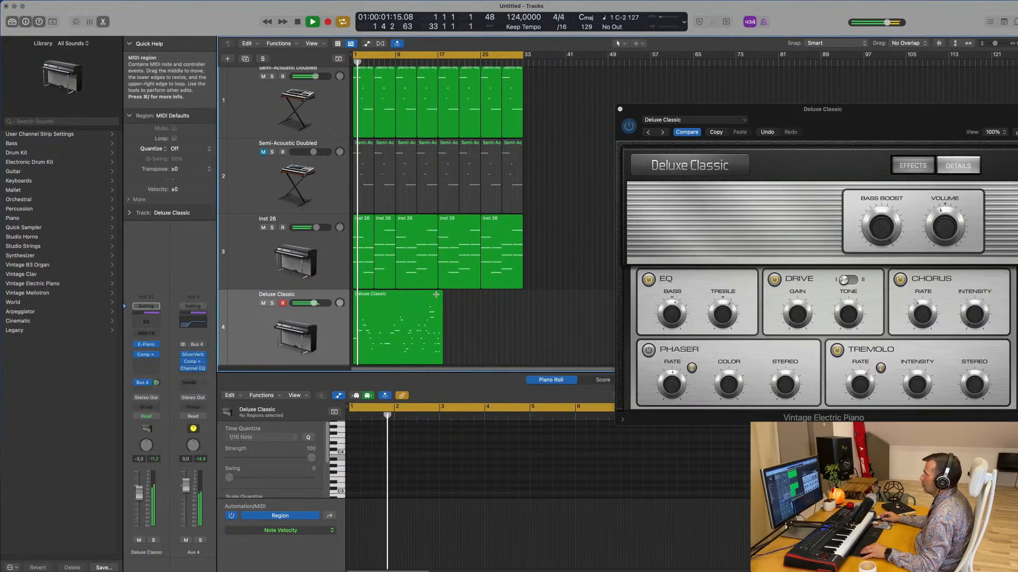
double_click(437, 294, "super")
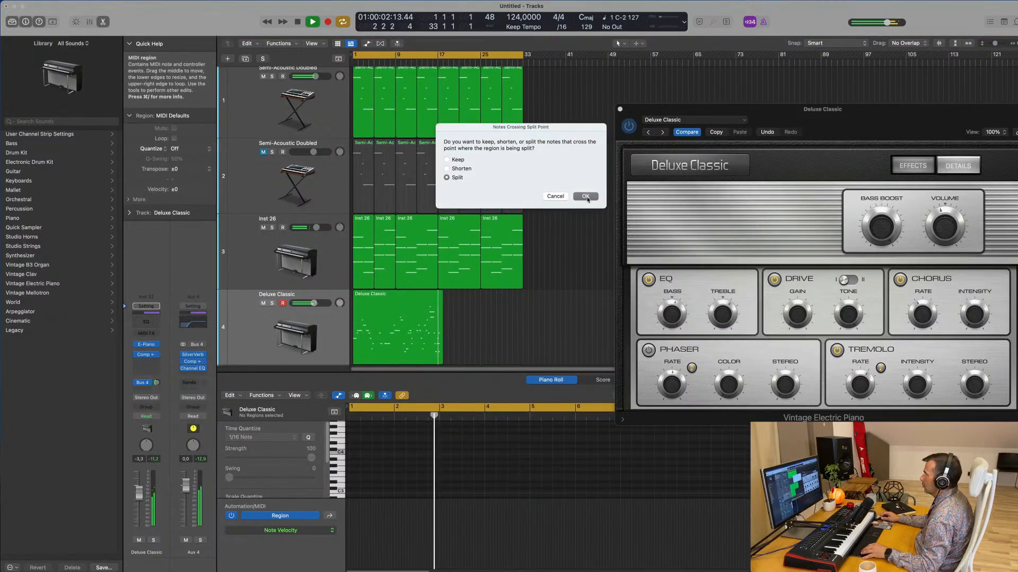
key("Return")
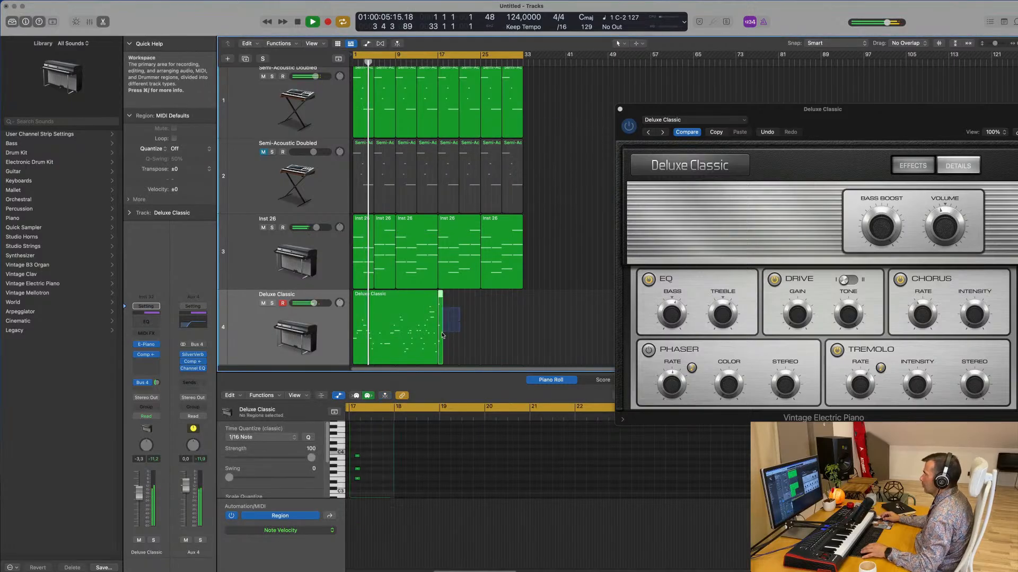
key("Delete")
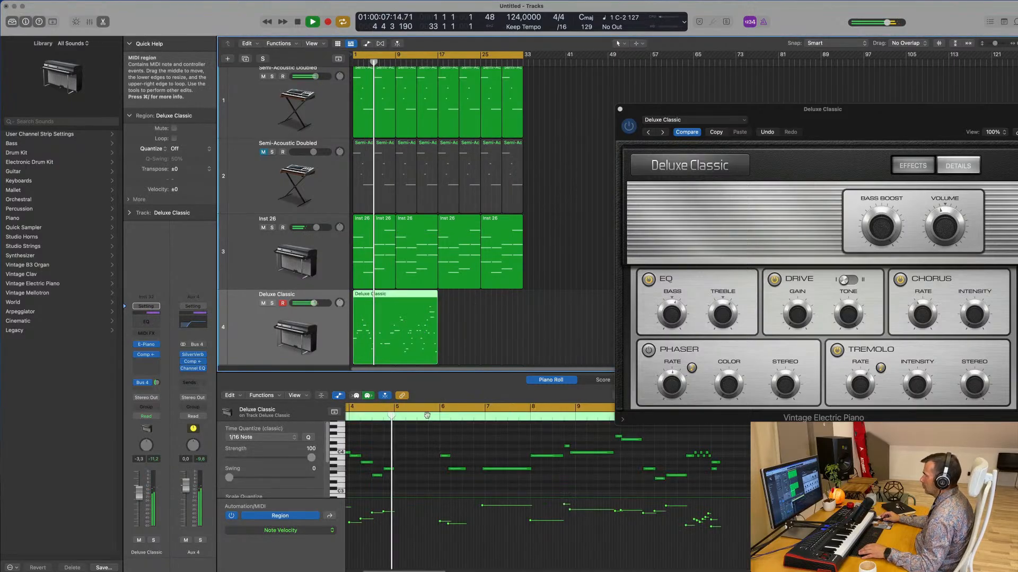
- Split the Deluxe Classic region at bar 5, splitting the crossing notes, and delete everything after the first four bars
key("Return")
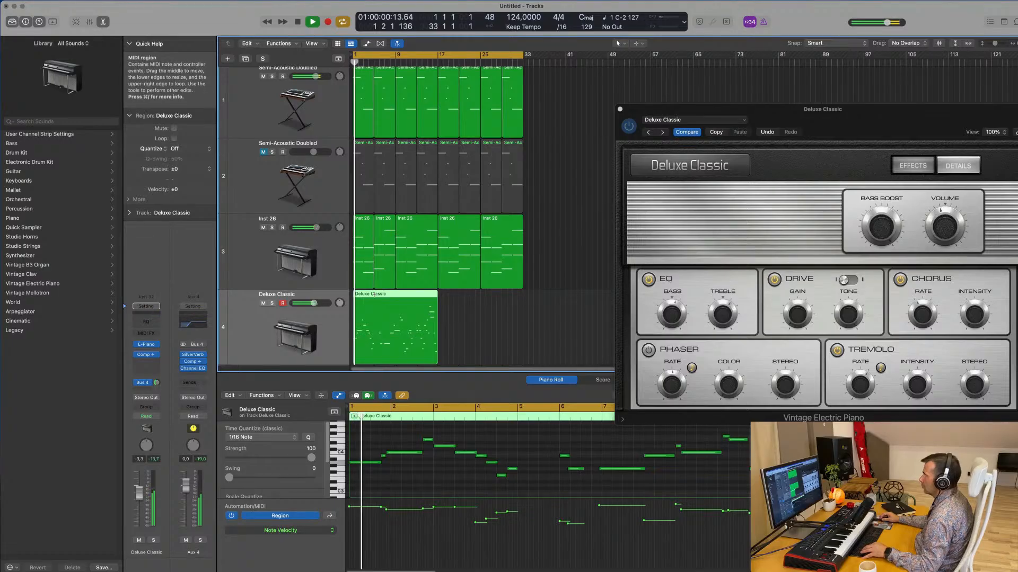
key("super+t")
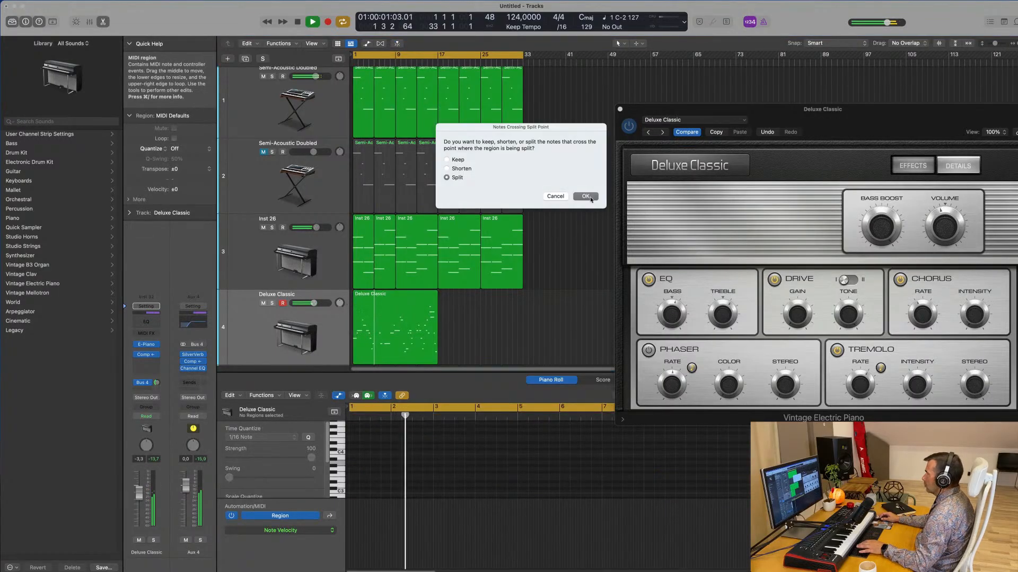
left_click(585, 197)
key("Delete")
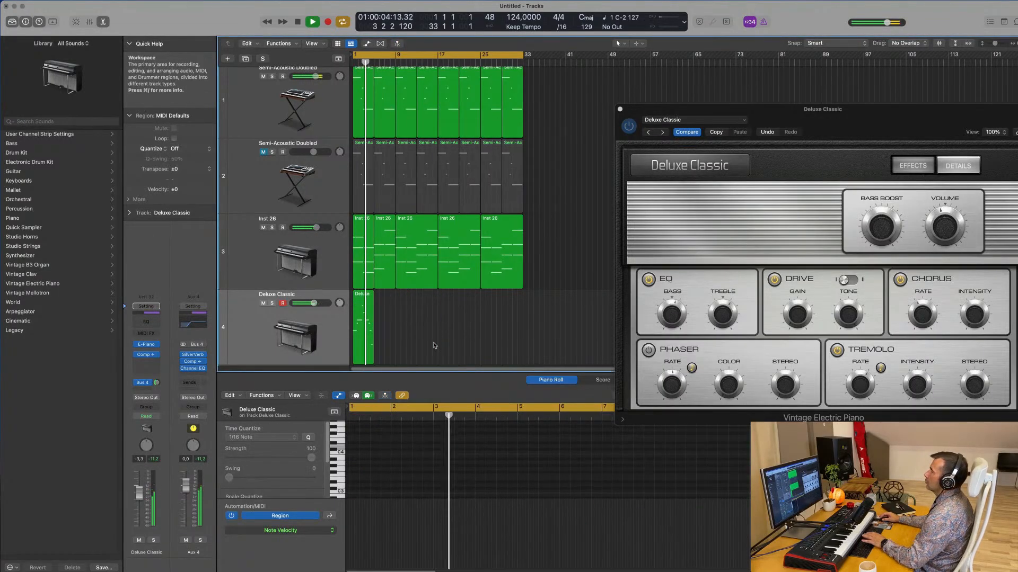
- Repeat the four-bar Deluxe Classic region three times to fill up to bar 17, and reselect the first region
left_click(358, 330)
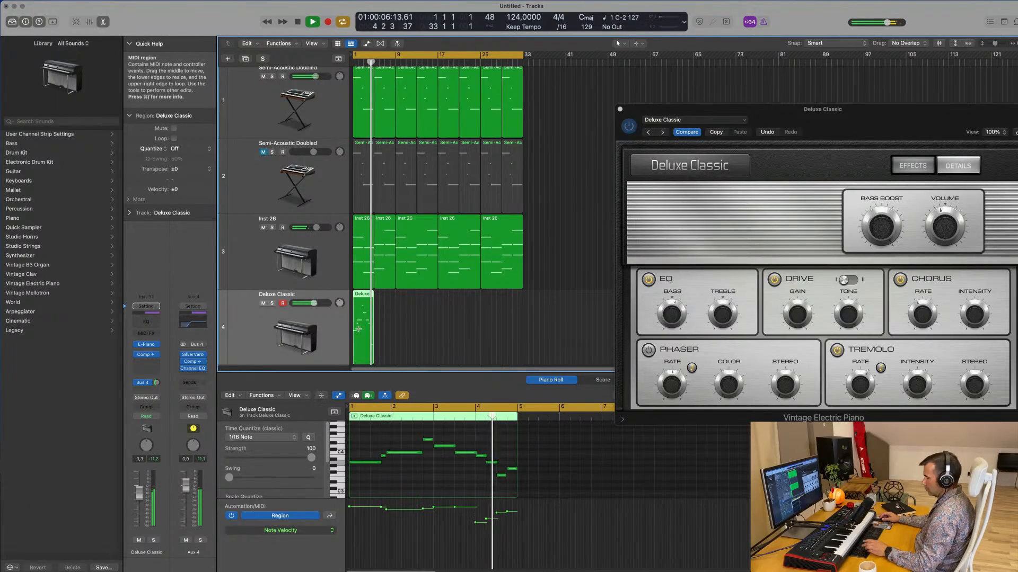
key("super+r")
key("super+r")
key("super+r")
left_click(358, 329)
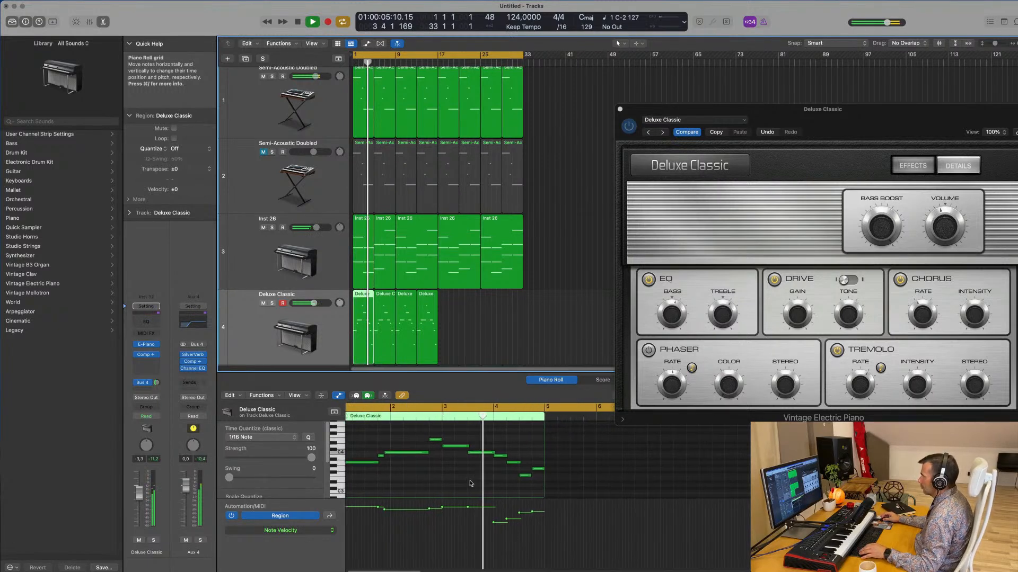
- Delete the second note of bar 4 in the Deluxe Classic melody and lengthen the bar's first note to fill its place
left_click(522, 463)
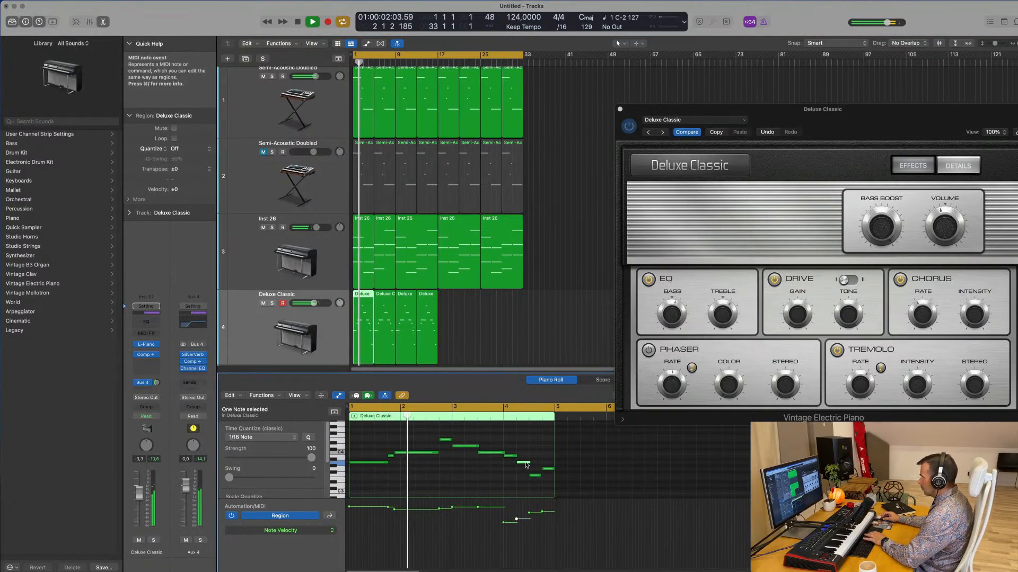
left_click_drag(517, 456, 528, 459)
scroll(462, 475, "left", 2)
scroll(462, 475, "left", 2)
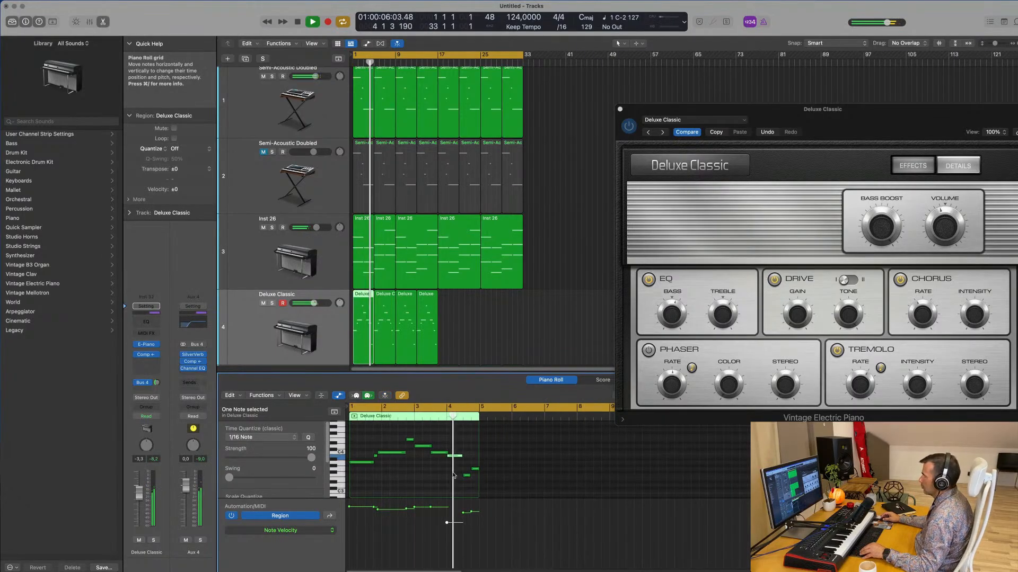
scroll(427, 473, "right", 1)
scroll(437, 473, "right", 1)
key("space")
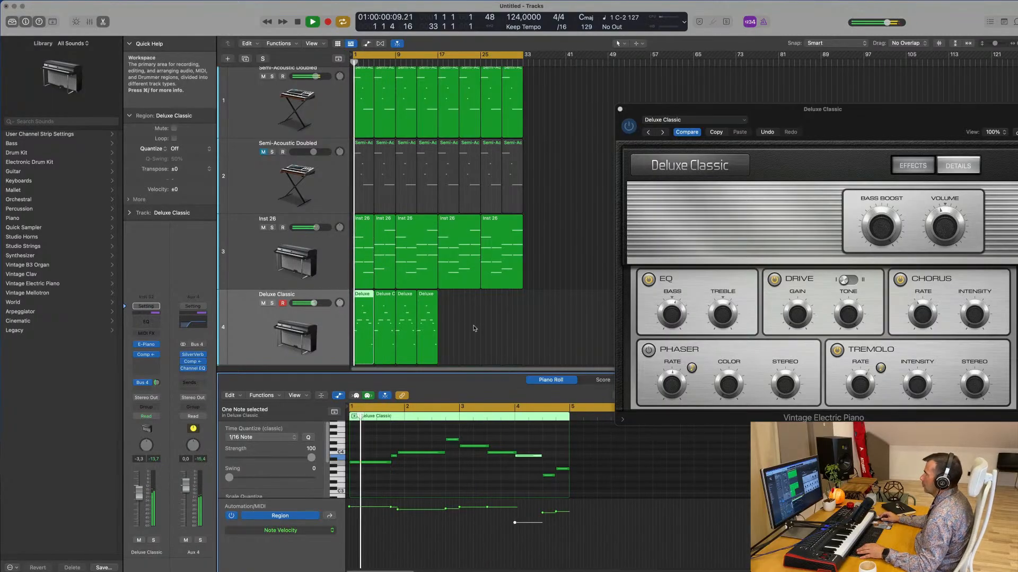
- Delete the three Deluxe Classic copies, repeat the edited four-bar region seven times up to bar 33, and reselect the first region
left_click_drag(480, 330, 382, 344)
key("Delete")
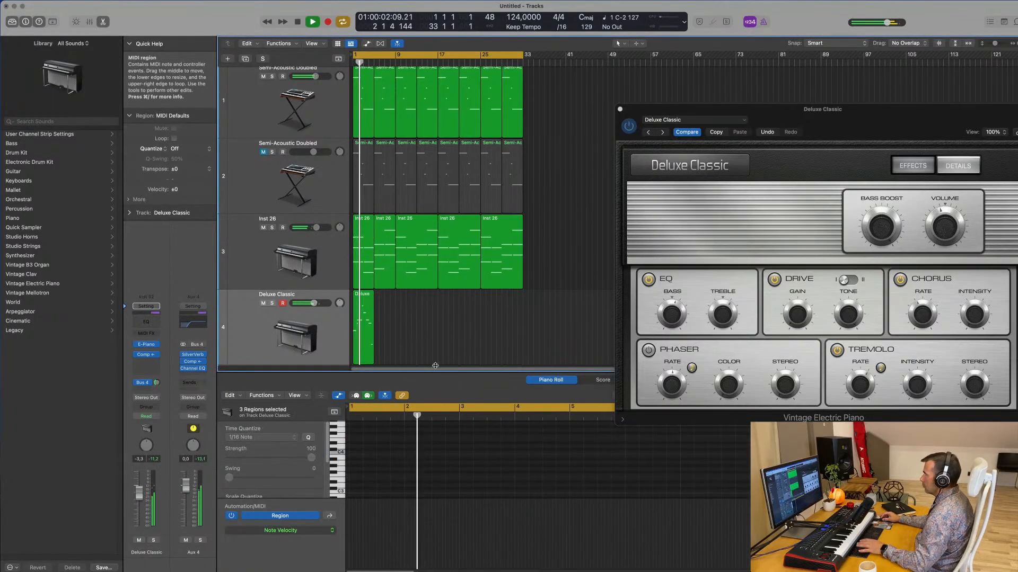
left_click(360, 345)
key("super+r")
key("super+r")
key("super+r")
key("super+r")
key("super+r")
key("super+r")
key("super+r")
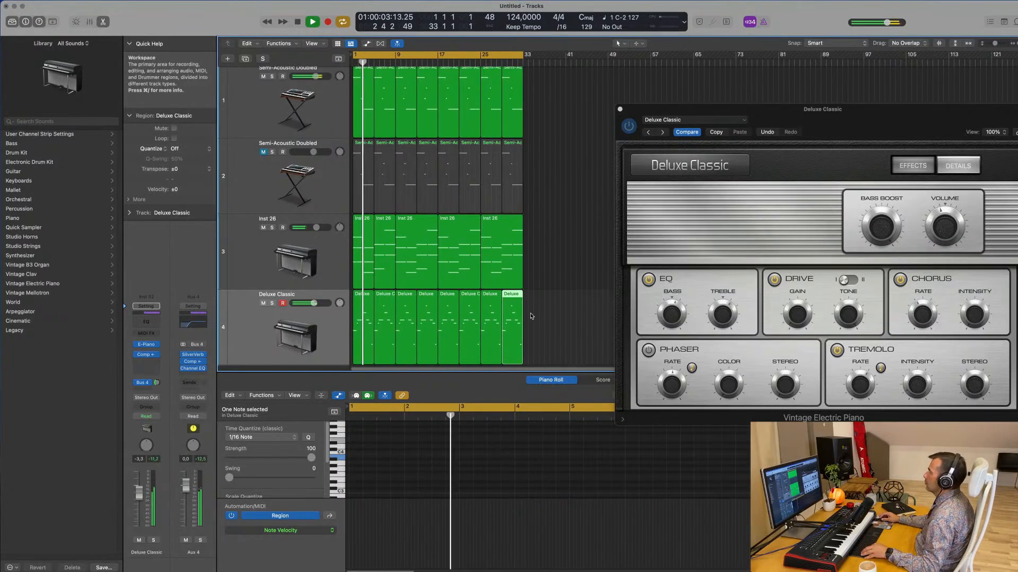
left_click(355, 345)
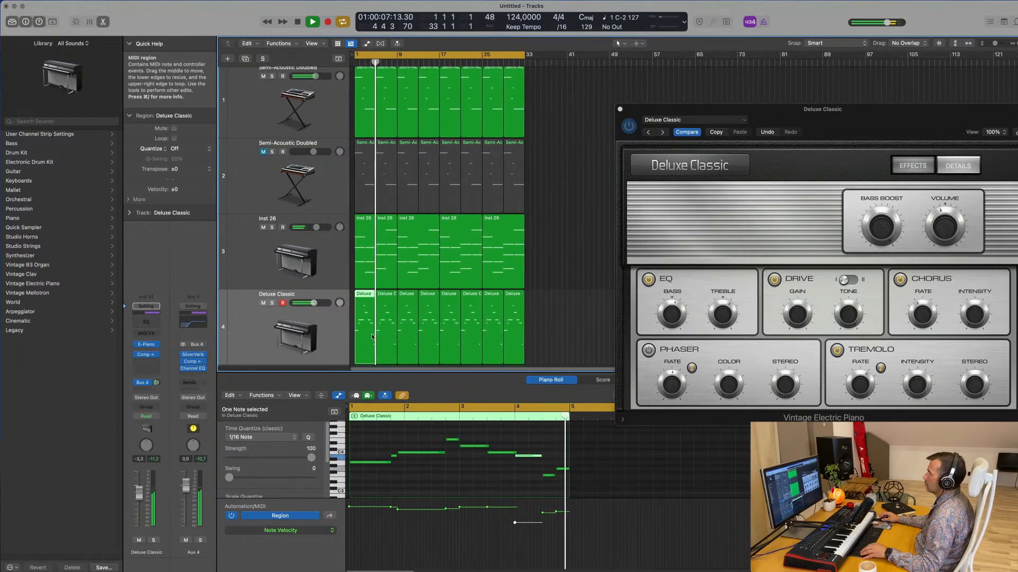
- Deselect the Deluxe Classic regions and close the electric piano's instrument window
left_click(328, 338)
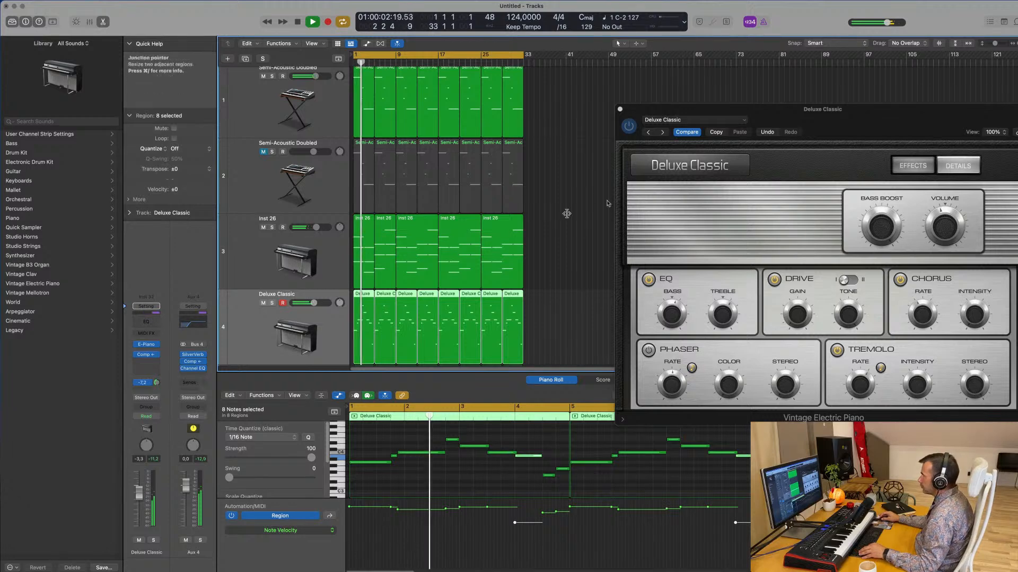
scroll(562, 204, "up", 1)
left_click(791, 2)
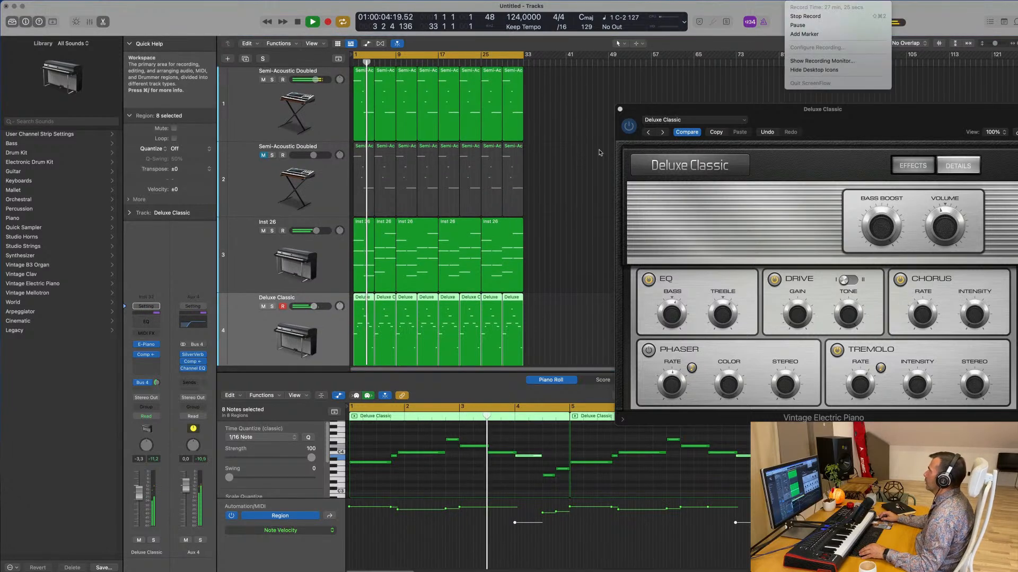
left_click(572, 174)
left_click(620, 109)
- Unmute the Acoustic Guitar Harmonics track and set its volume to -5.1 dB during playback
scroll(576, 189, "right", 2)
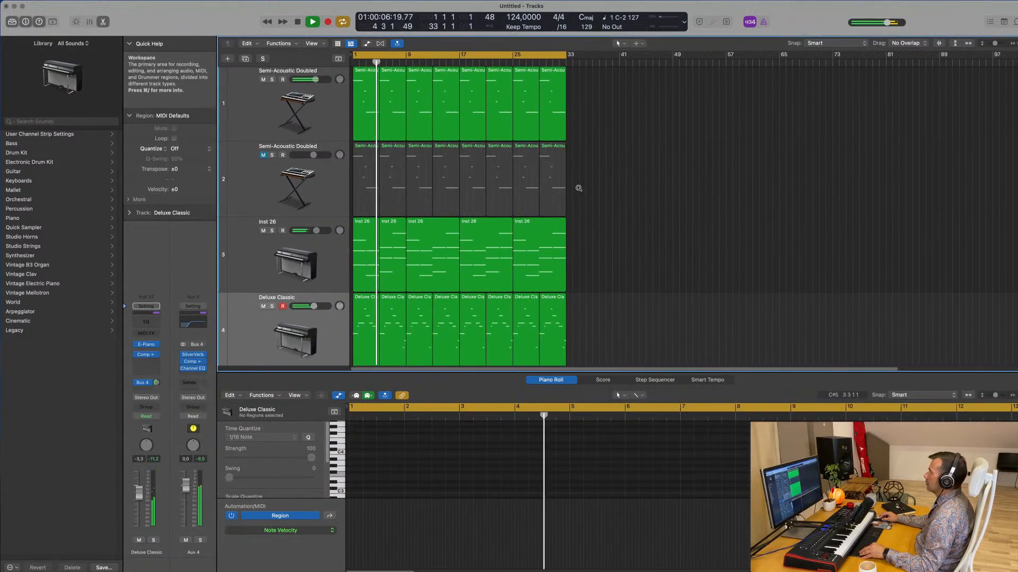
scroll(581, 186, "down", 5)
scroll(588, 183, "down", 3)
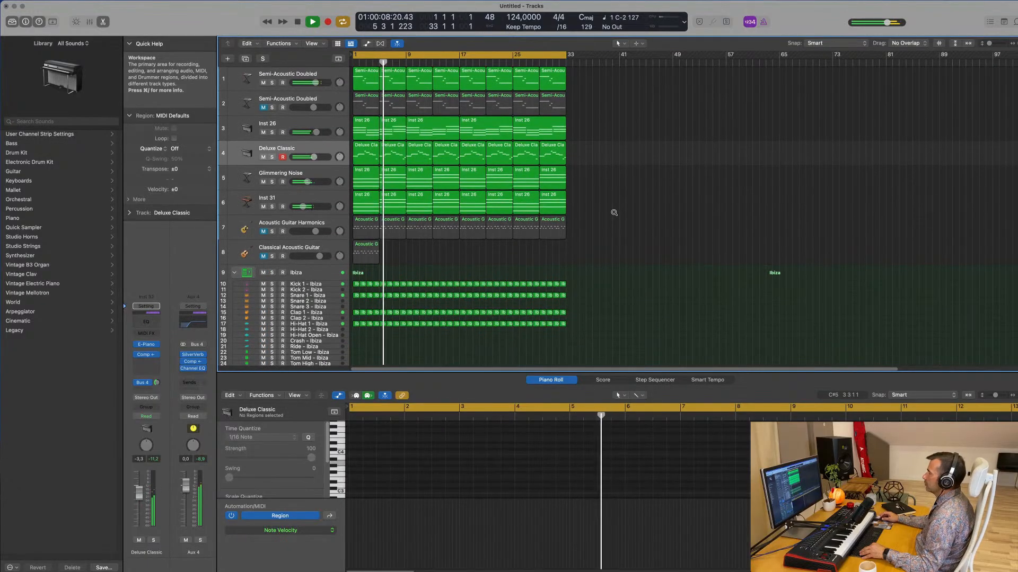
key("space")
left_click(264, 231)
left_click(321, 225)
key("shift+space")
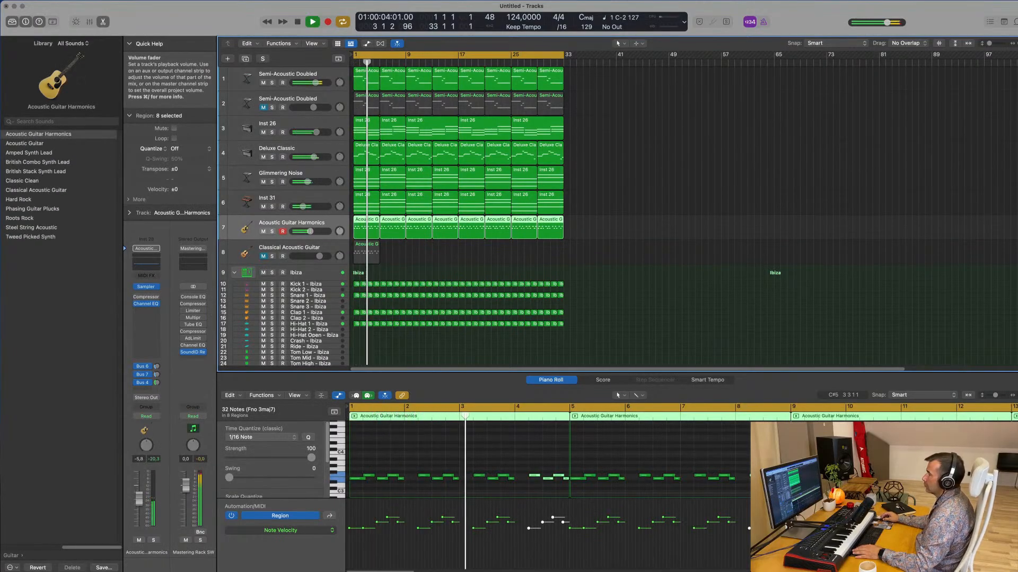
left_click_drag(136, 502, 136, 500)
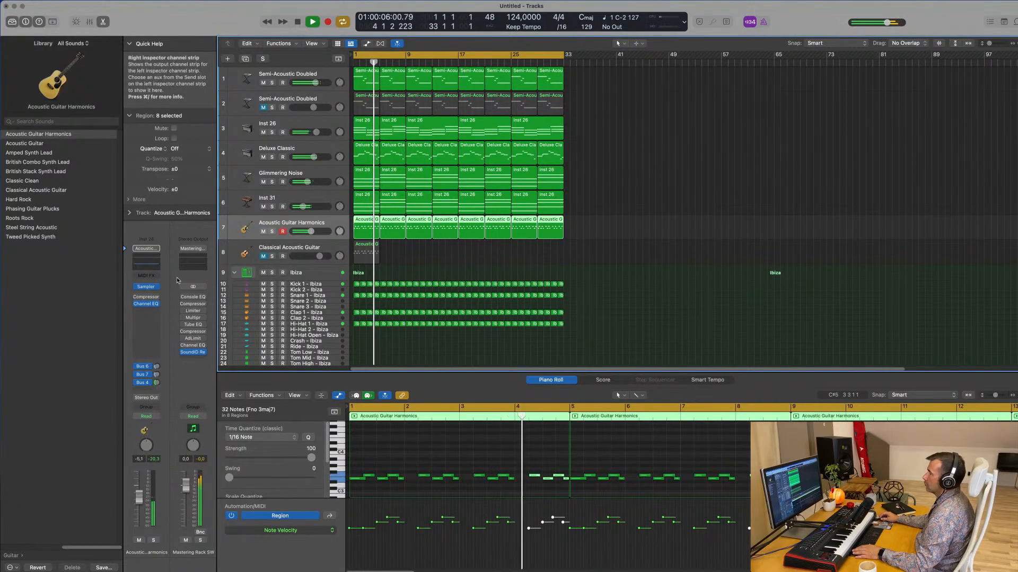
- Set the guitar harmonics' Channel EQ low cut to 545 Hz, 48 dB/oct, Q 1.30, and raise the track volume to -1.5 dB
left_click(156, 270)
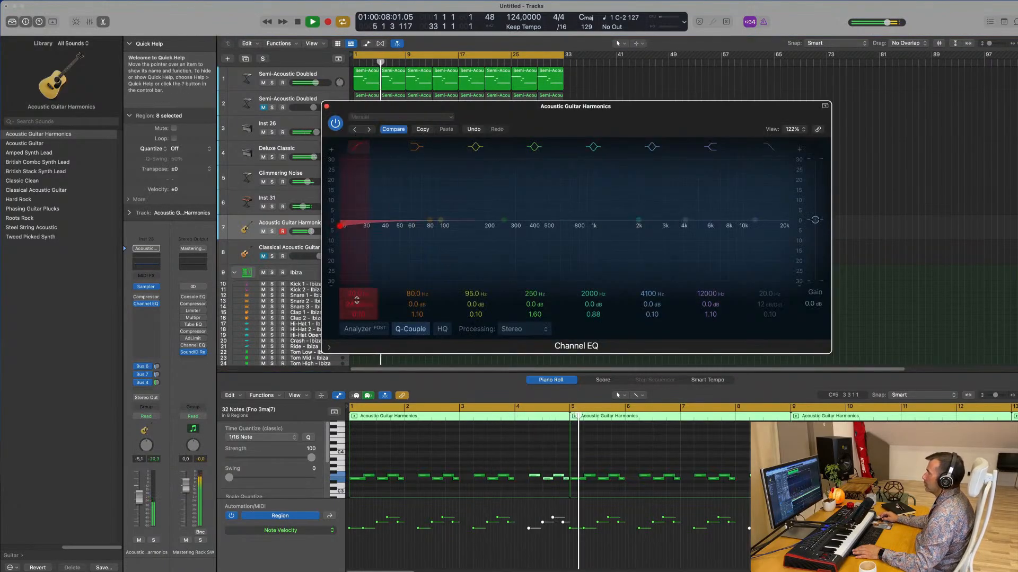
left_click(365, 328)
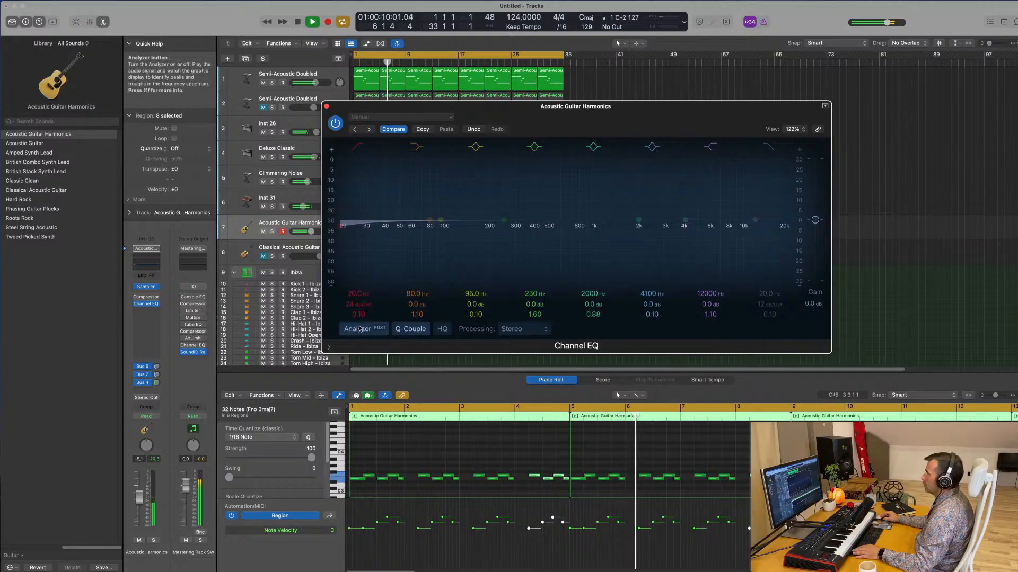
left_click_drag(359, 219, 561, 226)
left_click_drag(359, 304, 360, 273)
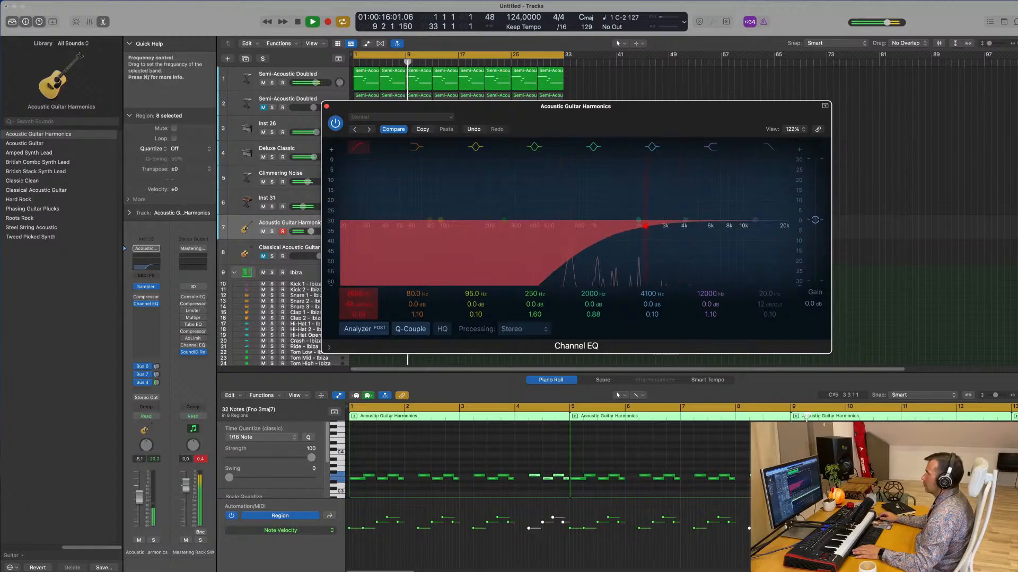
left_click_drag(359, 315, 359, 311)
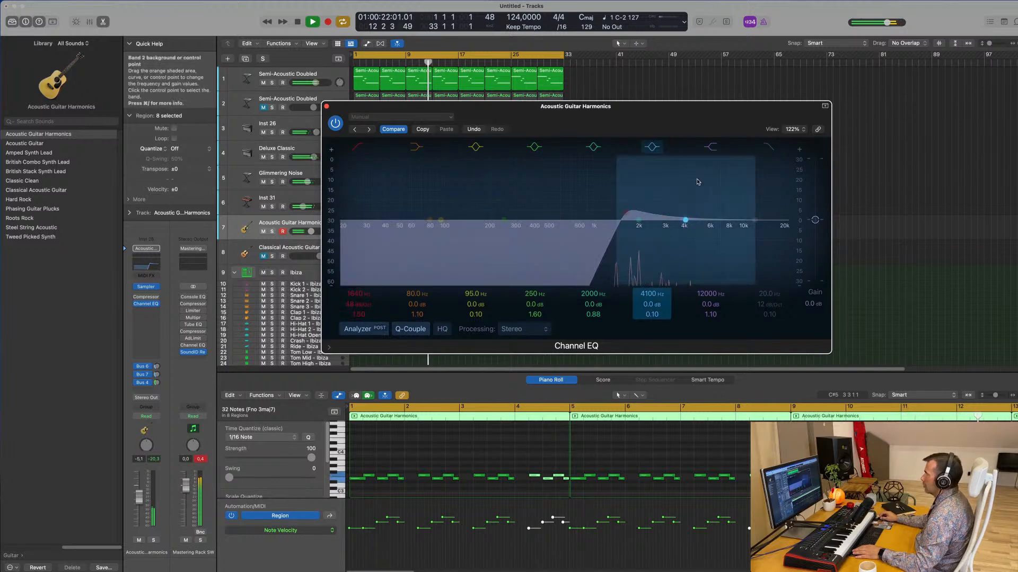
left_click_drag(625, 213, 542, 216)
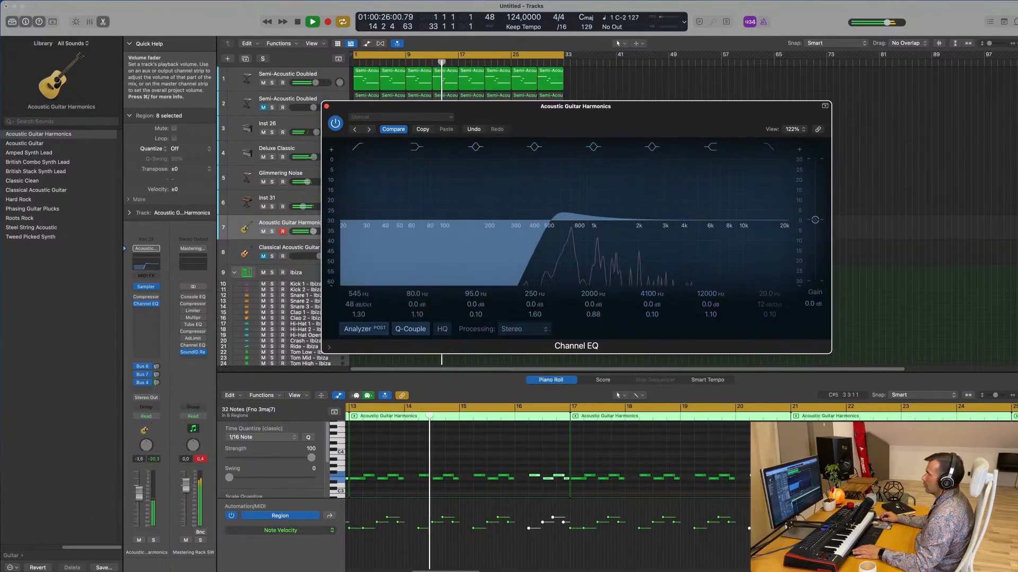
left_click_drag(141, 492, 141, 486)
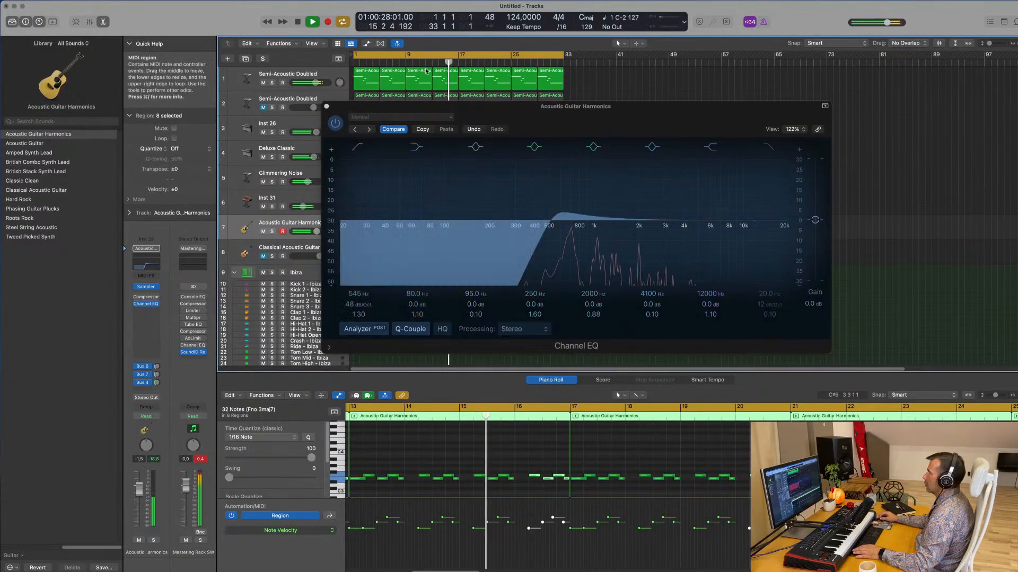
left_click(327, 107)
key("Return")
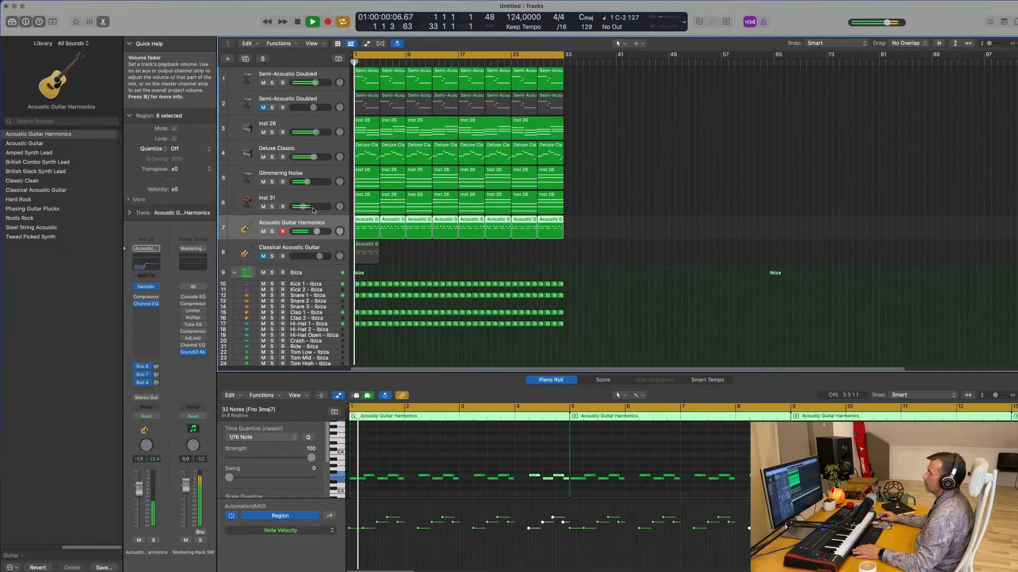
- Adjust the Bus 4 send of Acoustic Guitar Harmonics and lower the track's volume to -9.2 dB
left_click_drag(137, 491, 138, 502)
key("Return")
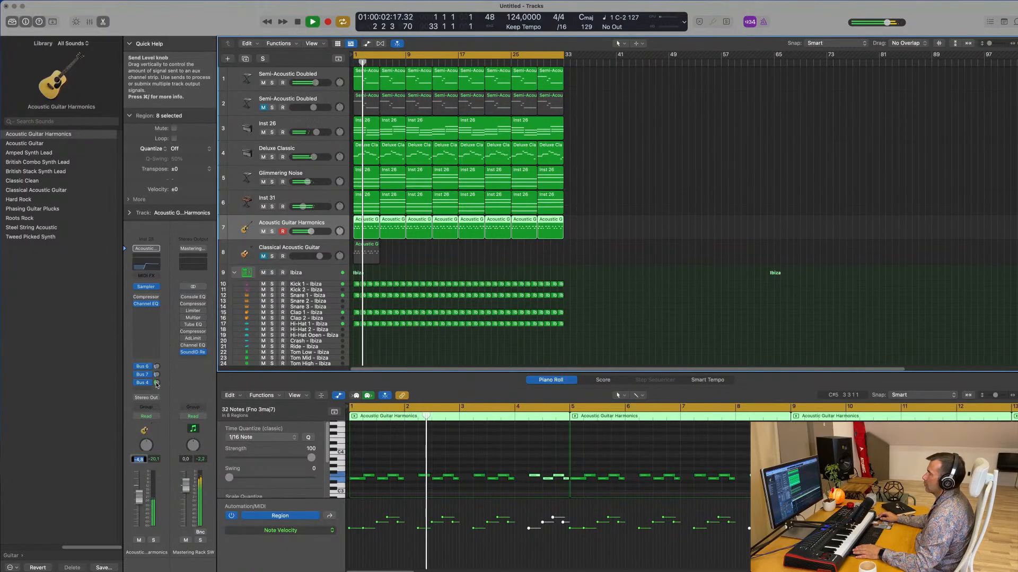
left_click(156, 383)
left_click_drag(137, 498, 137, 507)
- Mute Glimmering Noise, Deluxe Classic, Inst 26 and Inst 31 to hear the guitar harmonics in a sparser mix
scroll(688, 174, "up", 3)
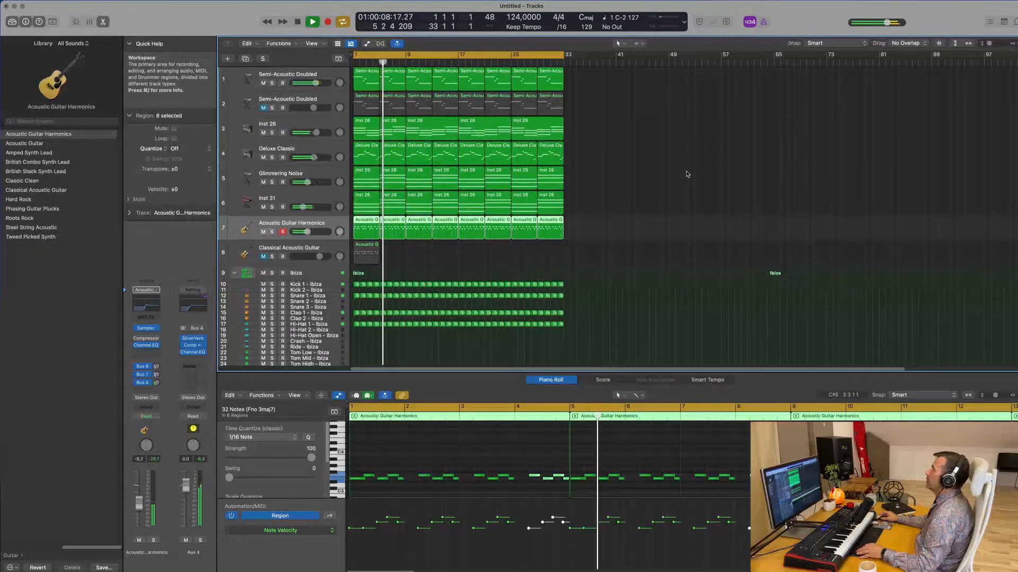
scroll(695, 173, "down", 3)
scroll(706, 175, "up", 2)
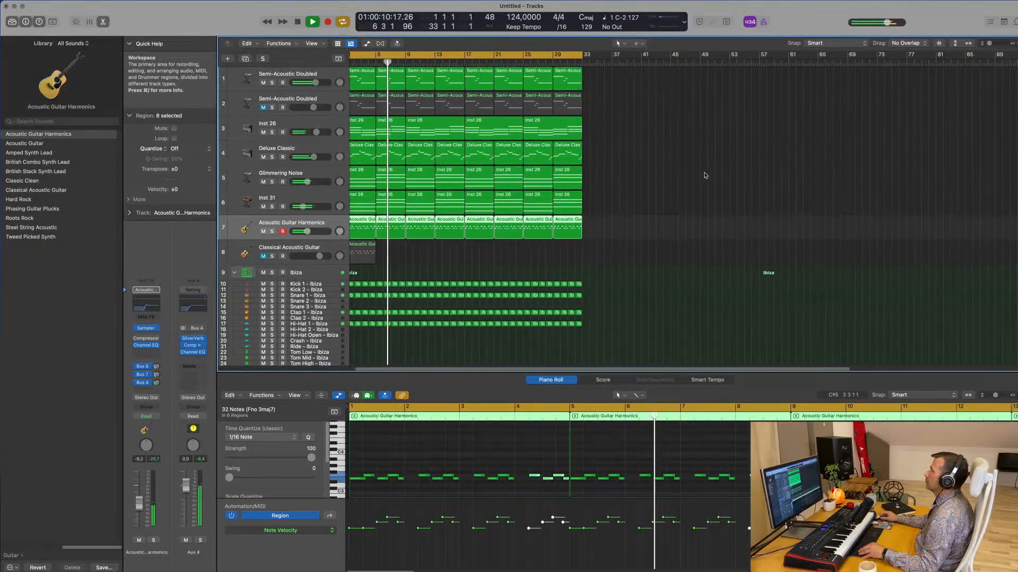
key("Return")
left_click(263, 182)
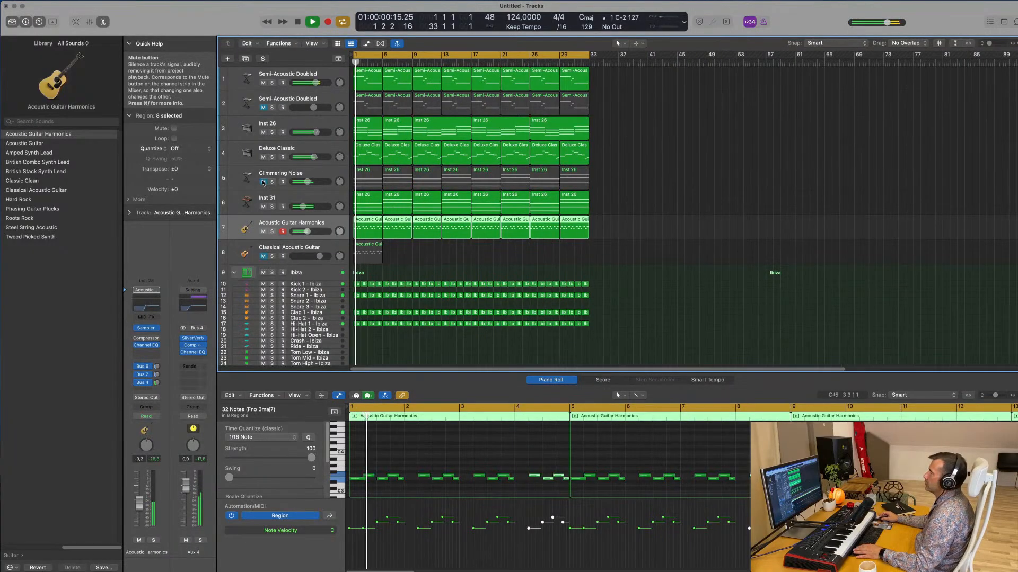
left_click(263, 158)
key("space")
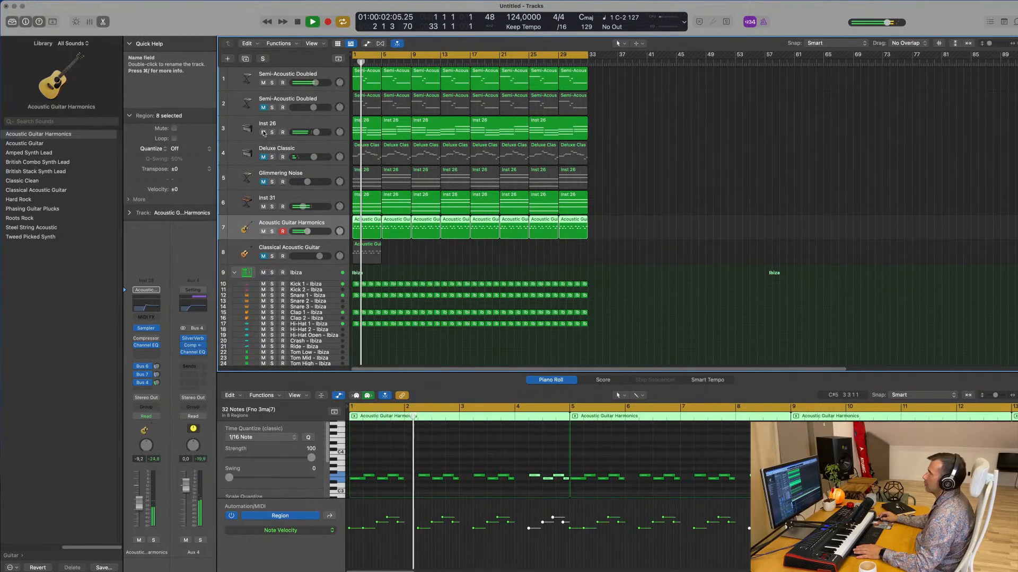
left_click(263, 132)
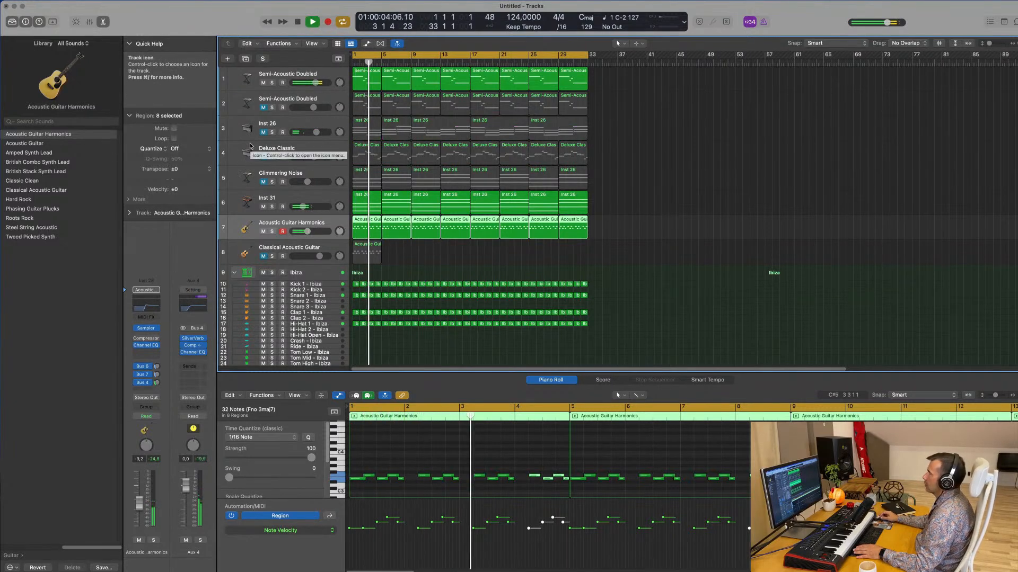
left_click(263, 206)
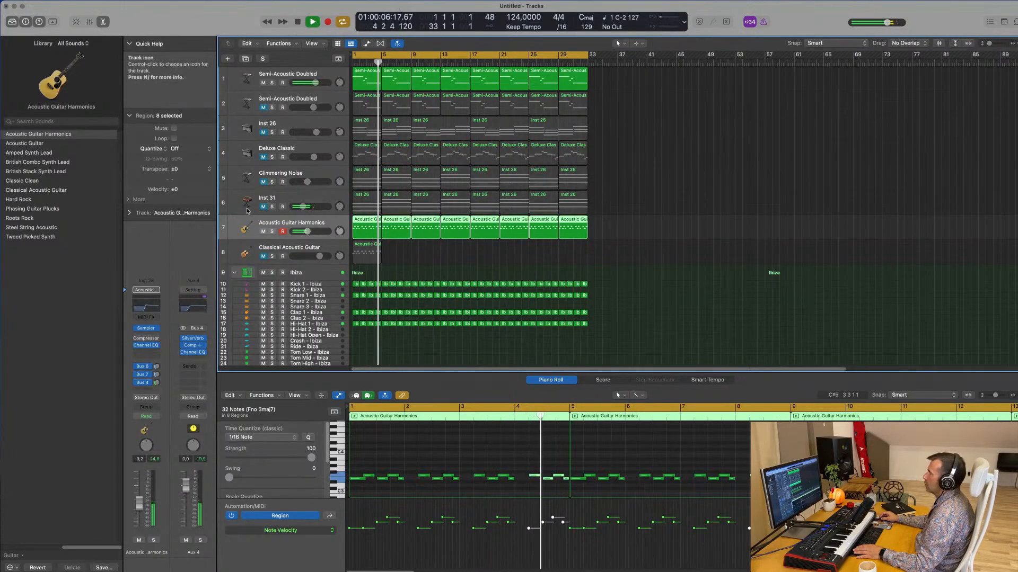
- Audition Inst 26 and Inst 31 in turn with the guitar harmonics, muting each of them again
left_click(262, 133)
key("space")
left_click(262, 133)
key("space")
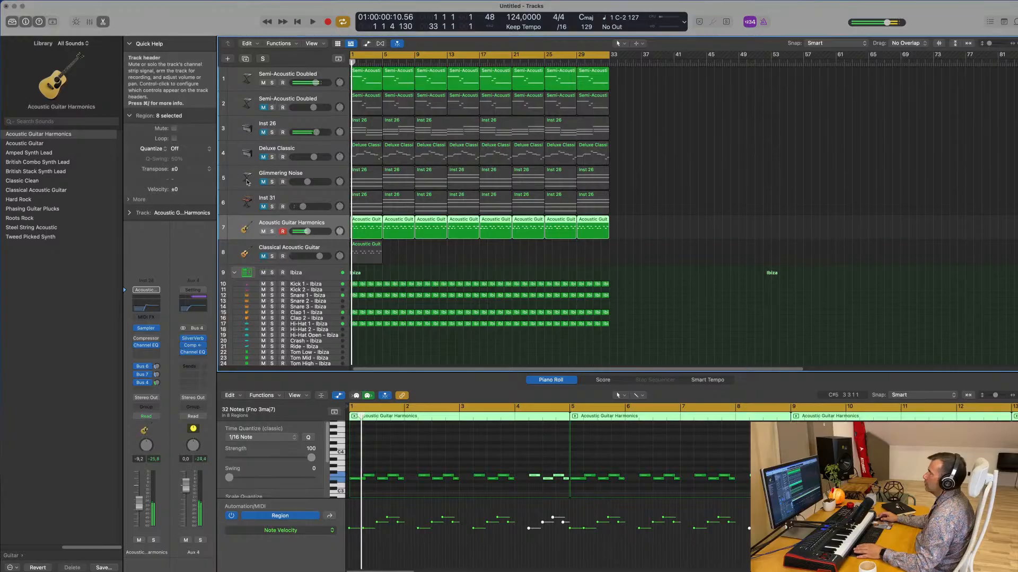
left_click(263, 207)
key("space")
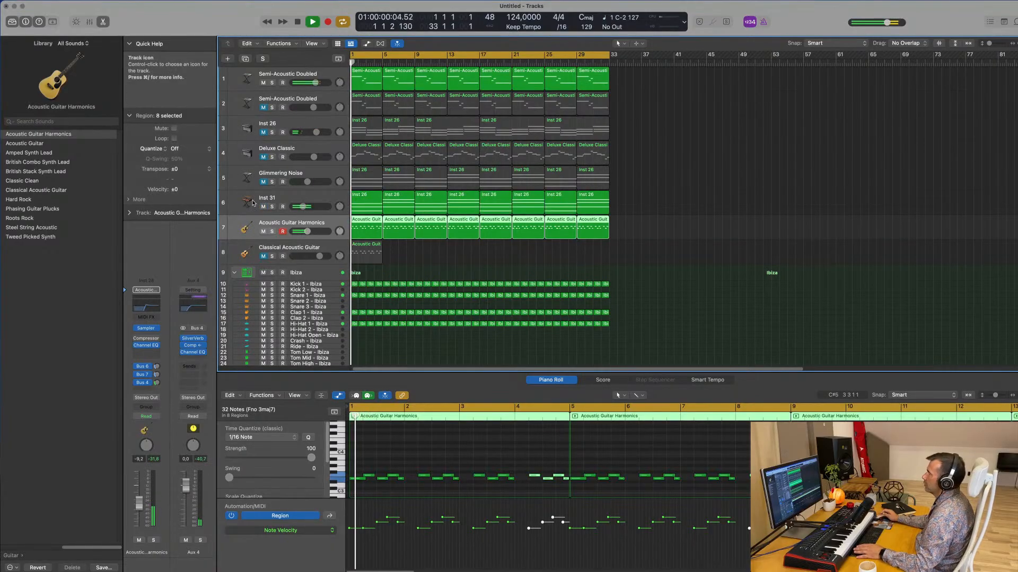
left_click(263, 207)
key("space")
key("space")
- Unmute Glimmering Noise in place of the first Semi-Acoustic Doubled track, and raise the guitar harmonics' volume to -7.2 dB
left_click(263, 182)
key("space")
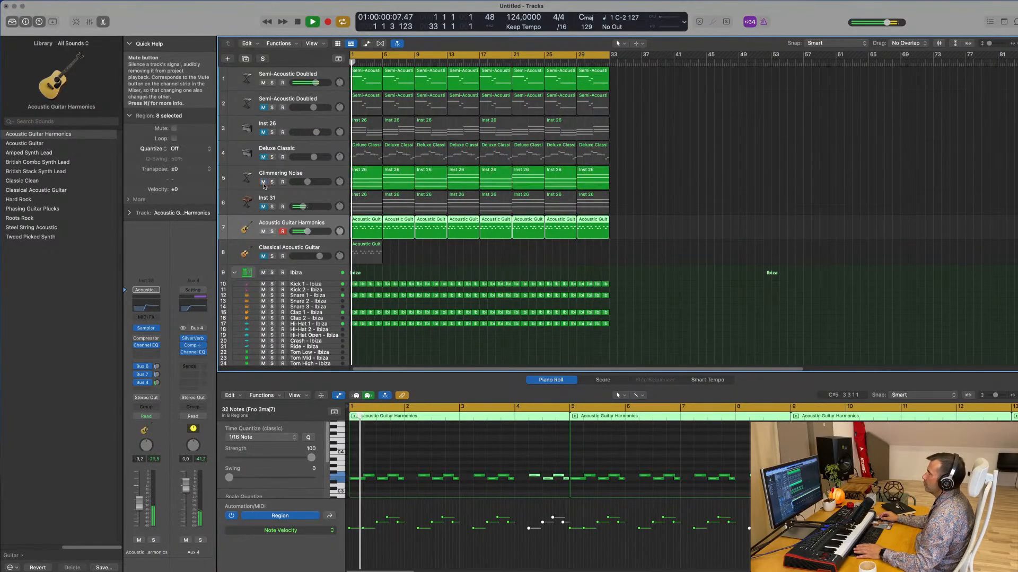
scroll(318, 173, "down", 4)
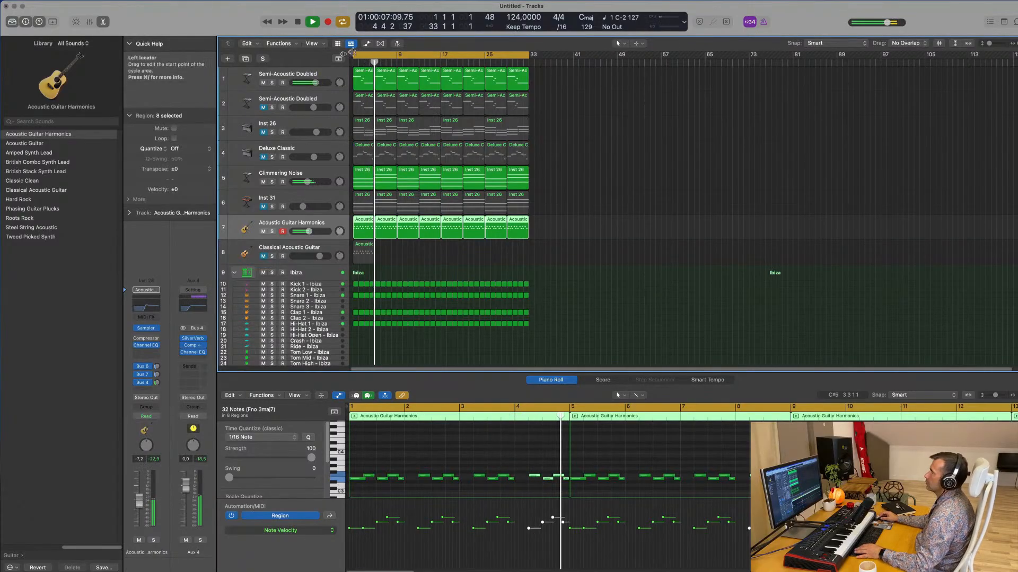
scroll(303, 200, "up", 5)
scroll(304, 200, "down", 1)
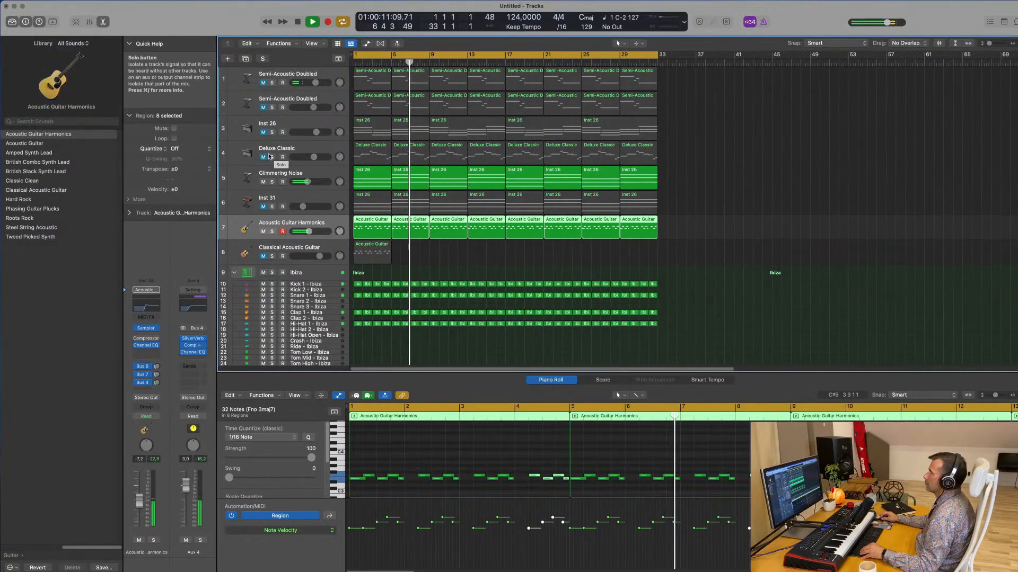
- Add Deluxe Classic and Inst 26 back into the mix by unmuting them, replaying from bar 1
key("Return")
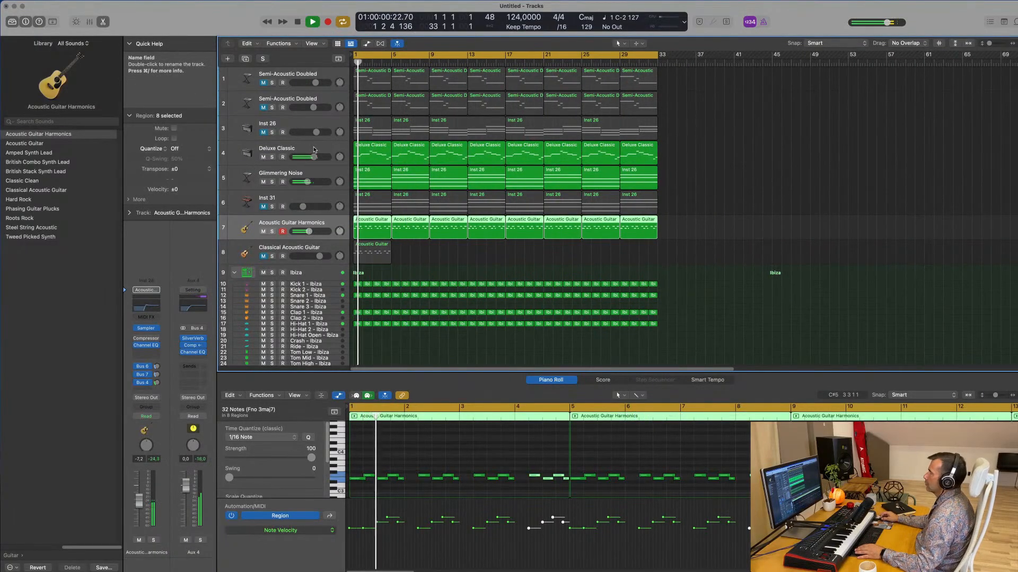
left_click(255, 161)
scroll(268, 214, "up", 4)
scroll(267, 214, "down", 3)
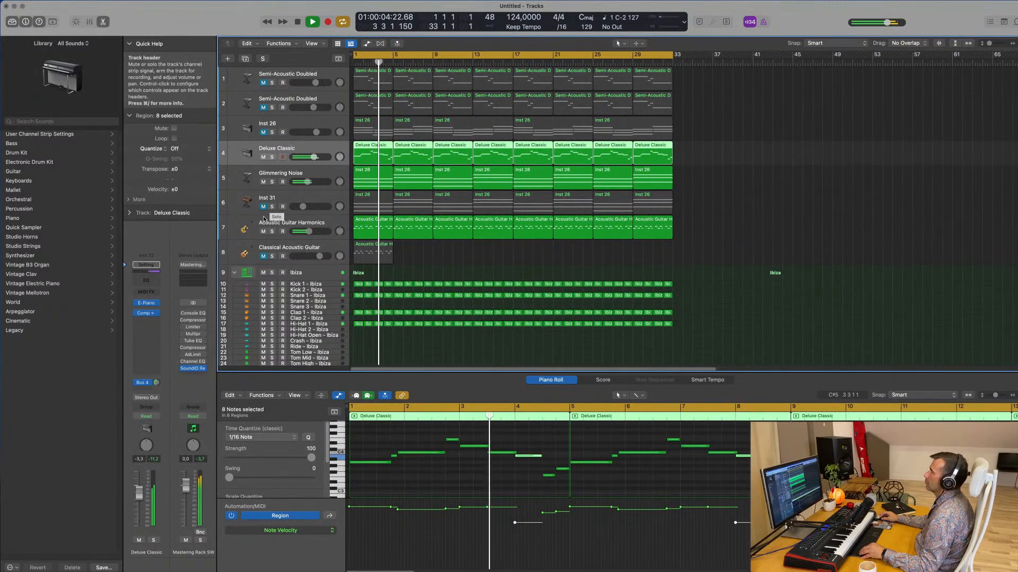
scroll(302, 213, "up", 1)
scroll(302, 213, "down", 3)
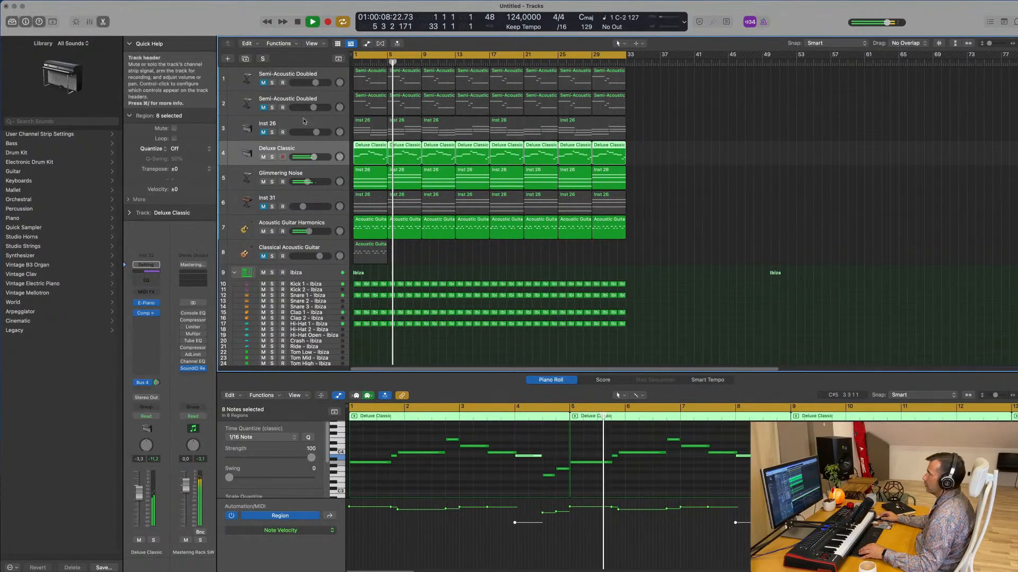
left_click(263, 132)
key("Return")
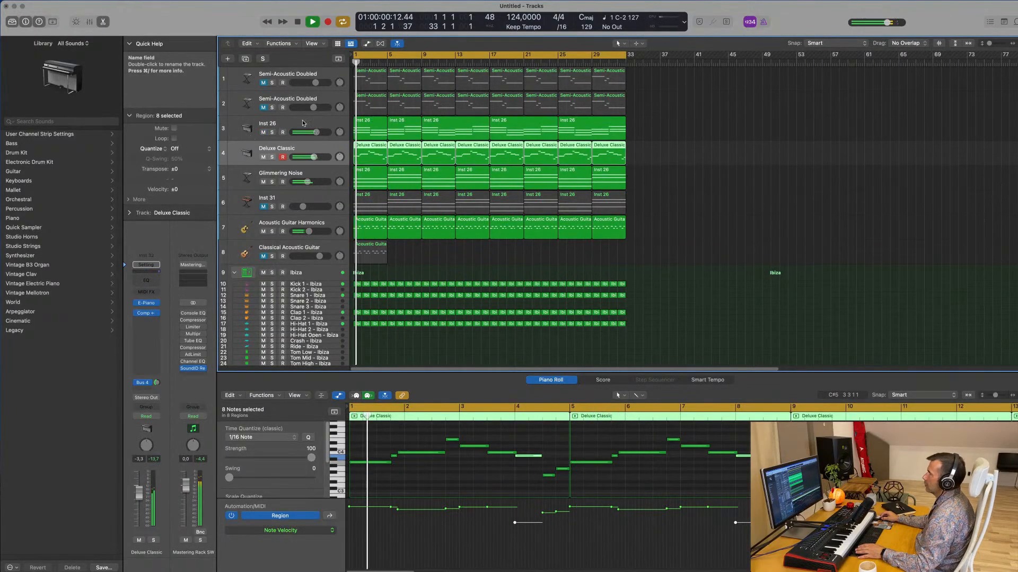
- Set Inst 26's volume to -2.9 dB, and audition the first Semi-Acoustic Doubled track, lowering it to -4.2 dB and muting it again
left_click(305, 122)
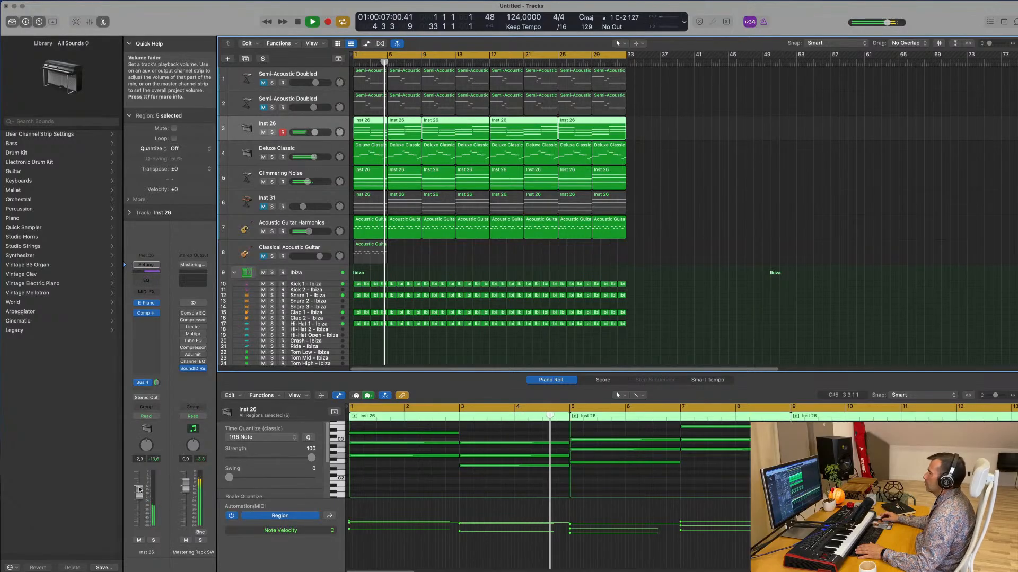
left_click(332, 75)
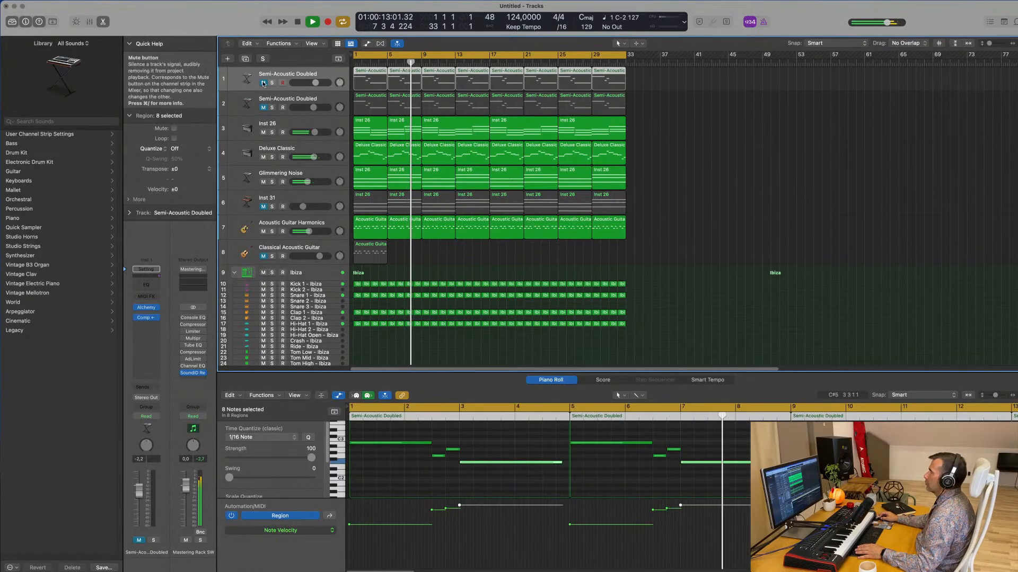
key("ctrl+m")
key("Return")
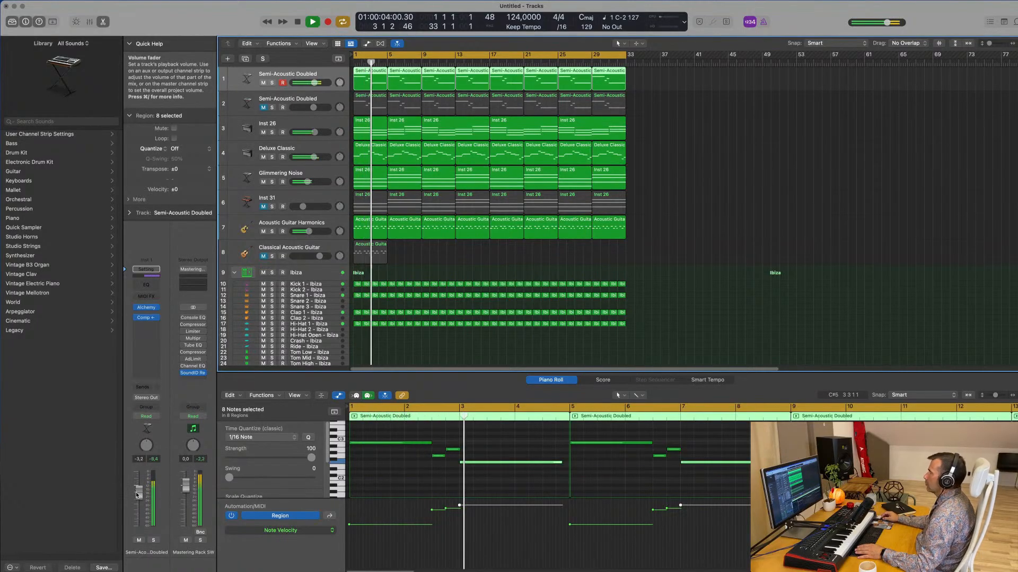
key("Return")
key("ctrl+m")
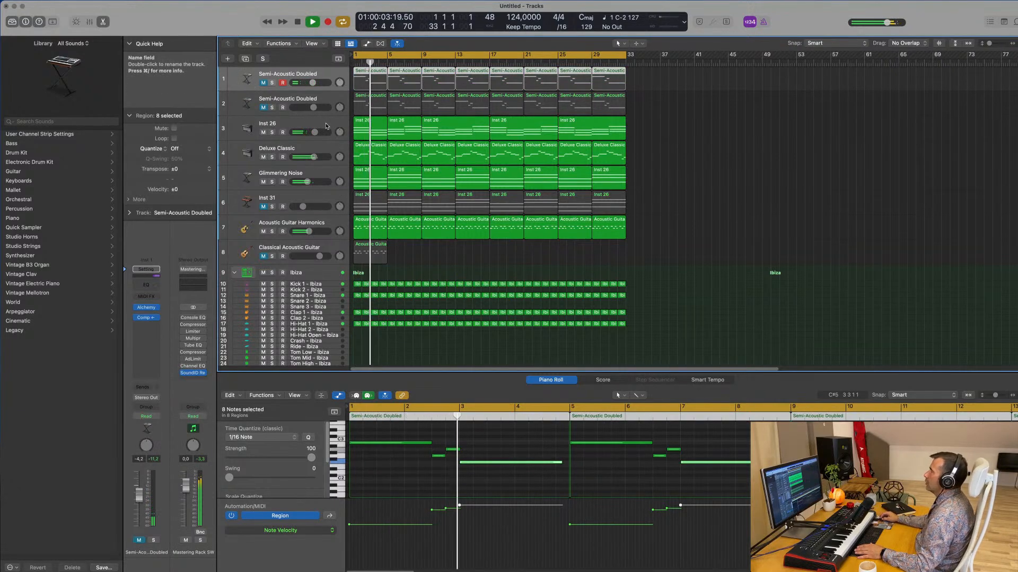
left_click(231, 127)
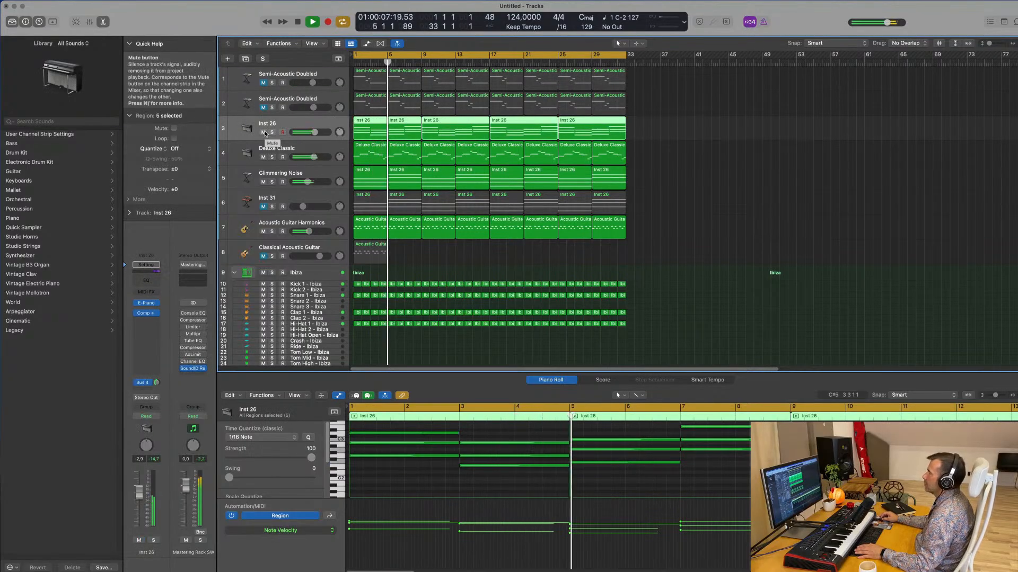
left_click(328, 174)
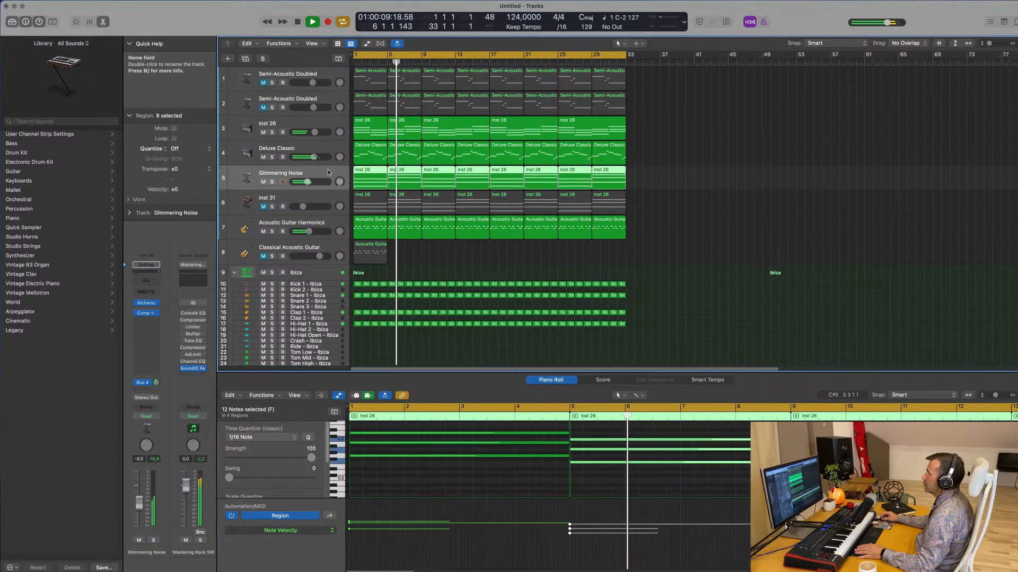
left_click(330, 122)
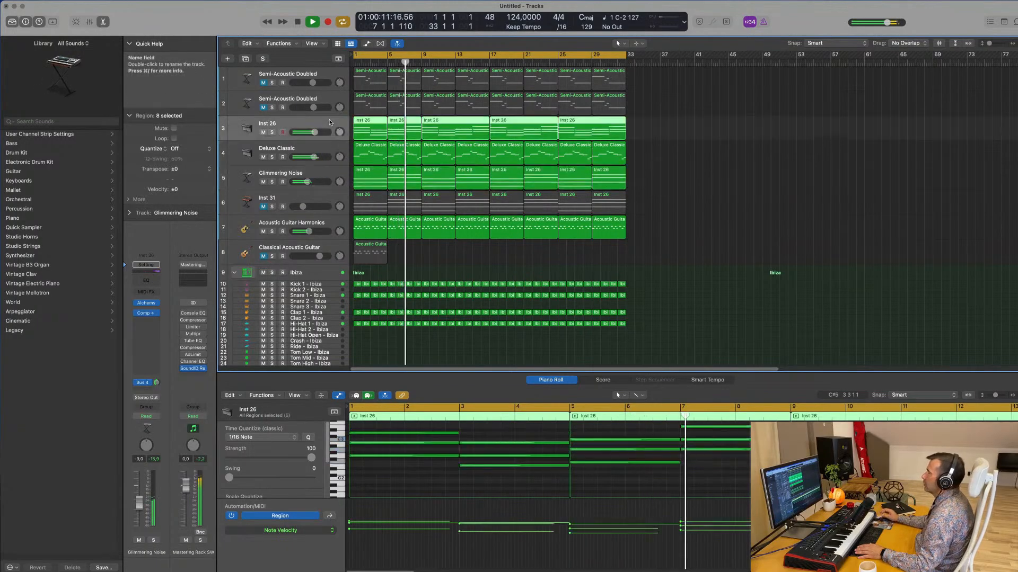
- Duplicate the first Semi-Acoustic Doubled track and copy the eight-bar Inst 26 region from bar 9 onto the duplicate at bar 1
left_click(240, 74)
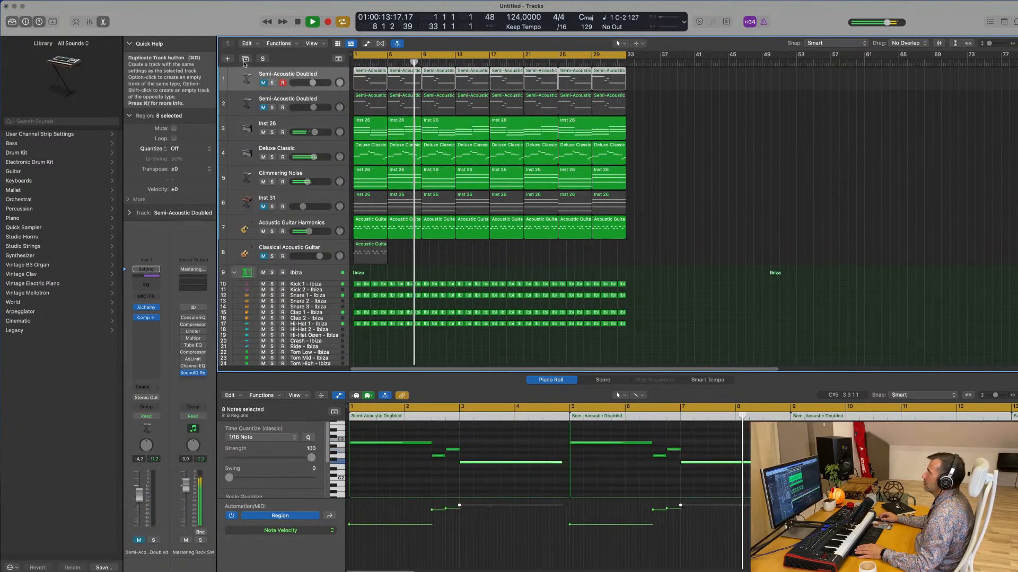
key("super+d")
left_click(459, 148)
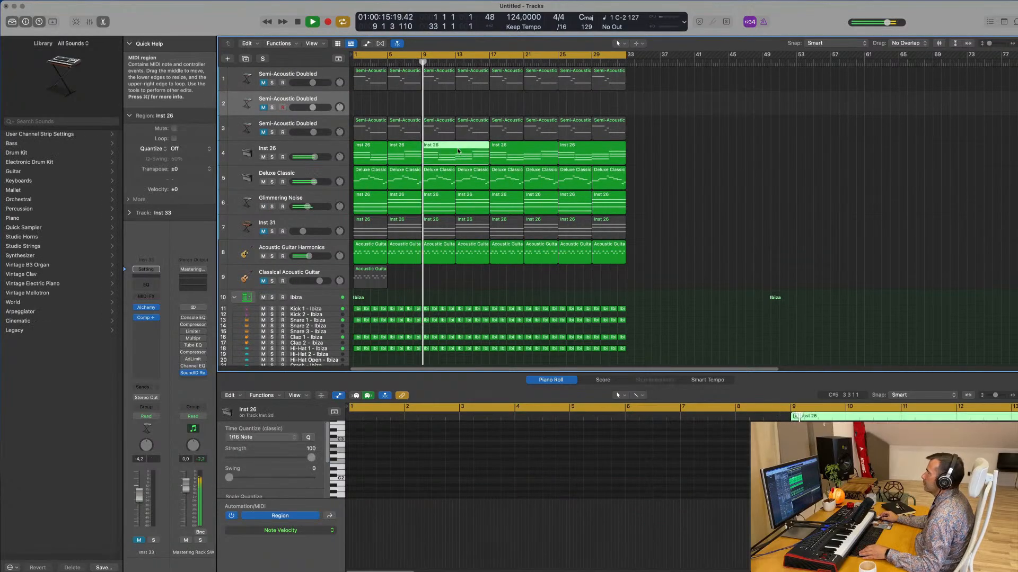
left_click_drag(458, 148, 389, 103)
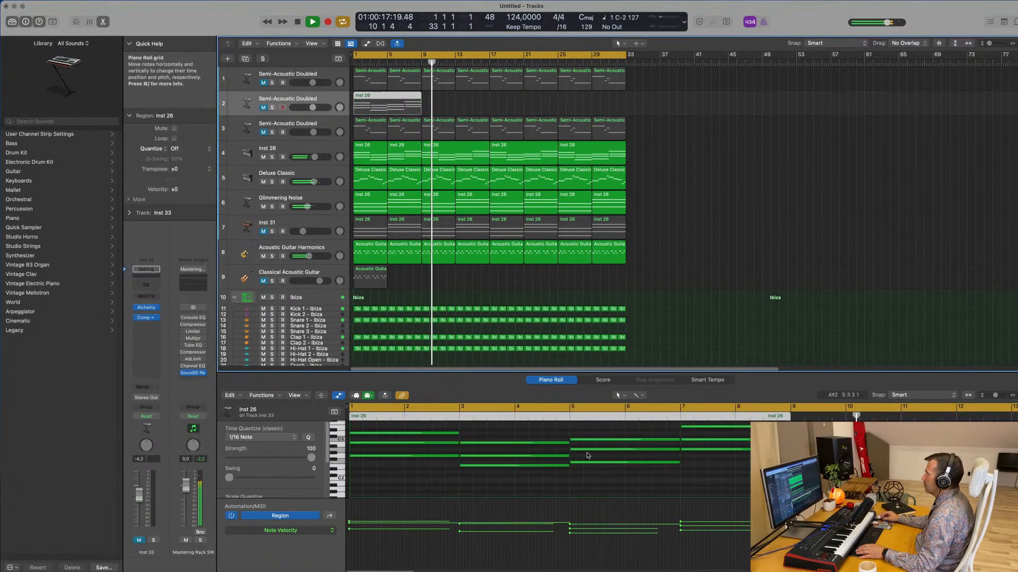
- Delete the upper notes of every chord in the copied region, keeping only the lowest note of each chord
key("space")
scroll(424, 440, "up", 2)
left_click_drag(425, 448, 511, 473)
key("Delete")
left_click_drag(609, 461, 616, 483)
key("Delete")
left_click_drag(659, 451, 666, 475)
key("Delete")
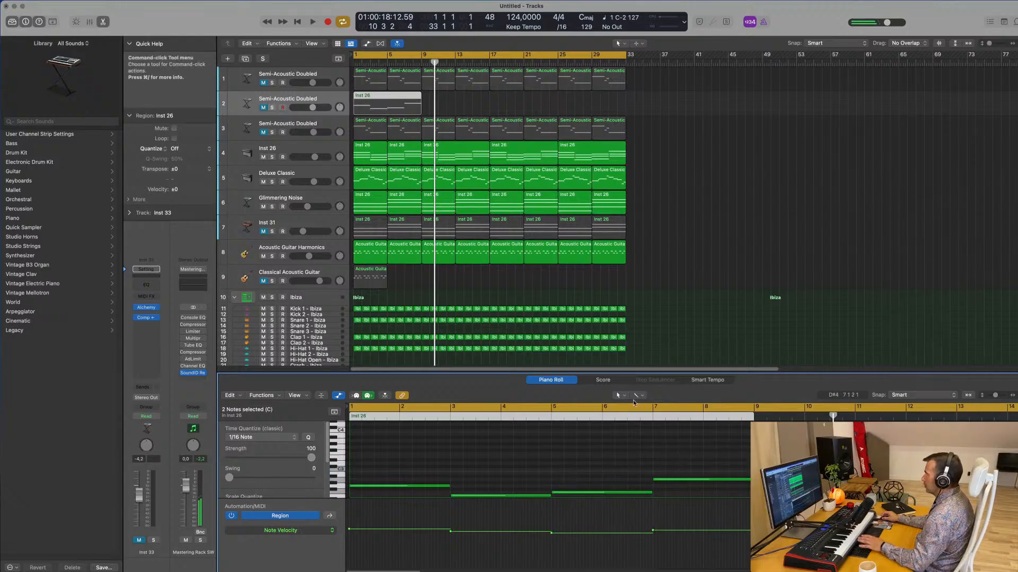
- Unmute the duplicated Semi-Acoustic Doubled track and play its new bass line with the mix from bar 1
key("space")
left_click(294, 114)
key("space")
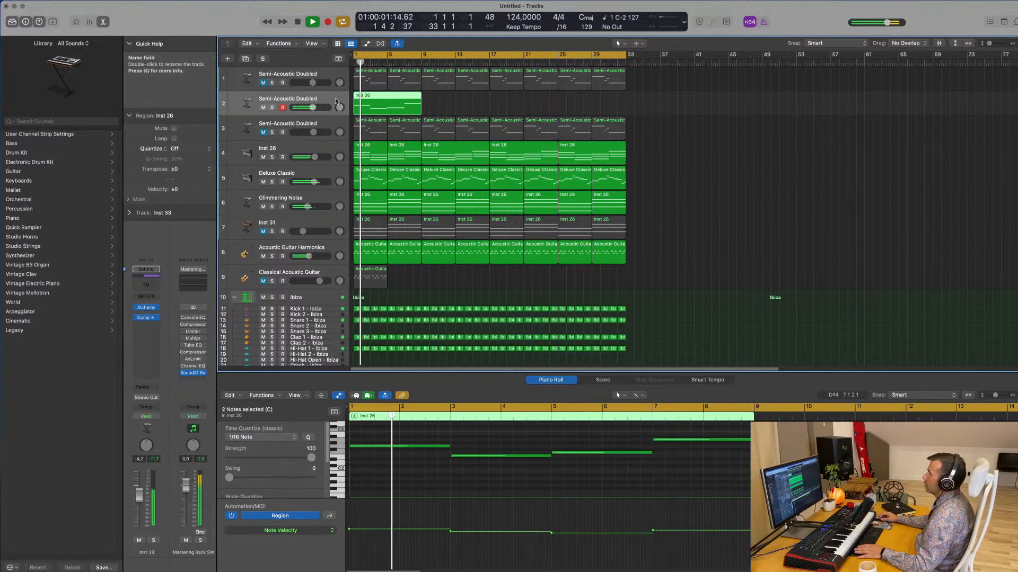
scroll(450, 140, "up", 3)
scroll(450, 140, "down", 2)
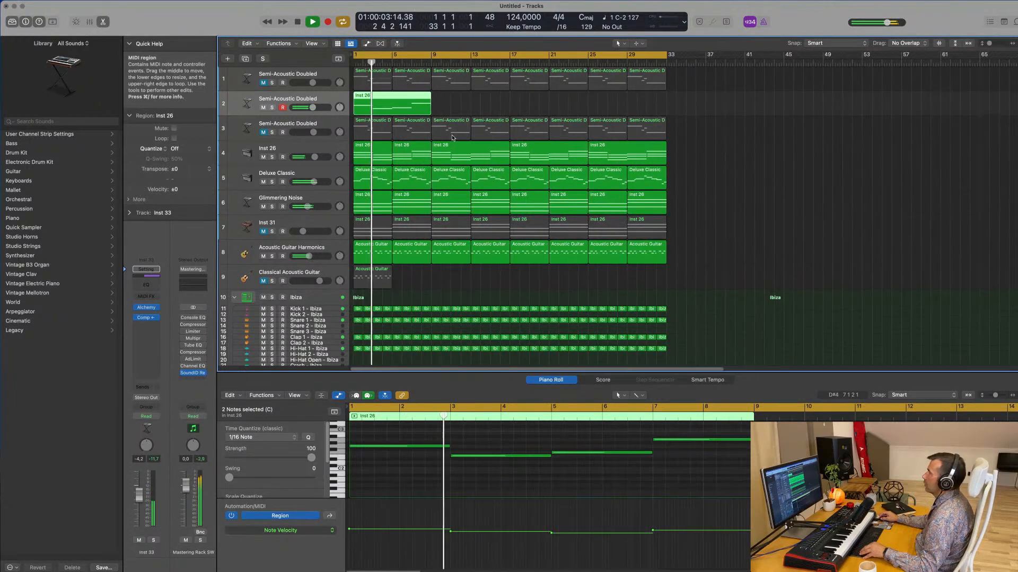
key("space")
key("space")
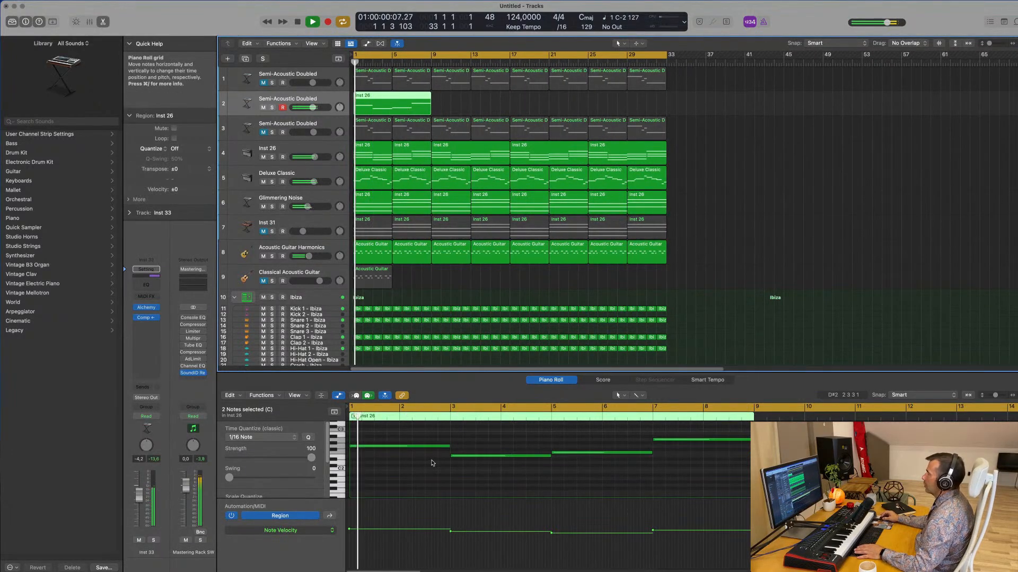
- Insert an Arpeggiator MIDI effect on the duplicated Semi-Acoustic Doubled track and listen to it from bar 1
left_click(148, 297)
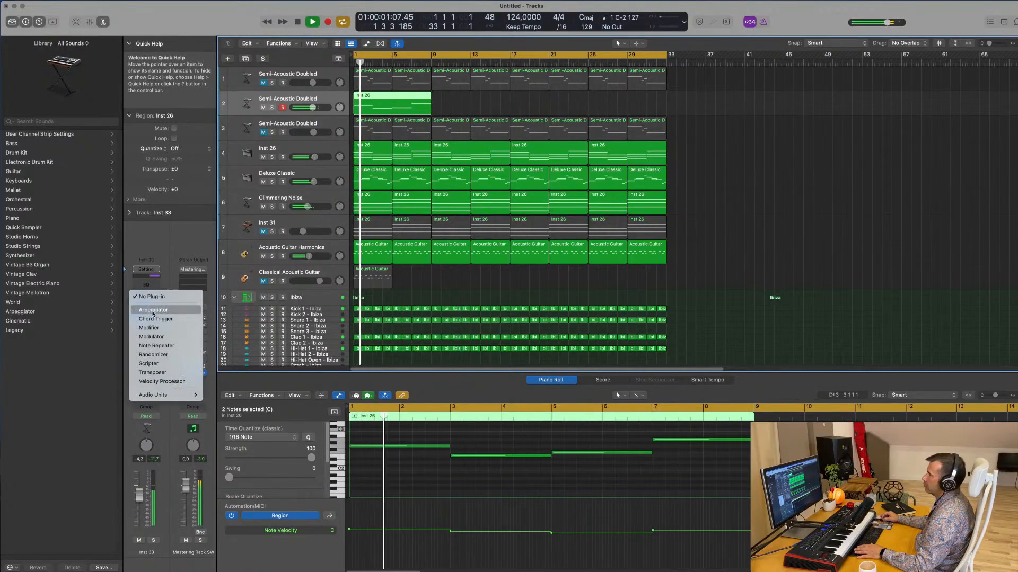
left_click(153, 310)
left_click_drag(514, 118, 584, 229)
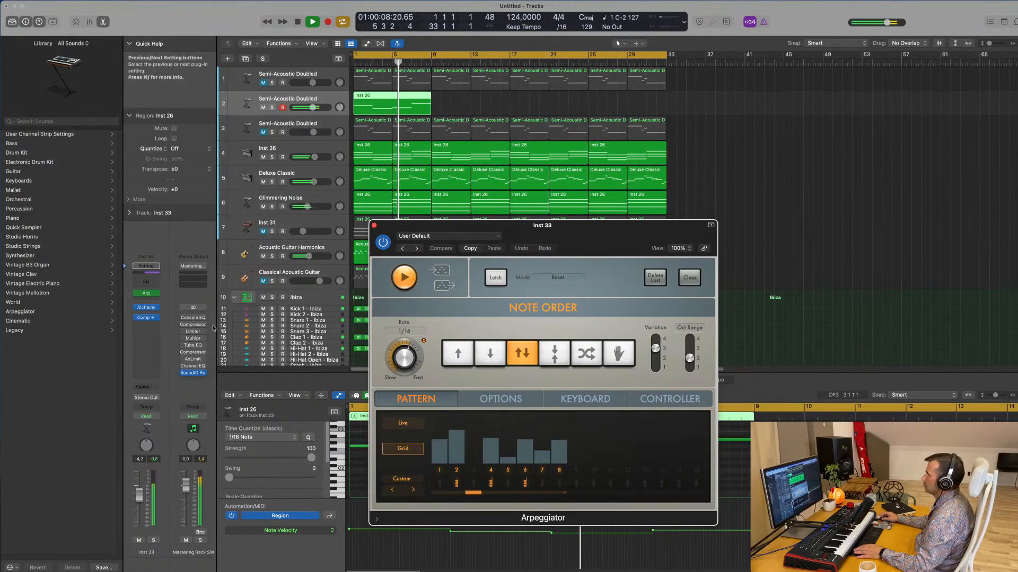
left_click(550, 226)
left_click_drag(573, 237, 528, 258)
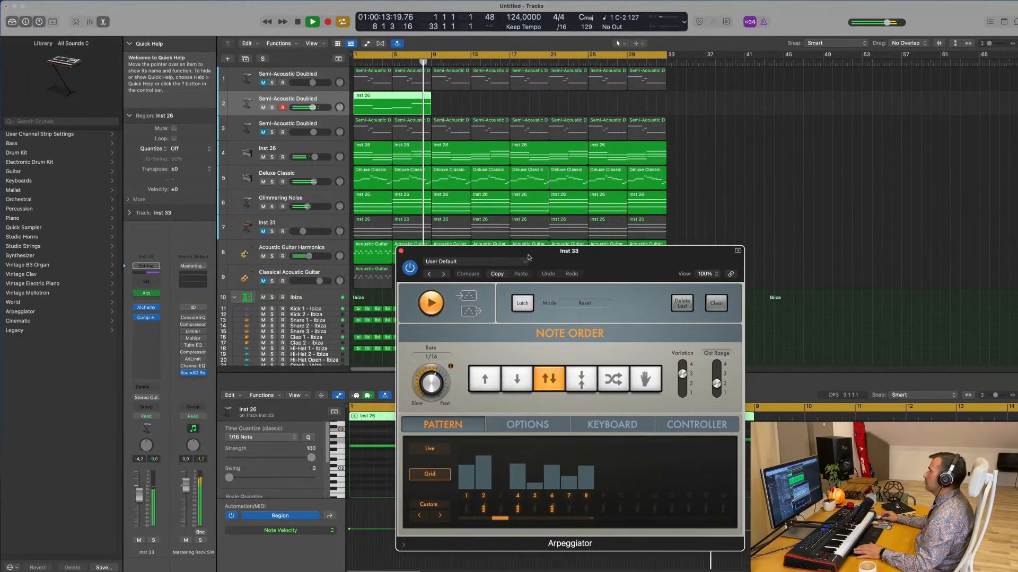
left_click(401, 251)
key("space")
key("space")
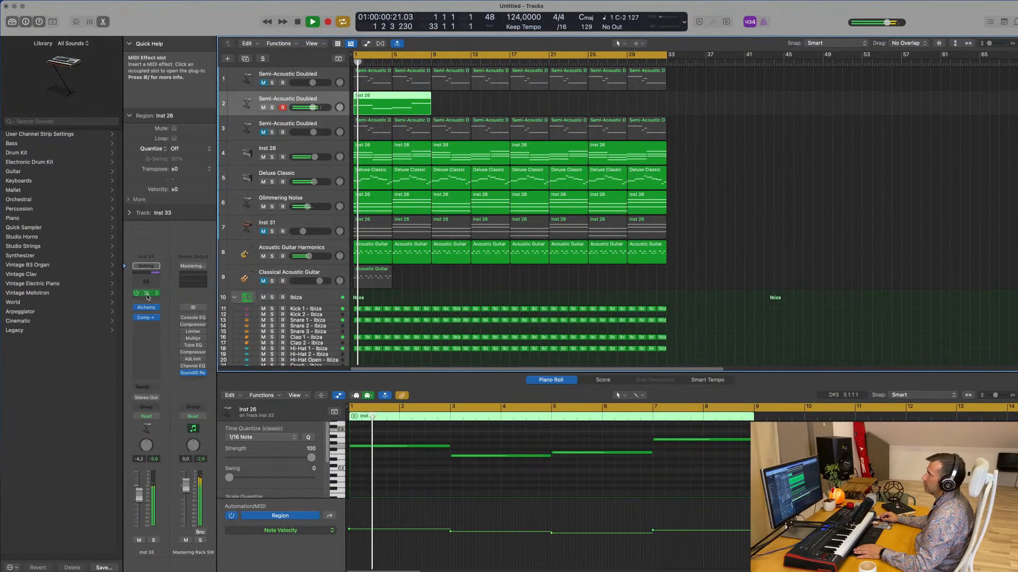
- Try the Arpeggiator presets Arcade Trills and Chord Cycle 01, and load Classic Cycle 01
left_click(148, 295)
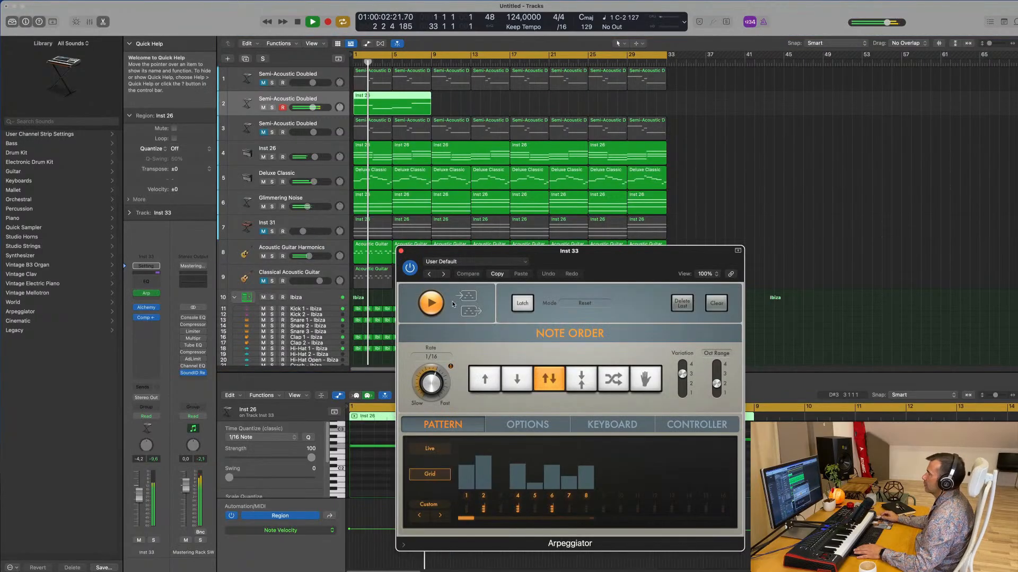
left_click(445, 275)
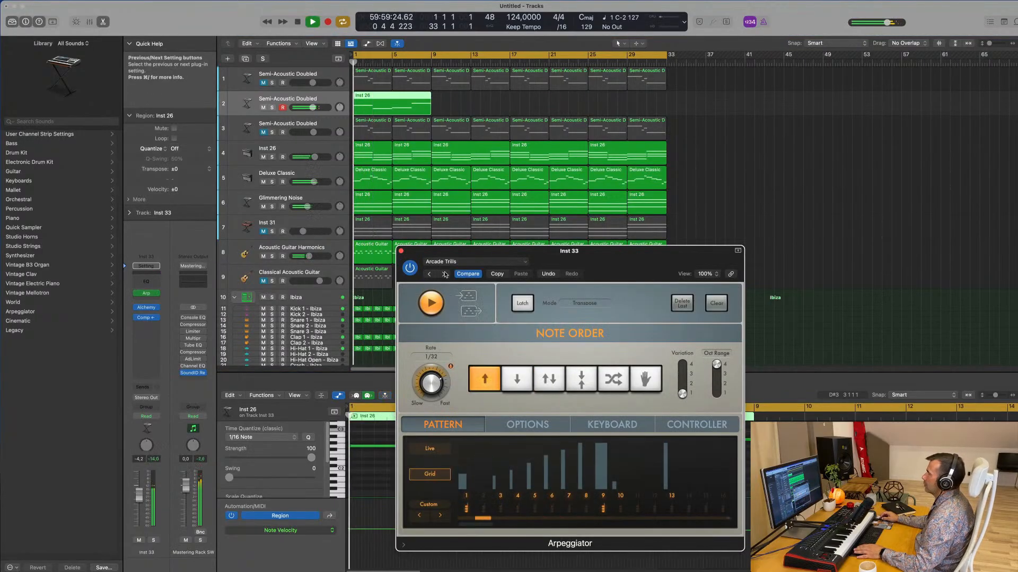
left_click(475, 262)
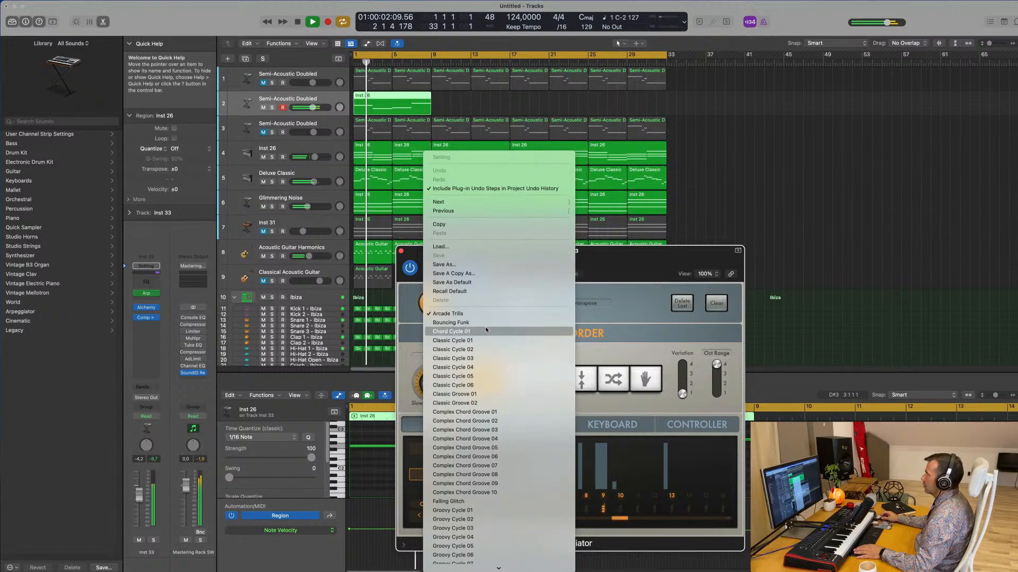
left_click(479, 332)
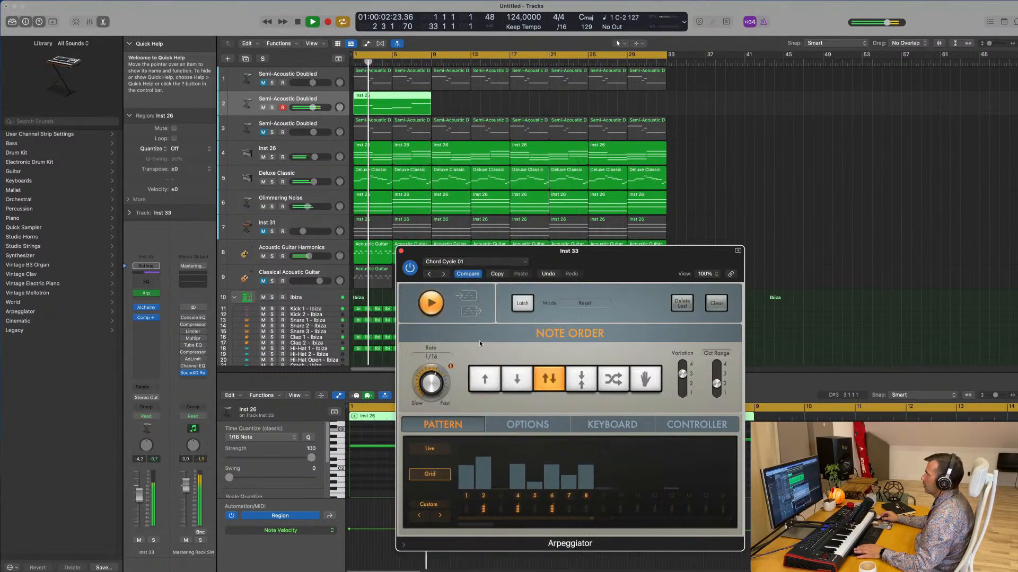
left_click(446, 275)
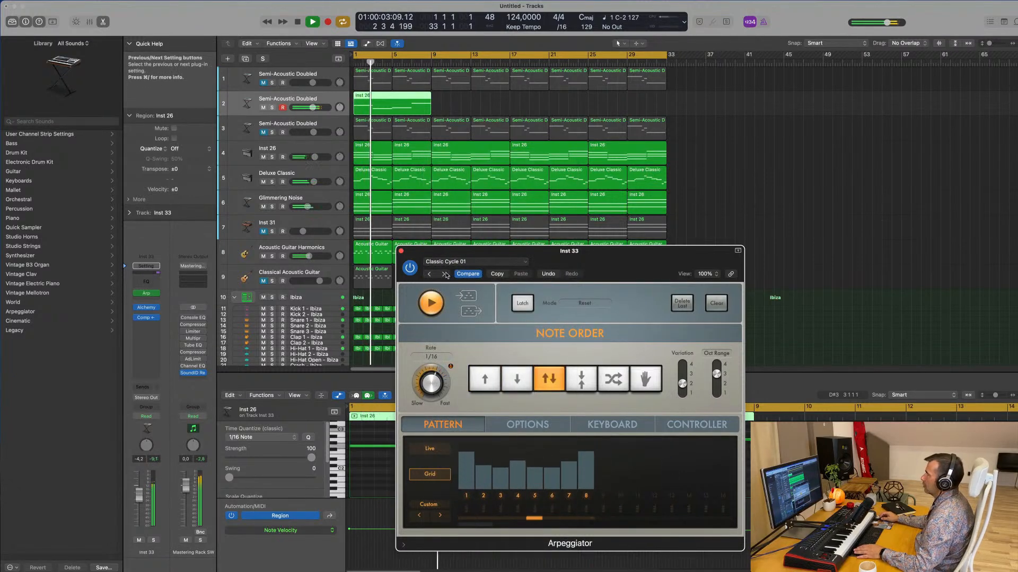
left_click_drag(601, 260, 691, 216)
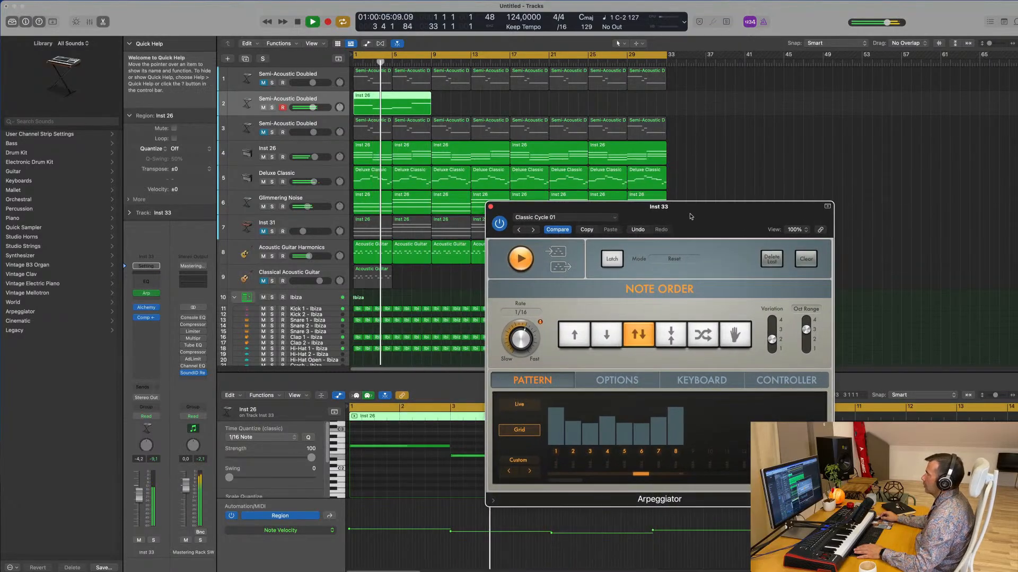
- Listen to the arpeggiated bass line soloed and in the full mix, and bypass its Arpeggiator
left_click(153, 540)
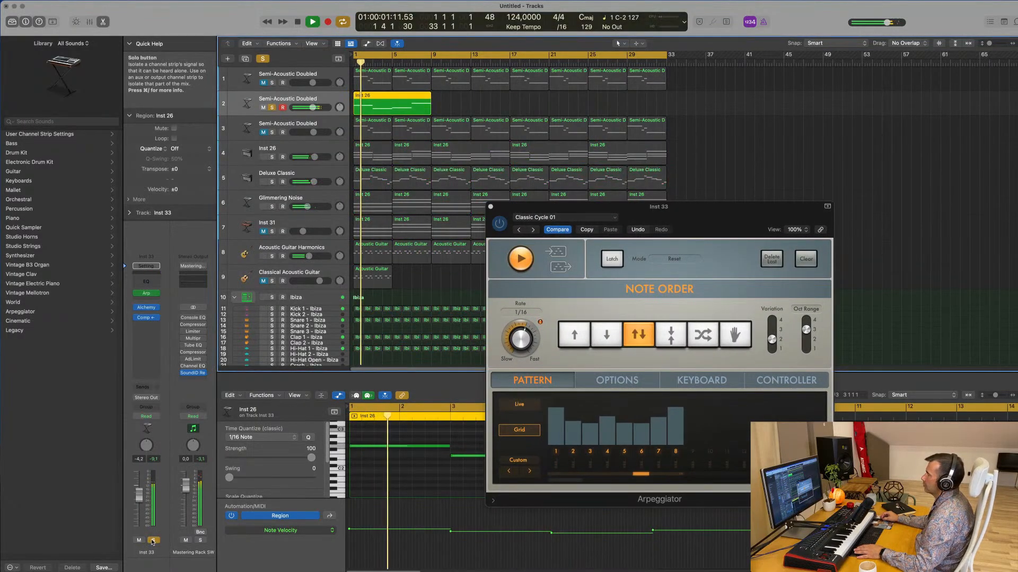
left_click(152, 540)
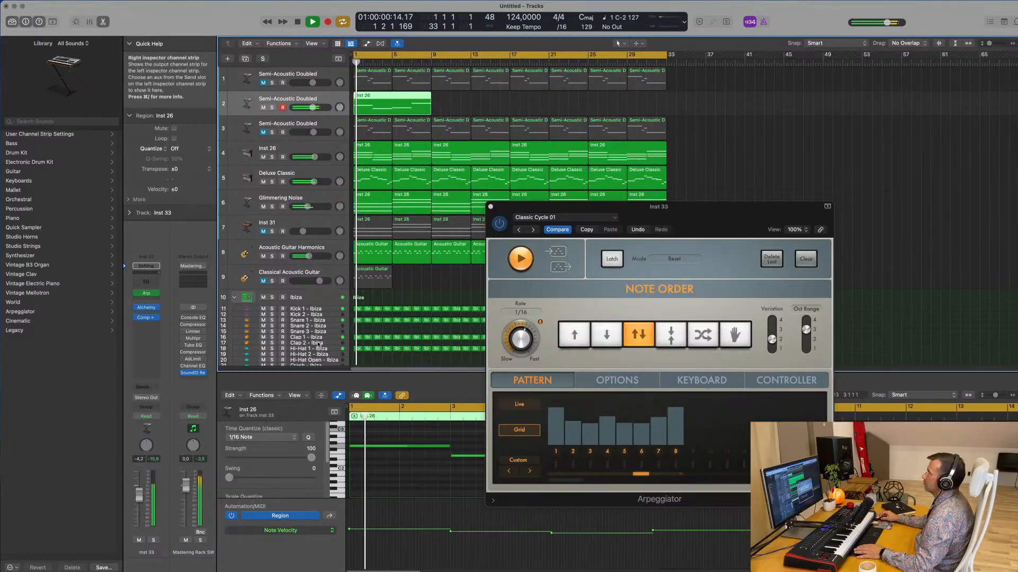
left_click(490, 206)
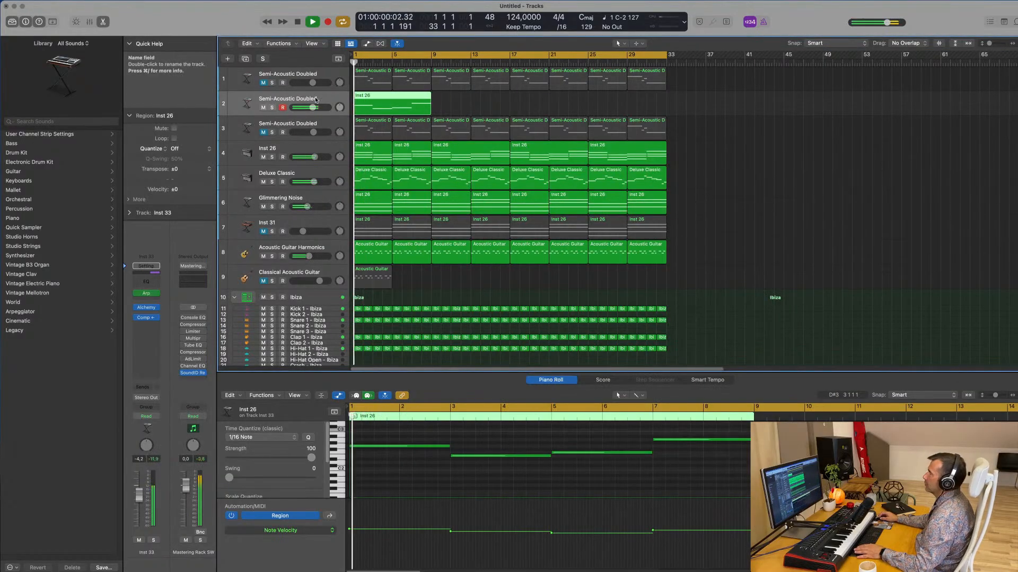
key("space")
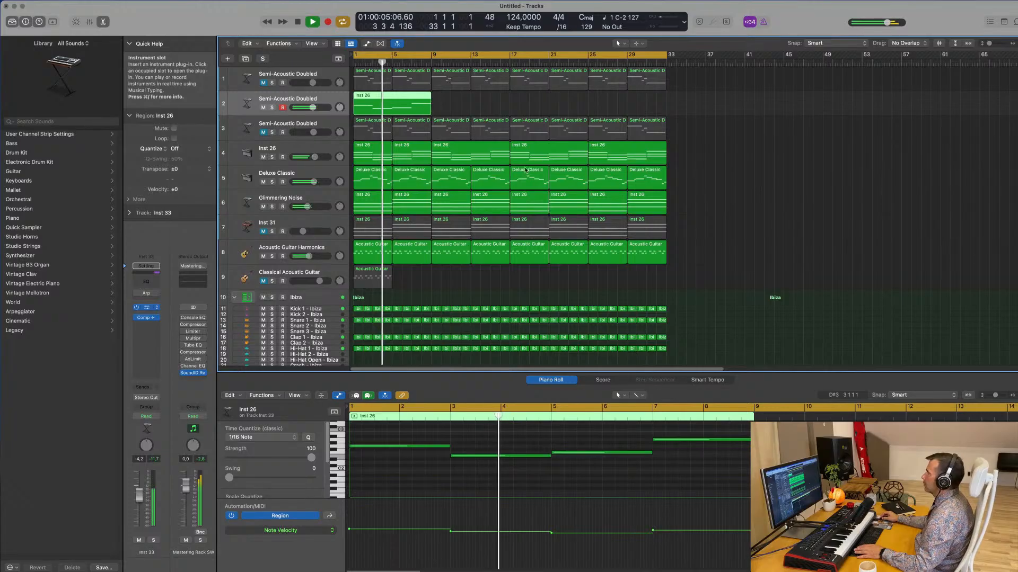
- Check the envelope settings of the duplicated track's Alchemy bass sound, and replay the mix from bar 1
left_click(146, 307)
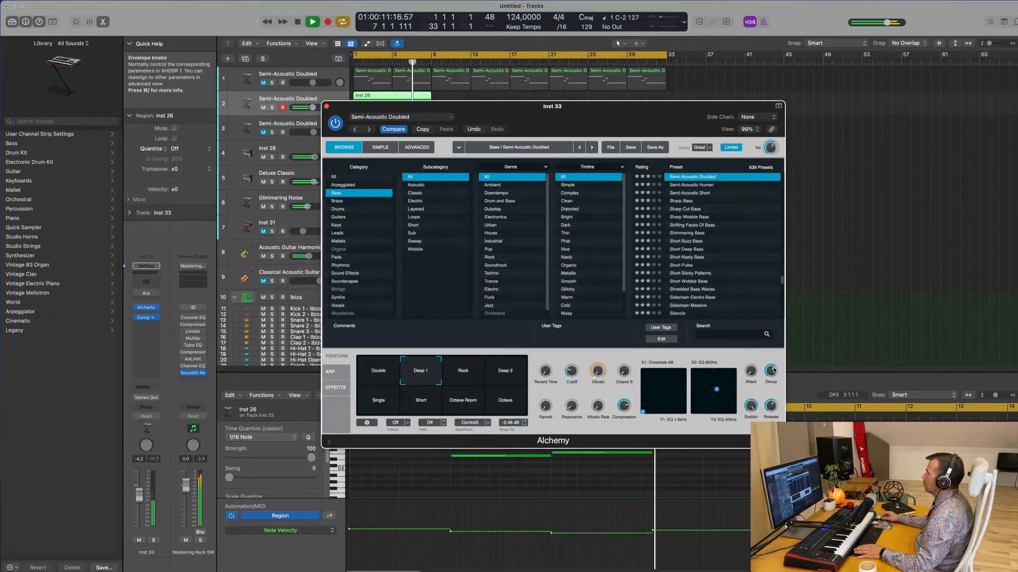
left_click_drag(370, 120, 596, 173)
left_click(552, 159)
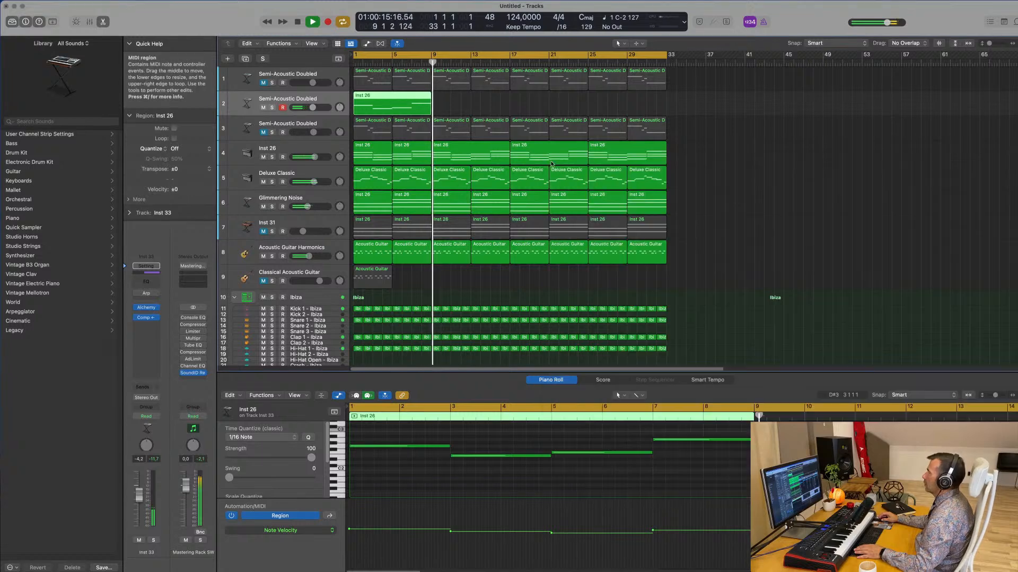
key("space")
key("space")
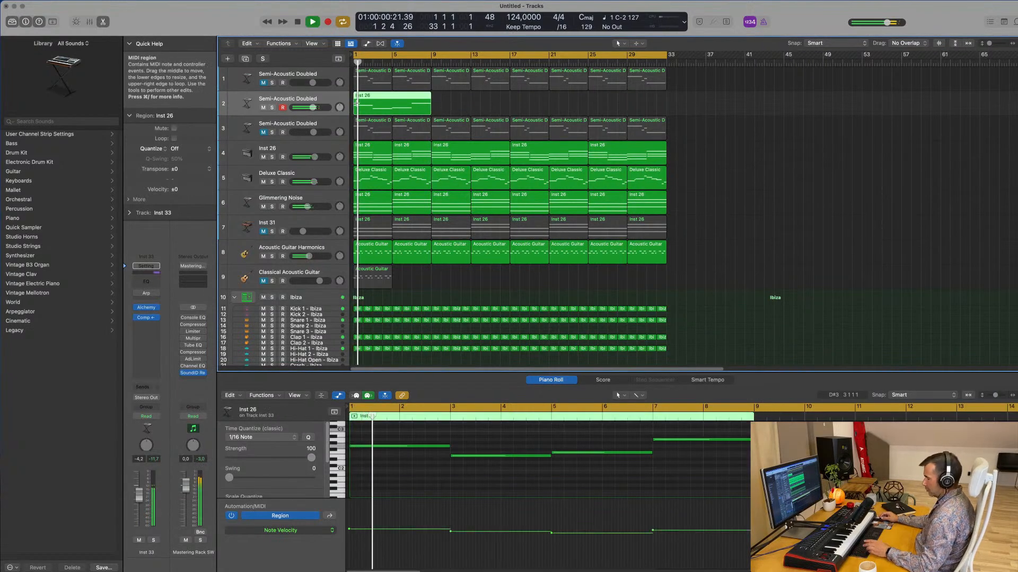
- Repeat the eight-bar bass region three times so that it fills the duplicated track up to bar 33
key("super+r")
key("super+r")
key("super+r")
key("super+Left")
key("super+Left")
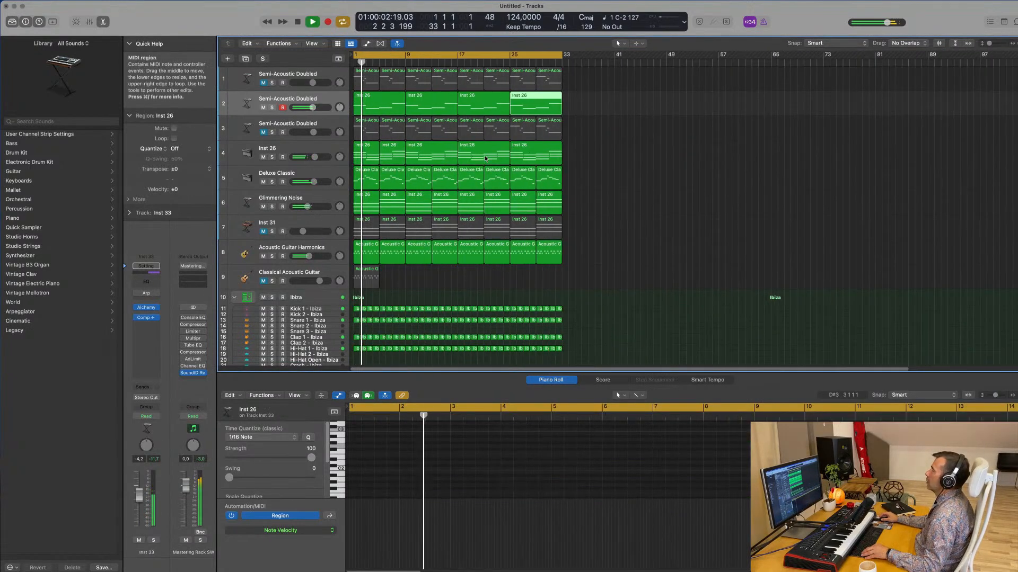